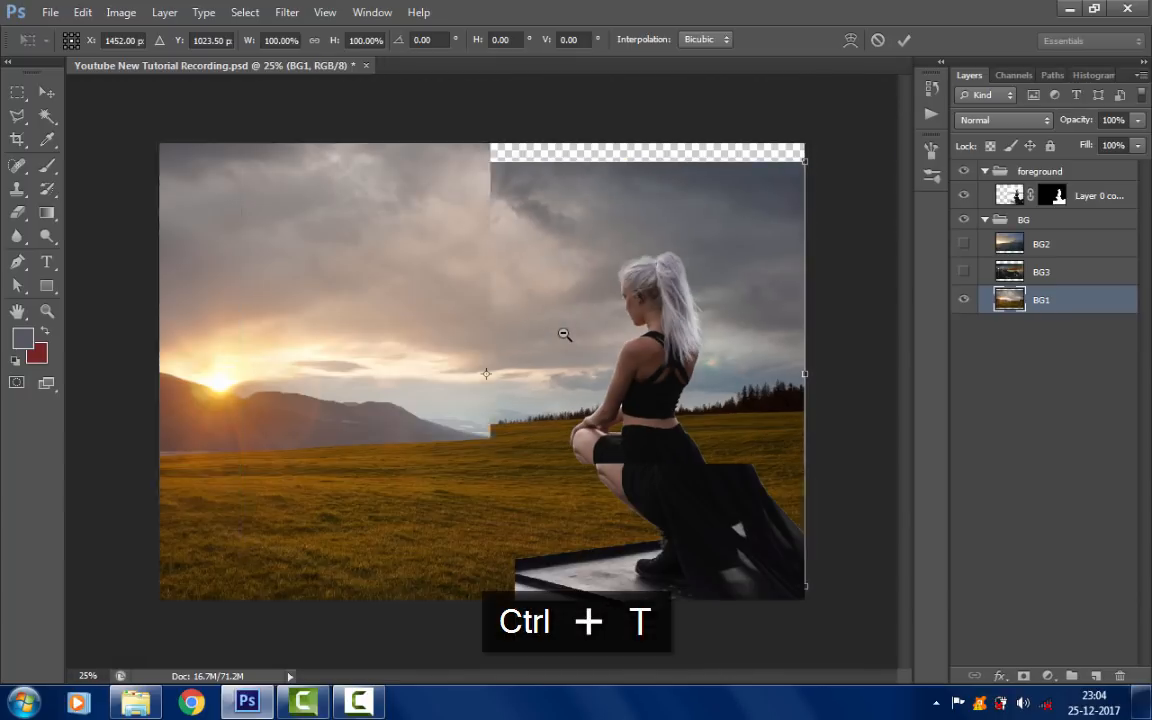
# - Scale the BG1 sky layer to about 175.5% and position it so the clouds fill the canvas with its upper edge aligned
pyautogui.keyDown('alt'); pyautogui.click(563, 334); pyautogui.keyUp('alt')
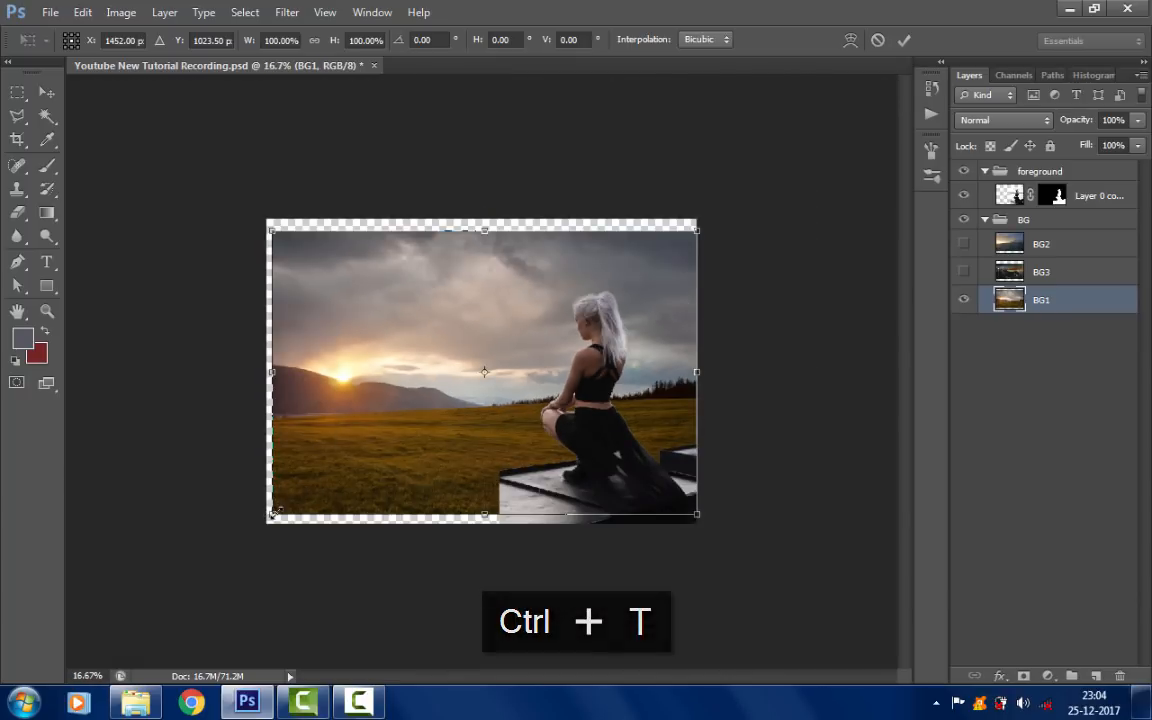
pyautogui.moveTo(268, 511); pyautogui.dragTo(98, 611)
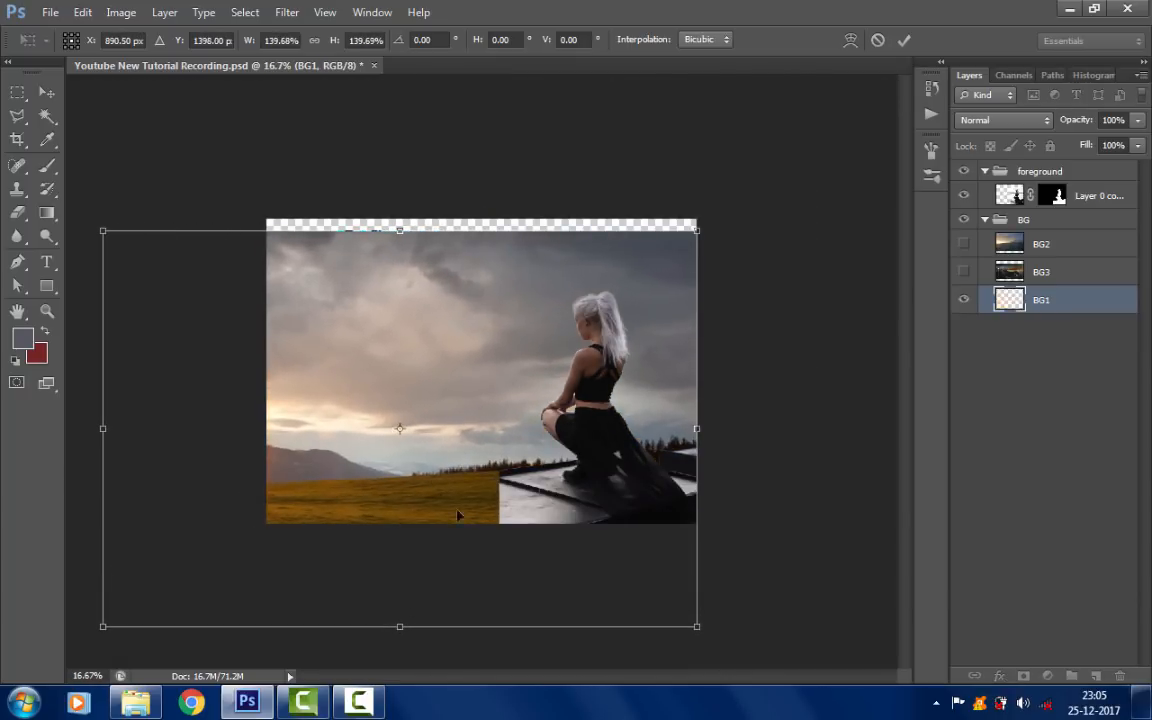
pyautogui.moveTo(471, 496); pyautogui.dragTo(497, 469)
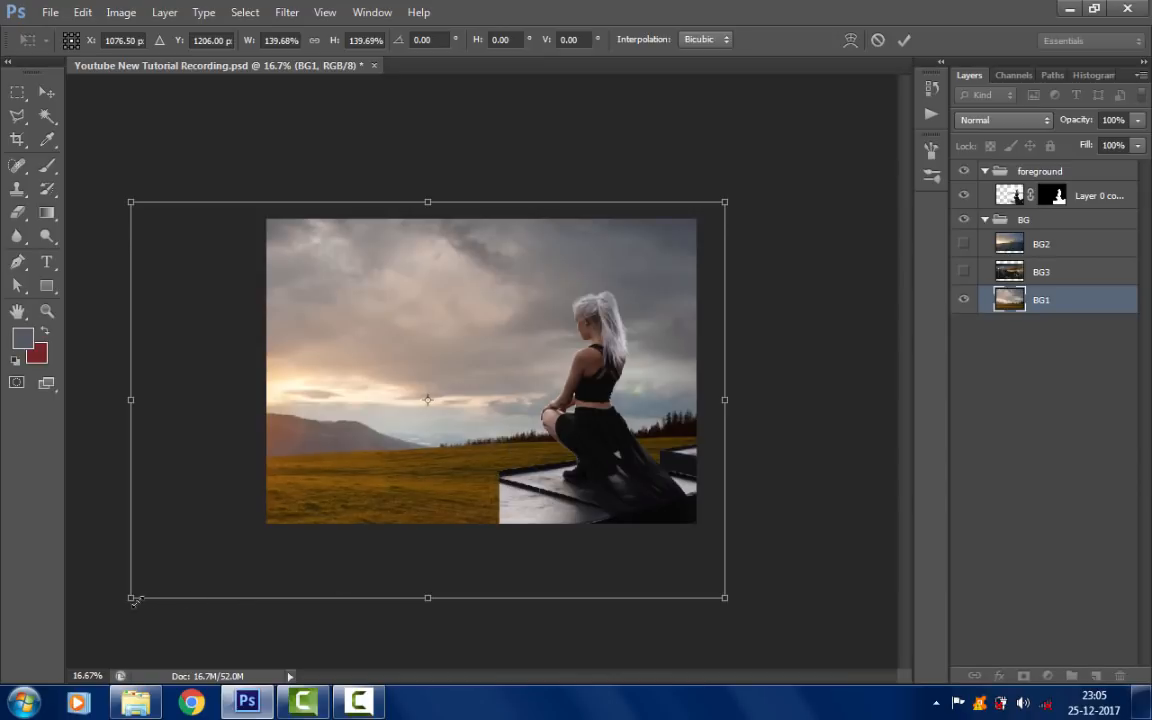
pyautogui.moveTo(131, 598); pyautogui.dragTo(76, 634)
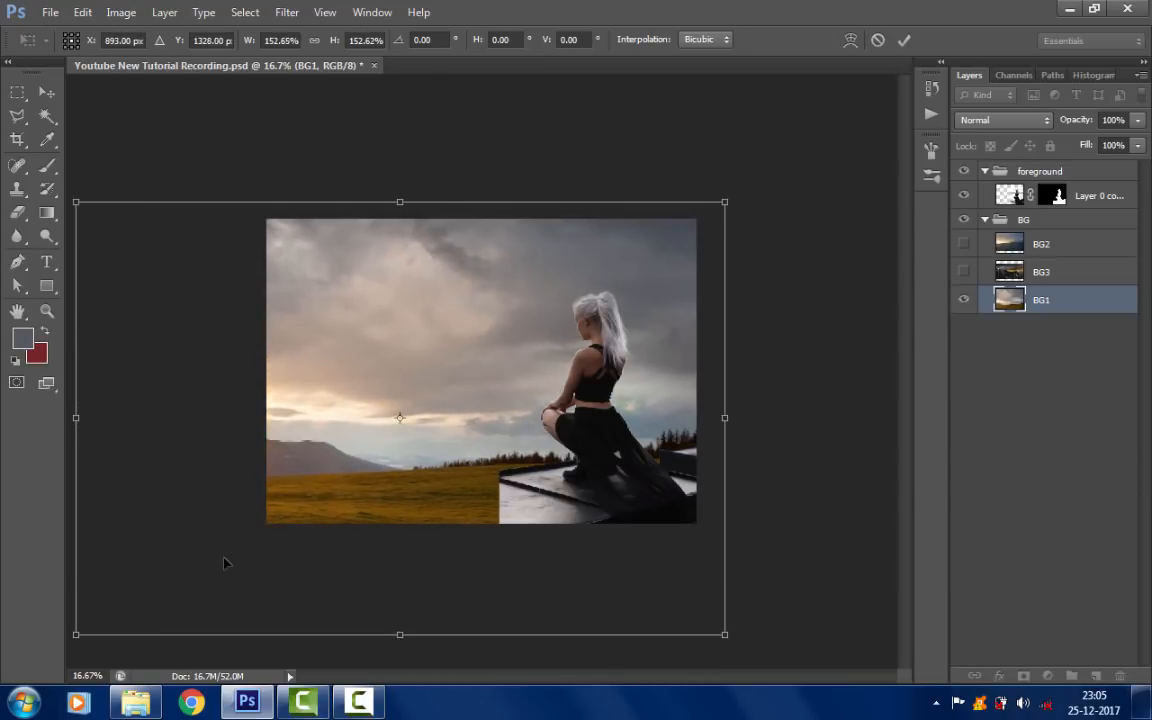
pyautogui.hotkey('ctrl', '-')
pyautogui.moveTo(174, 571); pyautogui.dragTo(66, 642)
pyautogui.moveTo(470, 481); pyautogui.dragTo(502, 493)
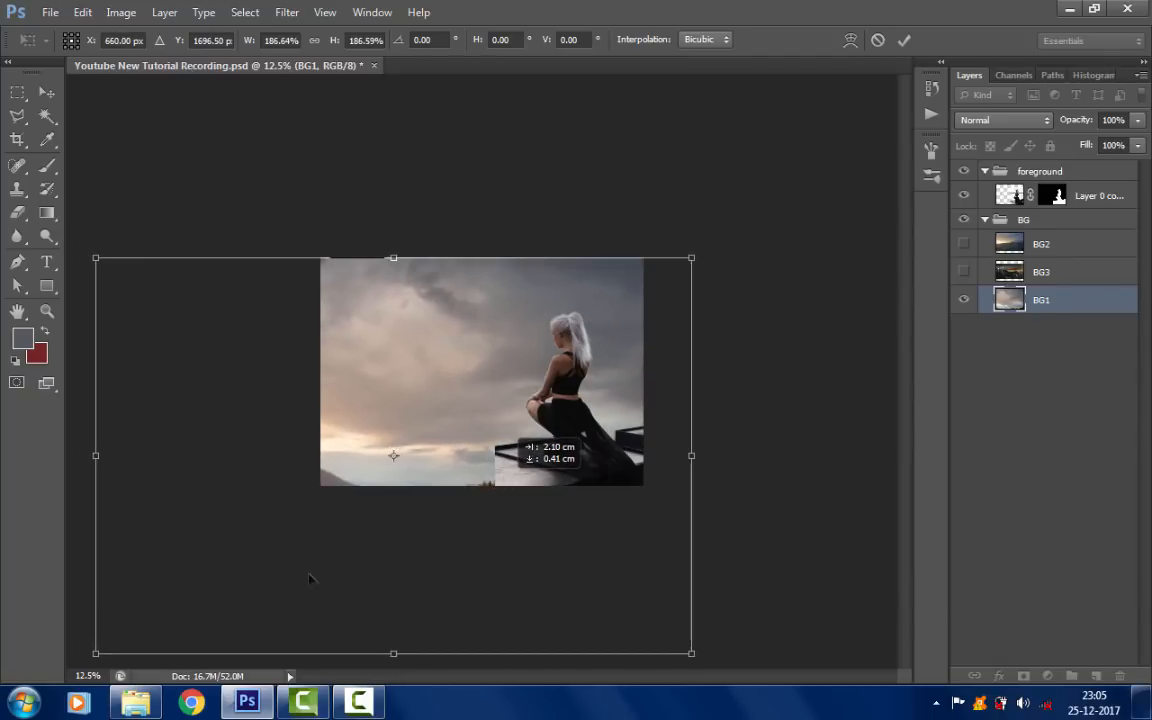
pyautogui.moveTo(95, 653); pyautogui.dragTo(108, 644)
pyautogui.moveTo(514, 383); pyautogui.dragTo(489, 392)
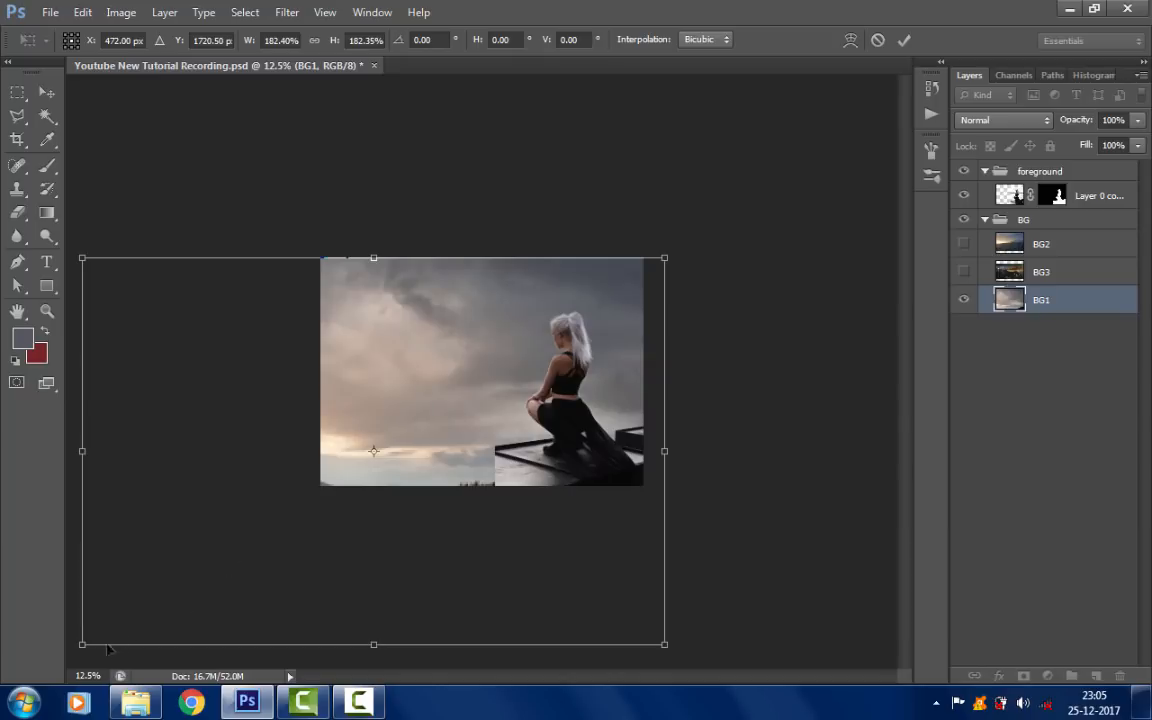
pyautogui.moveTo(82, 645); pyautogui.dragTo(104, 630)
pyautogui.press('Return')
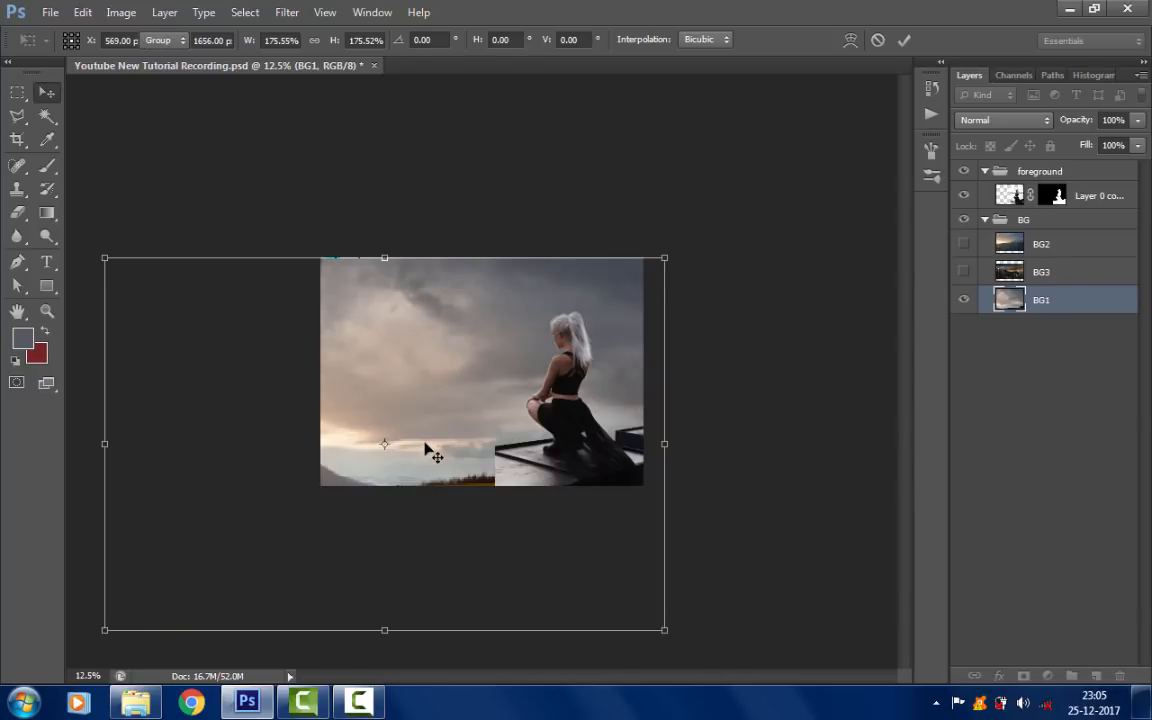
# - Select the BG2 layer and make it visible
pyautogui.click(47, 311)
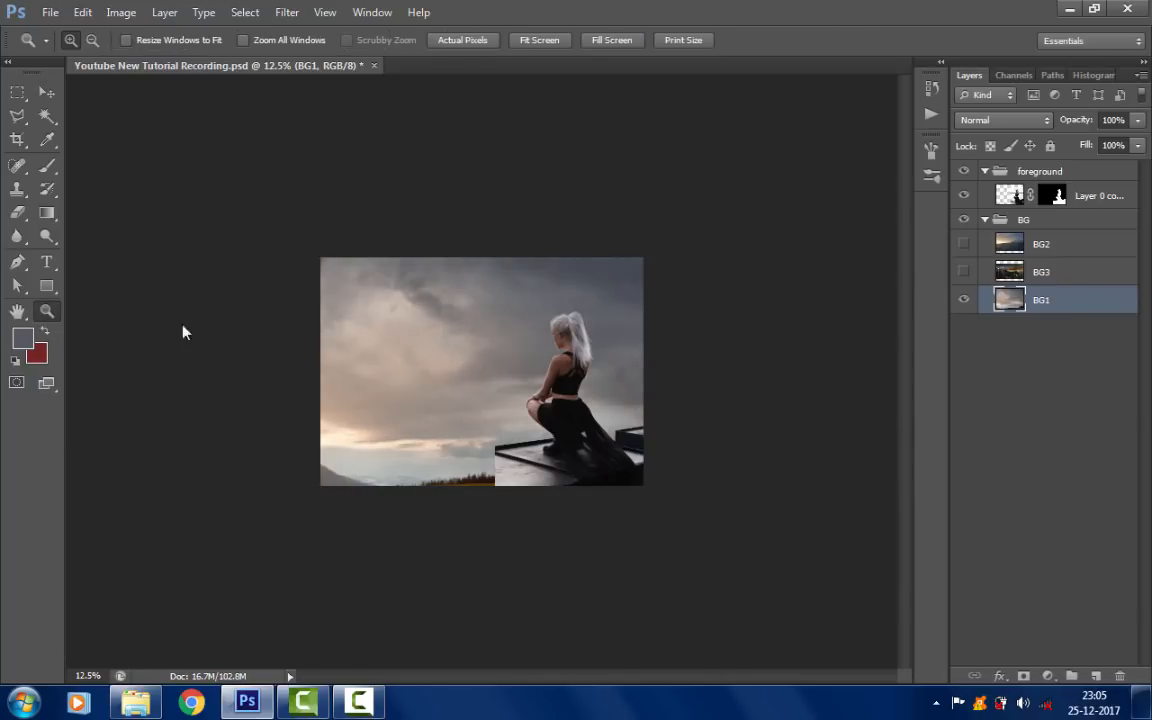
pyautogui.rightClick(330, 350)
pyautogui.click(378, 360)
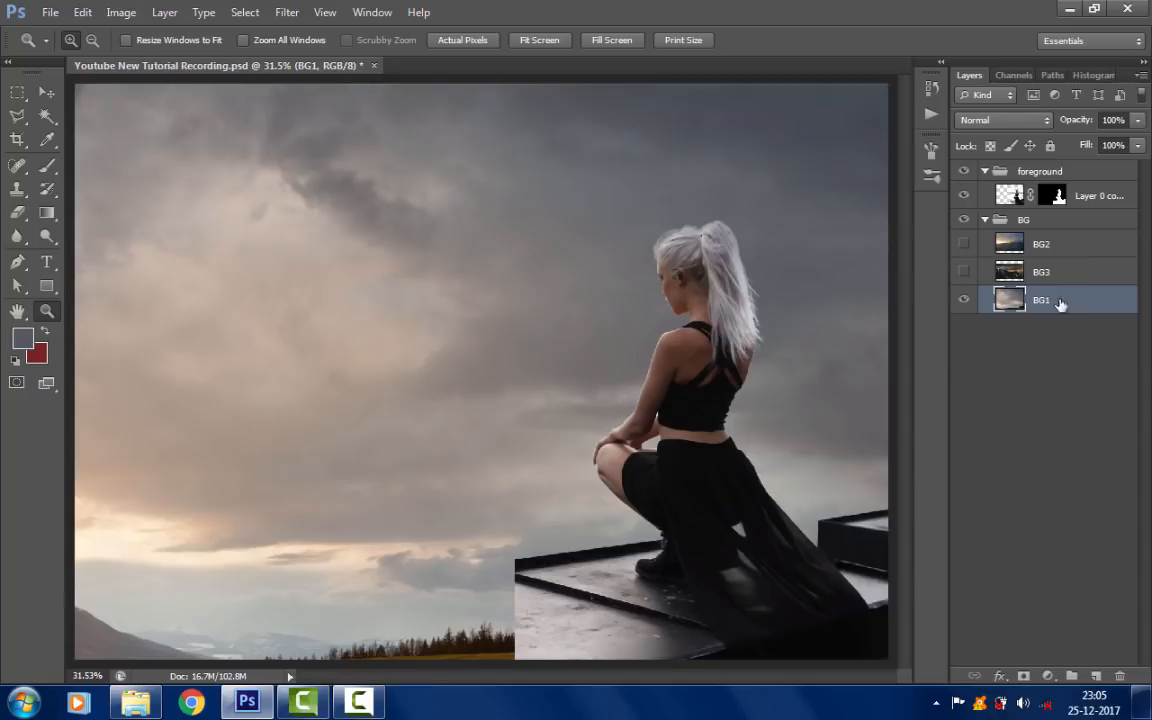
pyautogui.click(1045, 244)
pyautogui.click(963, 244)
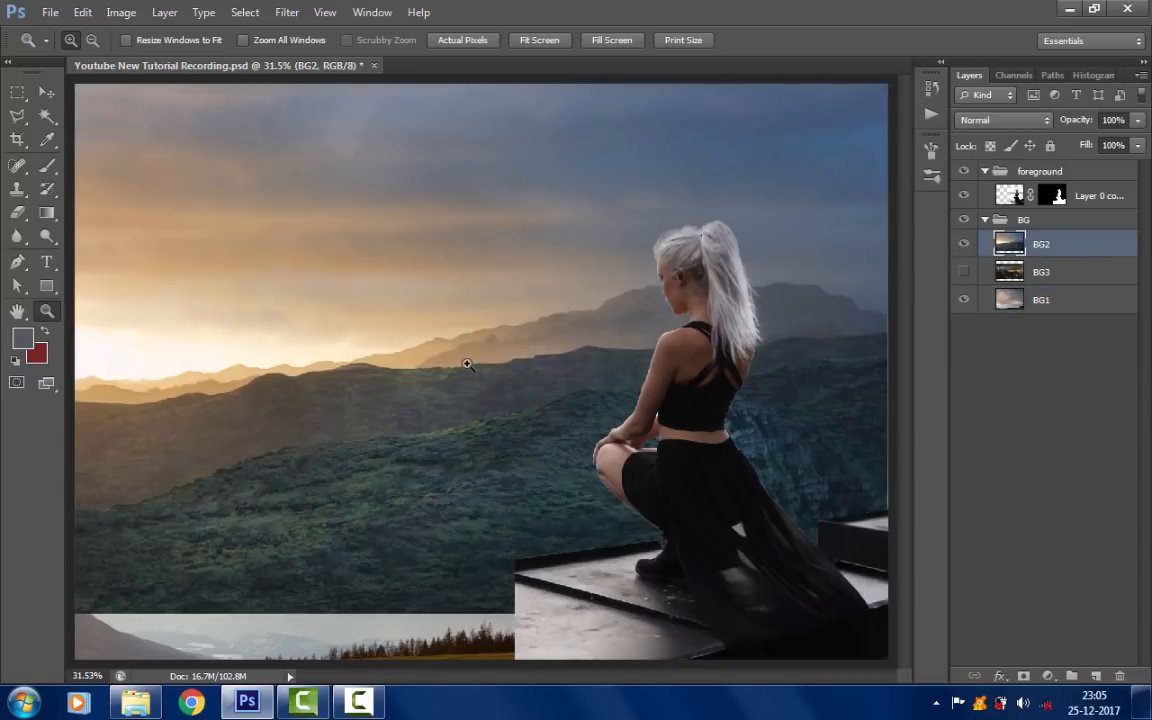
# - Scale the BG2 mountain layer to about 145.3% and position it to cover the canvas with its upper edge aligned
pyautogui.scroll(-2, 473, 366)
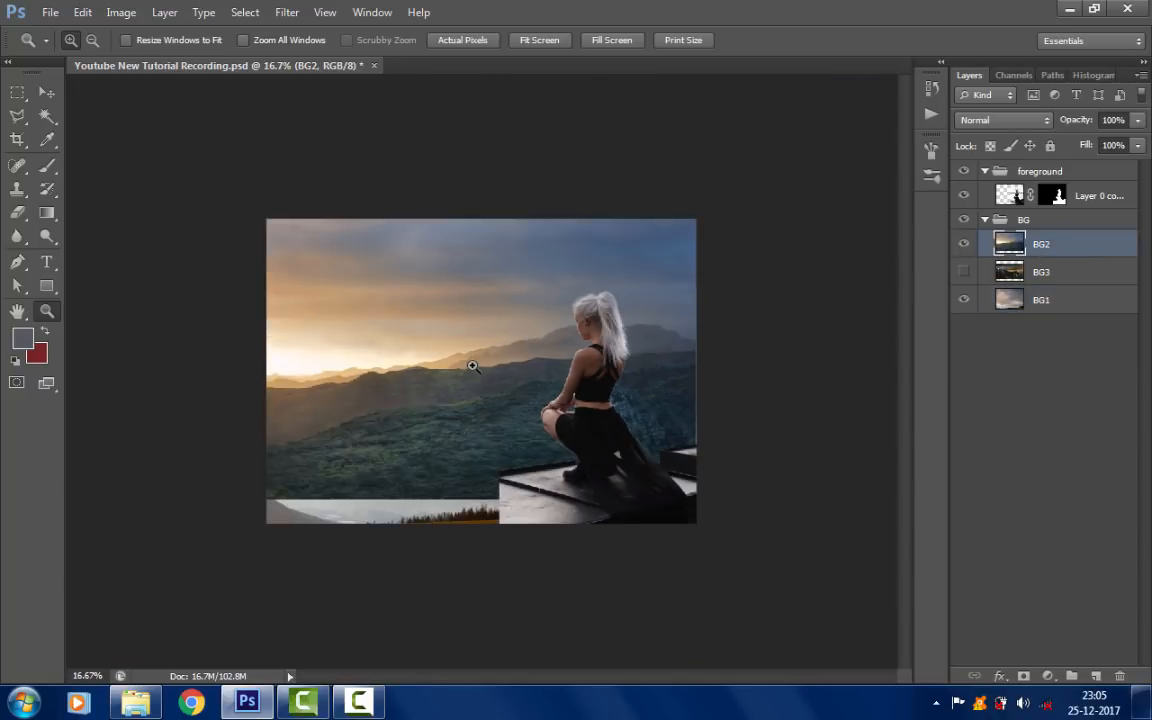
pyautogui.hotkey('ctrl', 't')
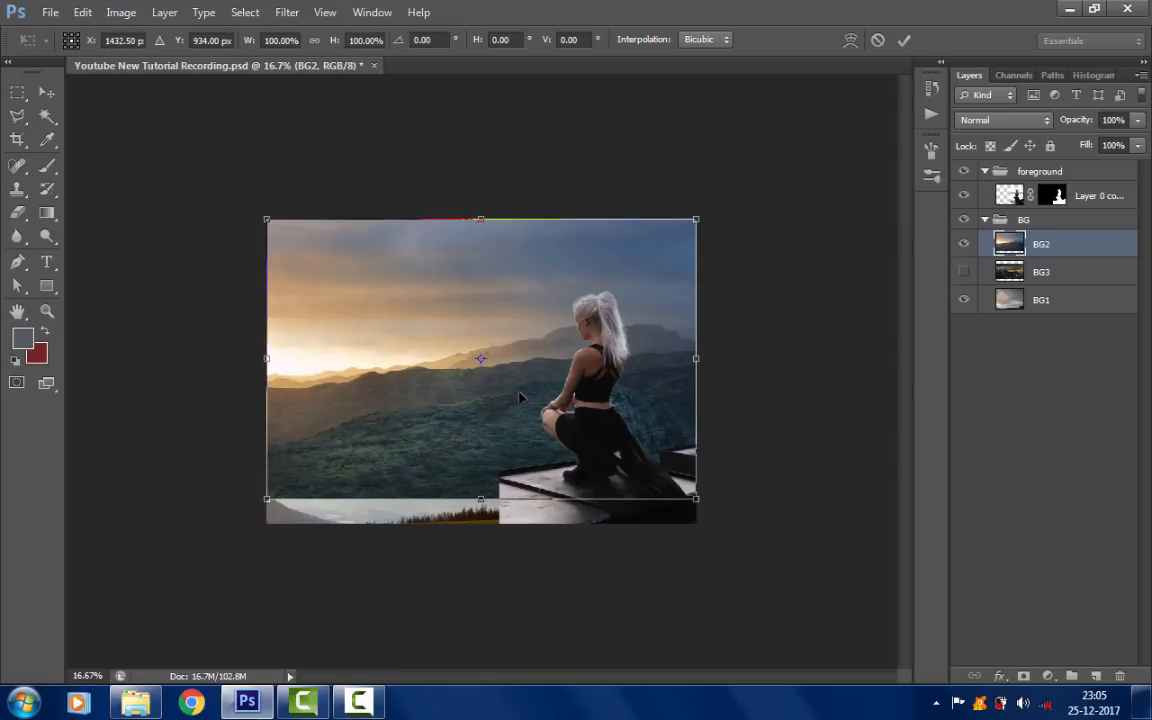
pyautogui.scroll(-1, 519, 398)
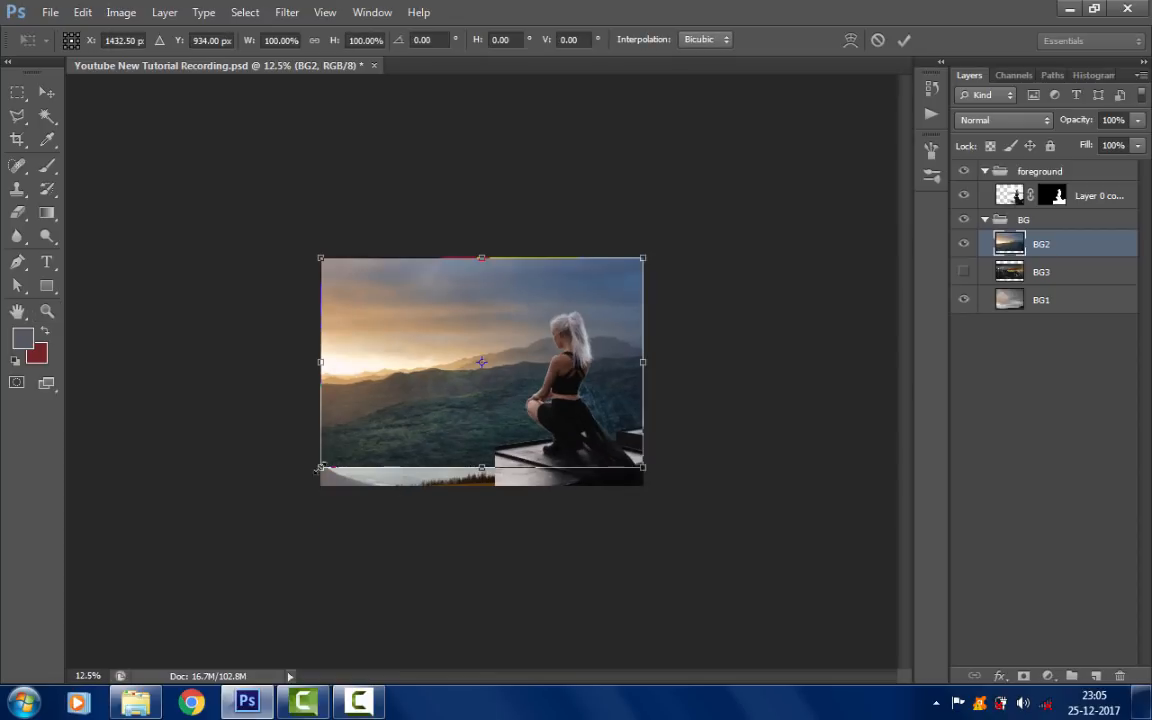
pyautogui.moveTo(320, 467); pyautogui.dragTo(172, 524)
pyautogui.moveTo(393, 438); pyautogui.dragTo(398, 441)
pyautogui.moveTo(193, 562); pyautogui.dragTo(178, 571)
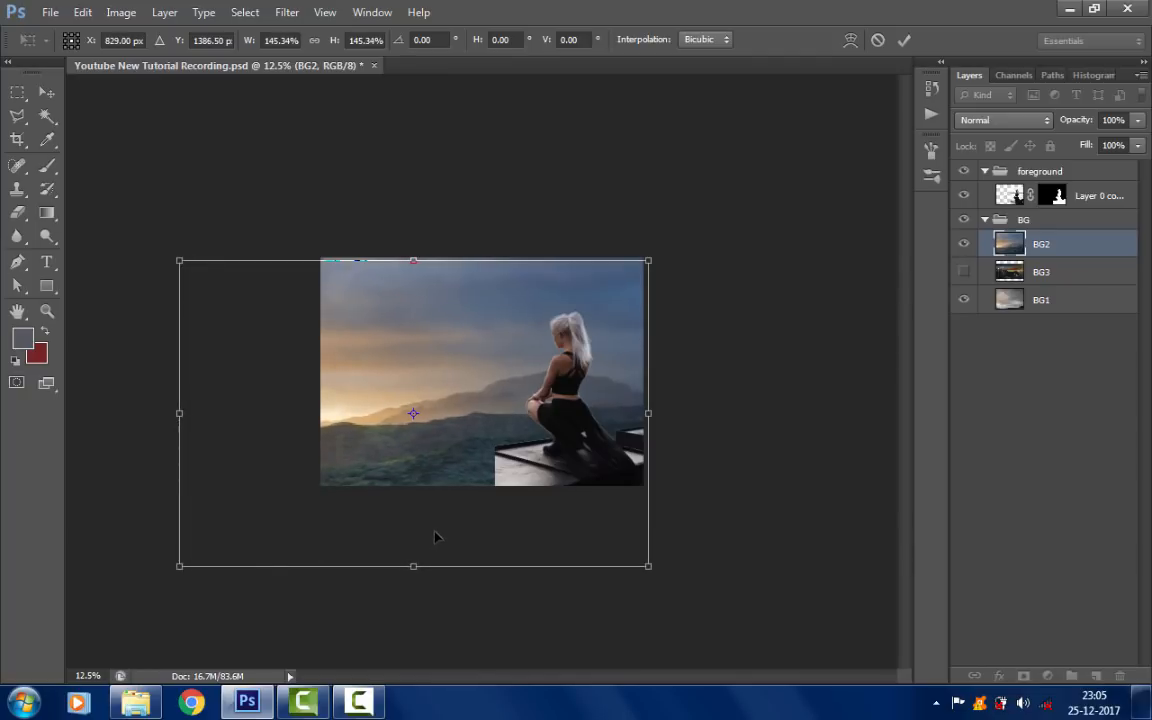
pyautogui.moveTo(456, 514); pyautogui.dragTo(474, 511)
pyautogui.press('Return')
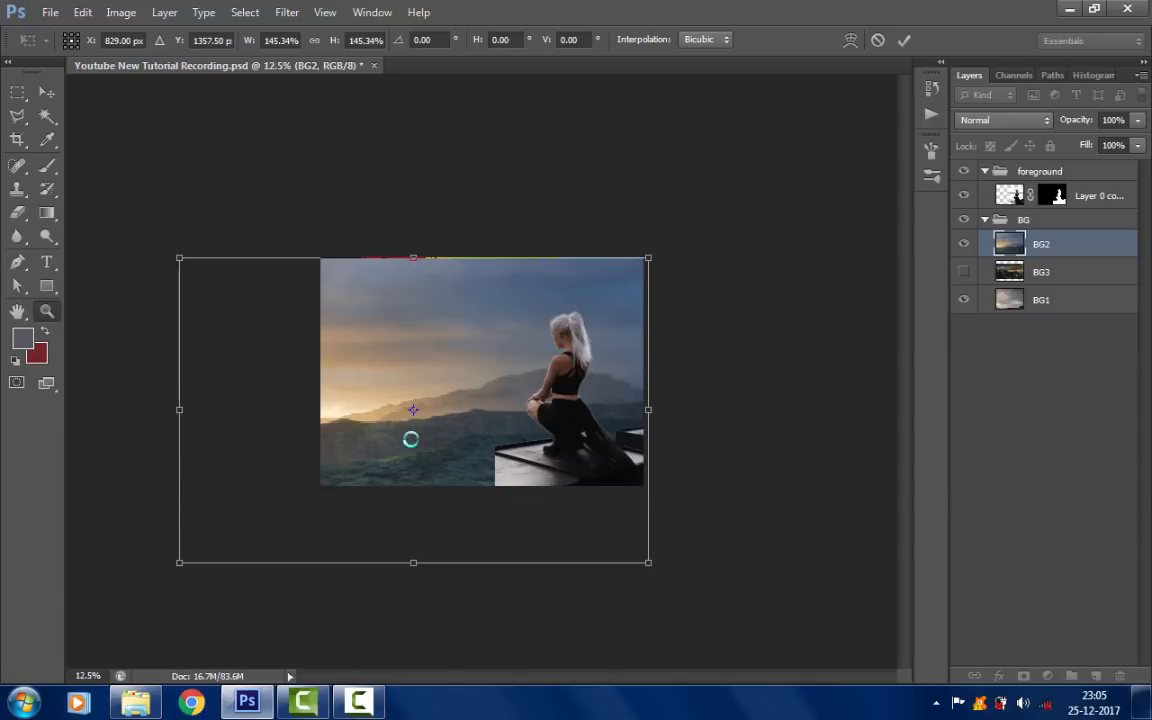
# - Add a layer mask to the BG2 layer and select the mask for editing
pyautogui.press('z')
pyautogui.click(485, 365)
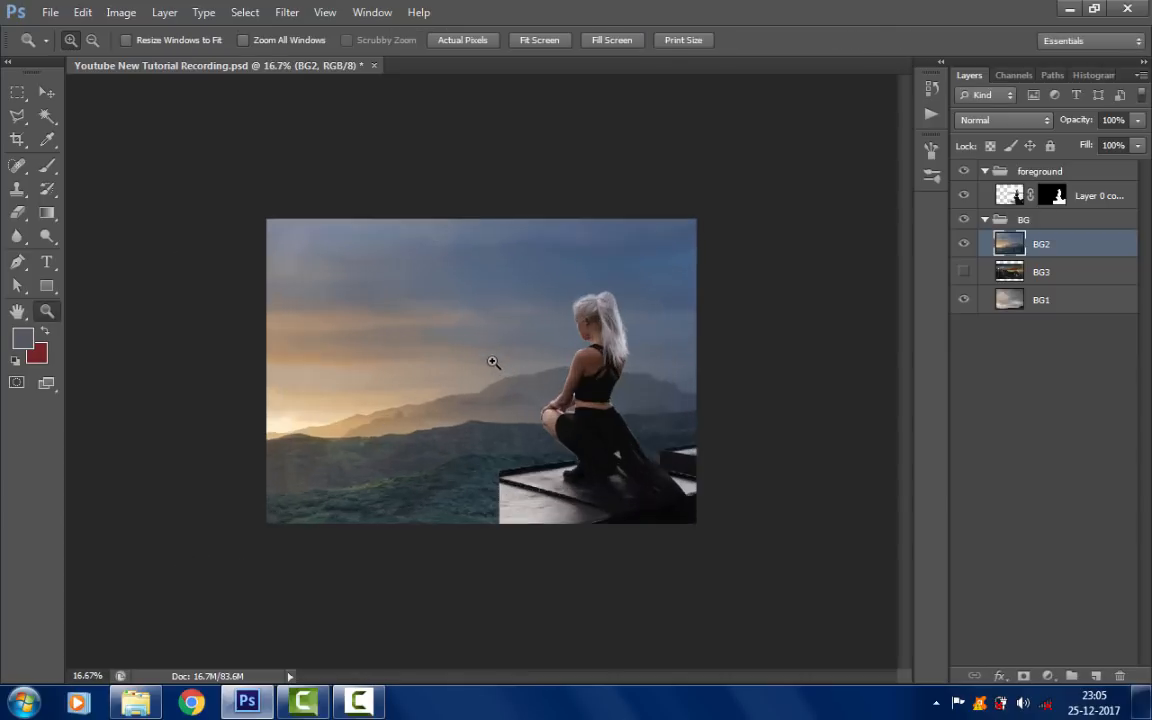
pyautogui.click(490, 360)
pyautogui.rightClick(314, 315)
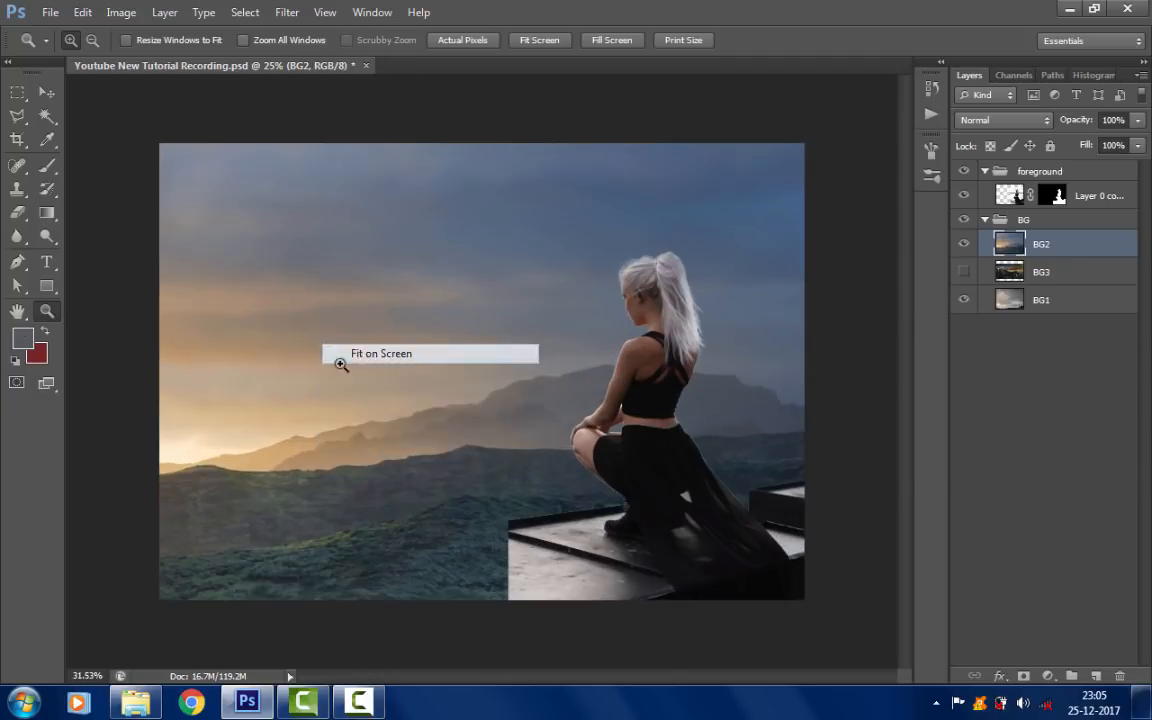
pyautogui.click(326, 318)
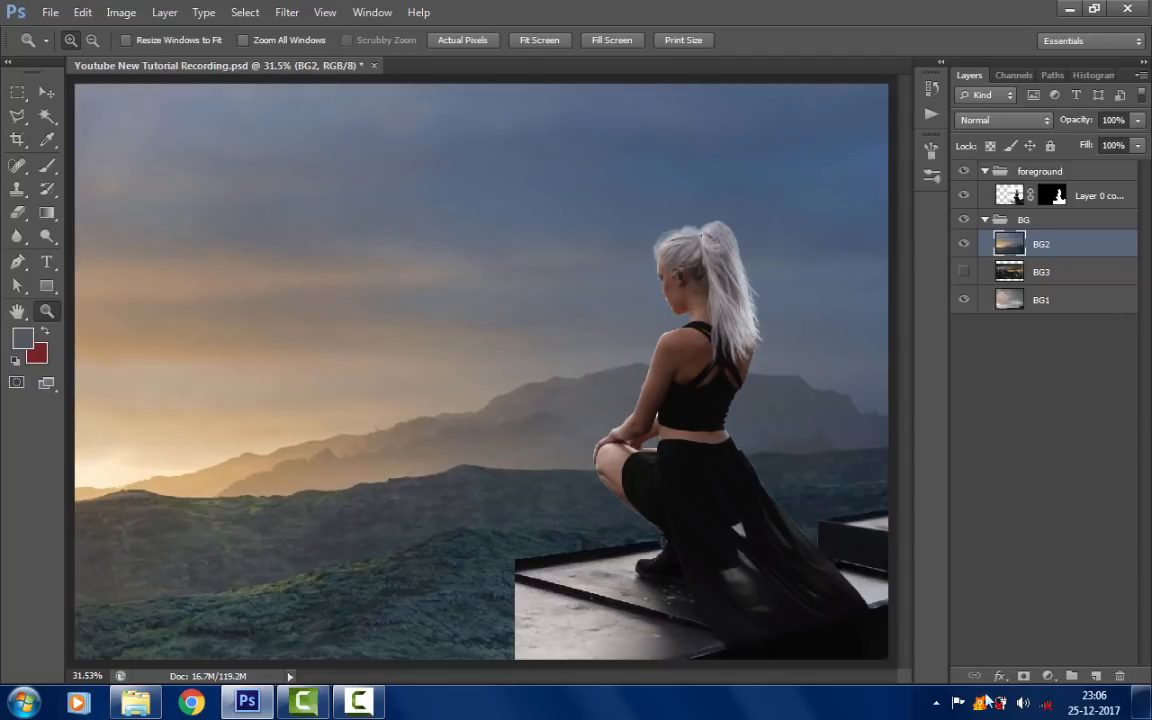
pyautogui.click(1023, 676)
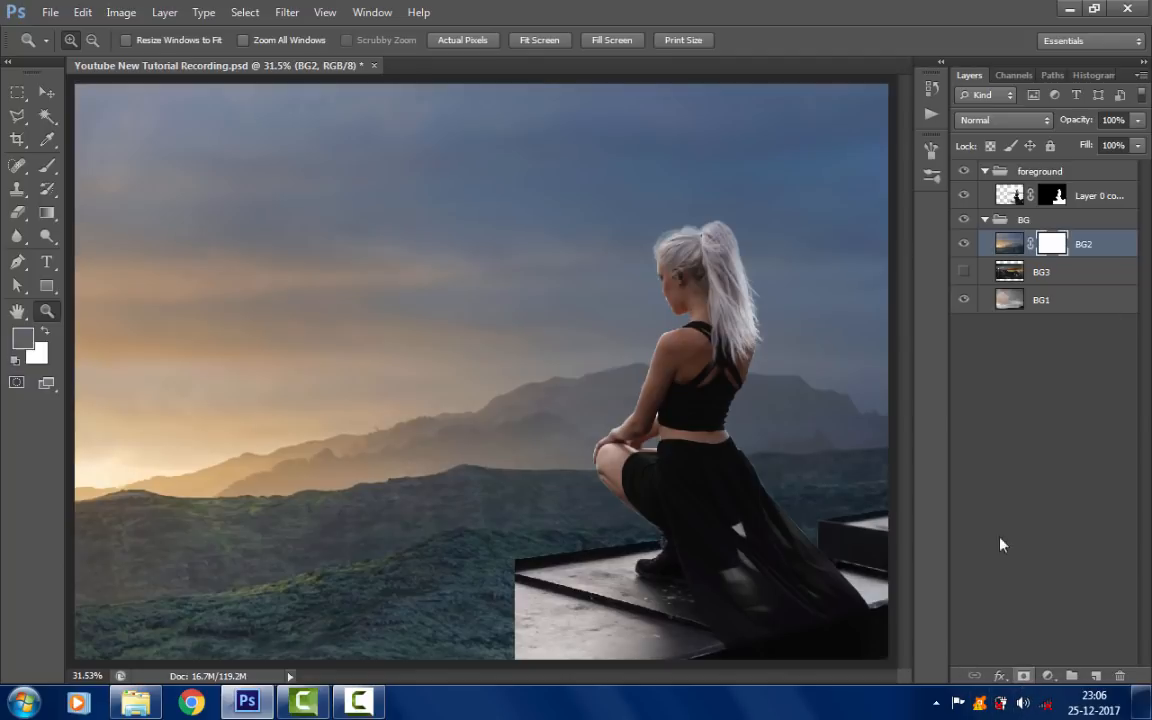
pyautogui.click(1078, 301)
pyautogui.click(1085, 240)
pyautogui.click(1085, 300)
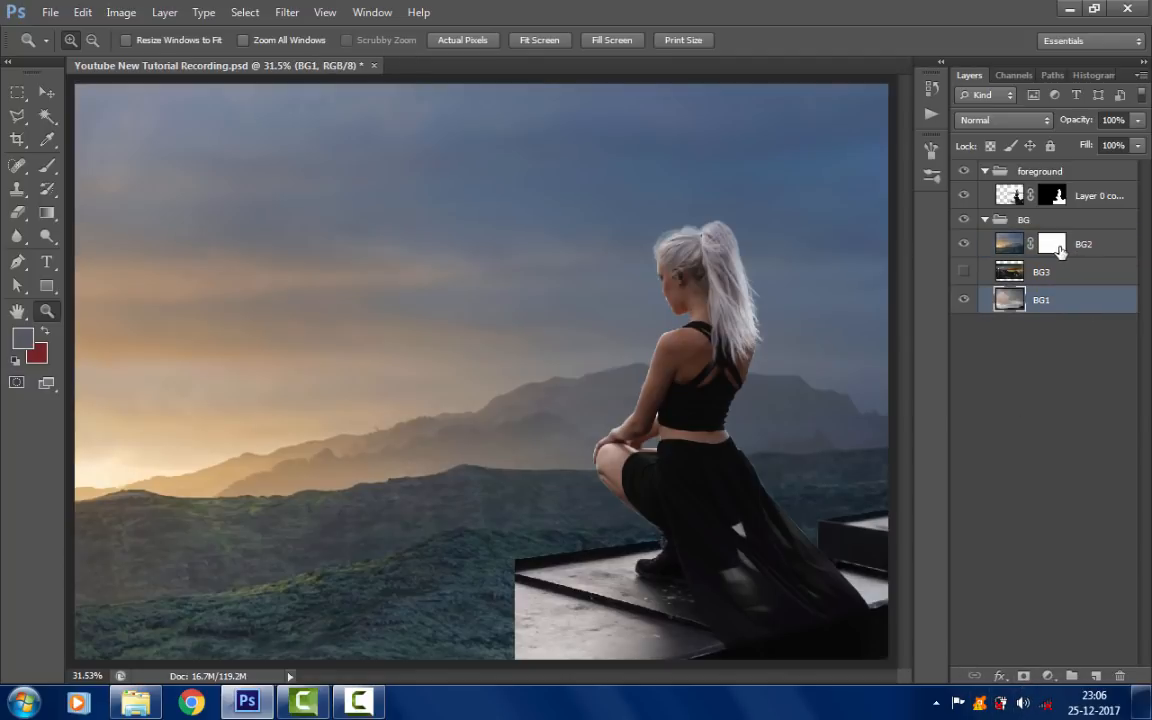
pyautogui.click(1055, 246)
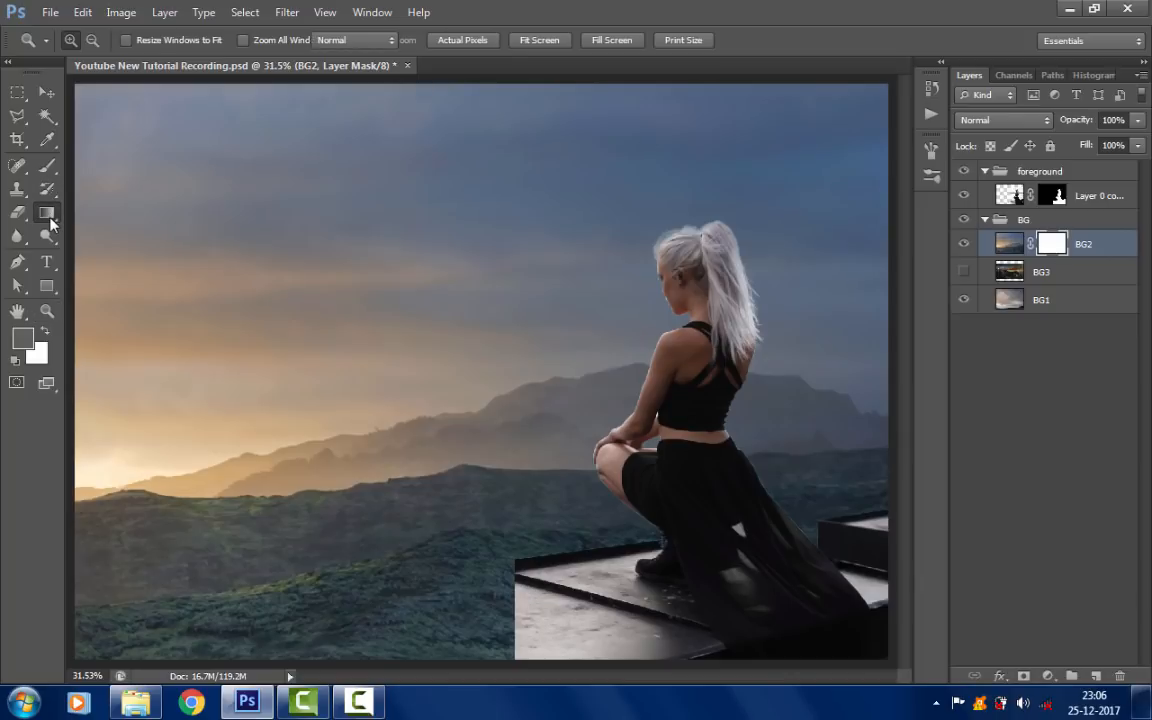
# - Draw a vertical black-to-white linear gradient on the BG2 mask from the upper sky down to the hill ridge
pyautogui.click(47, 214)
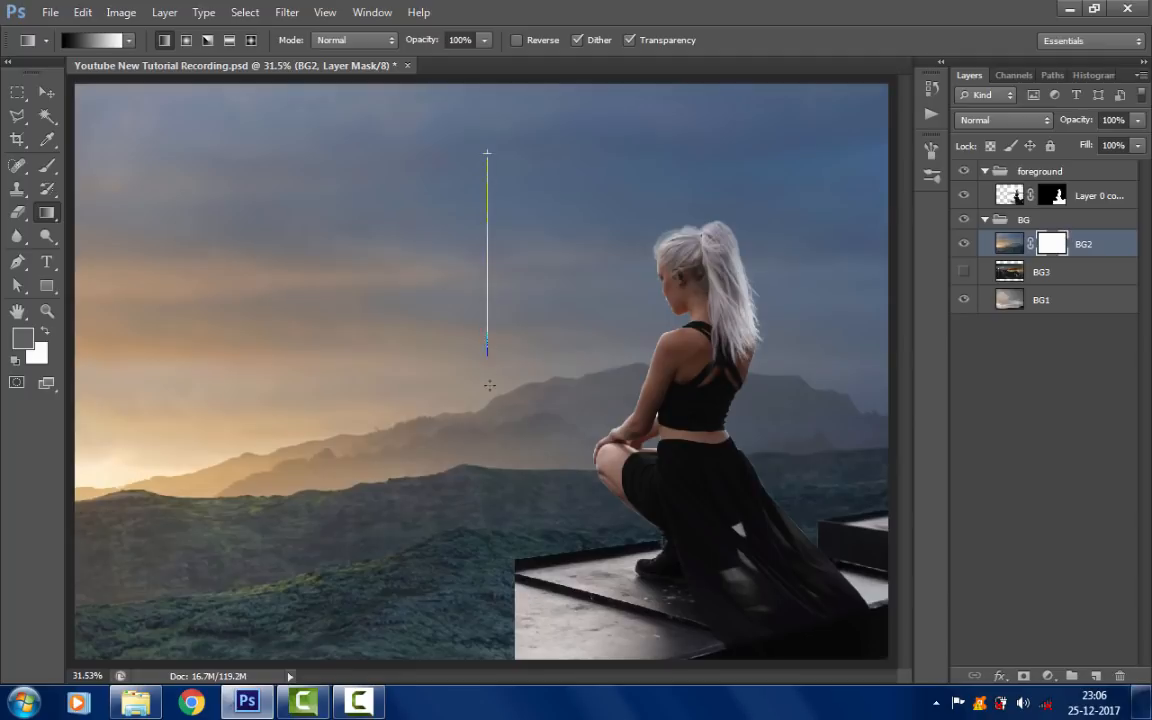
pyautogui.moveTo(490, 438); pyautogui.dragTo(490, 463)
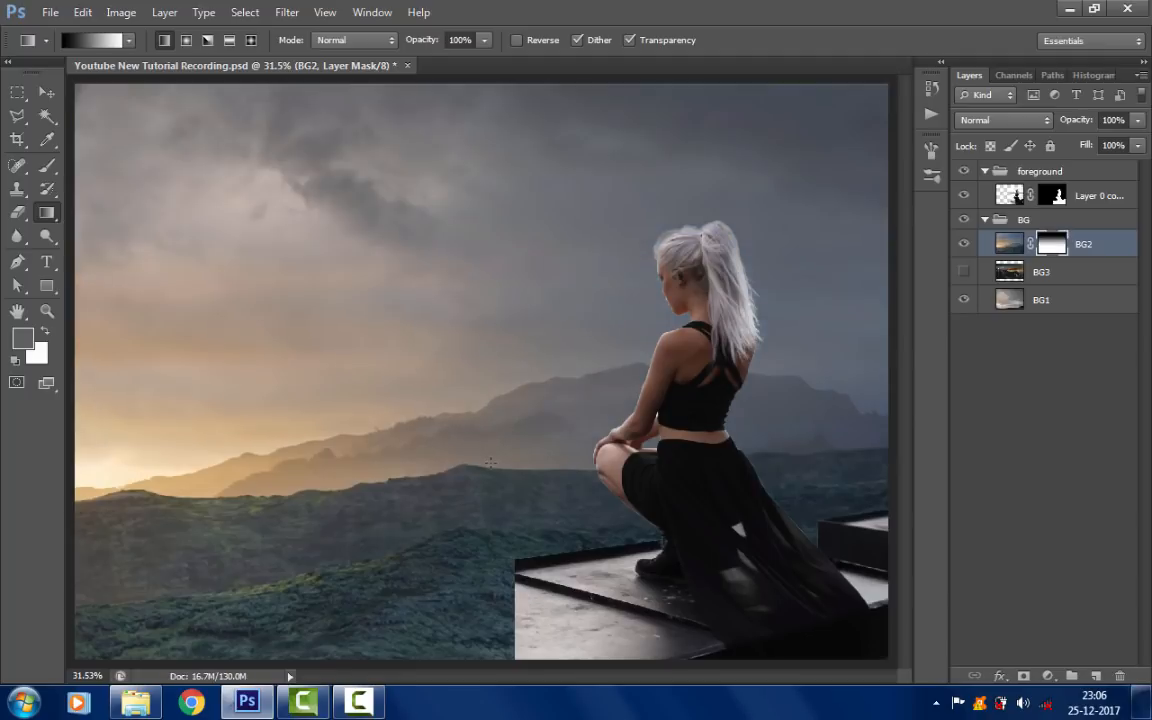
pyautogui.click(1005, 240)
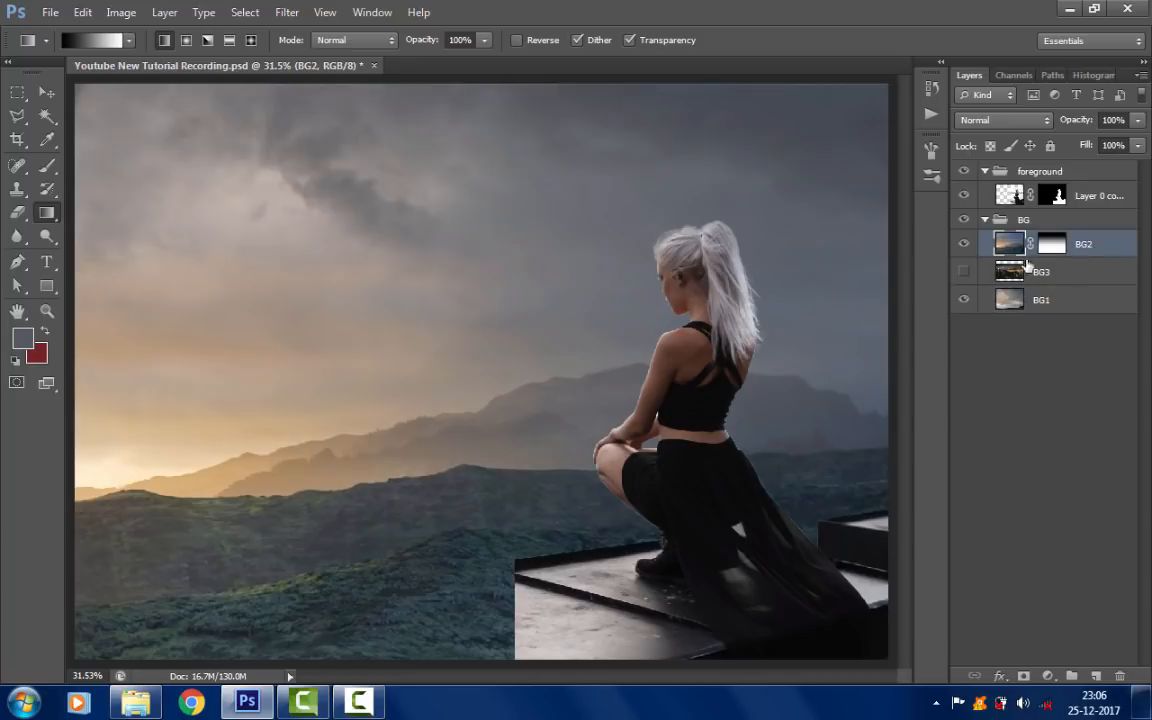
# - Make the BG3 volcano layer visible, scale it to about 153.9%, and place the volcano above the sunset glow
pyautogui.click(1027, 279)
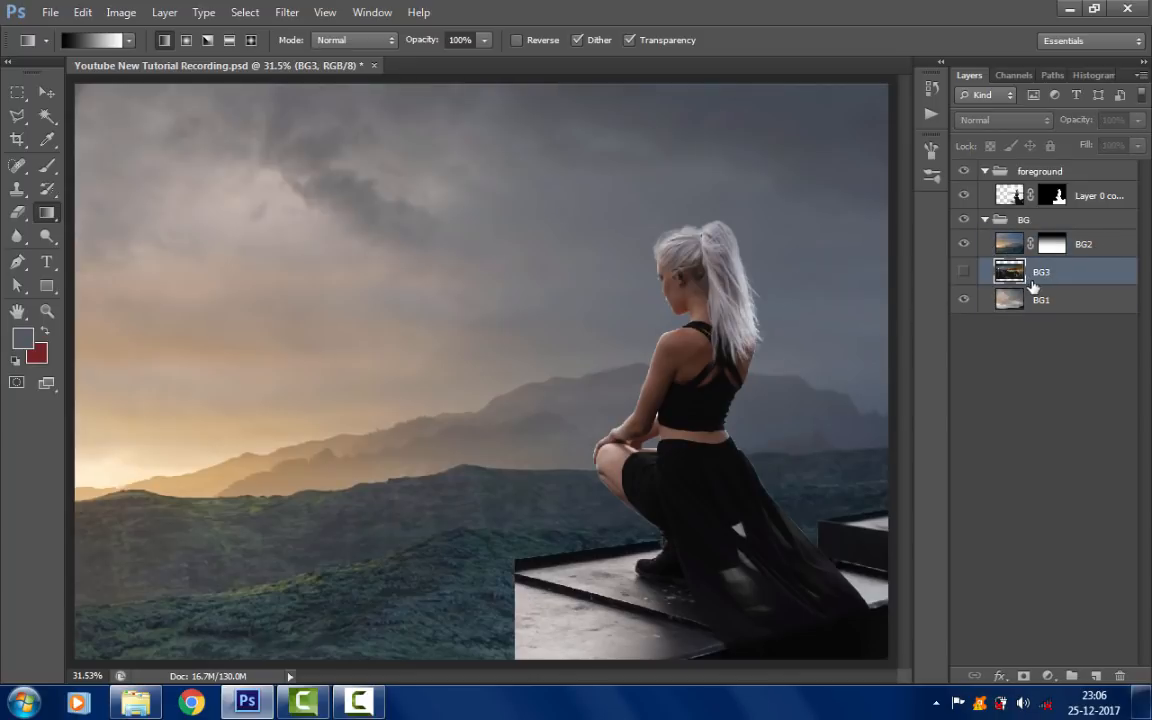
pyautogui.click(964, 272)
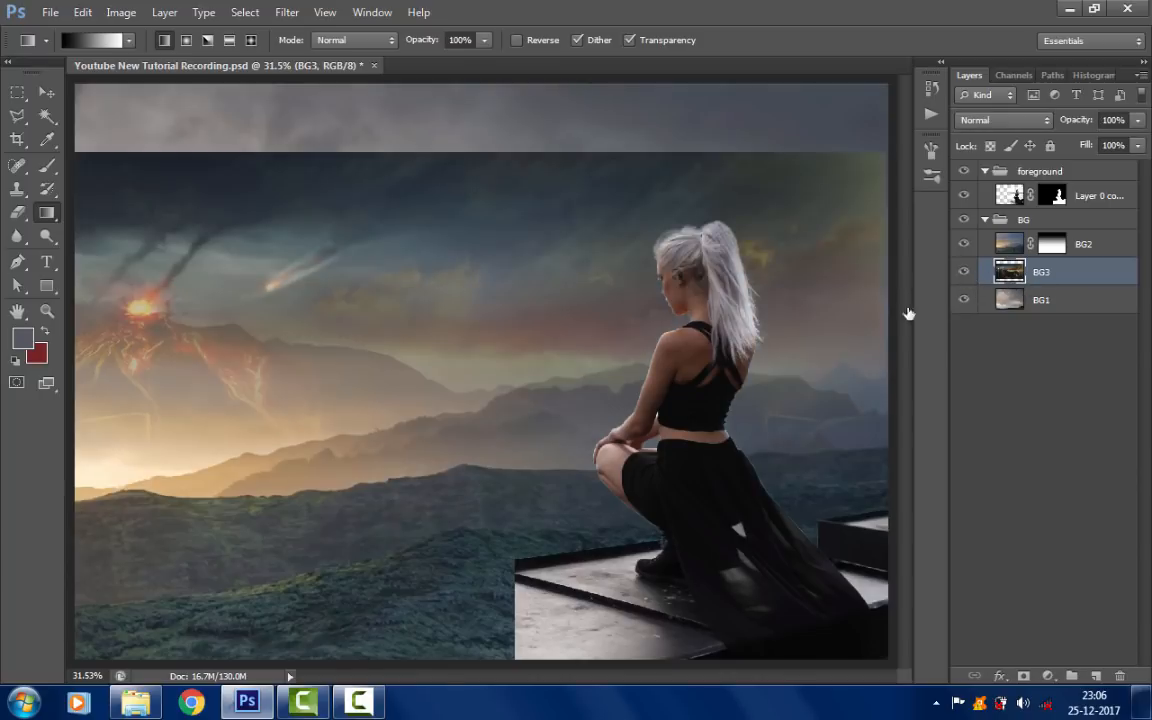
pyautogui.hotkey('ctrl', '-')
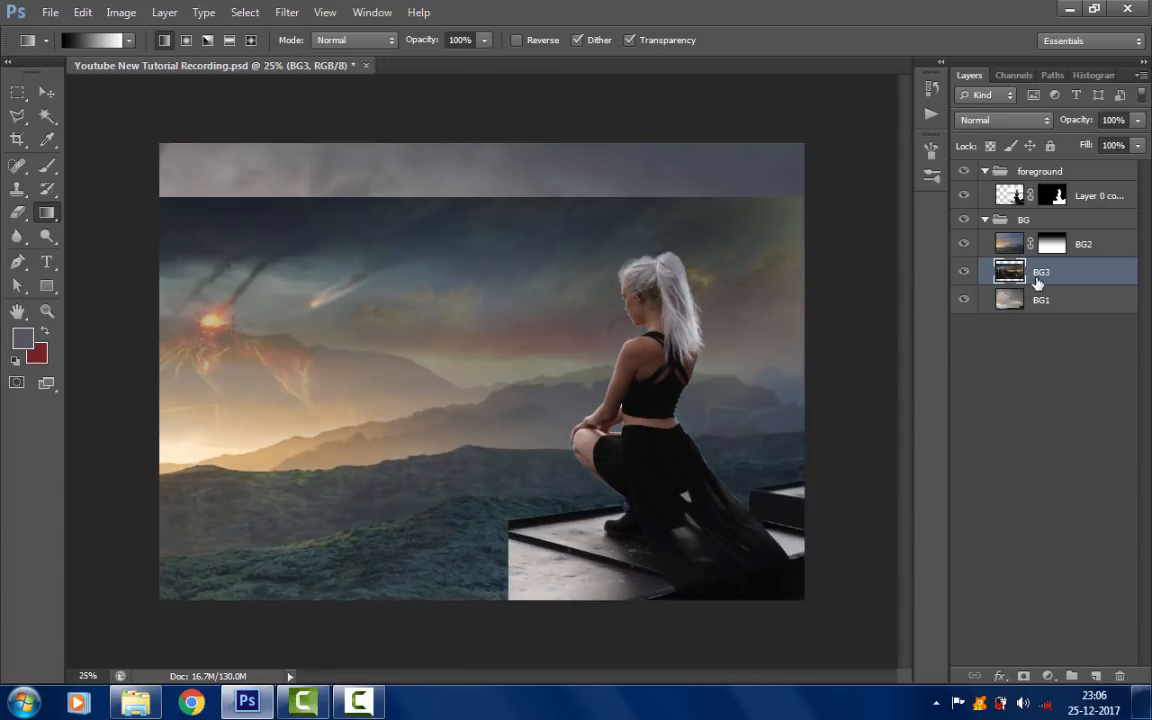
pyautogui.hotkey('ctrl', 't')
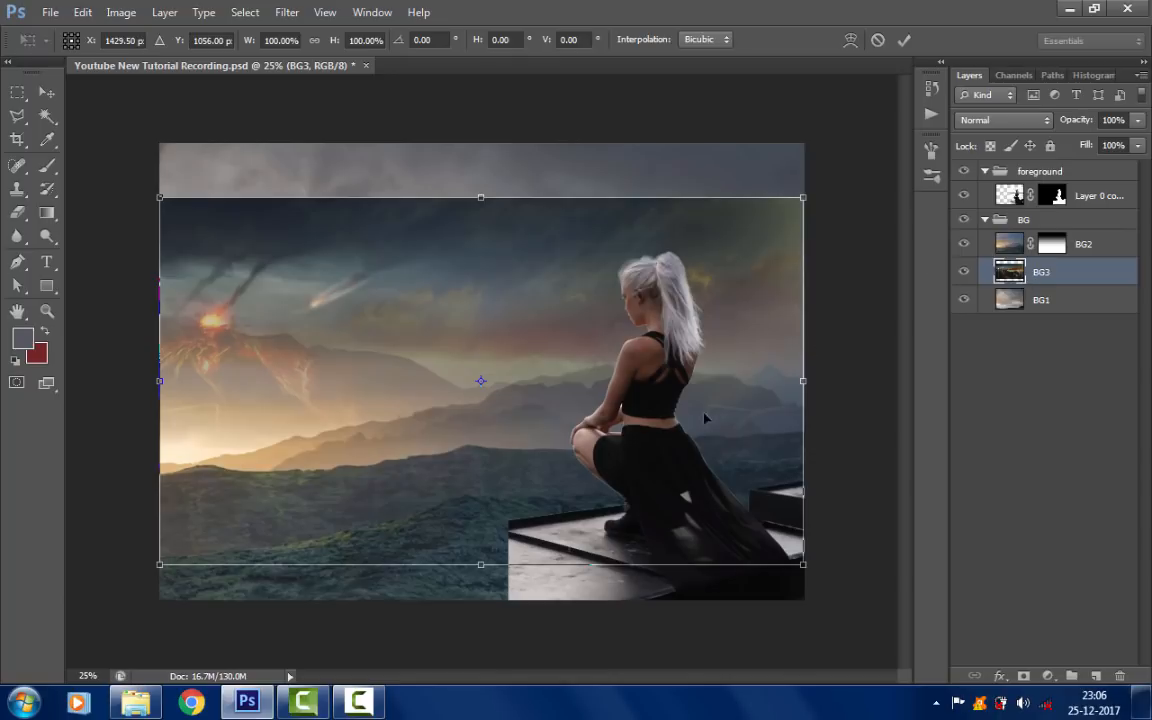
pyautogui.moveTo(641, 435); pyautogui.dragTo(640, 419)
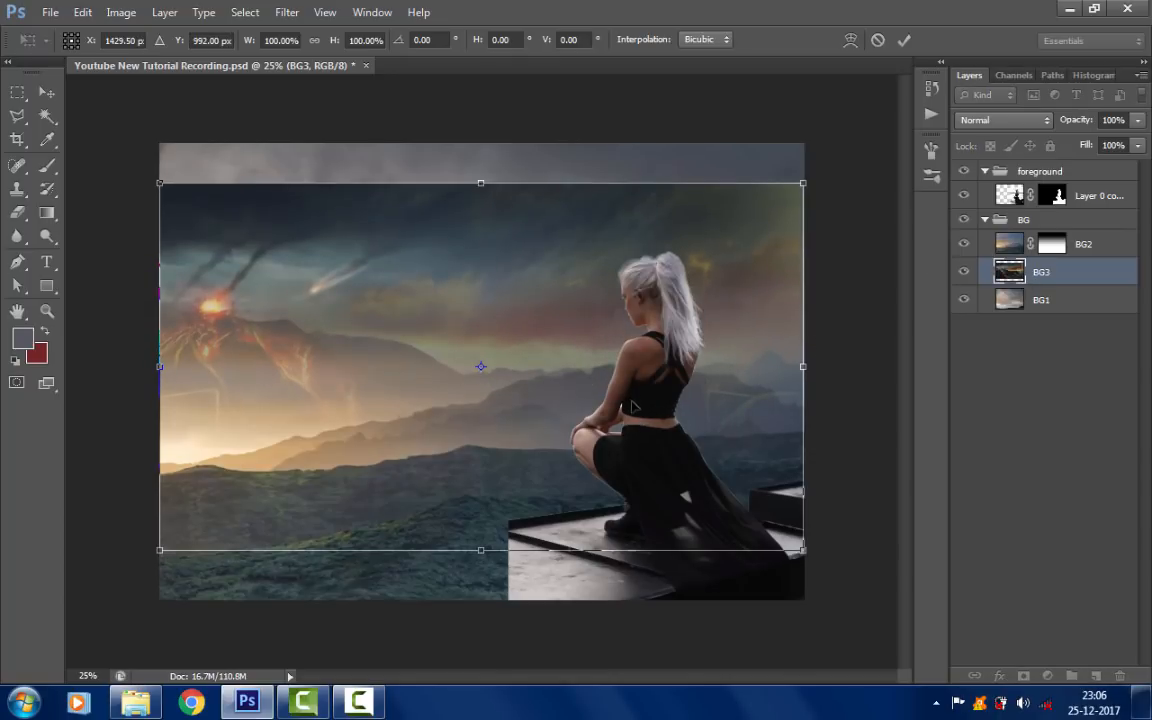
pyautogui.hotkey('ctrl', '-')
pyautogui.moveTo(689, 491); pyautogui.dragTo(772, 507)
pyautogui.moveTo(851, 576); pyautogui.dragTo(876, 594)
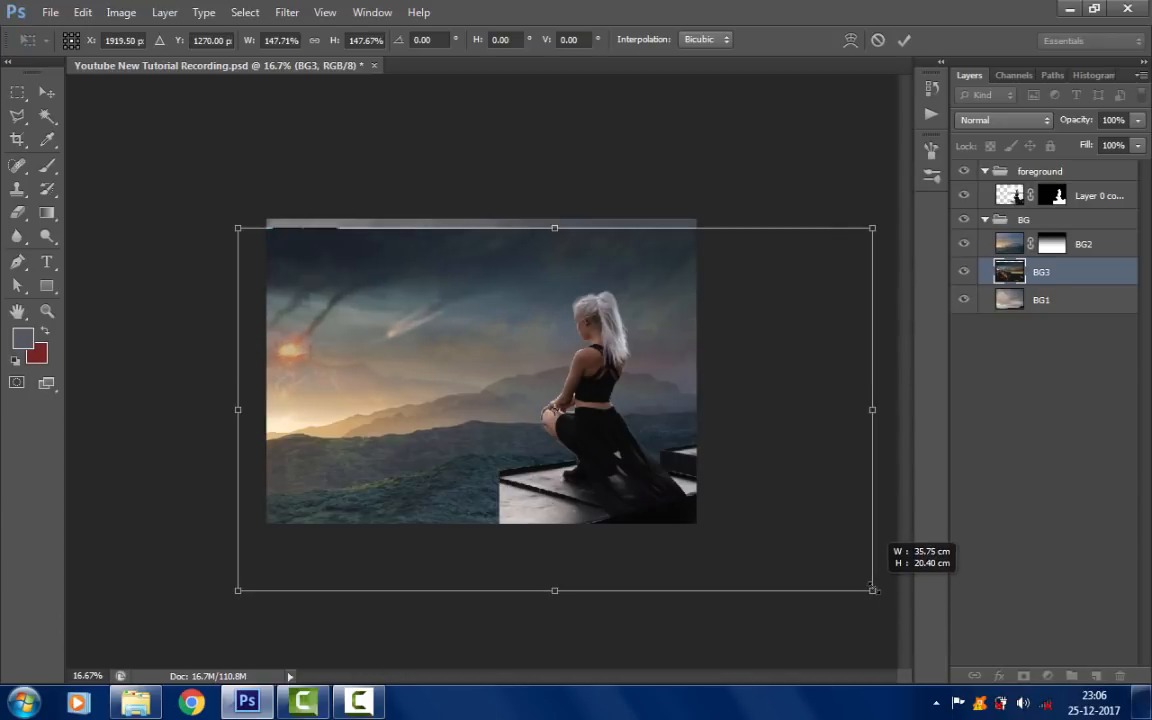
pyautogui.moveTo(661, 512)
pyautogui.mouseDown()
pyautogui.moveTo(675, 505)
pyautogui.moveTo(650, 529)
pyautogui.mouseUp()
pyautogui.moveTo(780, 304); pyautogui.dragTo(799, 304)
pyautogui.moveTo(886, 232); pyautogui.dragTo(911, 217)
pyautogui.moveTo(583, 349)
pyautogui.mouseDown()
pyautogui.moveTo(573, 358)
pyautogui.moveTo(573, 346)
pyautogui.mouseUp()
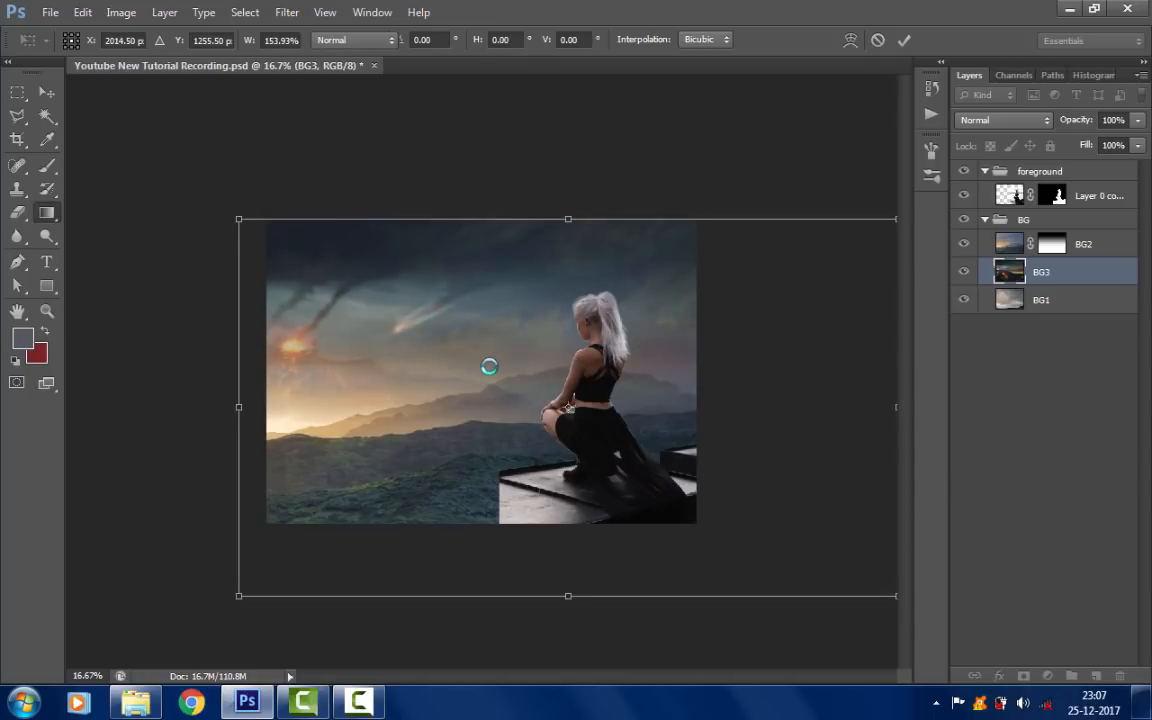
# - Enlarge the BG3 layer slightly to 100.80% from its lower-left corner, keeping its proportions
pyautogui.hotkey('ctrl', 't')
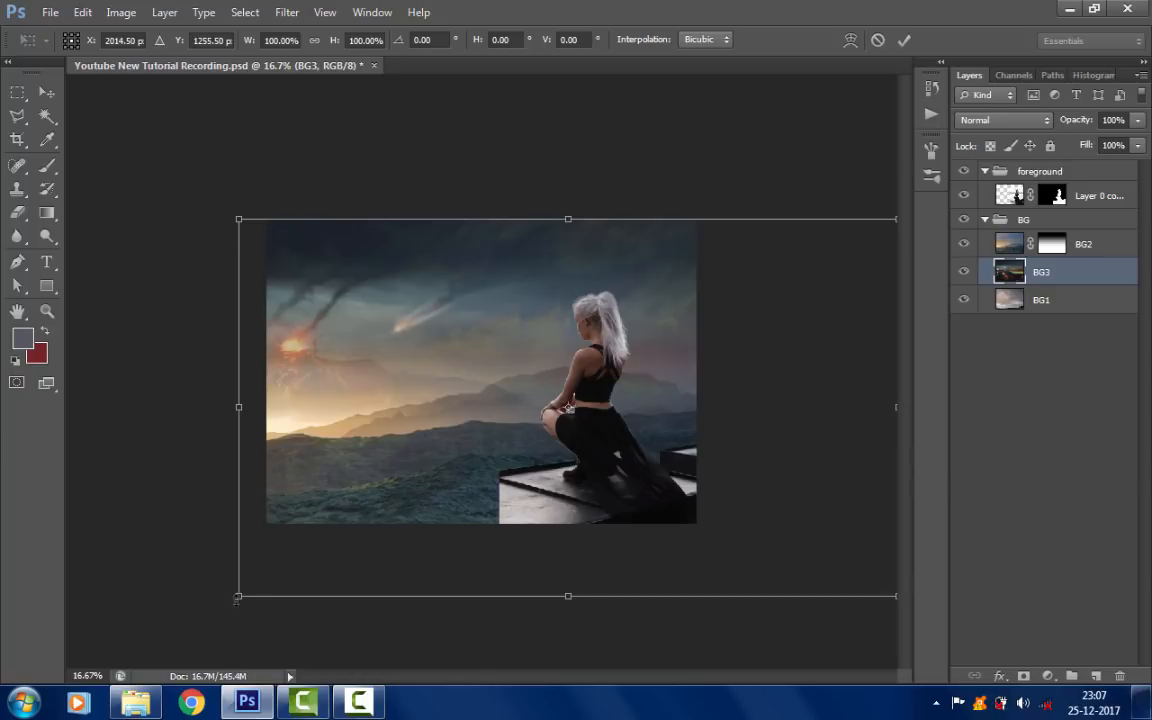
pyautogui.moveTo(237, 598)
pyautogui.mouseDown()
pyautogui.moveTo(224, 604)
pyautogui.moveTo(233, 598)
pyautogui.mouseUp()
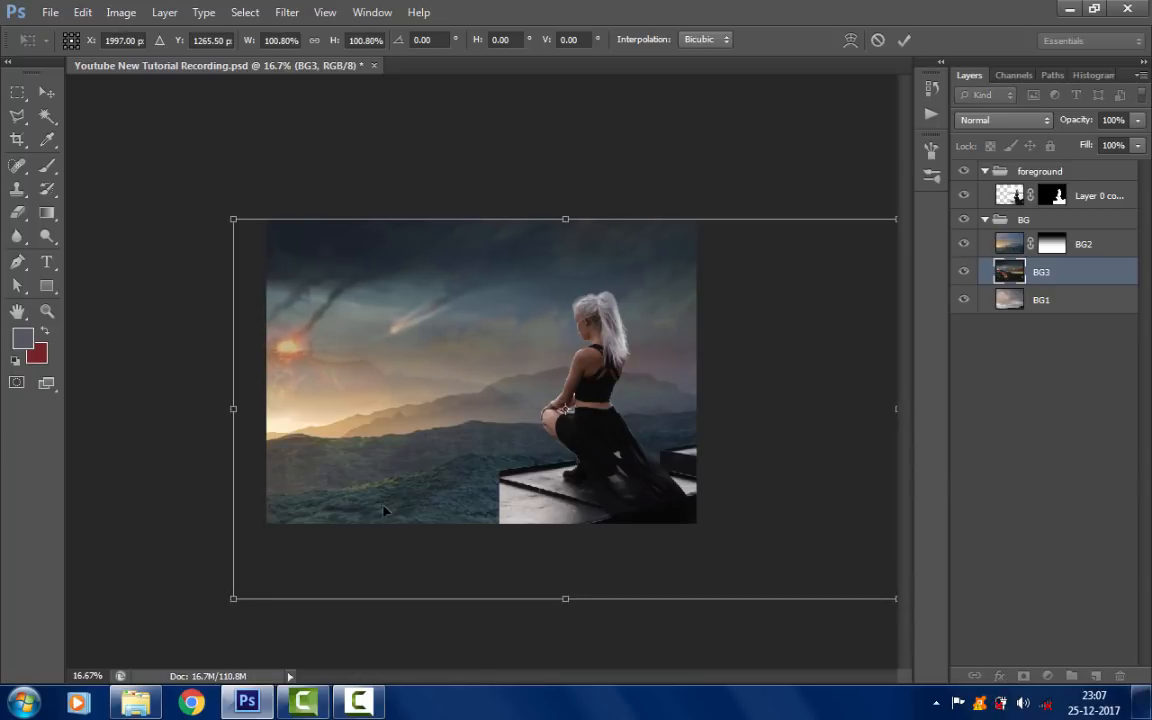
pyautogui.press('Return')
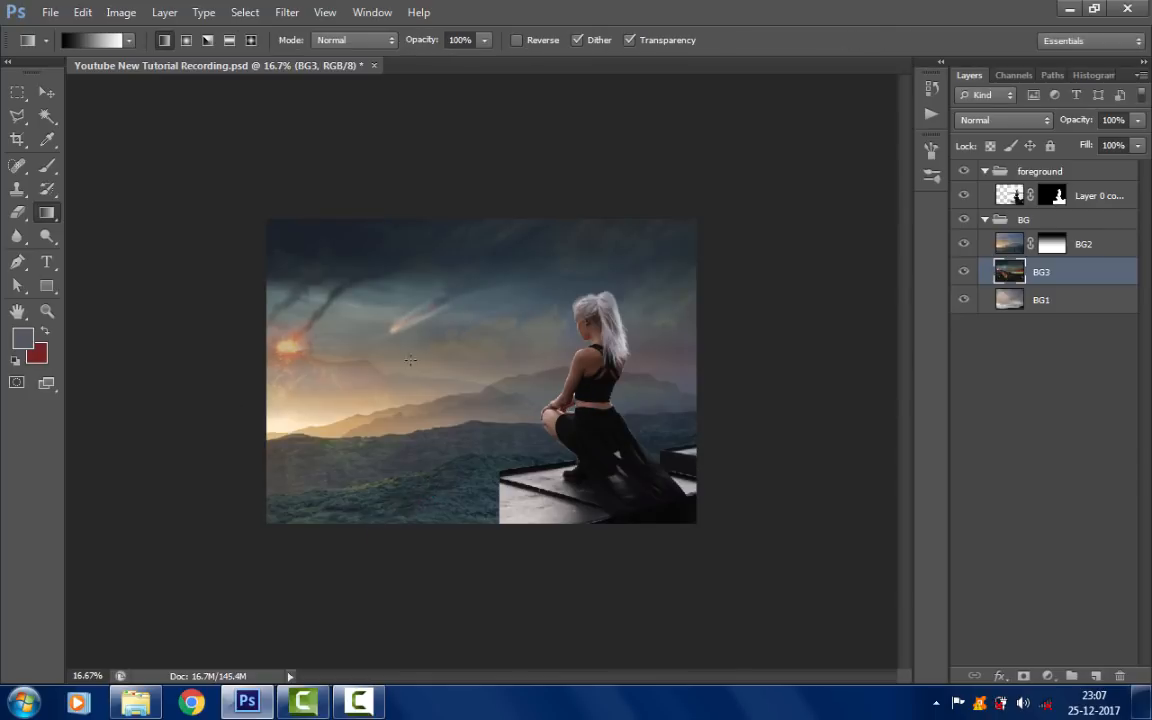
pyautogui.click(46, 286)
pyautogui.click(47, 311)
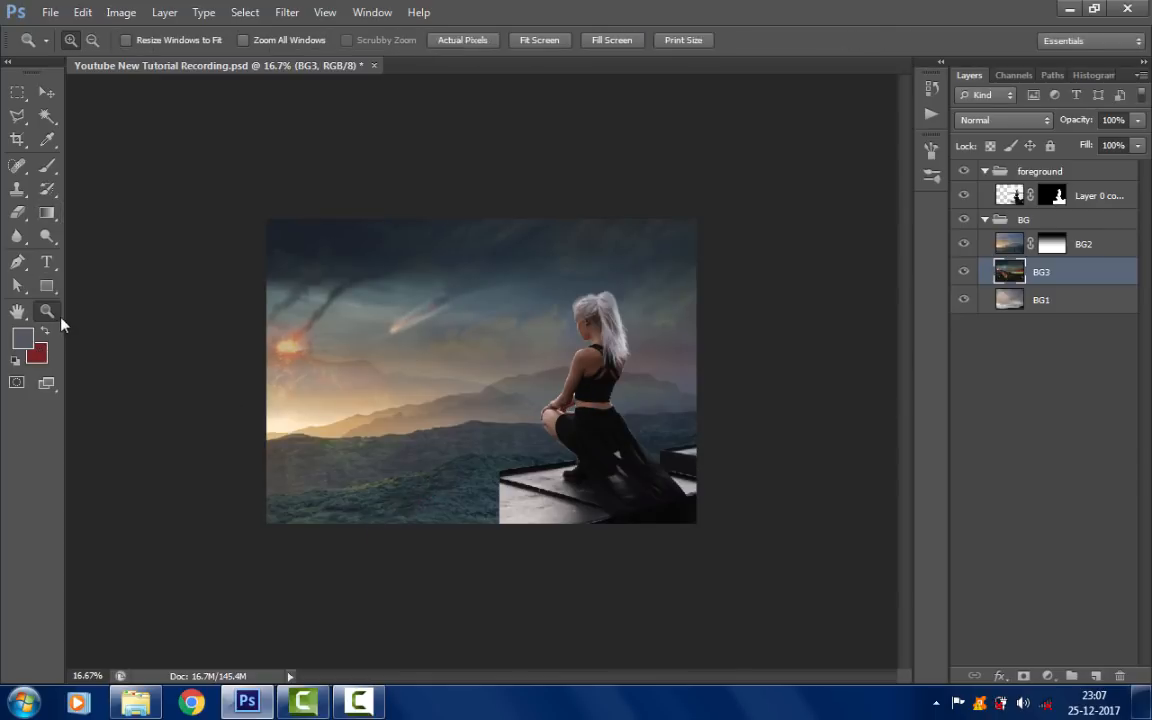
# - Set the BG3 layer's opacity to 70%
pyautogui.rightClick(440, 347)
pyautogui.click(453, 345)
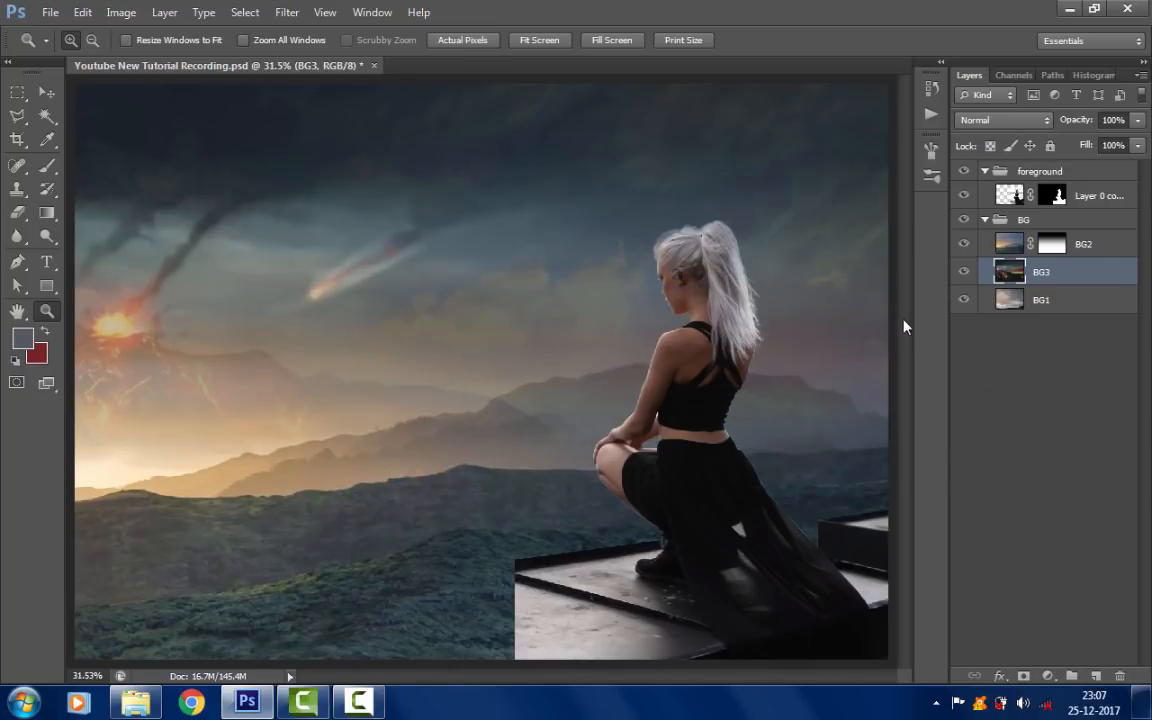
pyautogui.click(1116, 121)
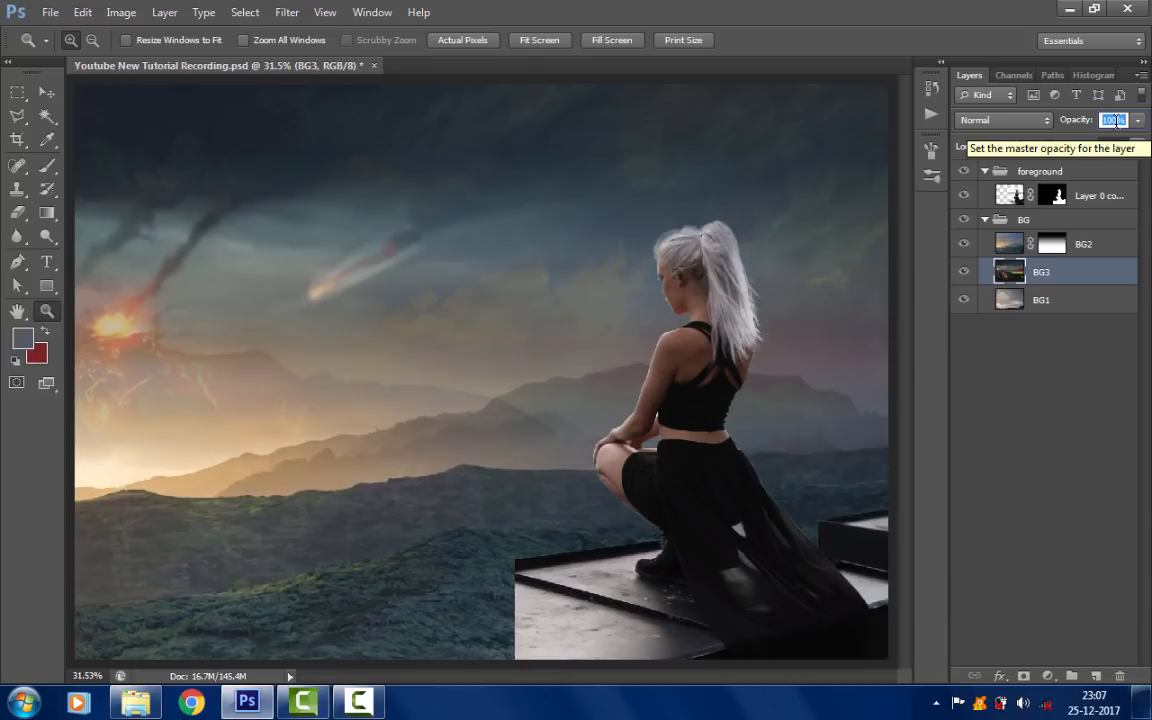
pyautogui.write('70')
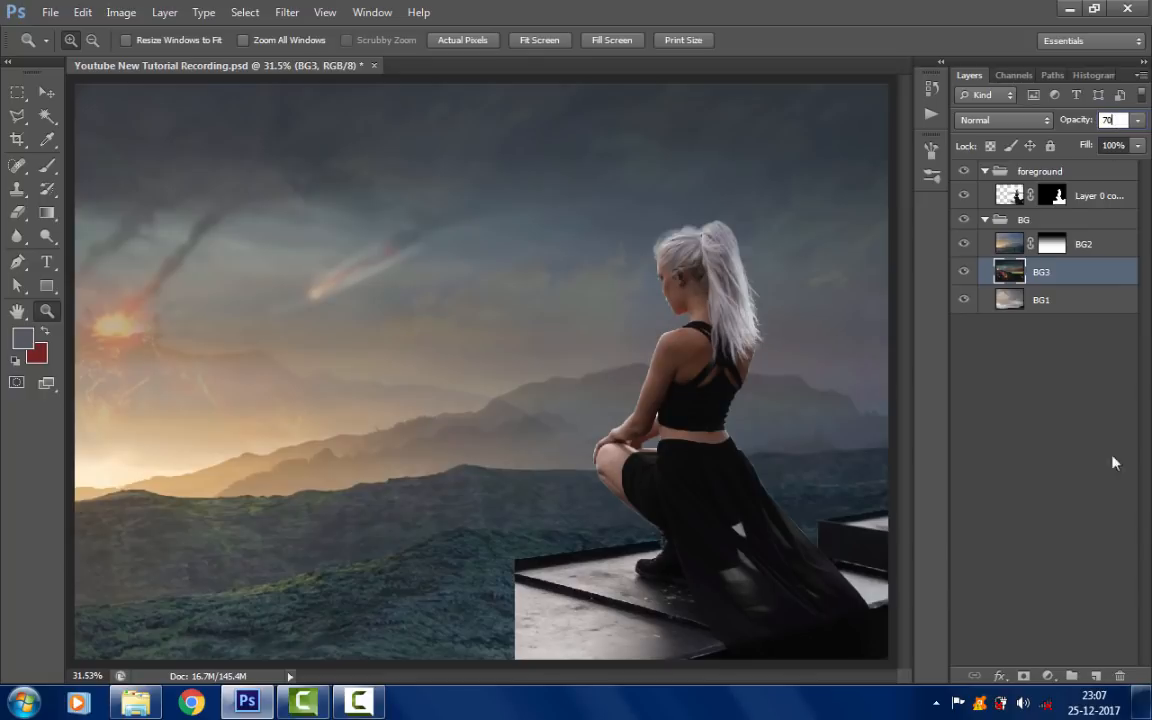
# - Add a layer mask to BG3 and paint black with the 250 px brush over the hills in front of the woman's knee
pyautogui.click(1023, 676)
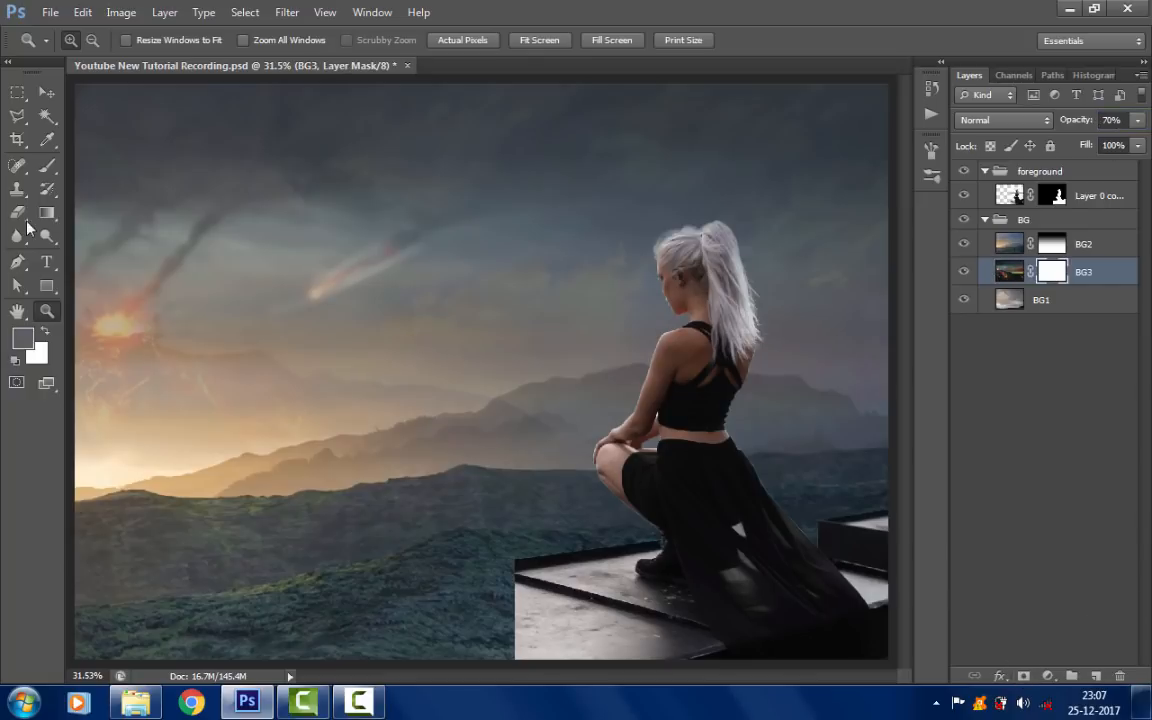
pyautogui.click(47, 166)
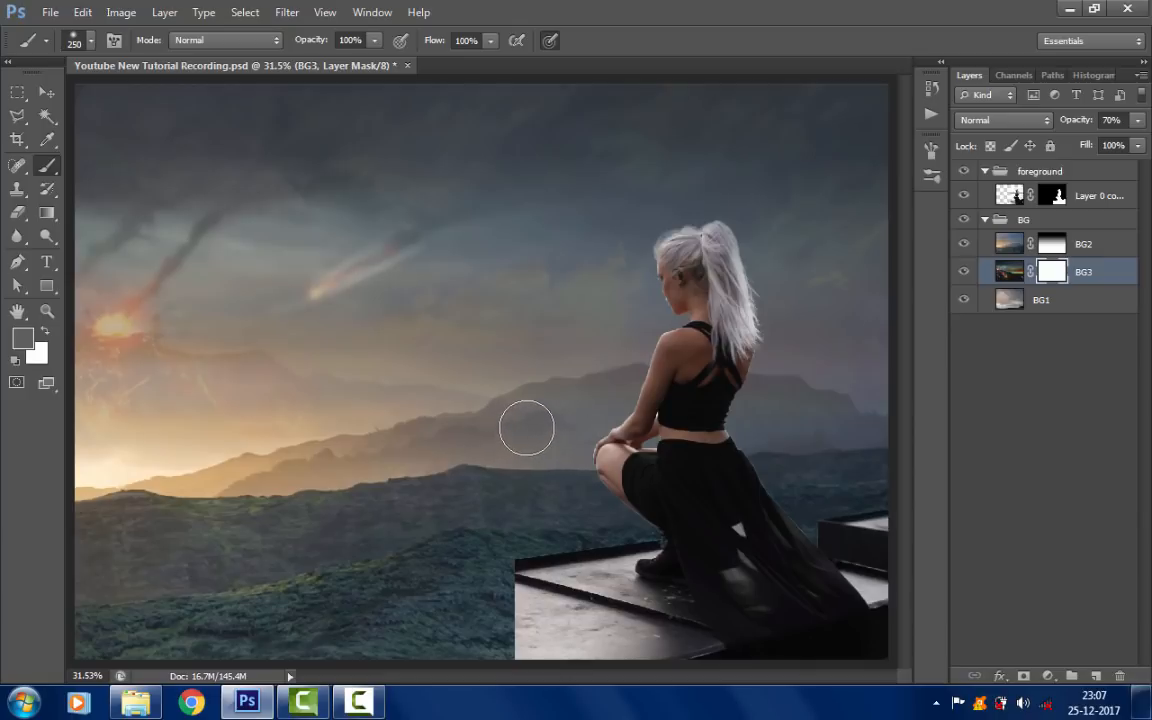
pyautogui.click(526, 433)
pyautogui.press('x')
pyautogui.press('d')
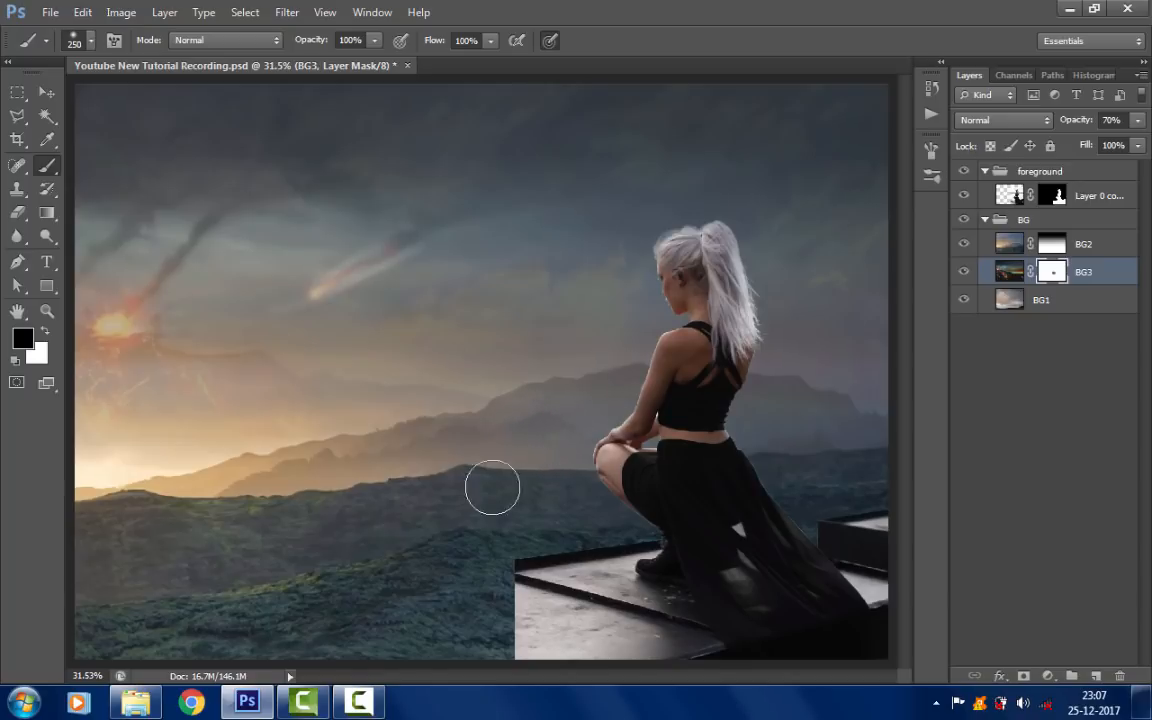
pyautogui.click(47, 92)
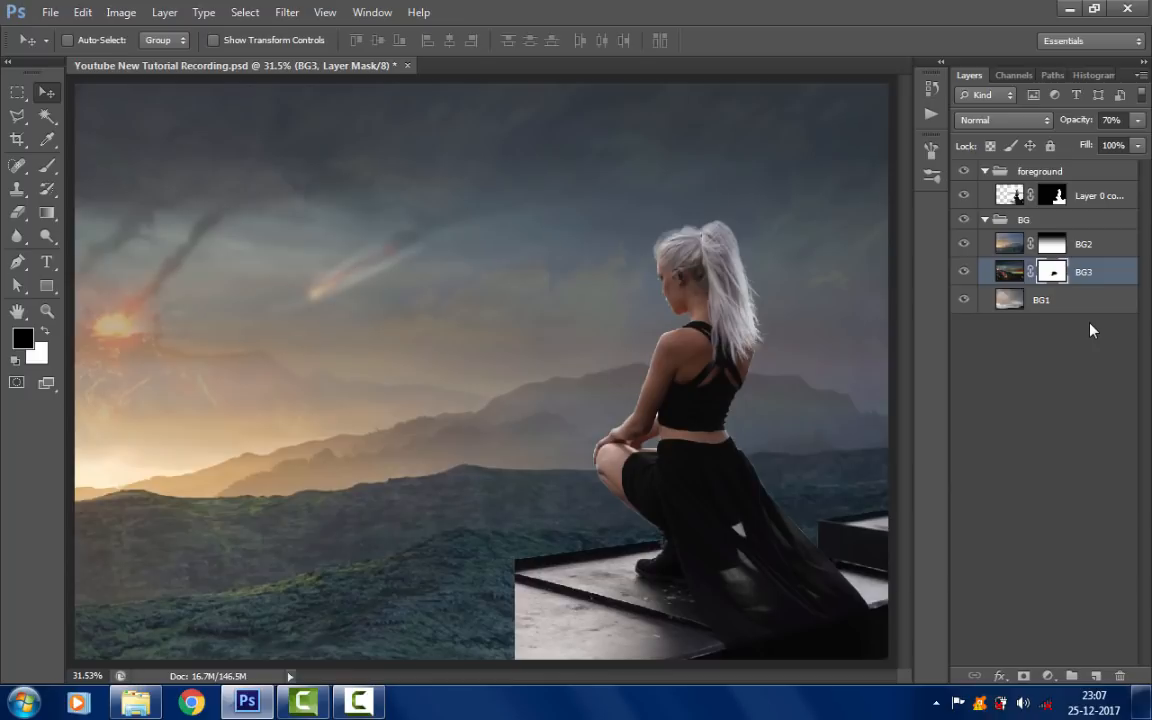
# - Add a Brightness/Contrast adjustment layer above BG2 and clip it to BG2
pyautogui.click(47, 311)
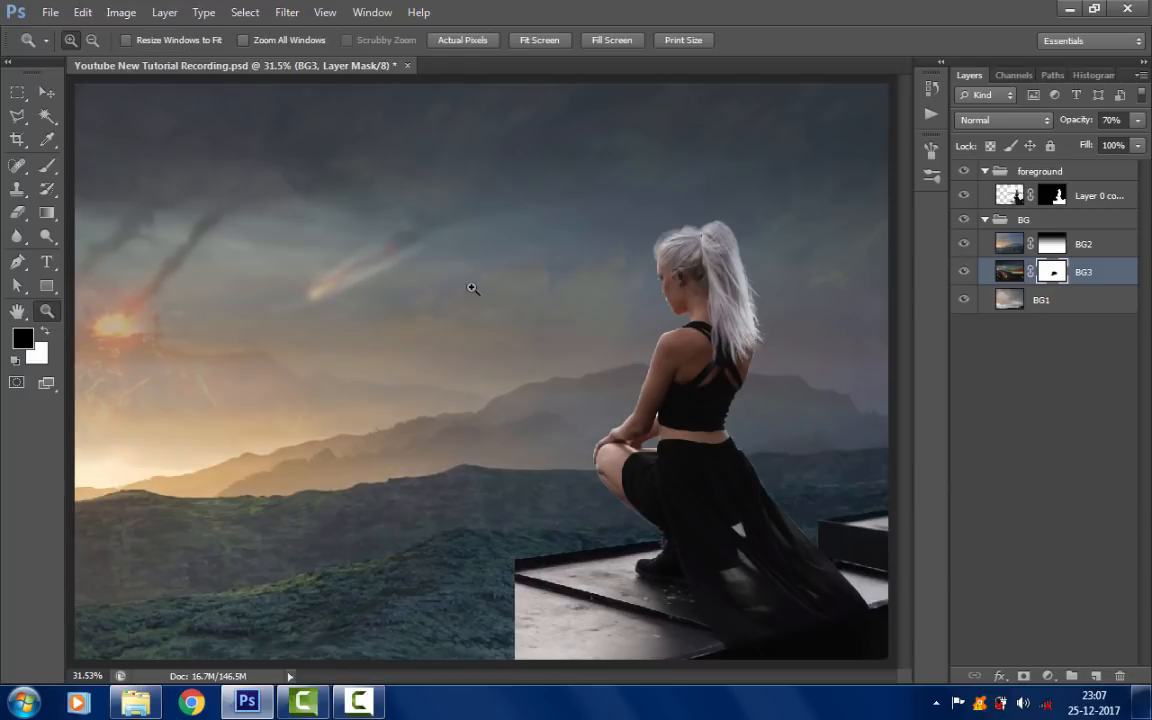
pyautogui.rightClick(472, 297)
pyautogui.click(526, 311)
pyautogui.hotkey('ctrl', '-')
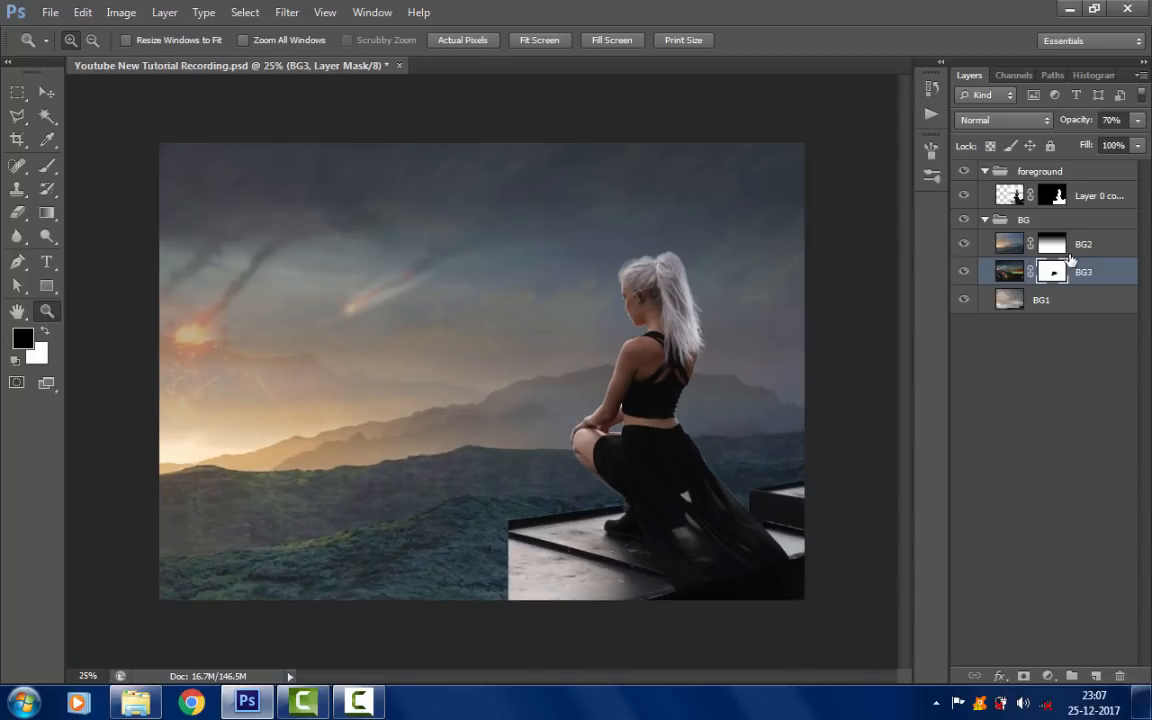
pyautogui.click(980, 244)
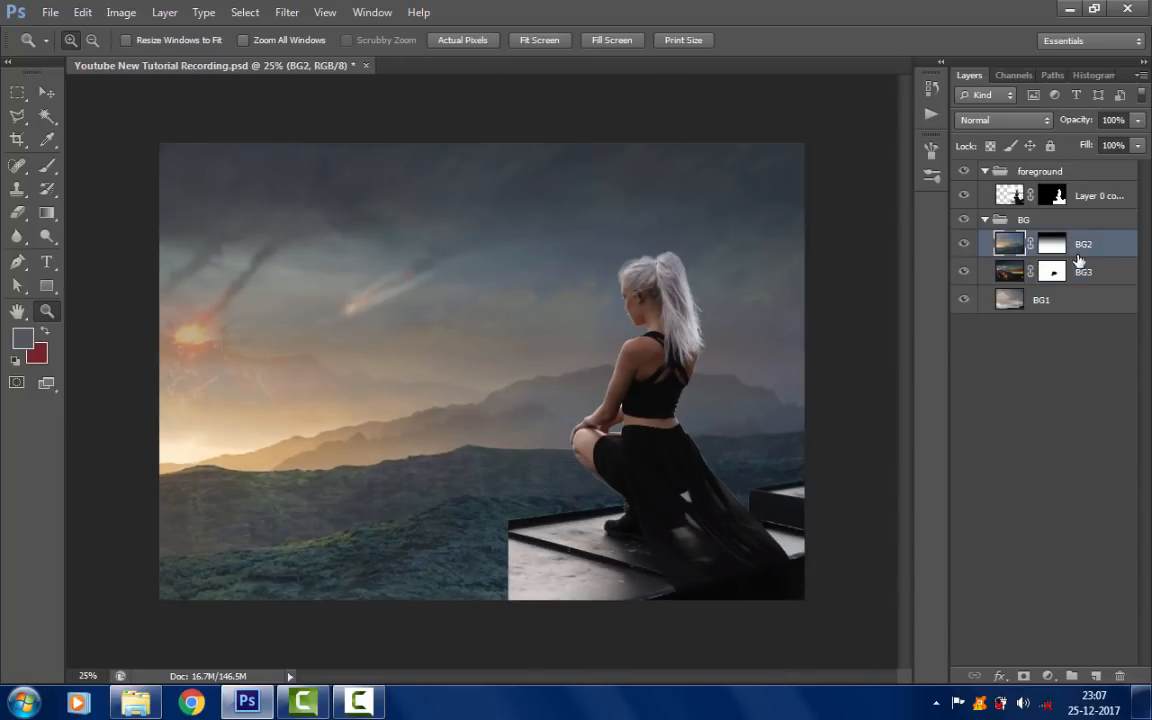
pyautogui.click(1050, 678)
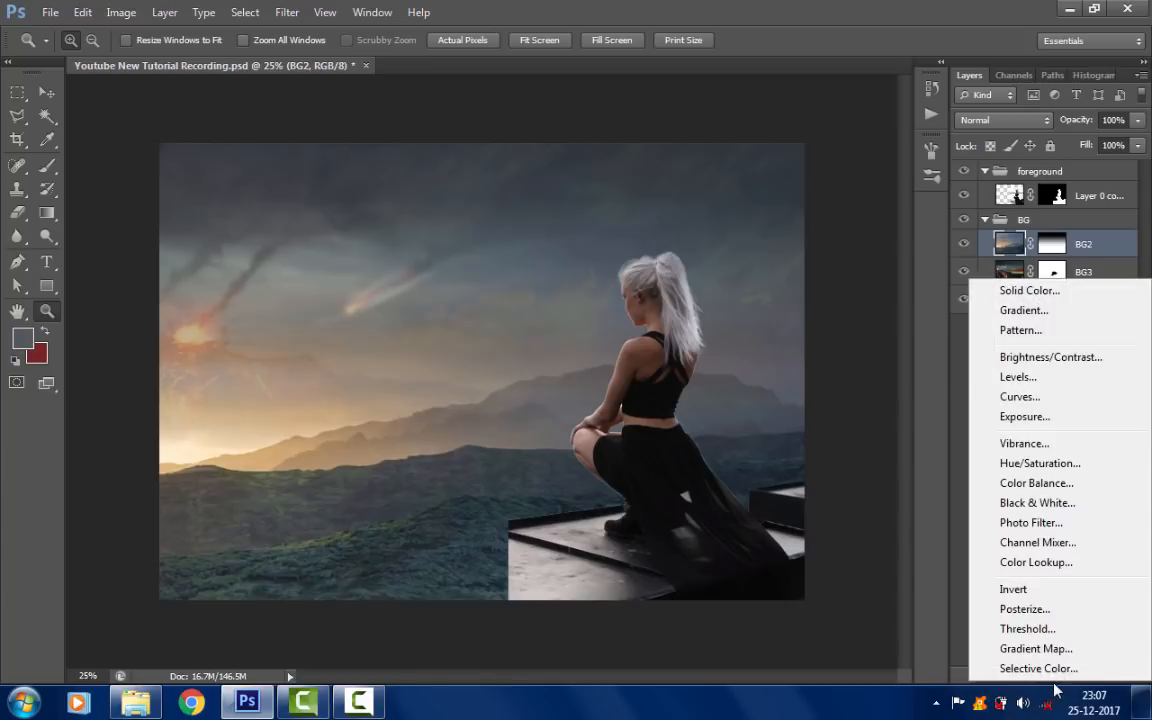
pyautogui.click(1043, 362)
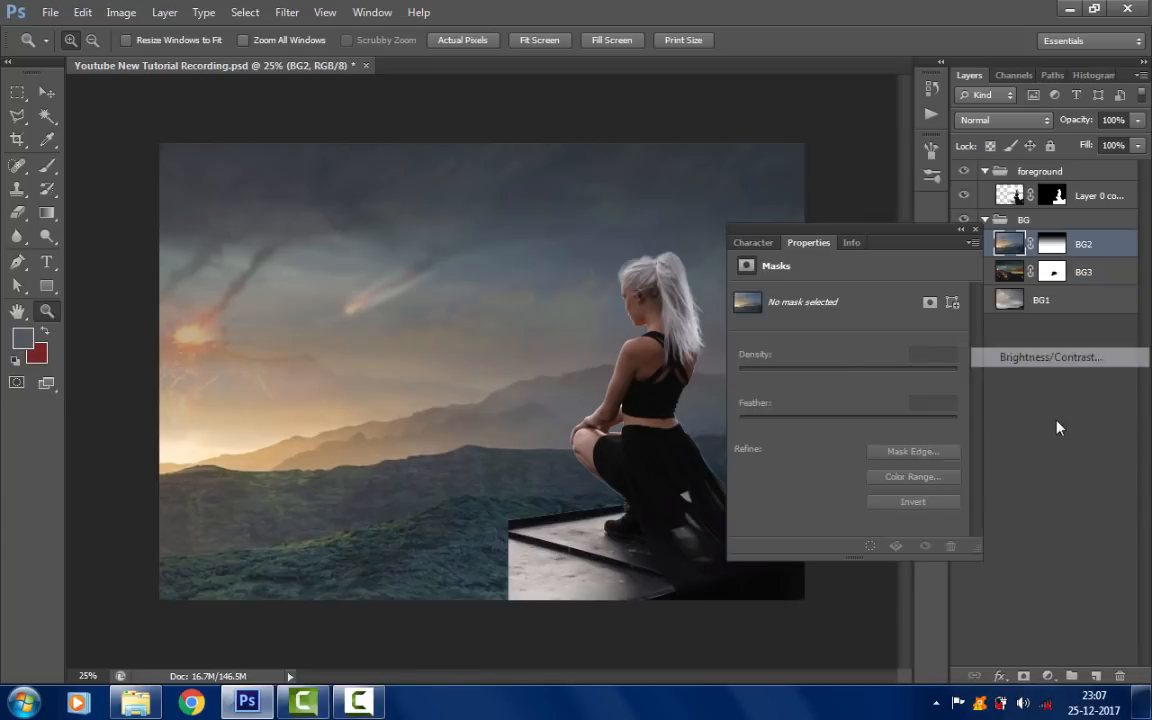
pyautogui.rightClick(1031, 252)
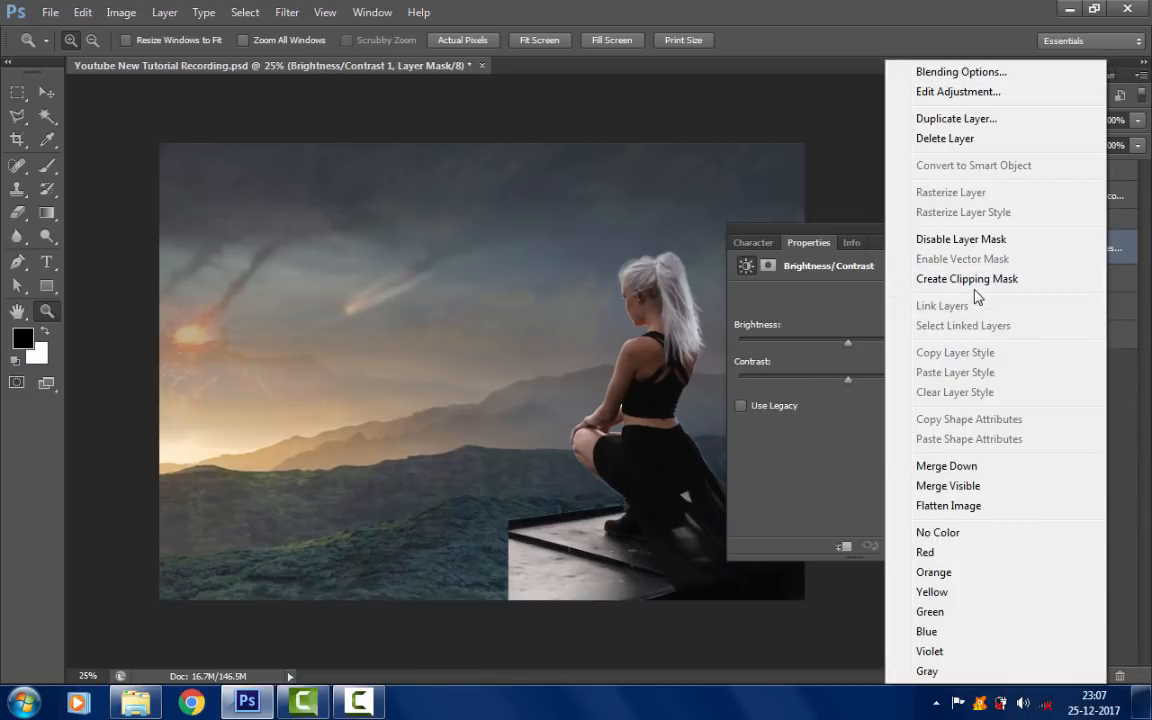
pyautogui.click(975, 281)
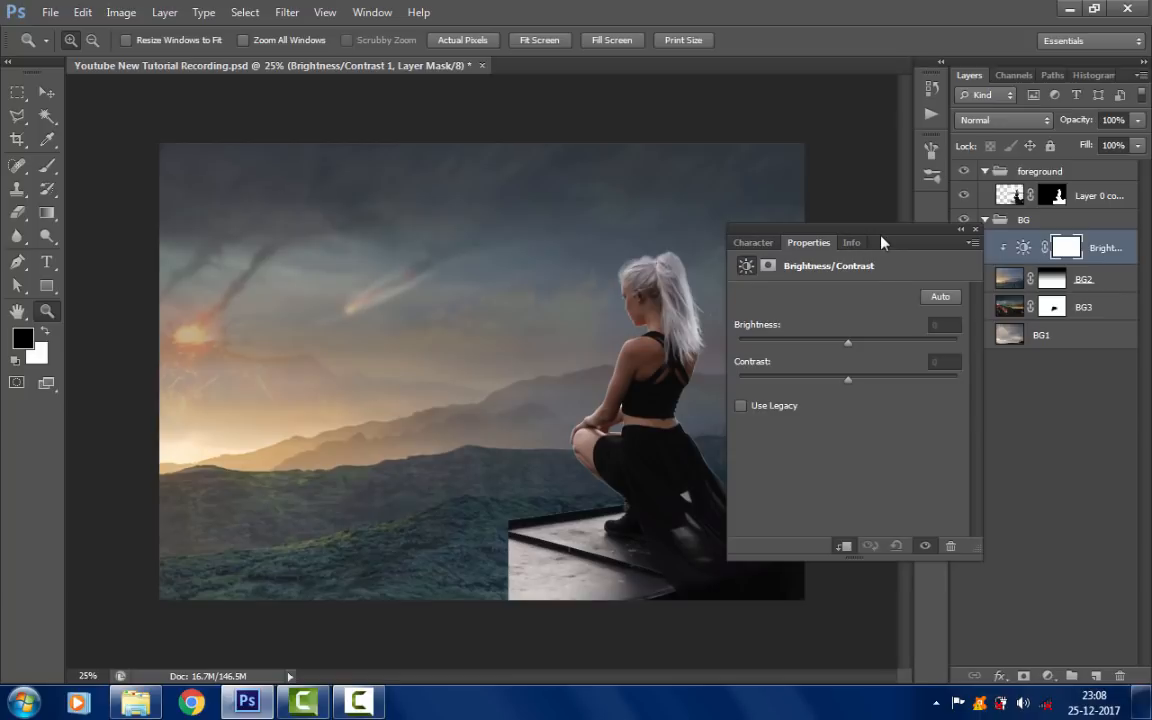
# - Paint black on the Brightness/Contrast mask over the glow below the volcano with the 250 px brush
pyautogui.click(46, 165)
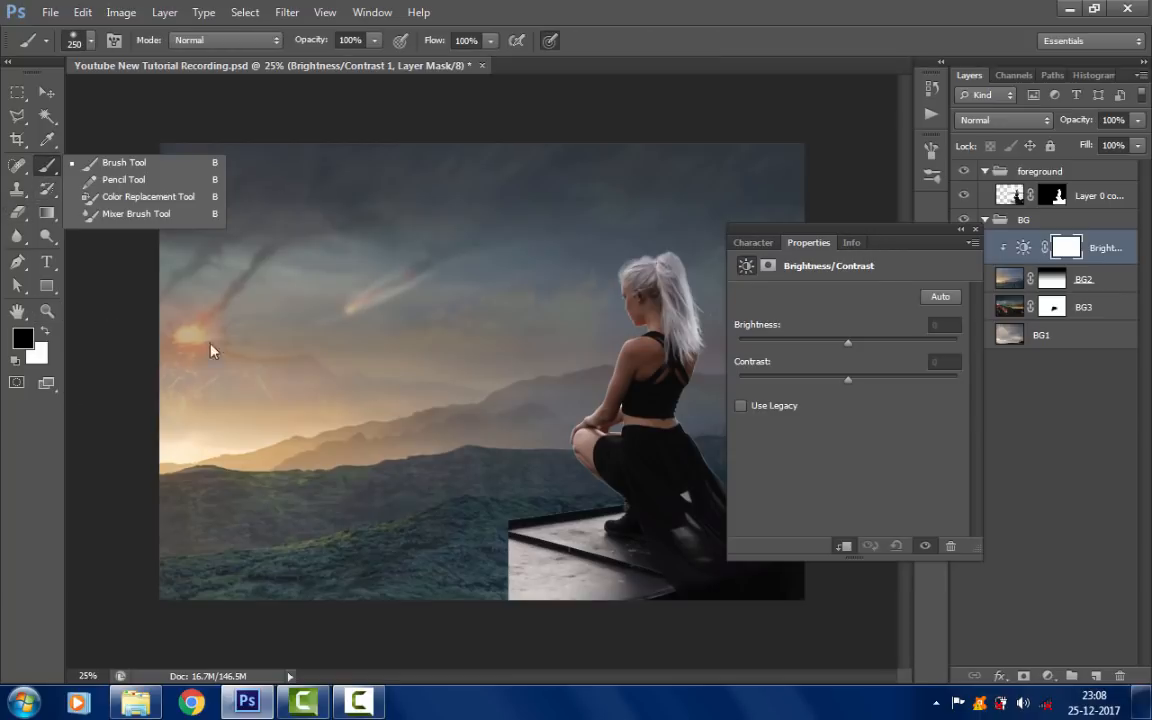
pyautogui.click(600, 10)
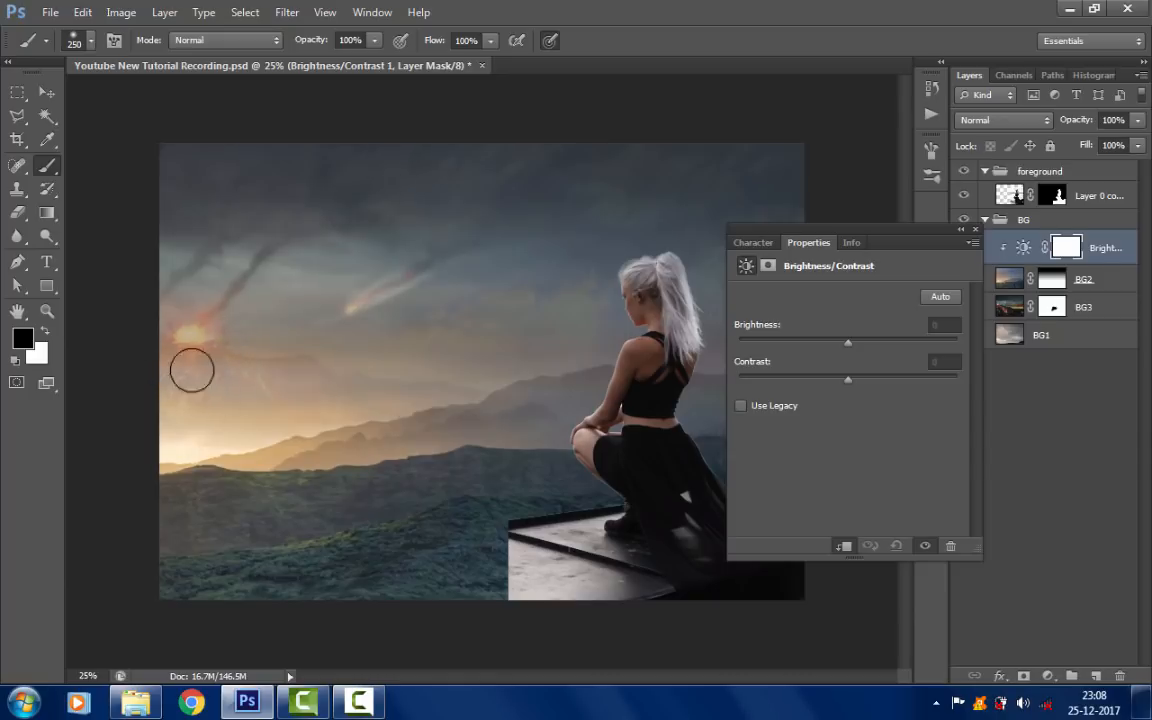
pyautogui.moveTo(192, 371)
pyautogui.mouseDown()
pyautogui.moveTo(197, 360)
pyautogui.moveTo(227, 392)
pyautogui.mouseUp()
# - Delete the painted mask from the Brightness/Contrast layer and add a fresh white mask
pyautogui.rightClick(1074, 245)
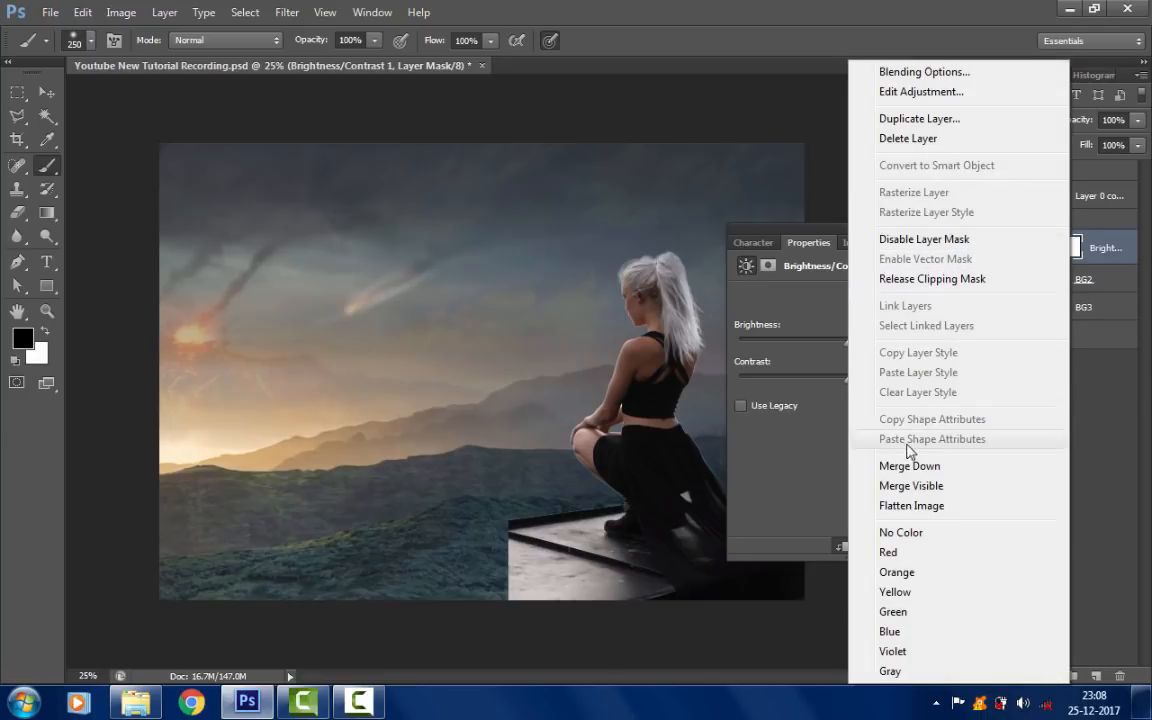
pyautogui.click(930, 140)
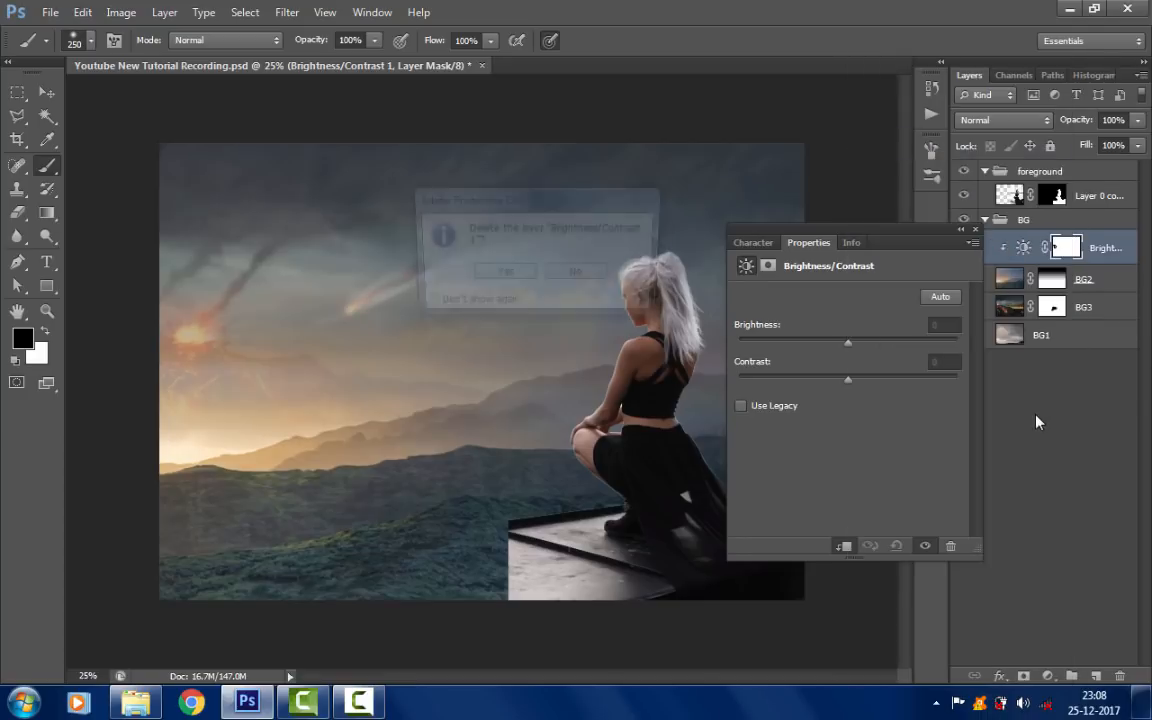
pyautogui.click(582, 278)
pyautogui.click(976, 230)
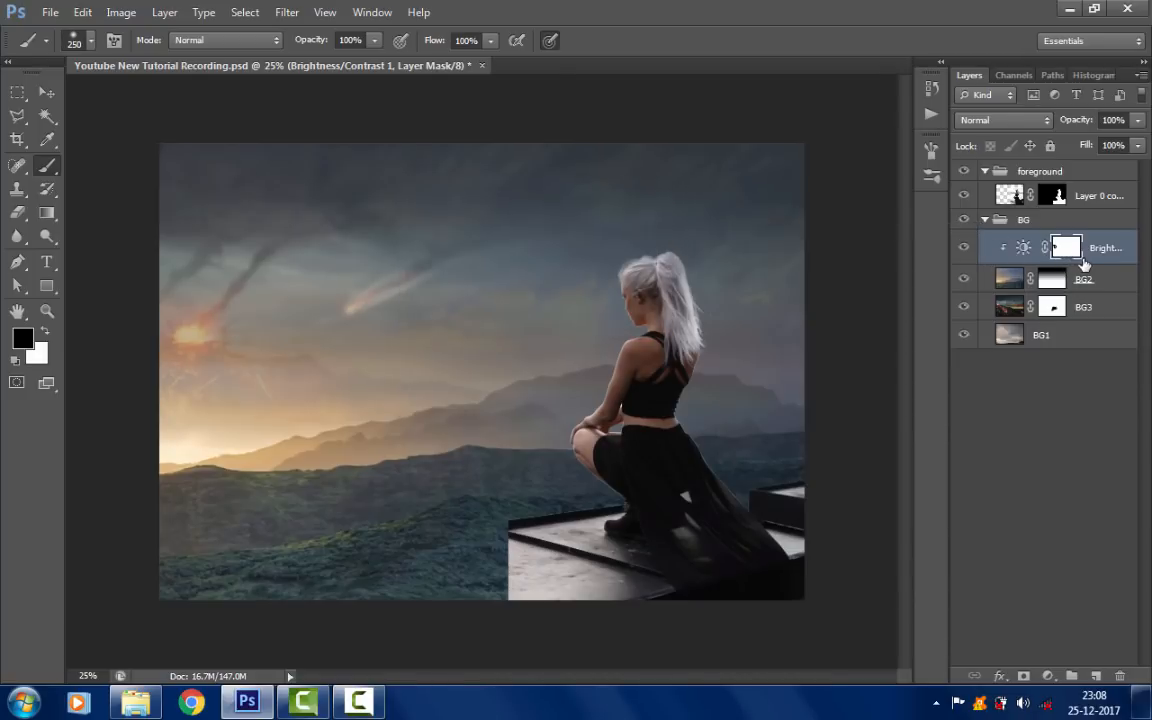
pyautogui.rightClick(1064, 250)
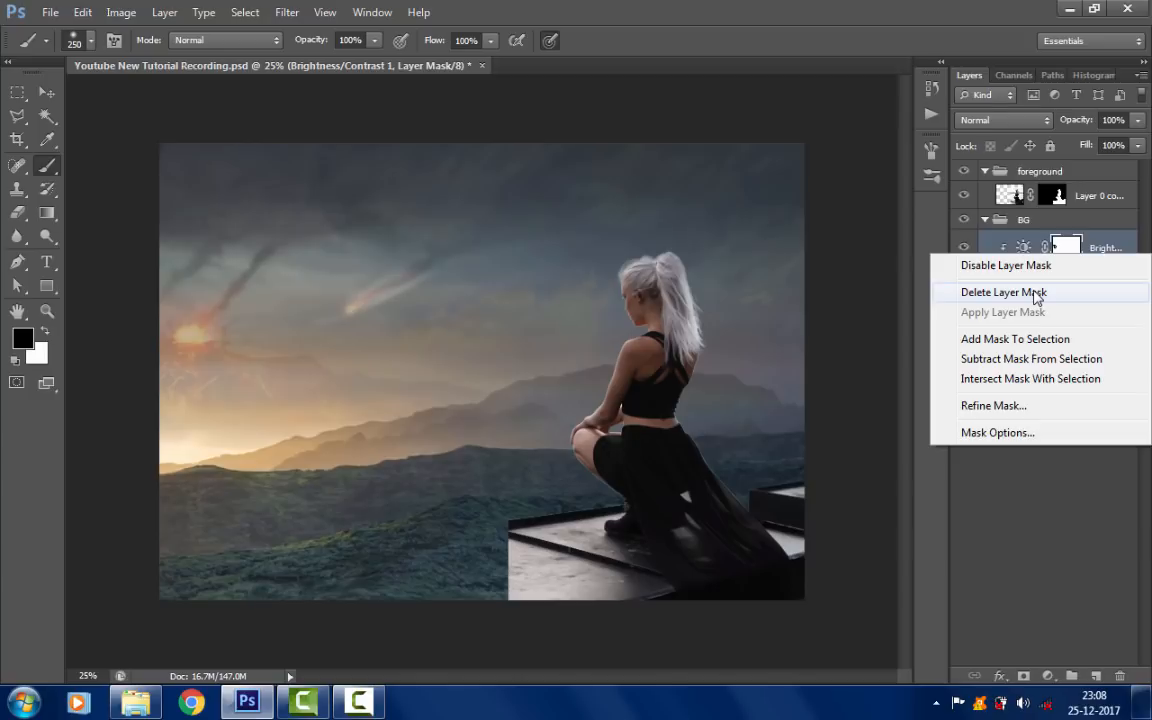
pyautogui.click(1036, 292)
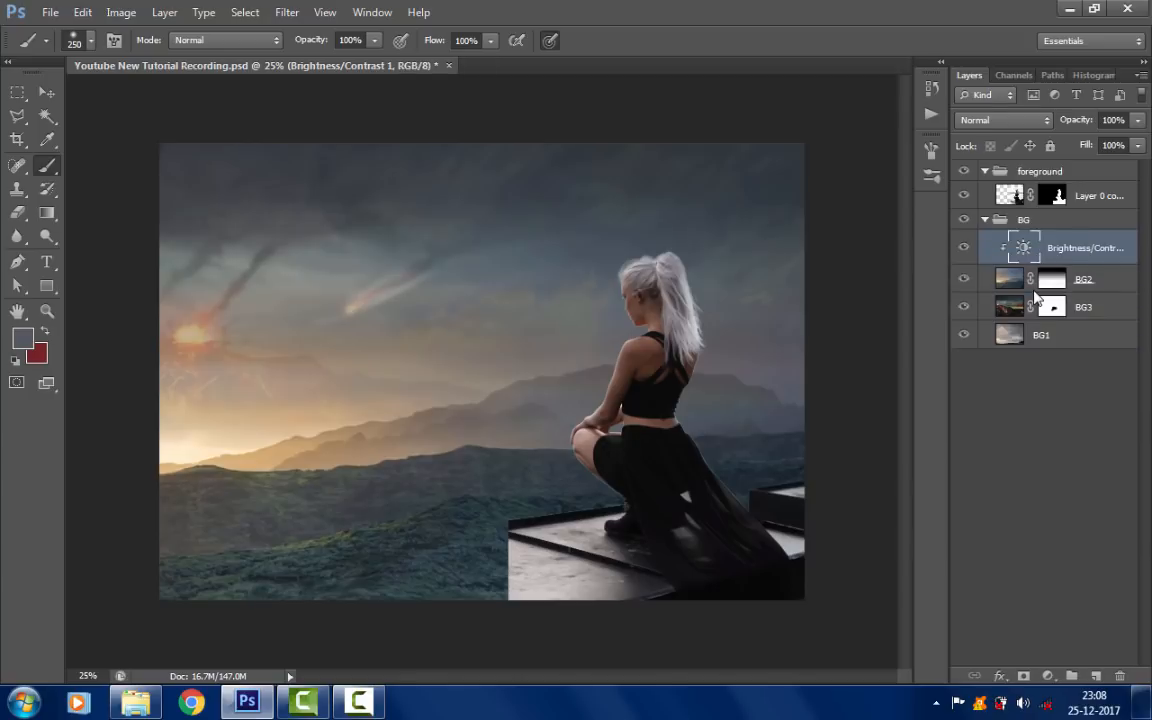
pyautogui.click(1025, 677)
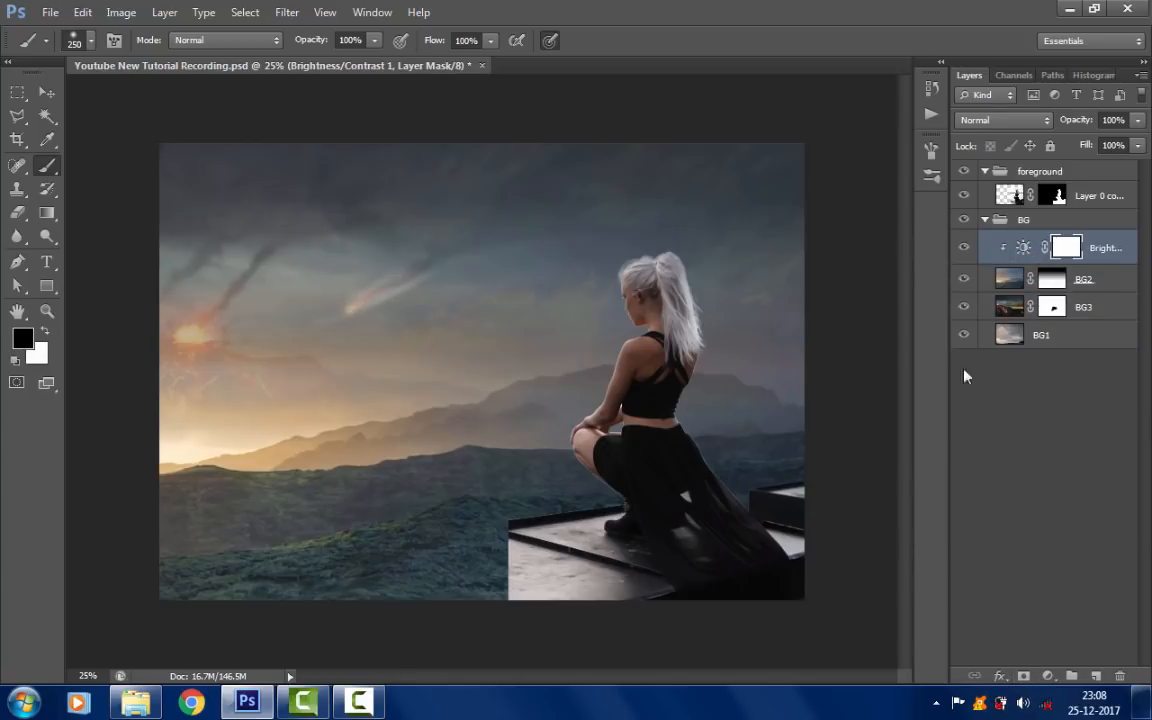
# - Create a new layer and draw a black circle around the sunset glow with a 100 px brush
pyautogui.hotkey('ctrl', 'shift', 'alt', 'n')
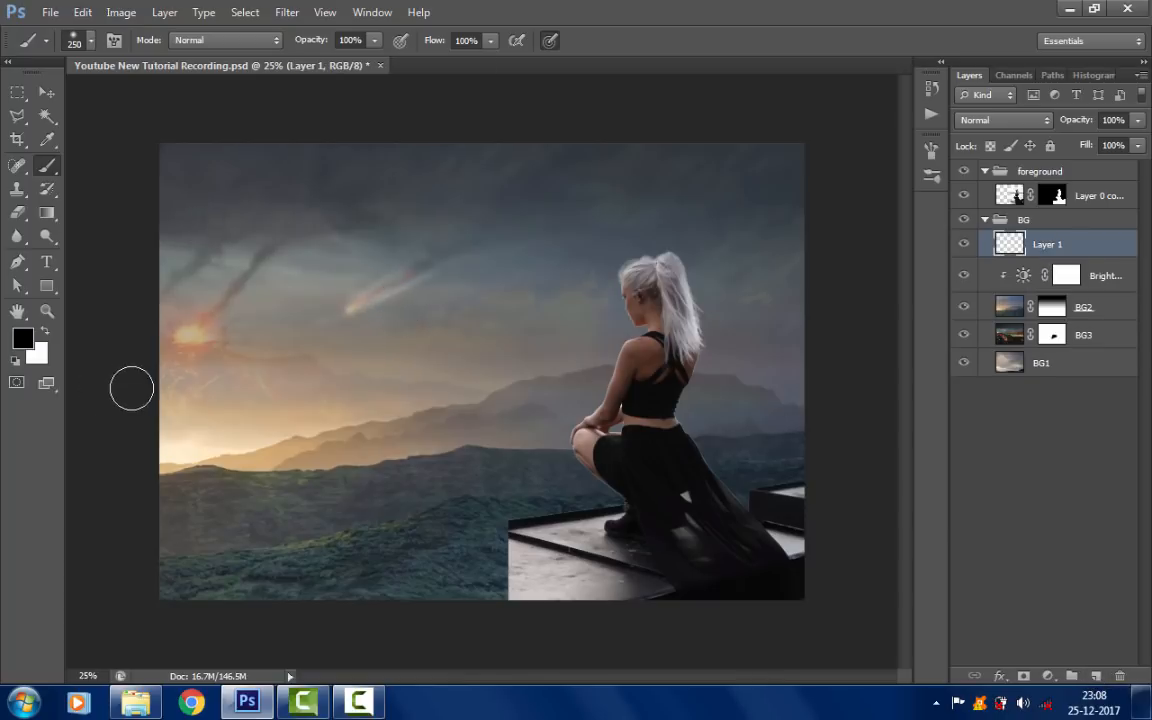
pyautogui.press('[')
pyautogui.press('[')
pyautogui.press('[')
pyautogui.press('[')
pyautogui.press('[')
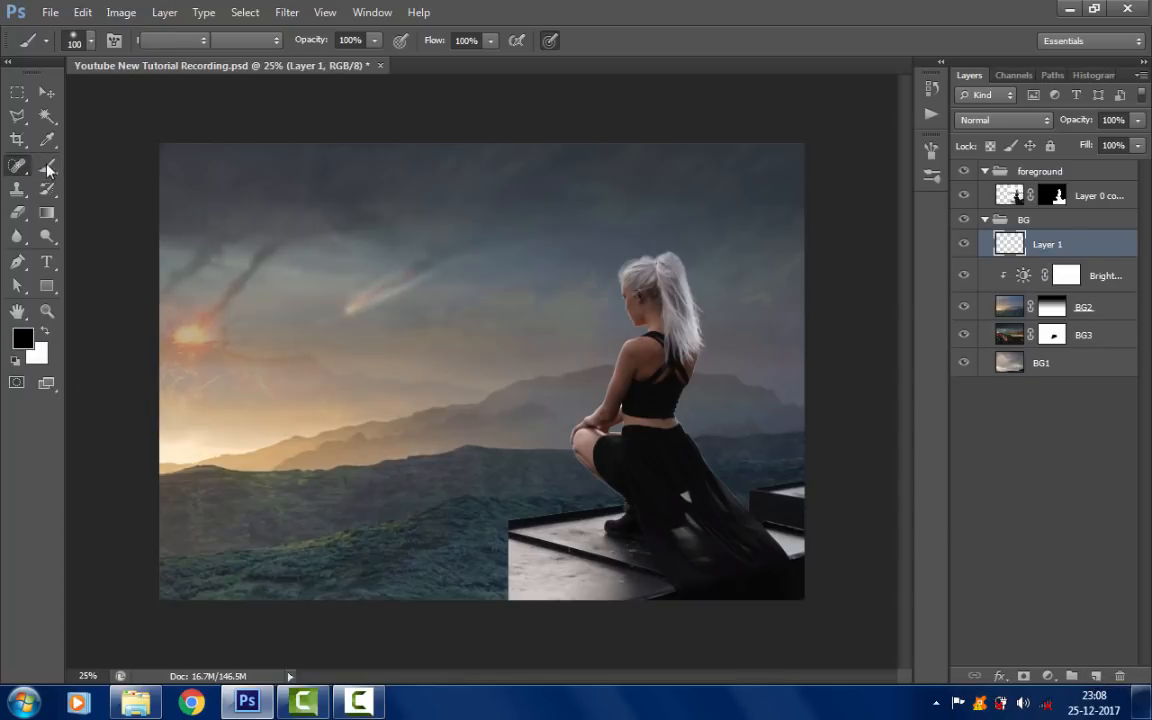
pyautogui.moveTo(155, 410)
pyautogui.mouseDown()
pyautogui.moveTo(230, 385)
pyautogui.moveTo(260, 428)
pyautogui.mouseUp()
pyautogui.moveTo(175, 476); pyautogui.dragTo(193, 394)
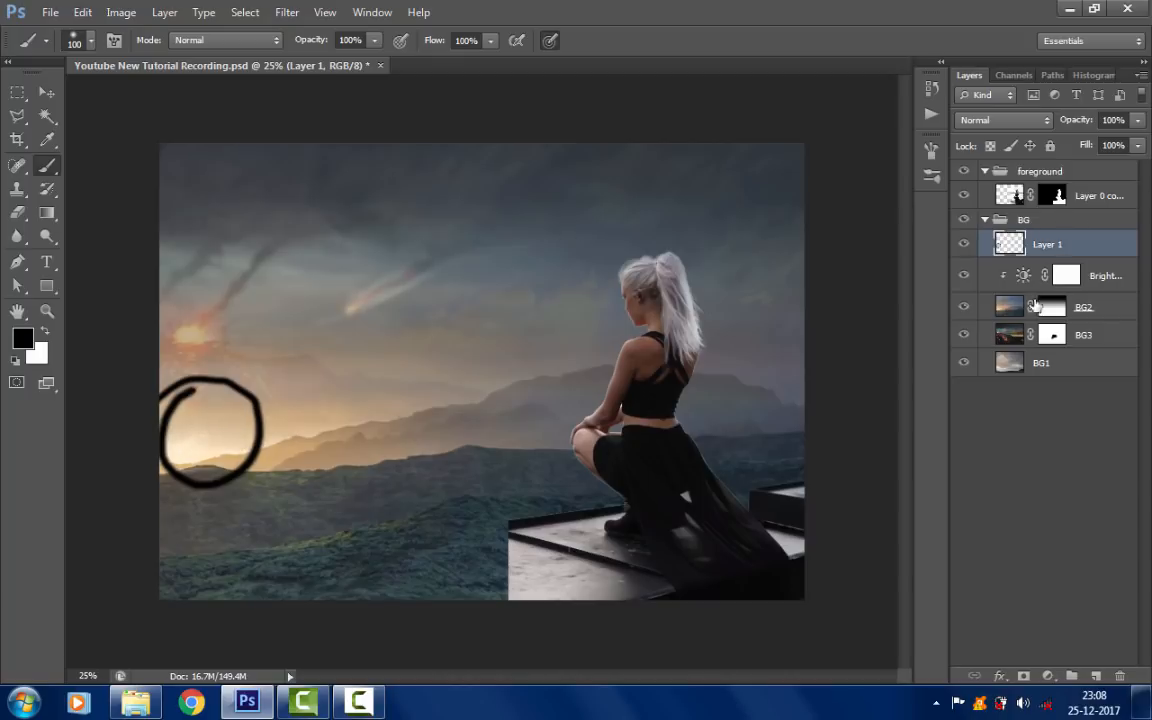
# - Lower the brightness of the Brightness/Contrast adjustment clipped to BG2 to -11
pyautogui.doubleClick(1033, 277)
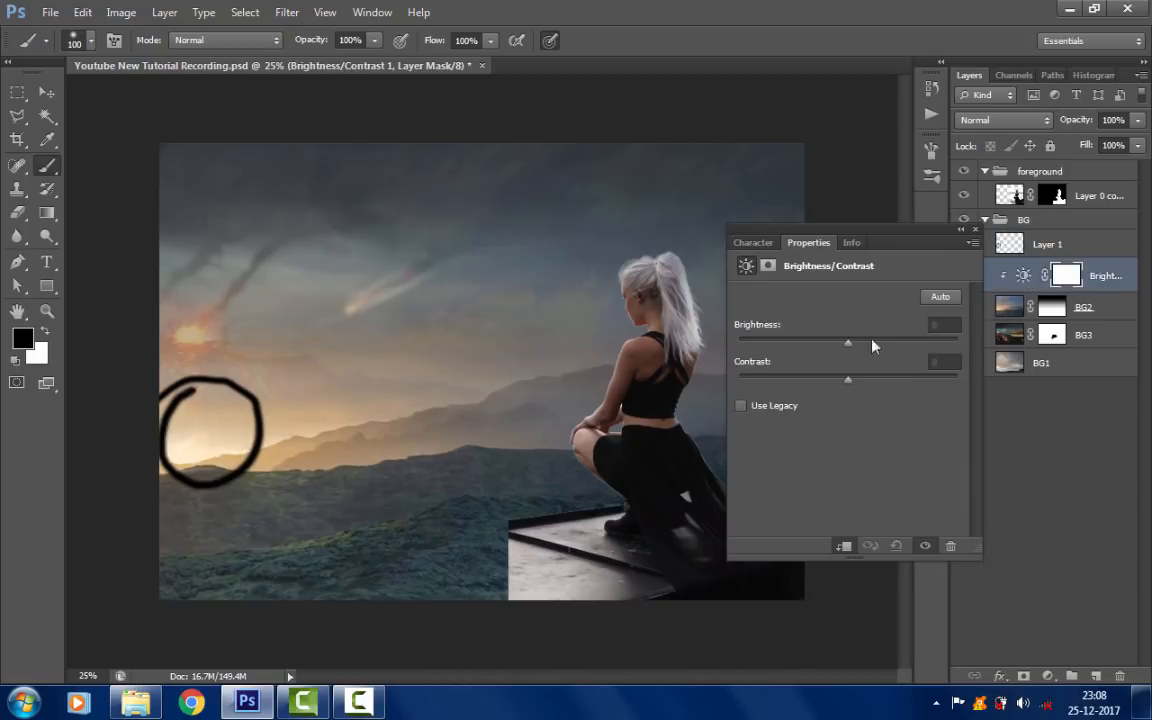
pyautogui.moveTo(848, 345); pyautogui.dragTo(840, 345)
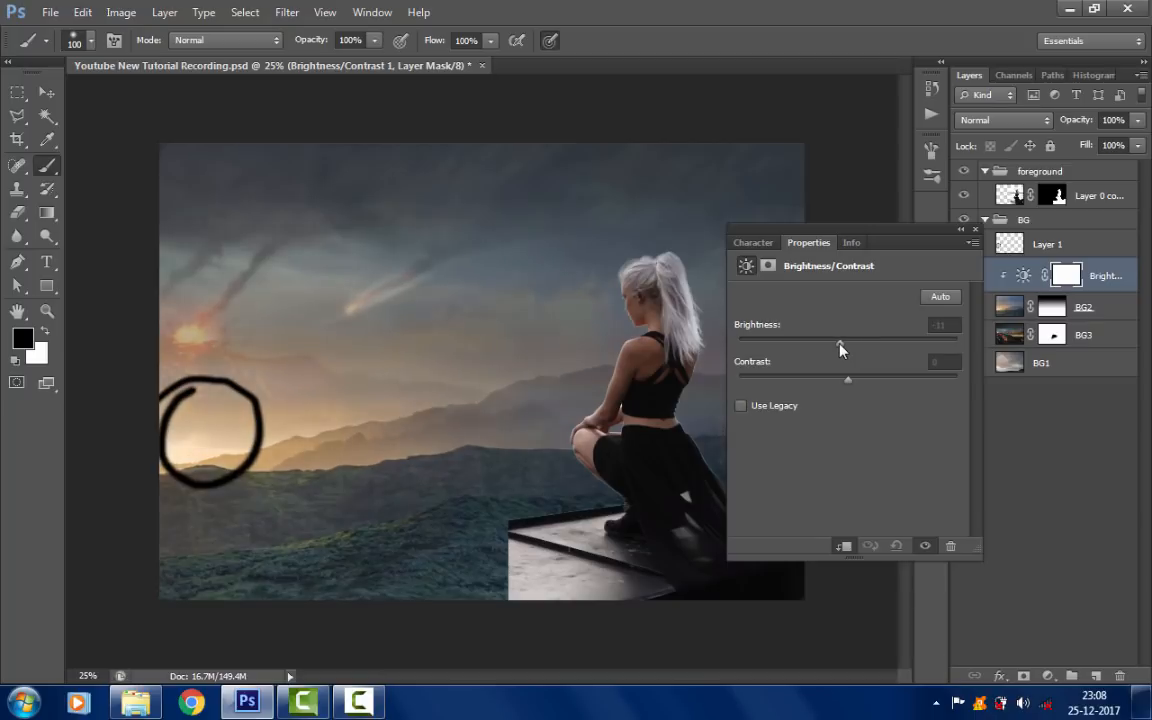
pyautogui.click(975, 229)
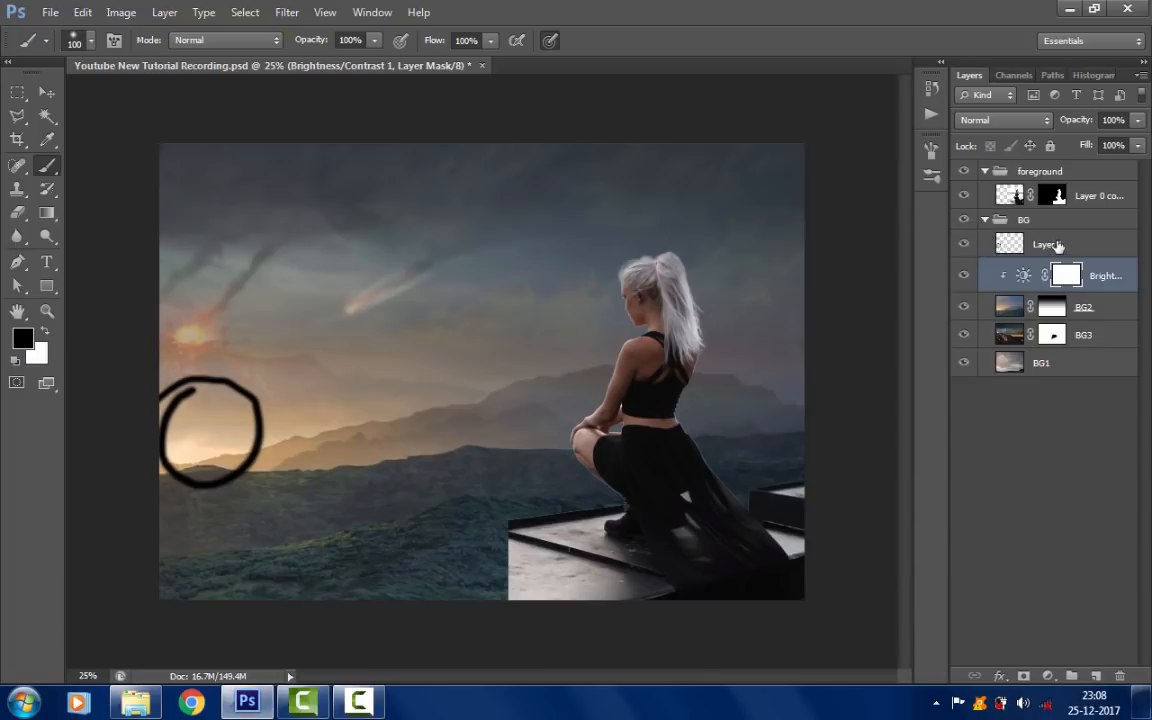
# - Delete the layer holding the black circle around the sunset glow
pyautogui.moveTo(1045, 244); pyautogui.dragTo(1119, 676)
pyautogui.click(46, 311)
pyautogui.rightClick(429, 377)
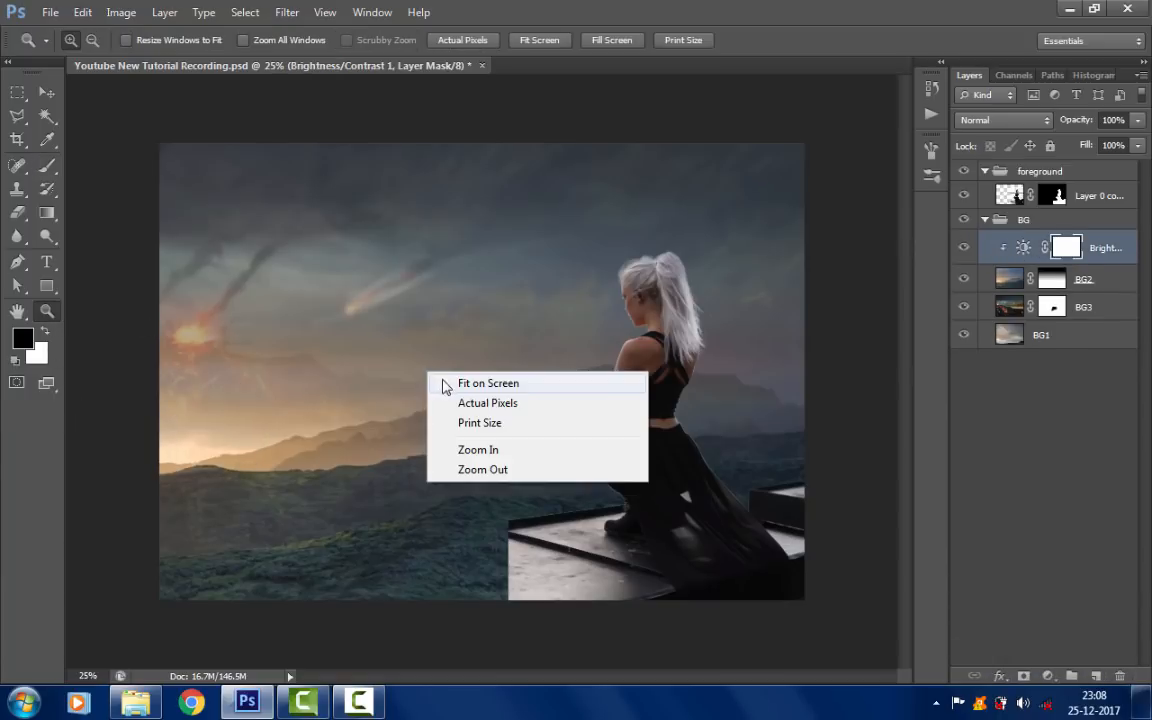
pyautogui.click(445, 385)
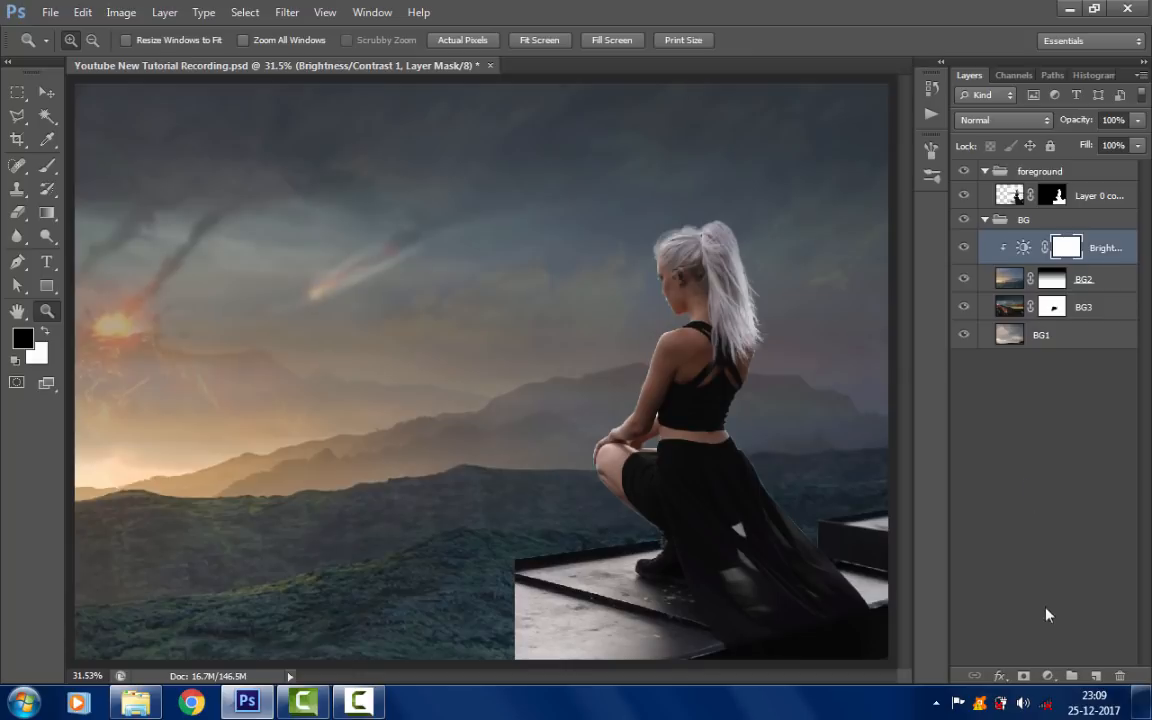
# - Add a Color Lookup adjustment layer above the Brightness/Contrast layer, using the Crisp_Warm.look 3D LUT
pyautogui.click(1047, 676)
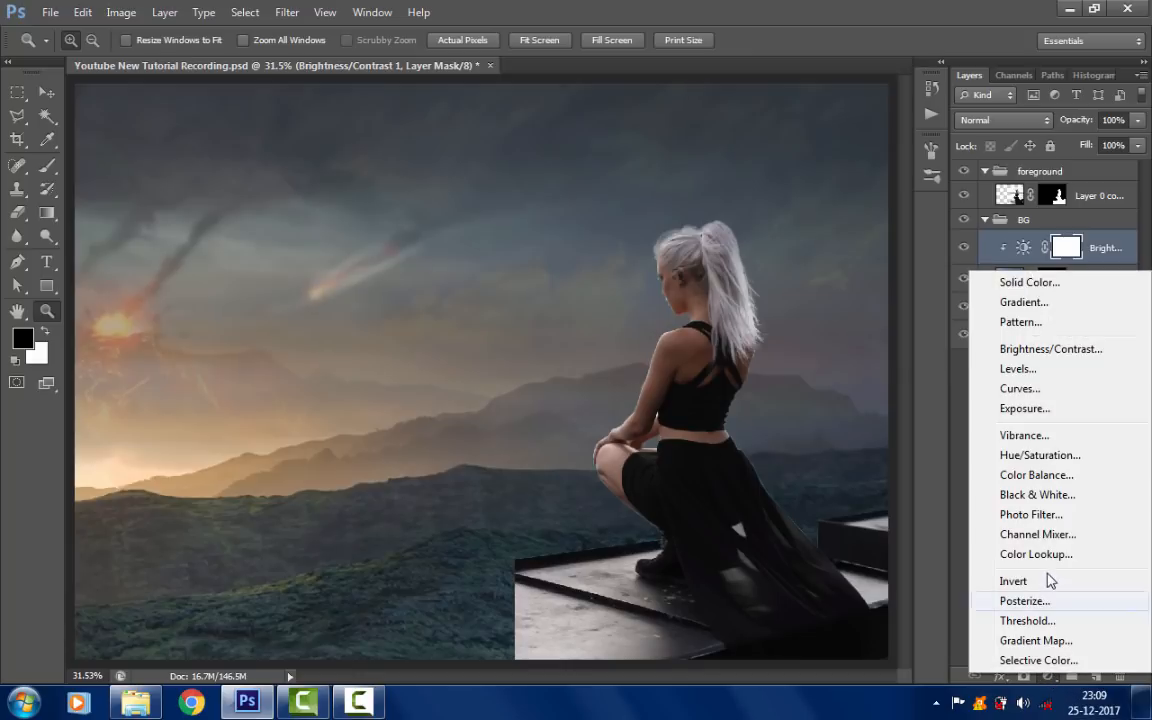
pyautogui.click(1060, 555)
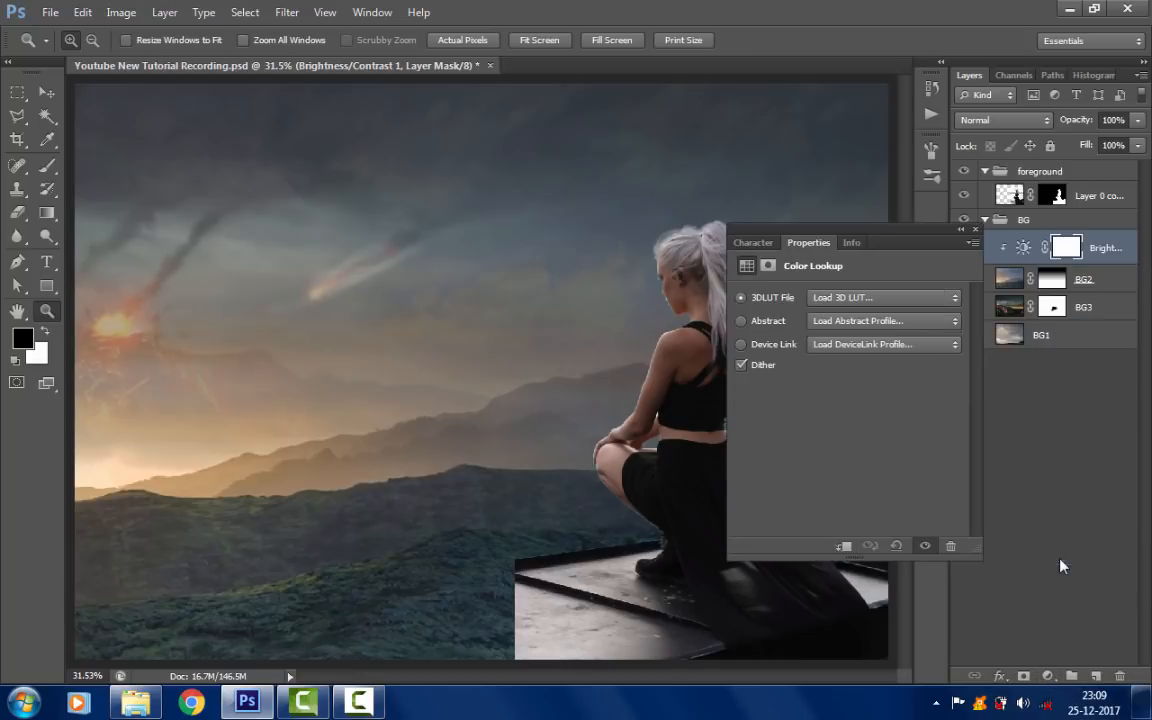
pyautogui.click(810, 298)
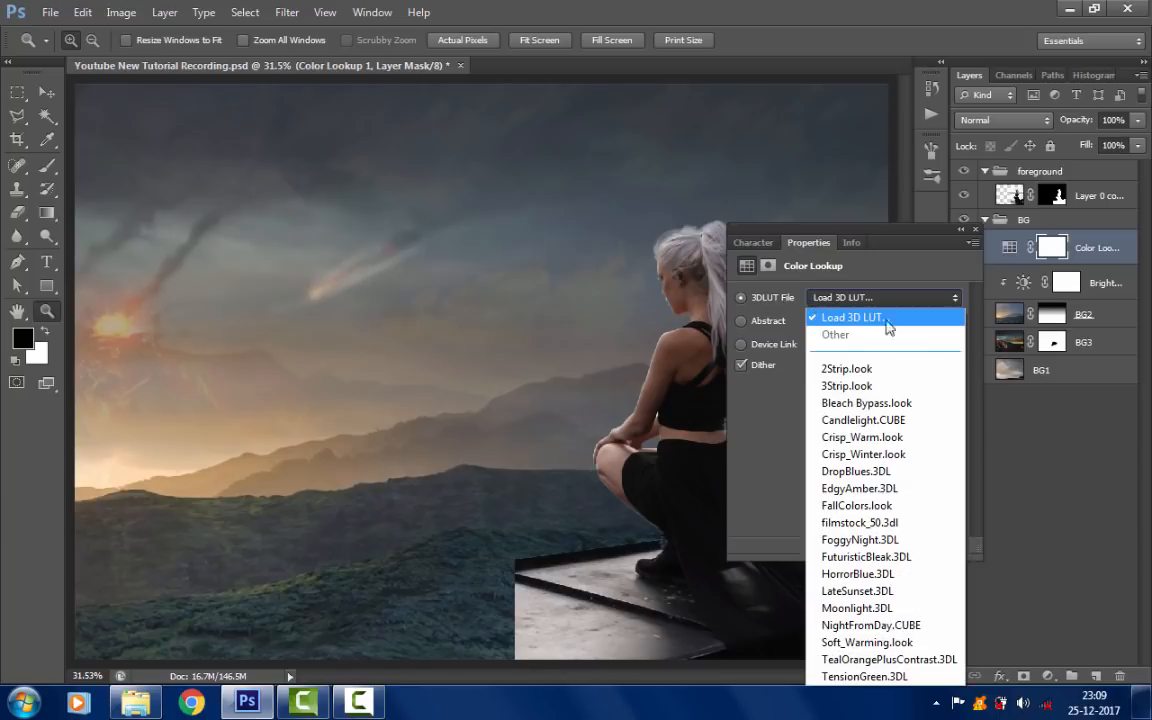
pyautogui.click(906, 441)
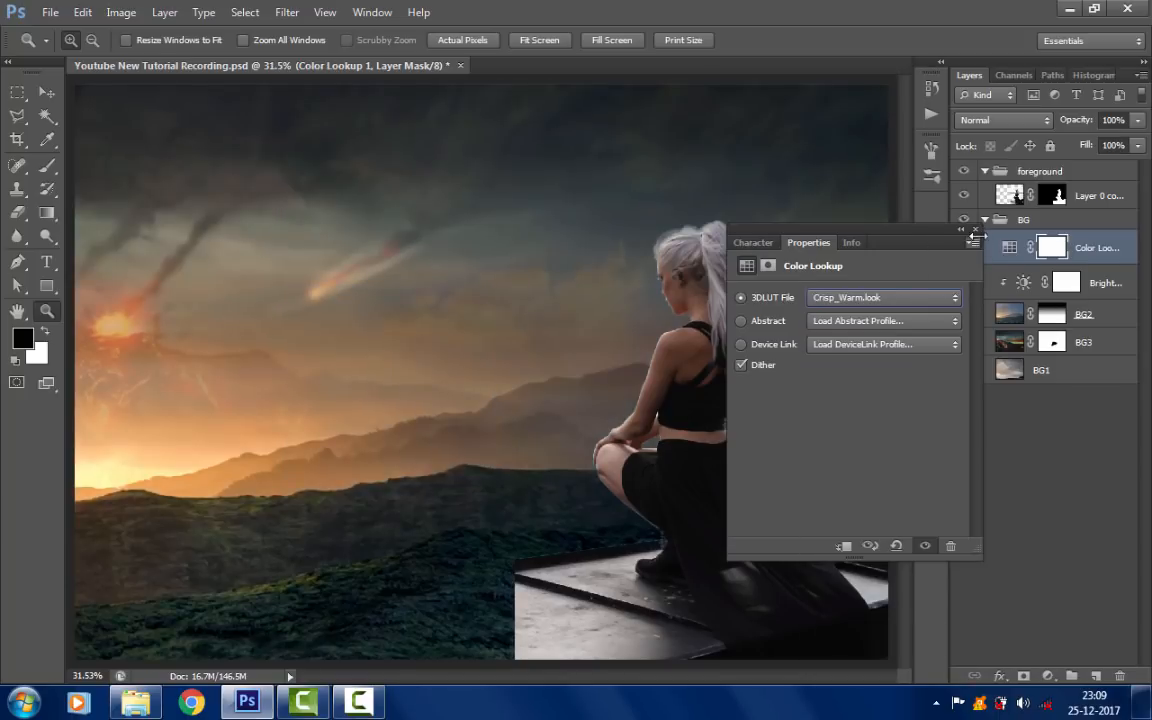
pyautogui.click(975, 229)
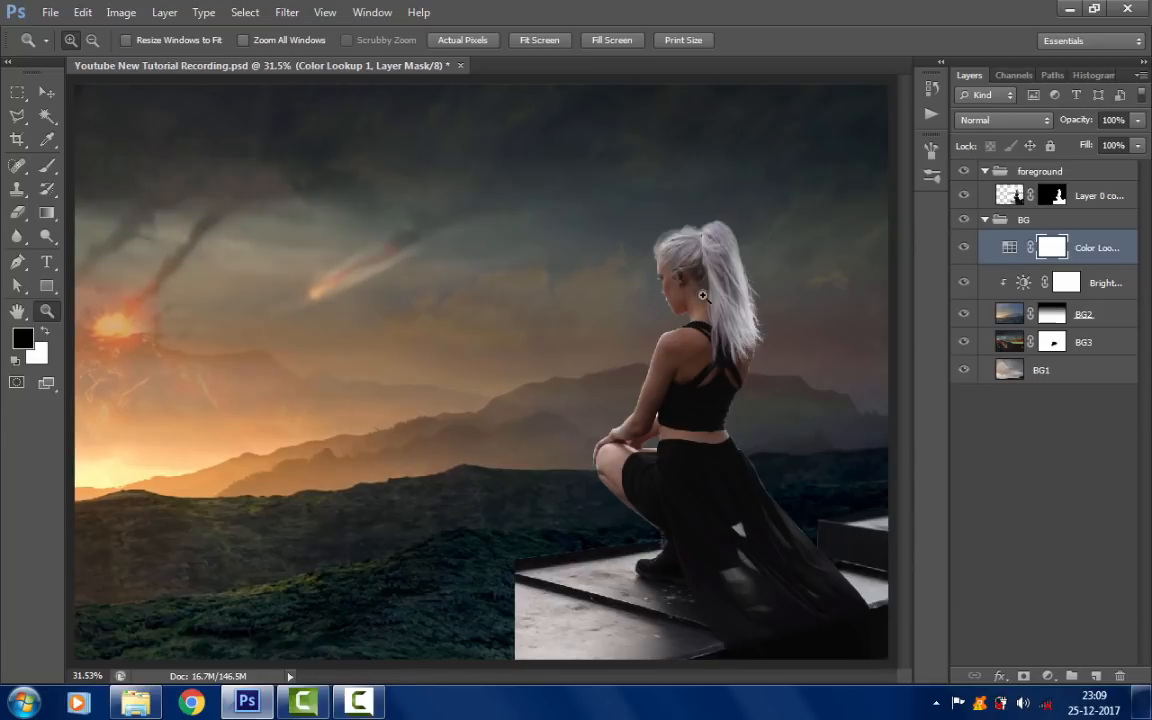
# - Set the Color Lookup adjustment layer's opacity to 30% and toggle its visibility to compare the grading
pyautogui.click(1122, 119)
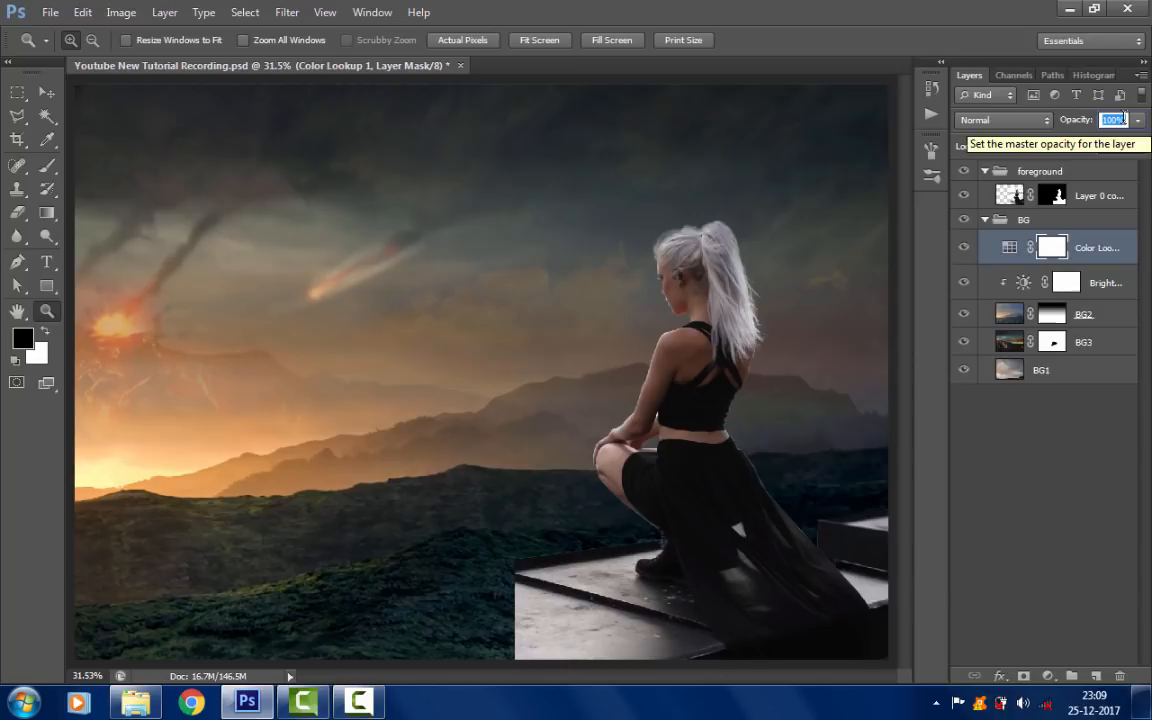
pyautogui.write('30')
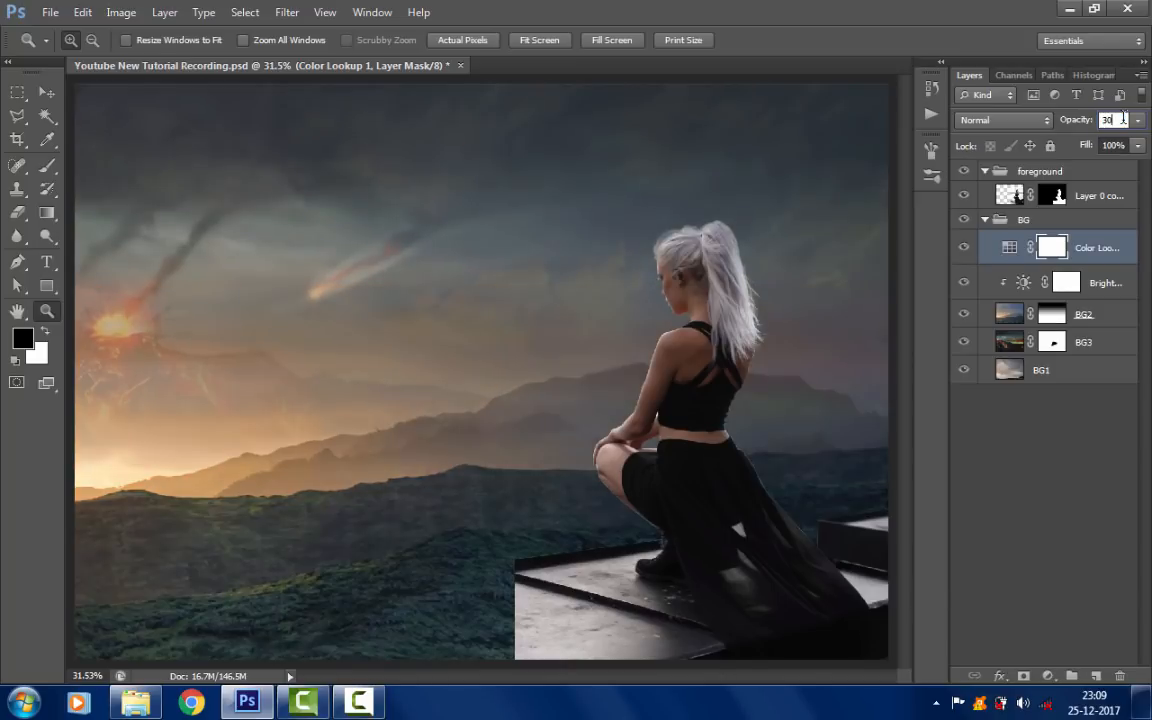
pyautogui.press('Return')
pyautogui.click(964, 253)
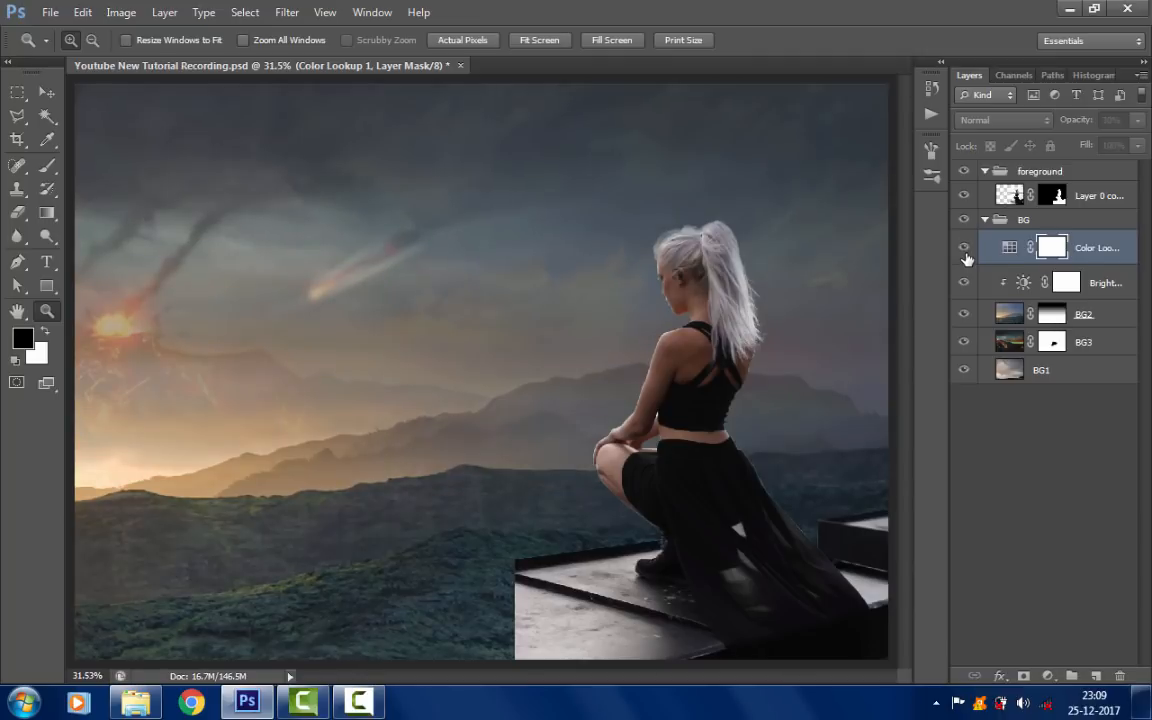
pyautogui.click(964, 253)
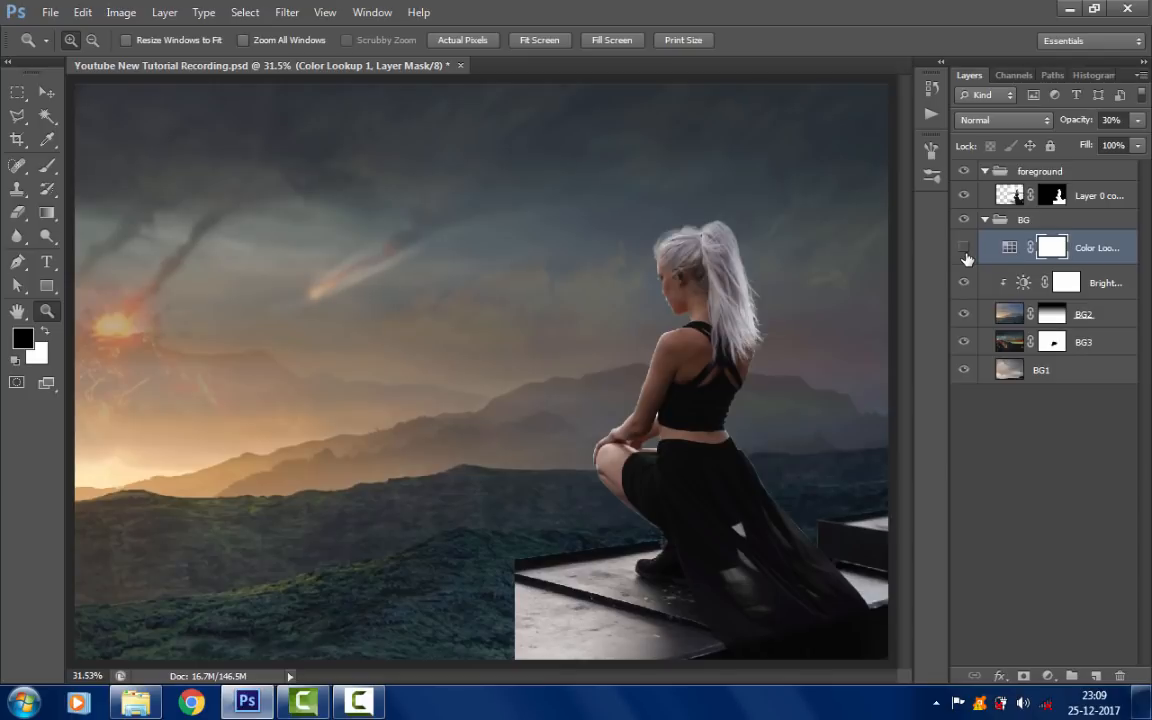
pyautogui.click(965, 255)
# - With the woman's layer temporarily hidden, stamp the visible background onto a new layer above the Color Lookup in the BG group
pyautogui.click(965, 198)
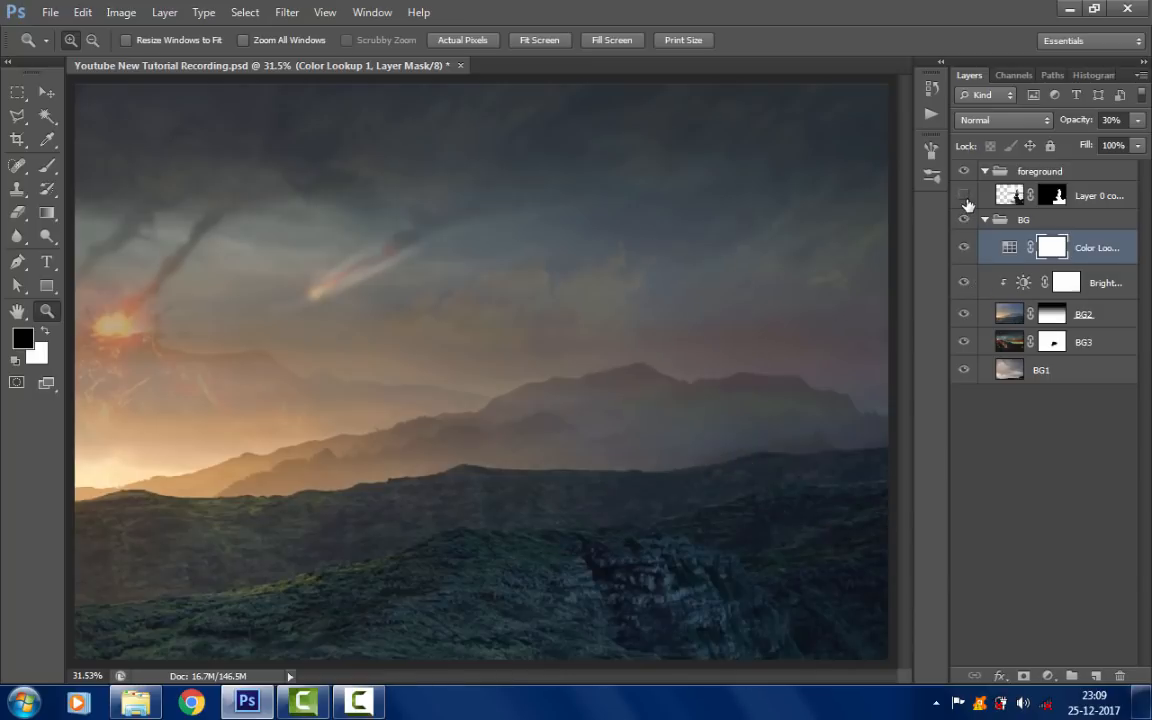
pyautogui.click(965, 197)
pyautogui.click(965, 197)
pyautogui.click(1097, 676)
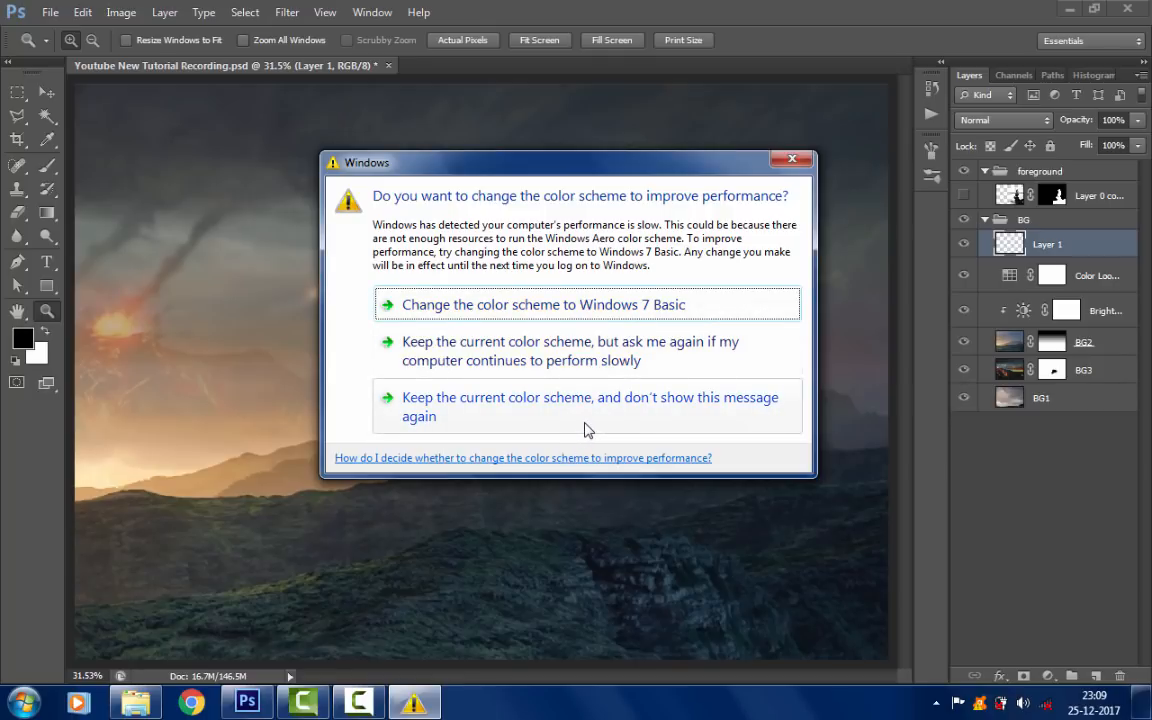
pyautogui.click(586, 427)
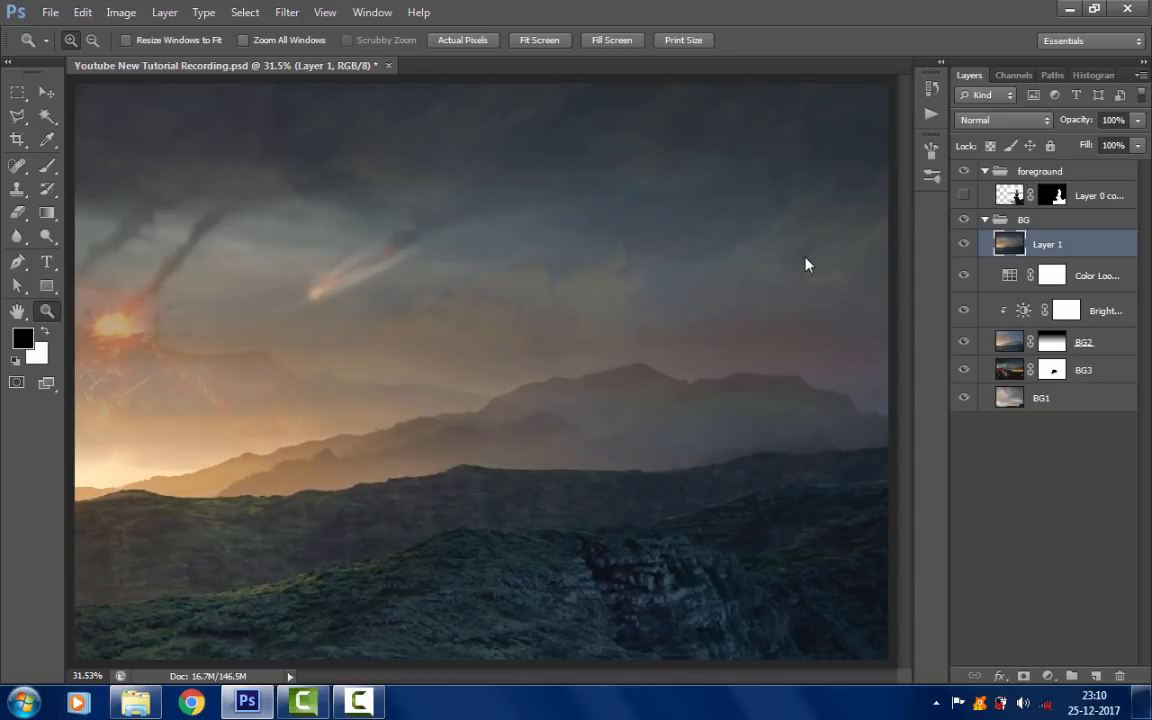
pyautogui.click(963, 195)
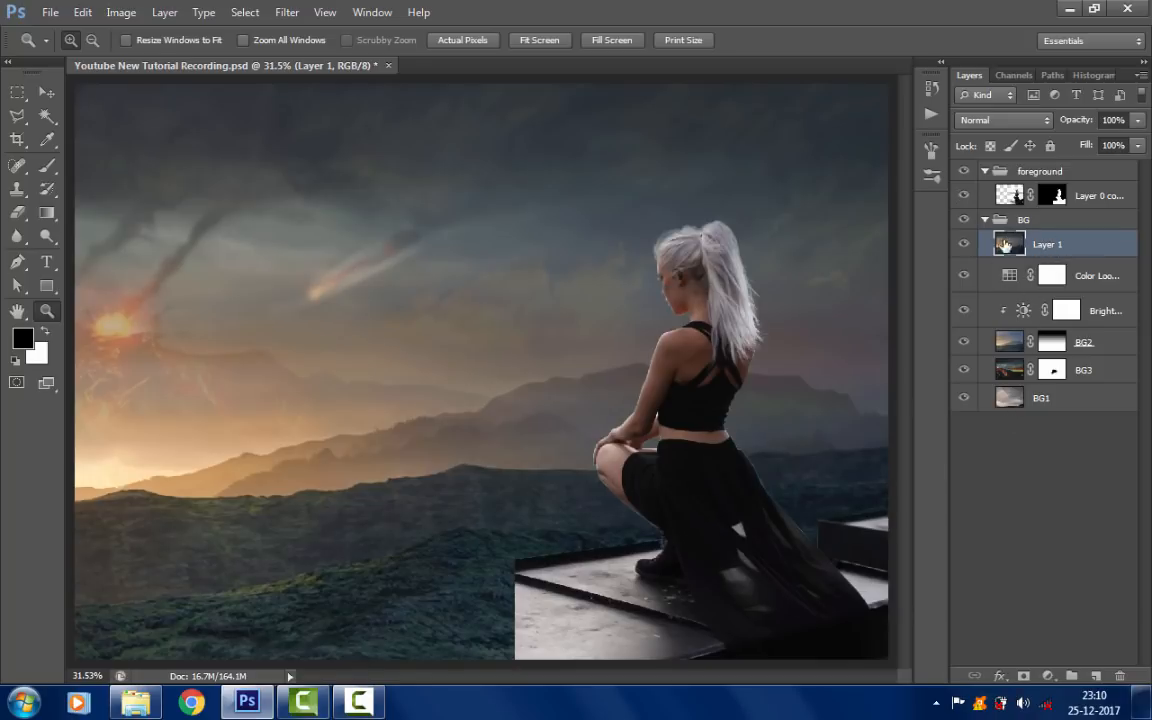
# - Apply a Gaussian Blur with a radius of 5 pixels to the stamped background in Layer 1
pyautogui.click(286, 14)
pyautogui.moveTo(386, 195)
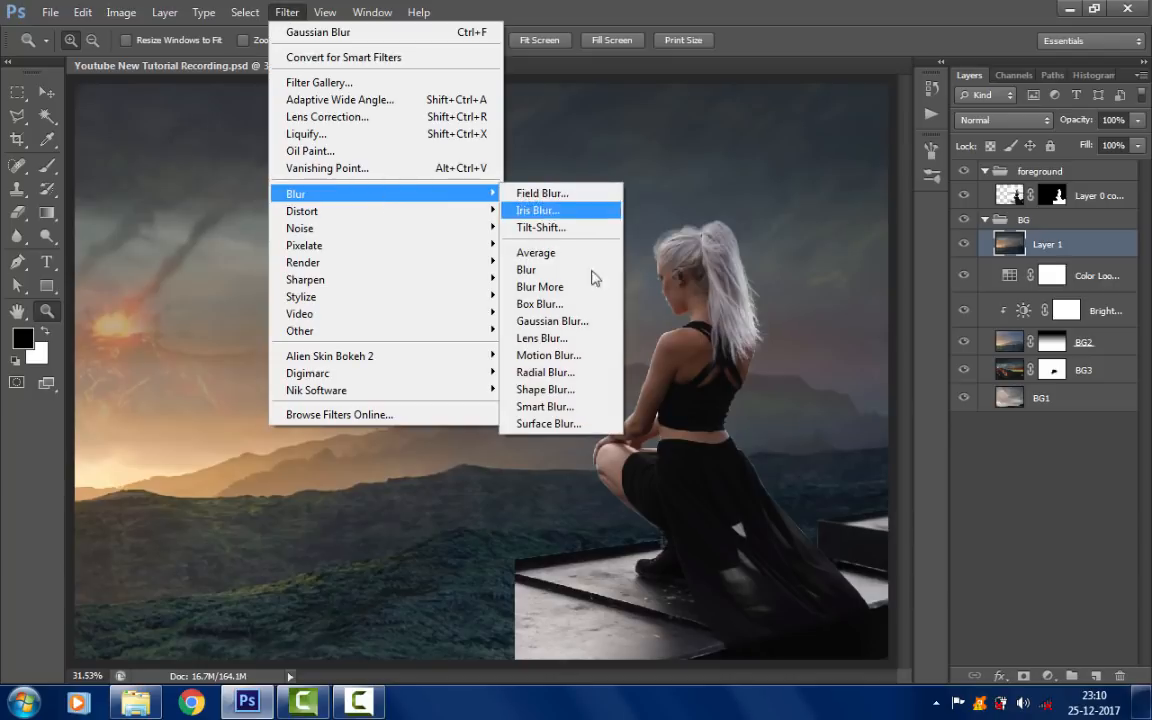
pyautogui.click(556, 321)
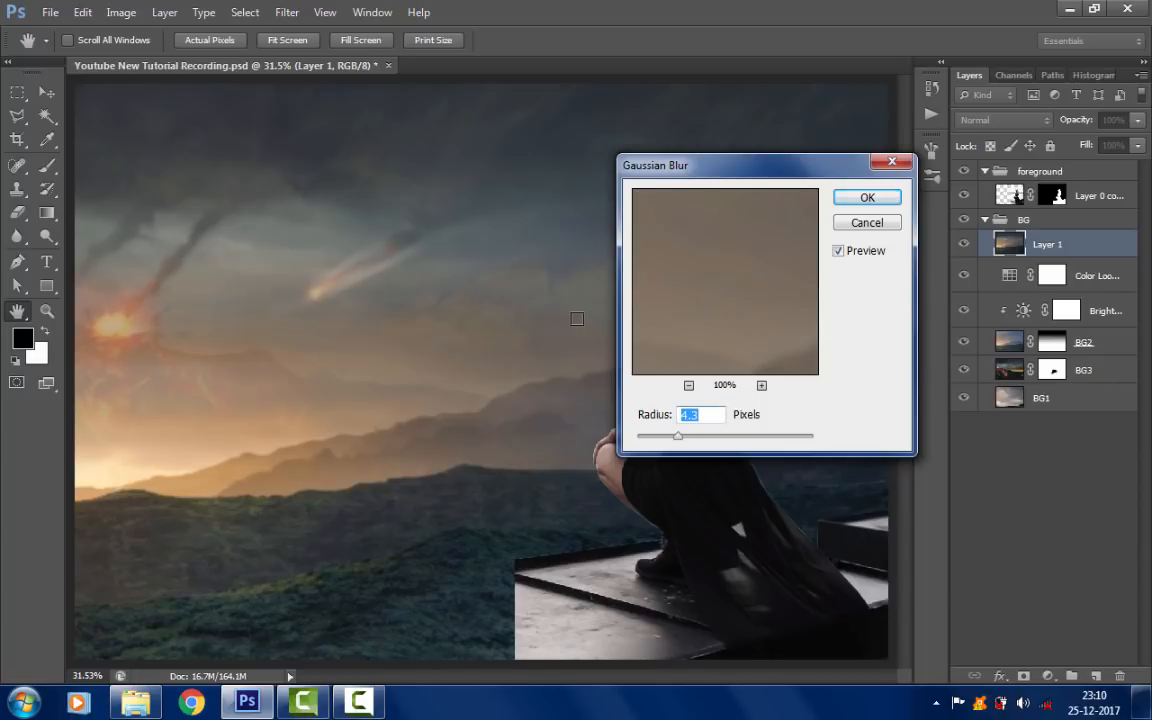
pyautogui.moveTo(688, 414); pyautogui.dragTo(703, 413)
pyautogui.click(691, 416)
pyautogui.moveTo(698, 417); pyautogui.dragTo(709, 415)
pyautogui.write('5')
pyautogui.click(867, 200)
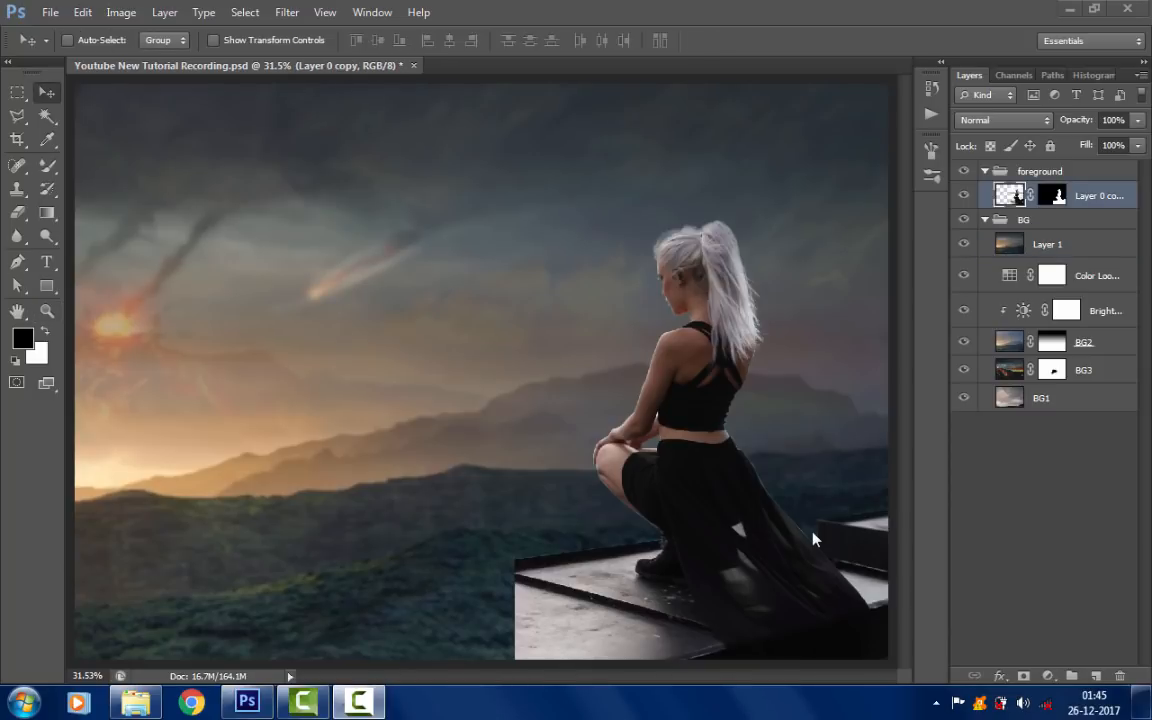
# - Rename the masked layer of the woman, Layer 0 copy, as Foreground
pyautogui.doubleClick(1100, 196)
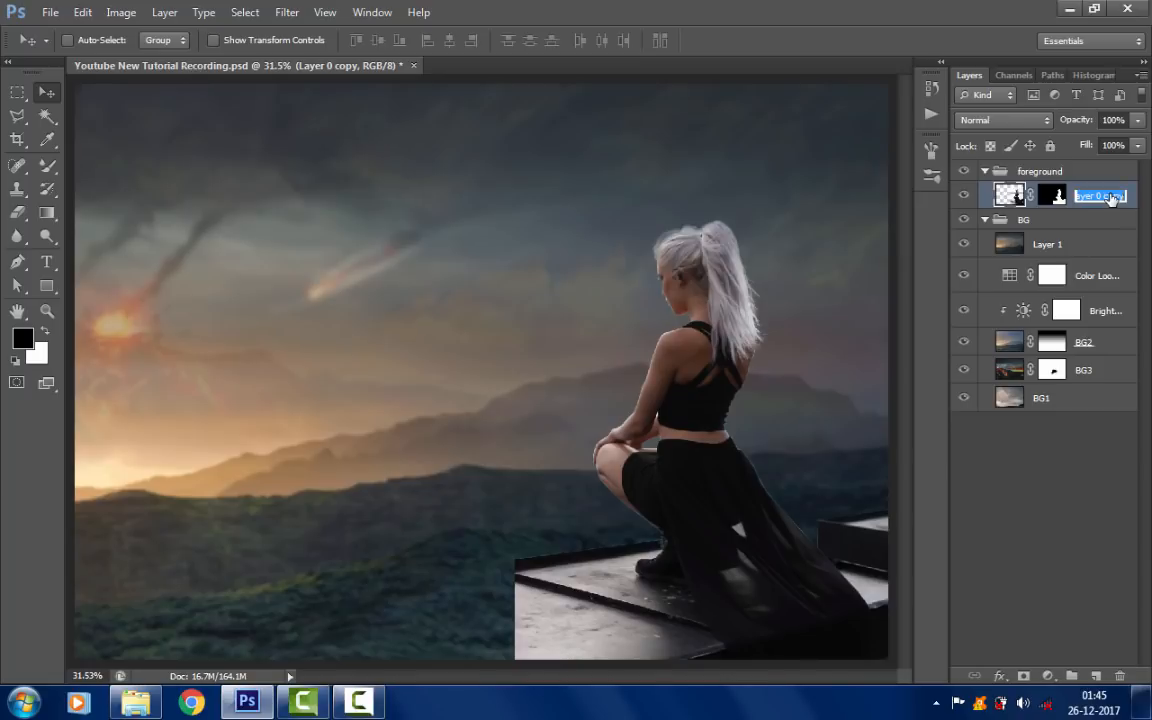
pyautogui.write('Foreground')
pyautogui.press('Return')
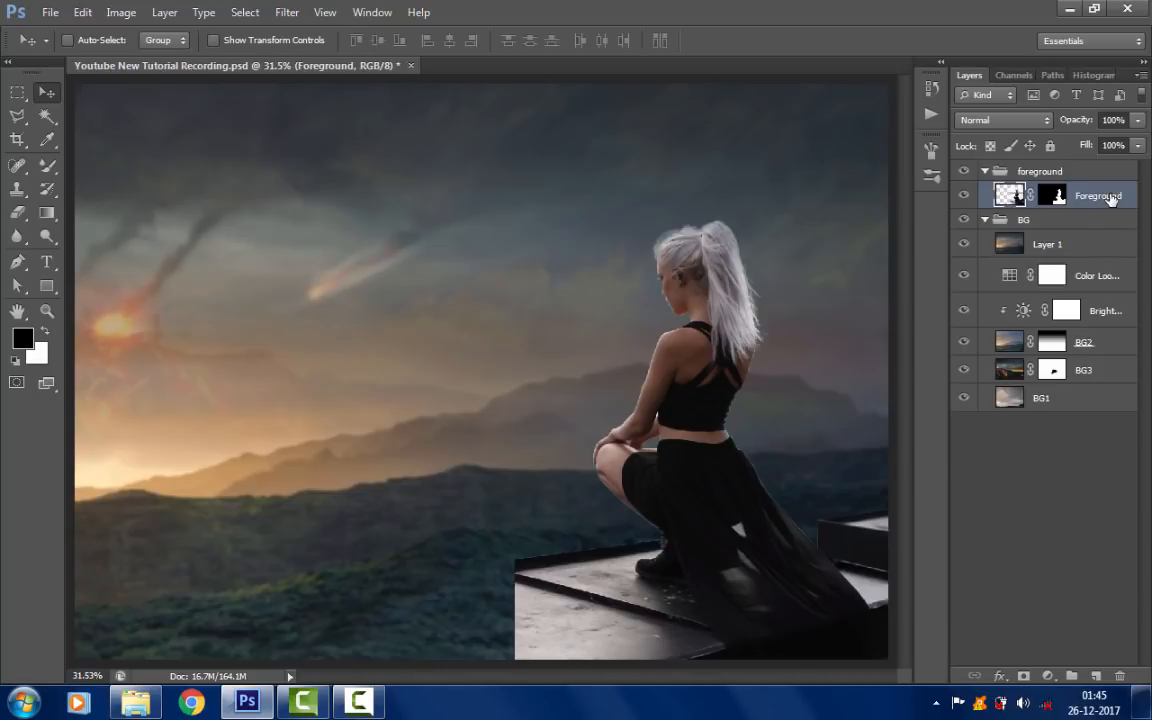
# - Duplicate the Foreground layer, hide the original, and merge the copy with a new empty layer to apply its mask
pyautogui.hotkey('ctrl', 'j')
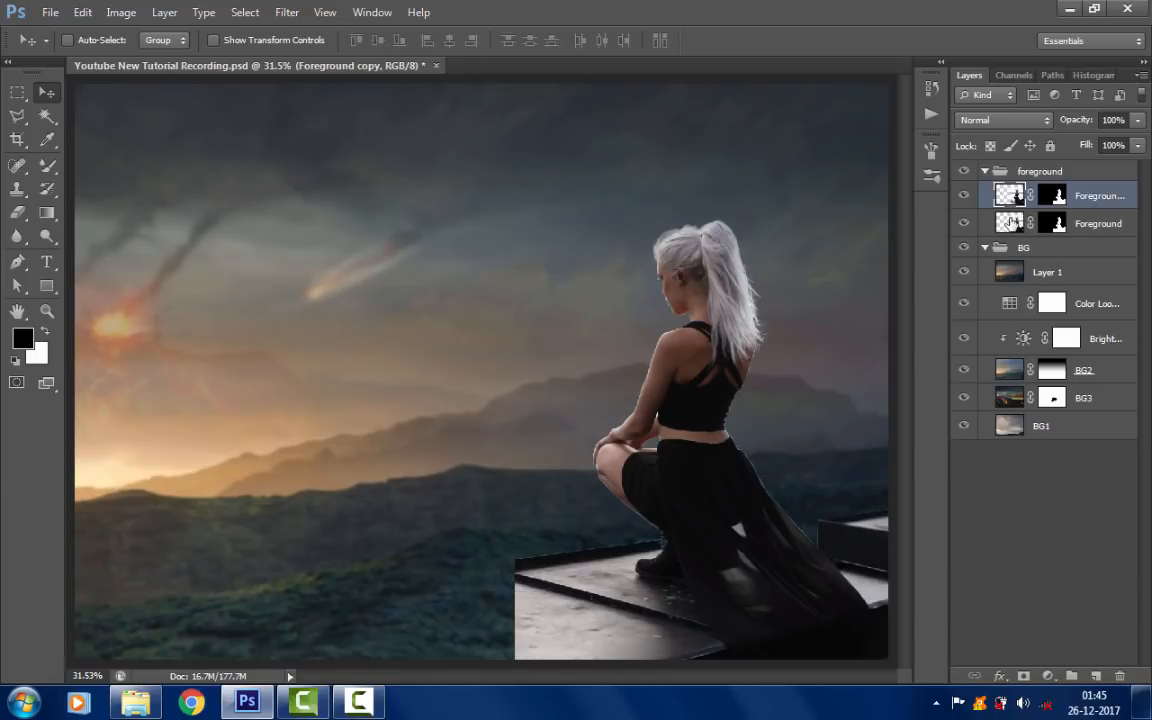
pyautogui.click(963, 222)
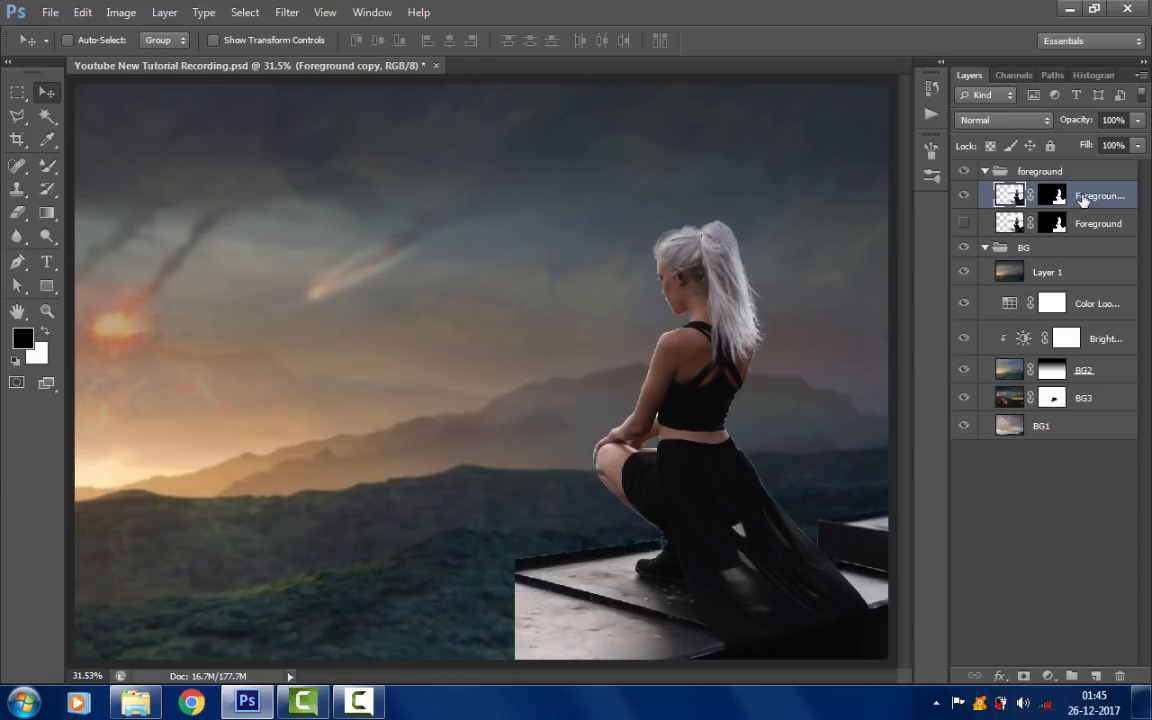
pyautogui.click(1096, 677)
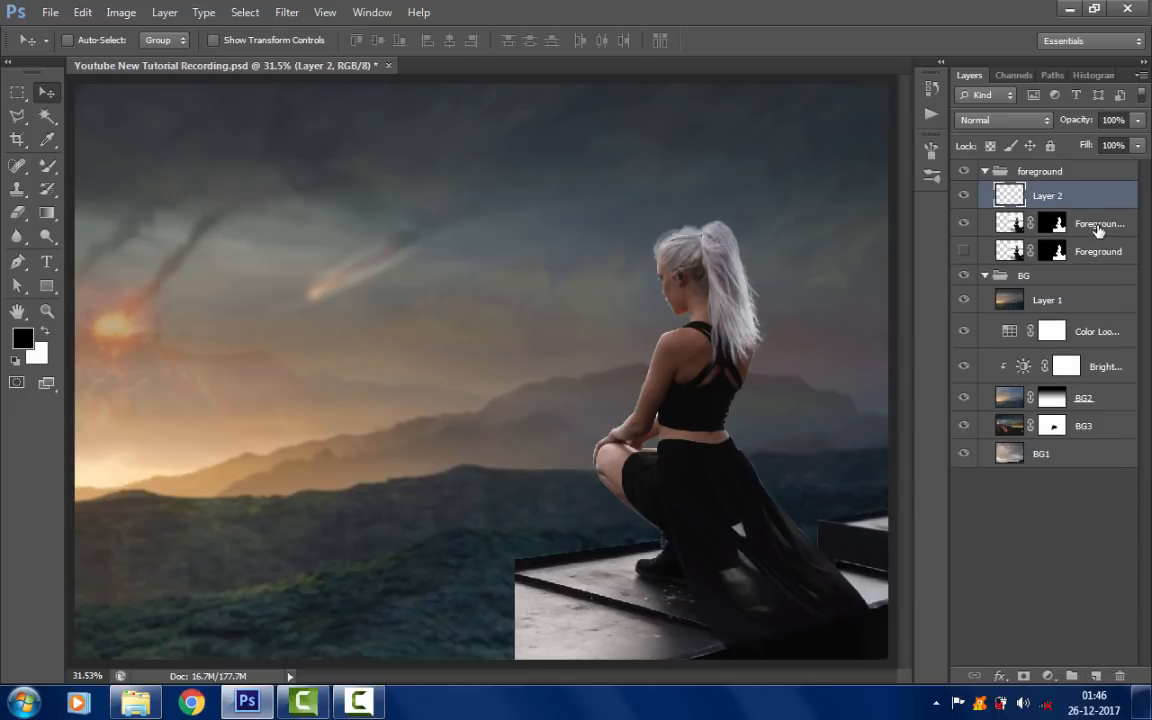
pyautogui.keyDown('ctrl'); pyautogui.click(1098, 228); pyautogui.keyUp('ctrl')
pyautogui.hotkey('ctrl', 'e')
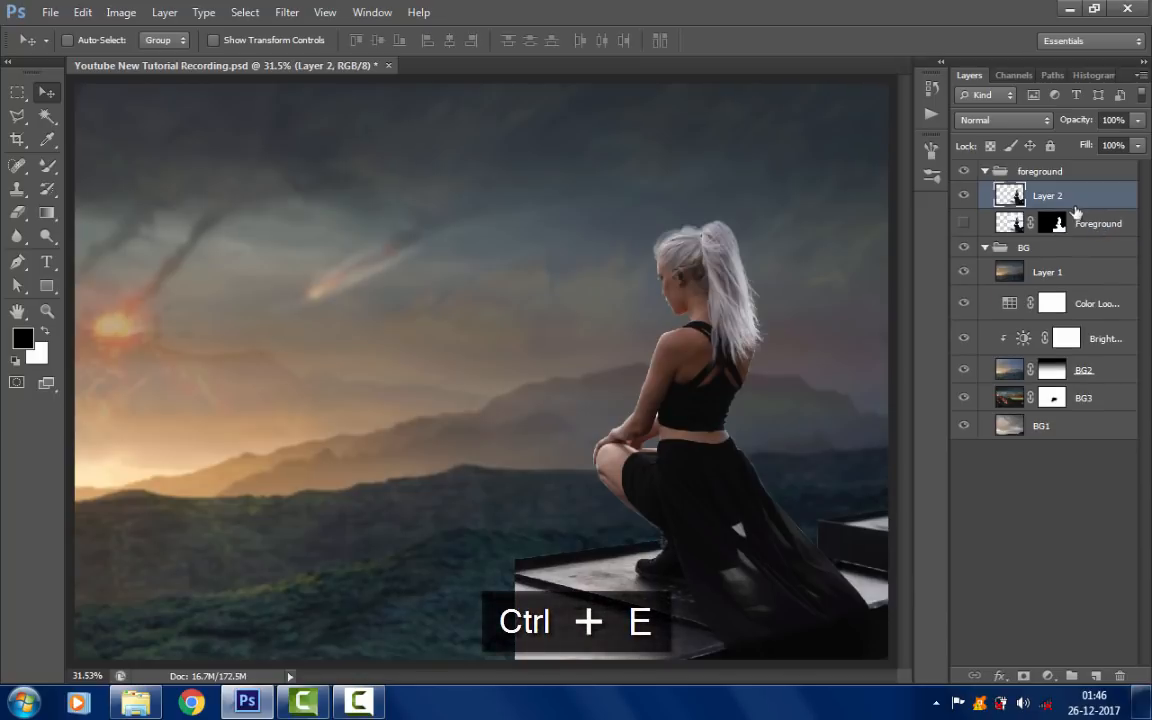
# - Defringe the edges of the merged woman layer with a width of 1 pixel
pyautogui.click(50, 311)
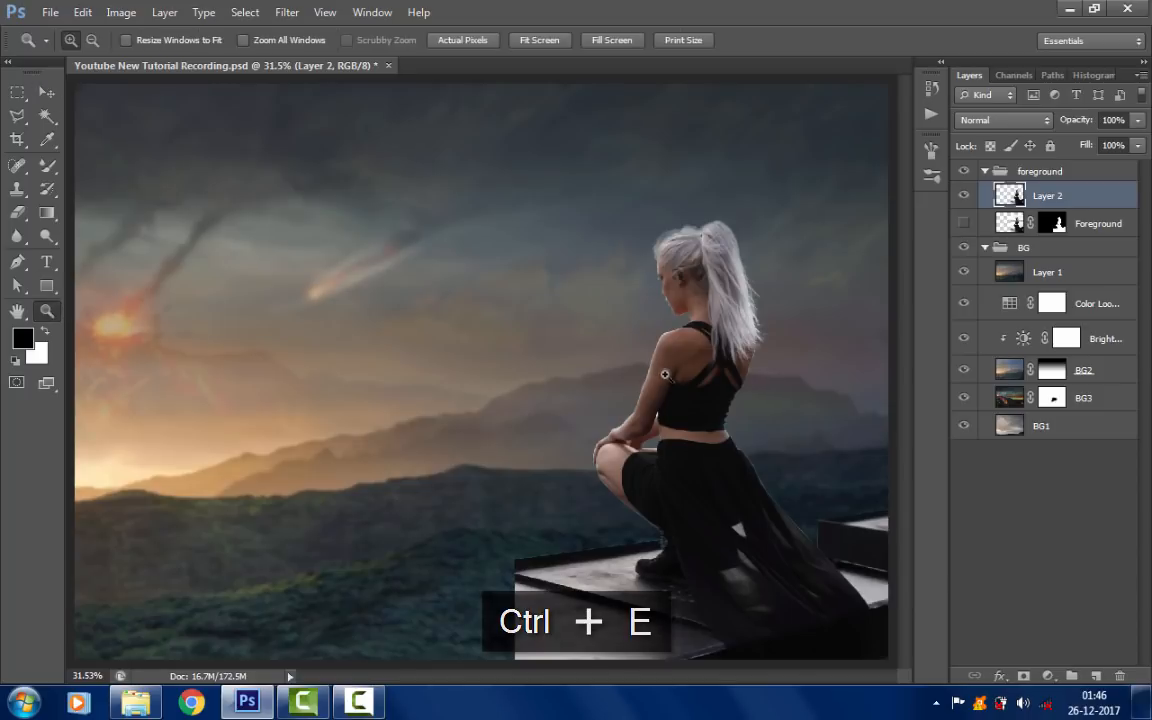
pyautogui.click(660, 295)
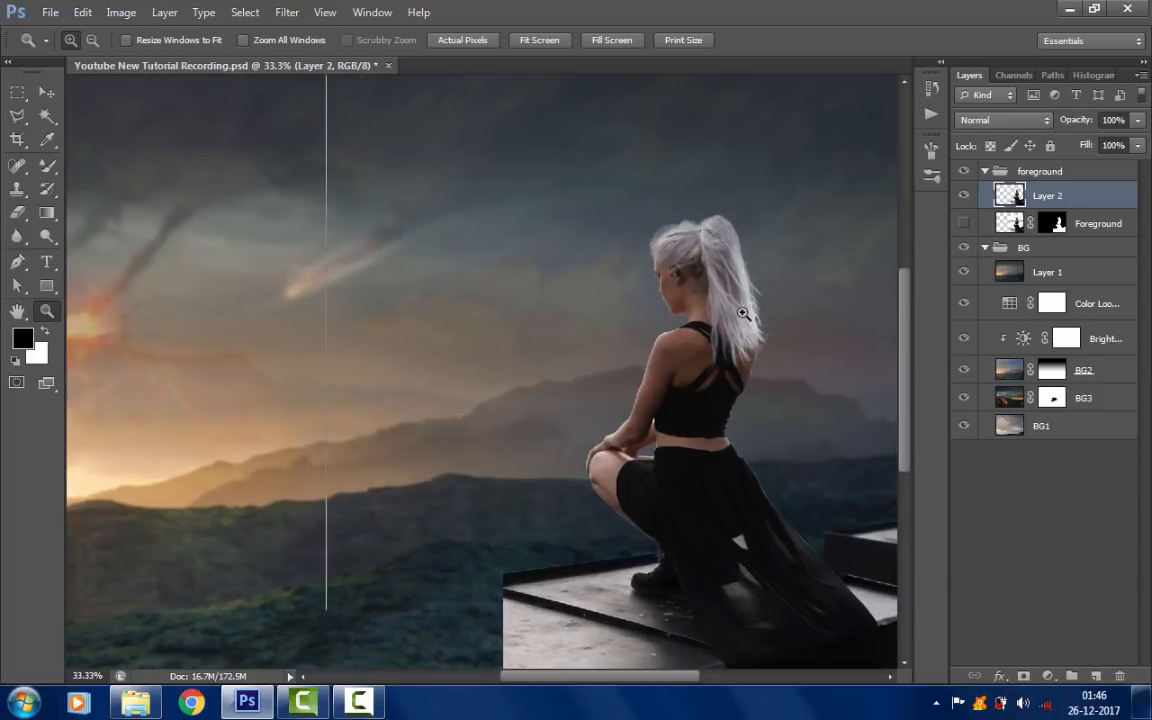
pyautogui.click(745, 316)
pyautogui.scroll(-1, 762, 320)
pyautogui.click(760, 305)
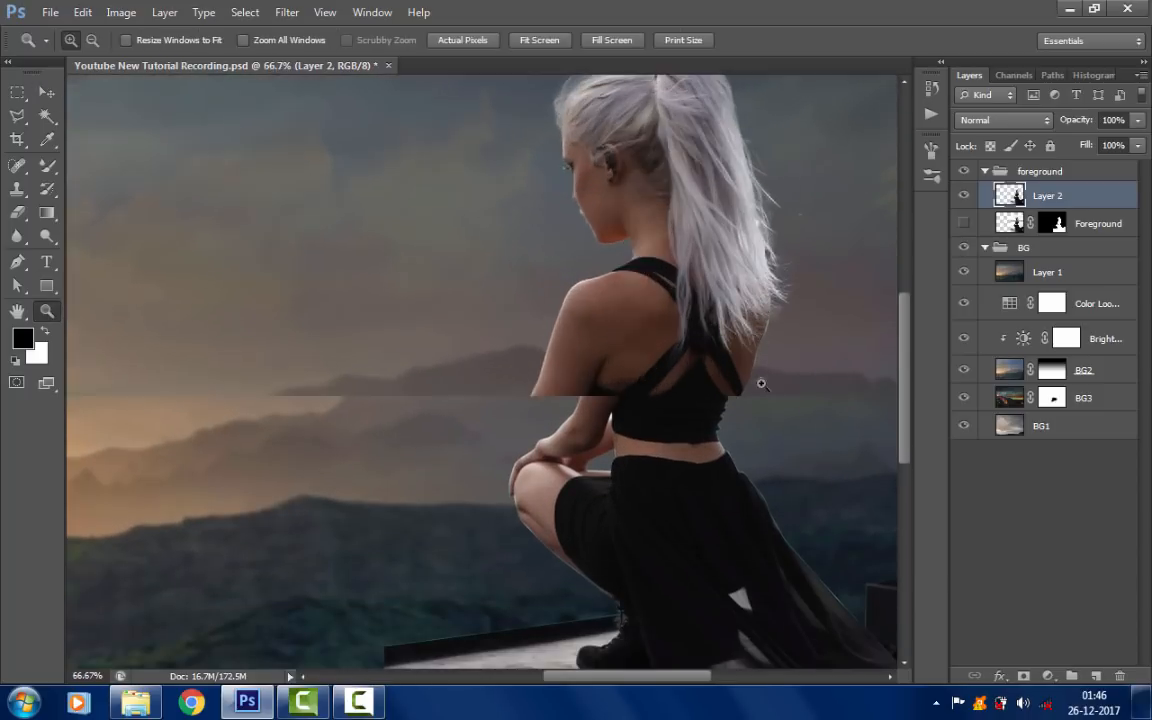
pyautogui.moveTo(689, 678); pyautogui.dragTo(699, 678)
pyautogui.scroll(-3, 655, 278)
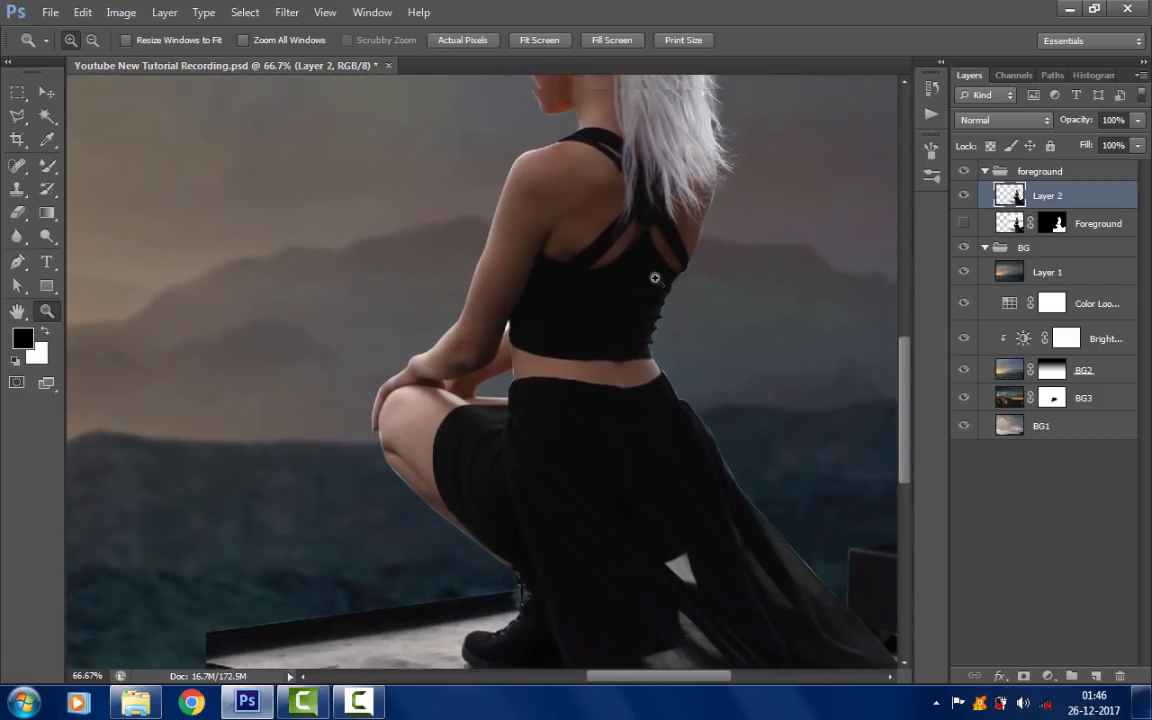
pyautogui.scroll(1, 655, 278)
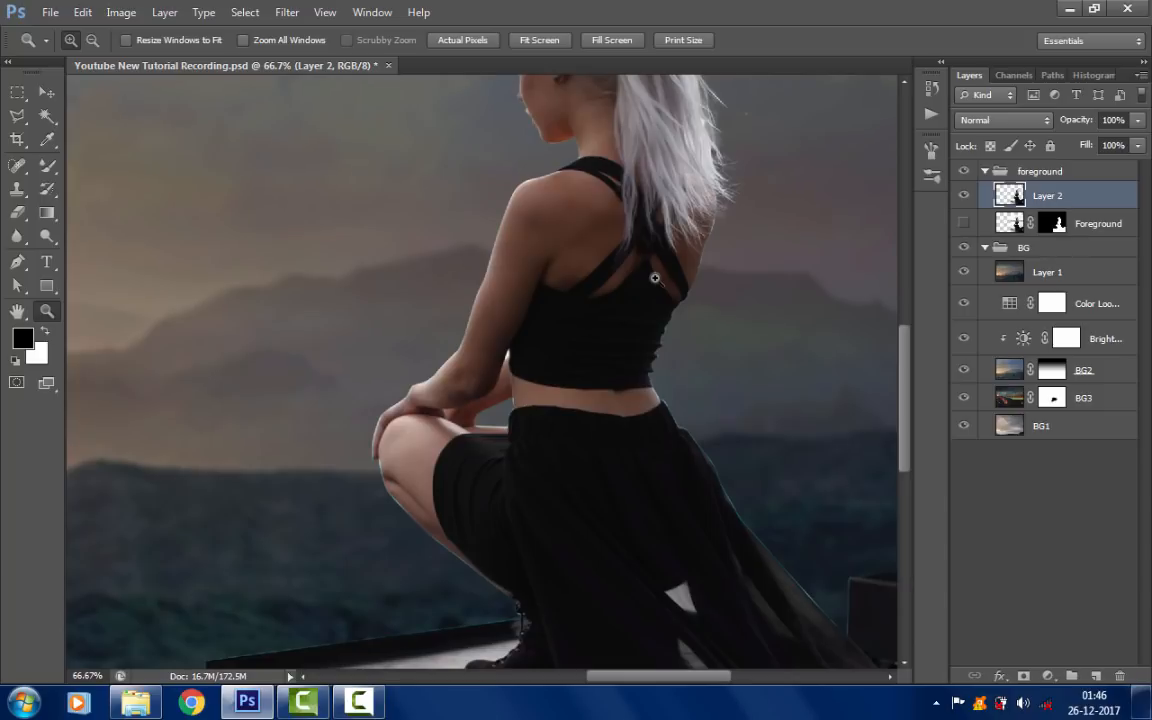
pyautogui.click(161, 13)
pyautogui.moveTo(319, 607)
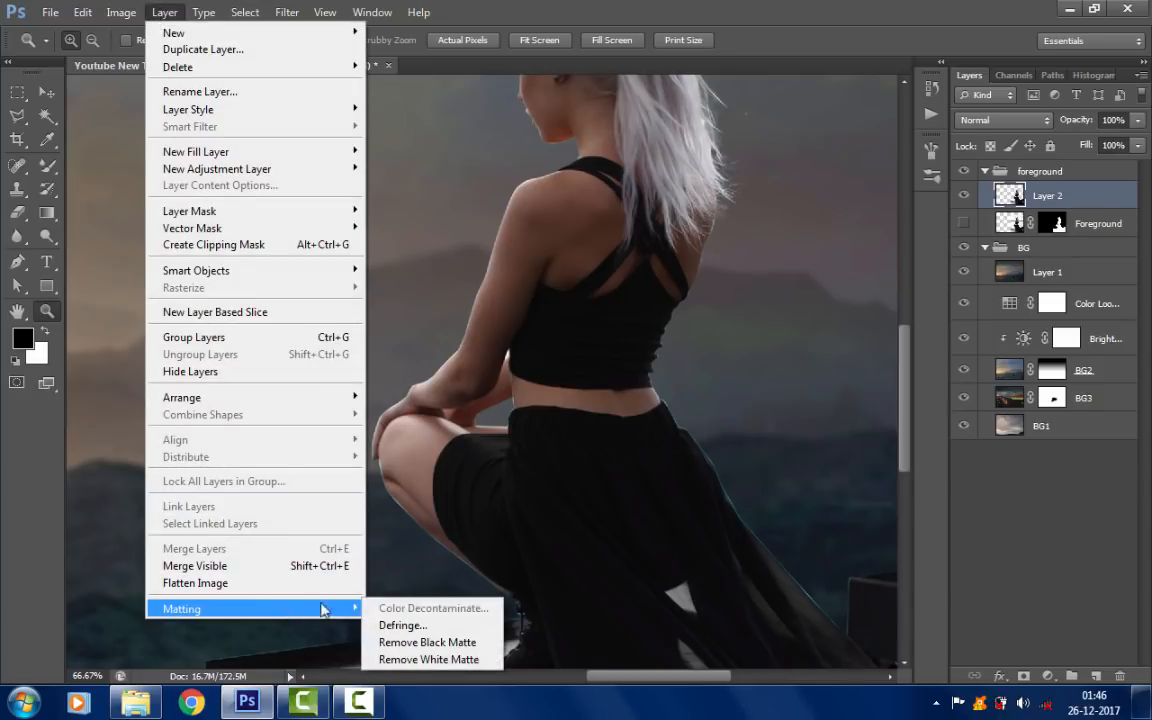
pyautogui.click(395, 625)
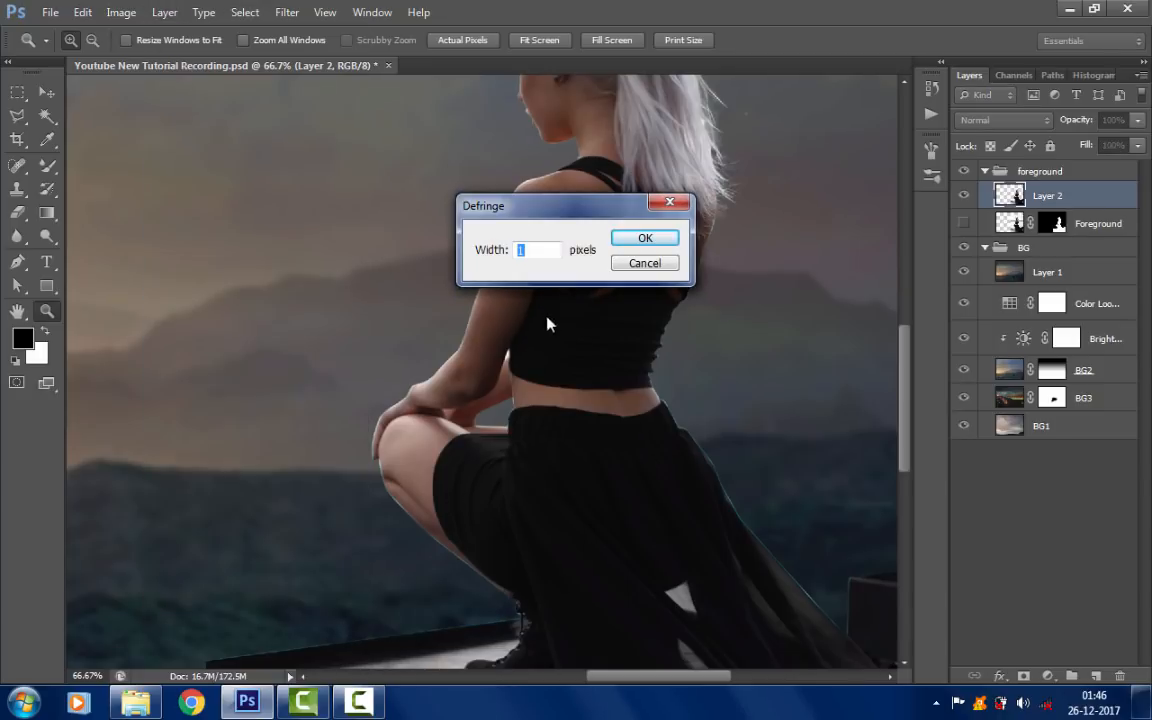
pyautogui.click(518, 251)
pyautogui.click(645, 249)
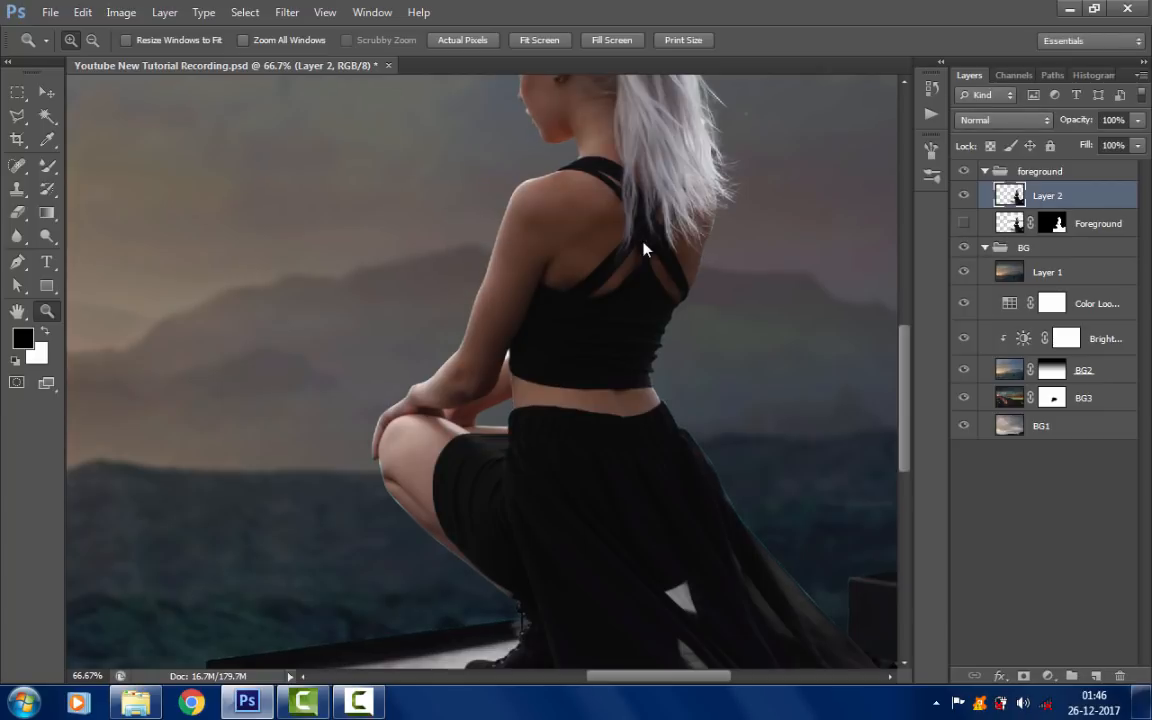
# - Examine the defringed edges around the woman's hair and shoulders
pyautogui.scroll(3, 727, 210)
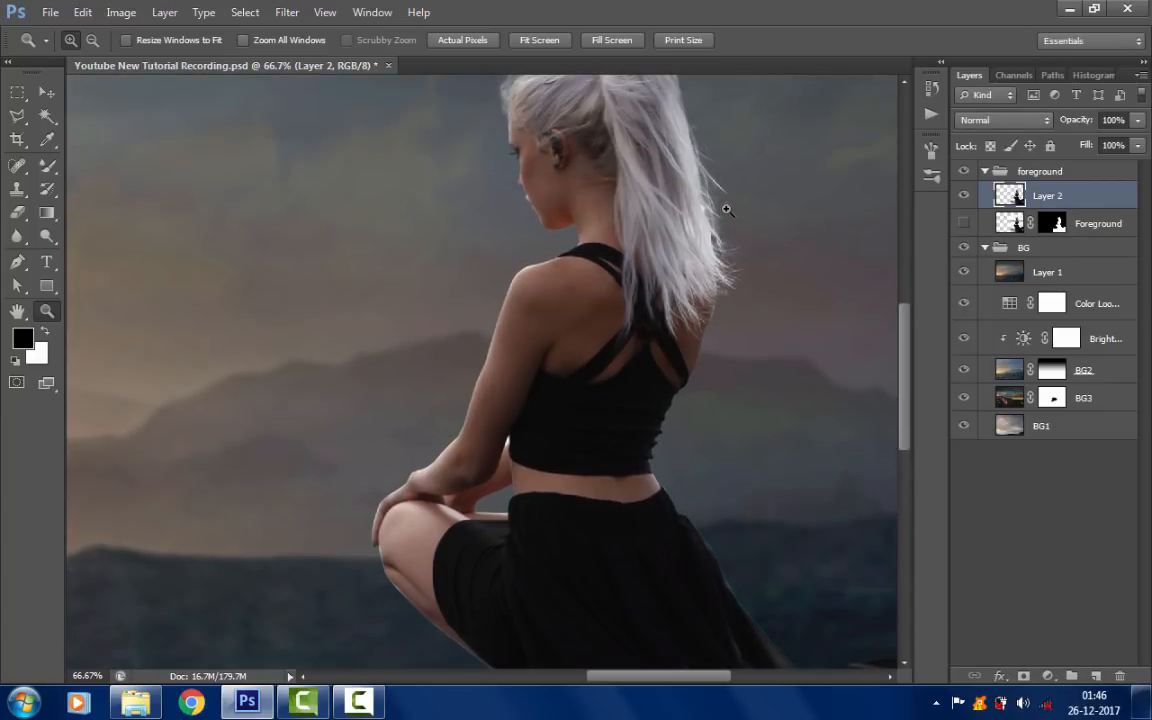
pyautogui.click(17, 212)
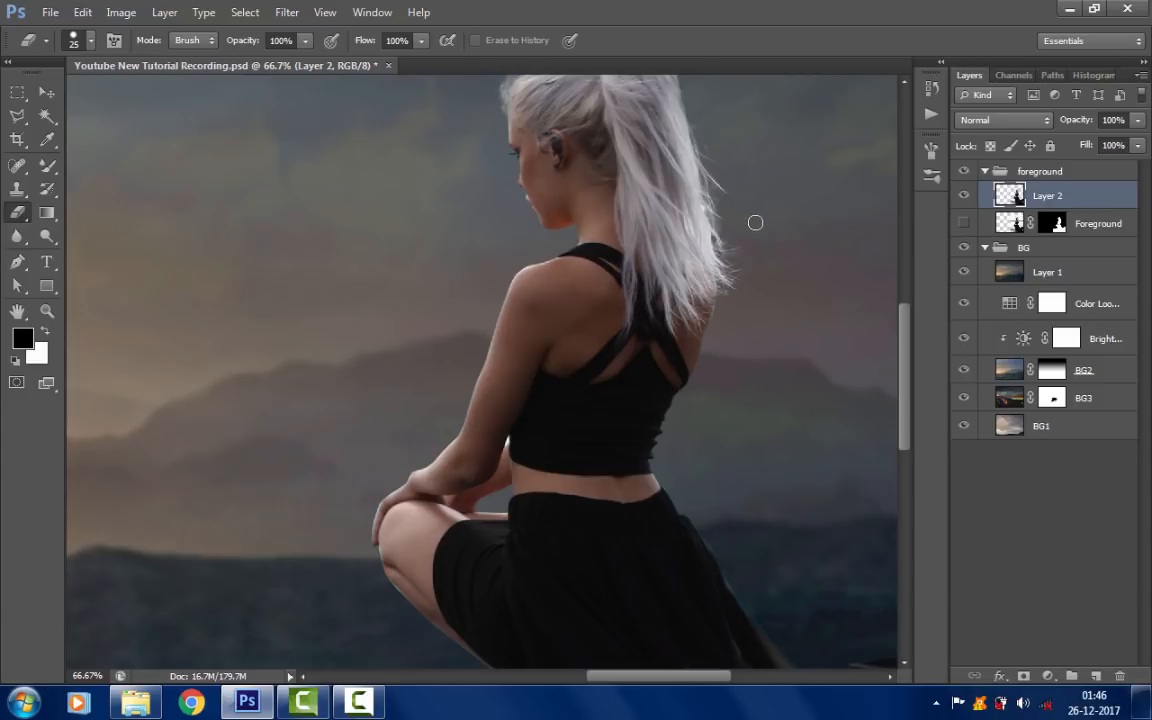
pyautogui.click(52, 98)
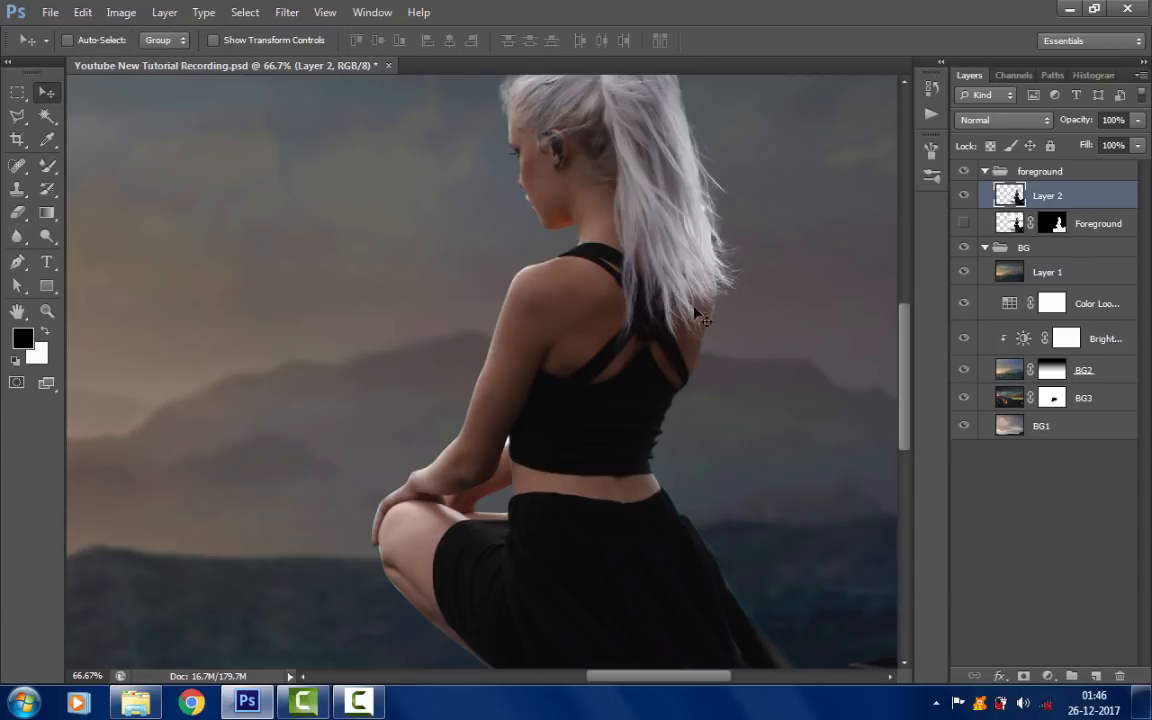
pyautogui.scroll(2, 300, 195)
pyautogui.click(46, 311)
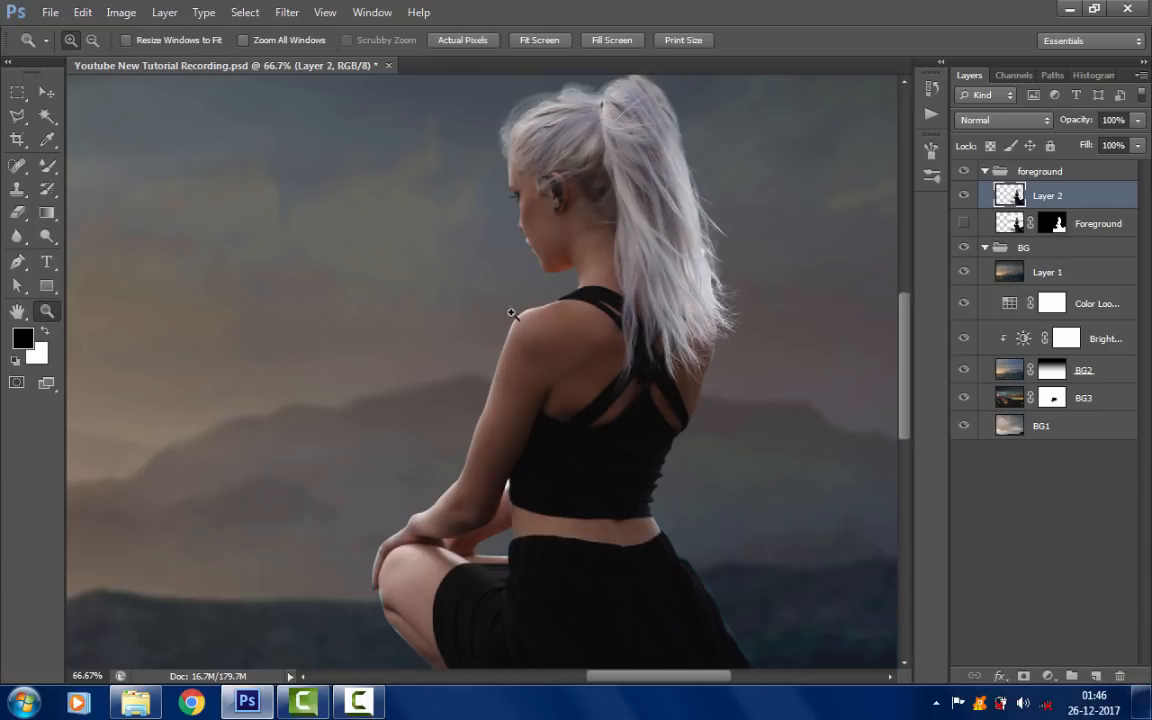
pyautogui.rightClick(457, 280)
pyautogui.click(476, 295)
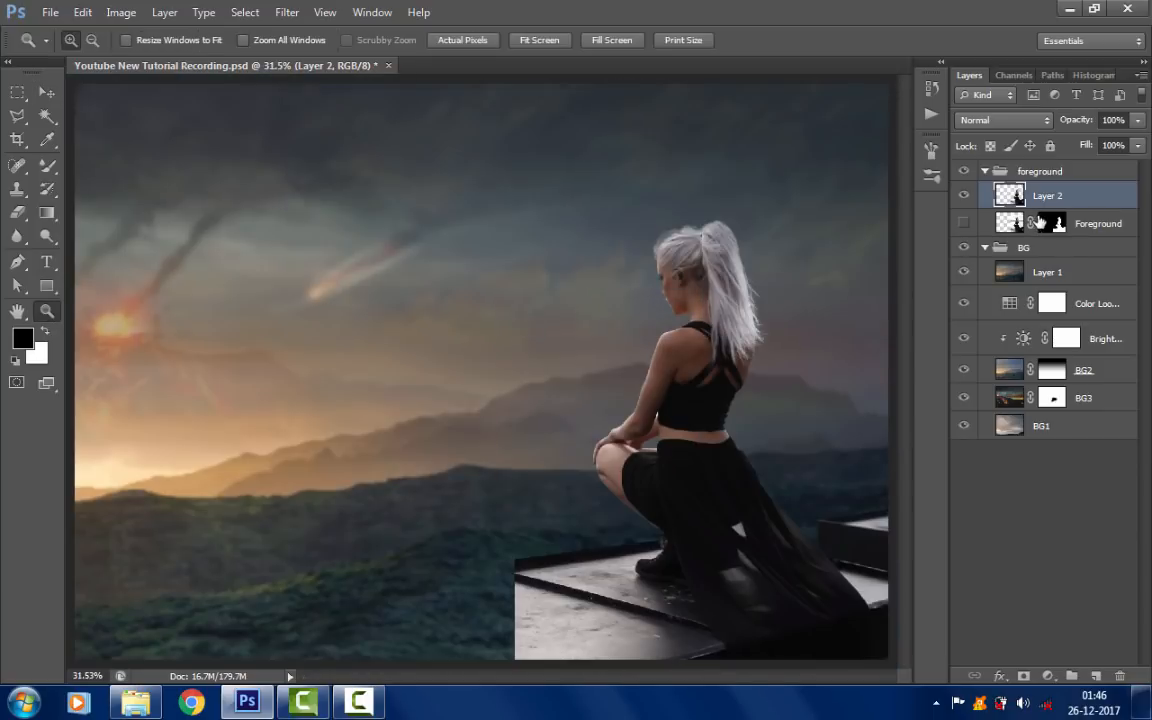
# - Rename the merged and defringed Layer 2 as Foreground
pyautogui.doubleClick(1046, 196)
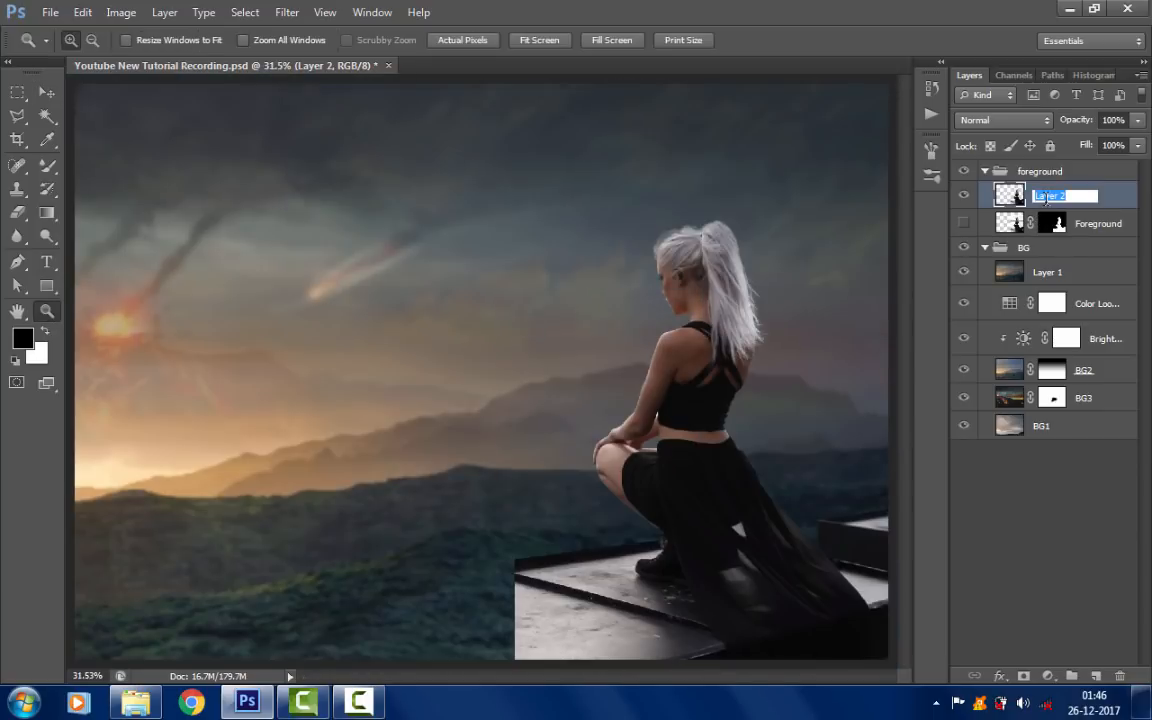
pyautogui.write('Foreground')
pyautogui.press('Return')
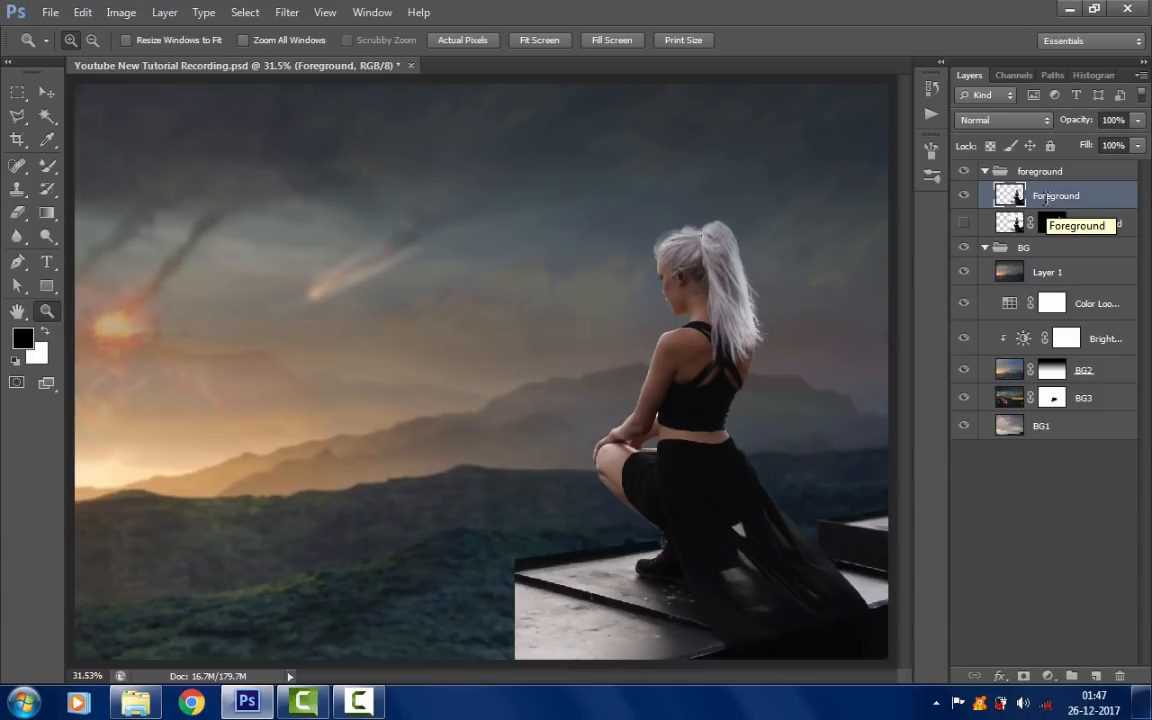
pyautogui.click(1096, 676)
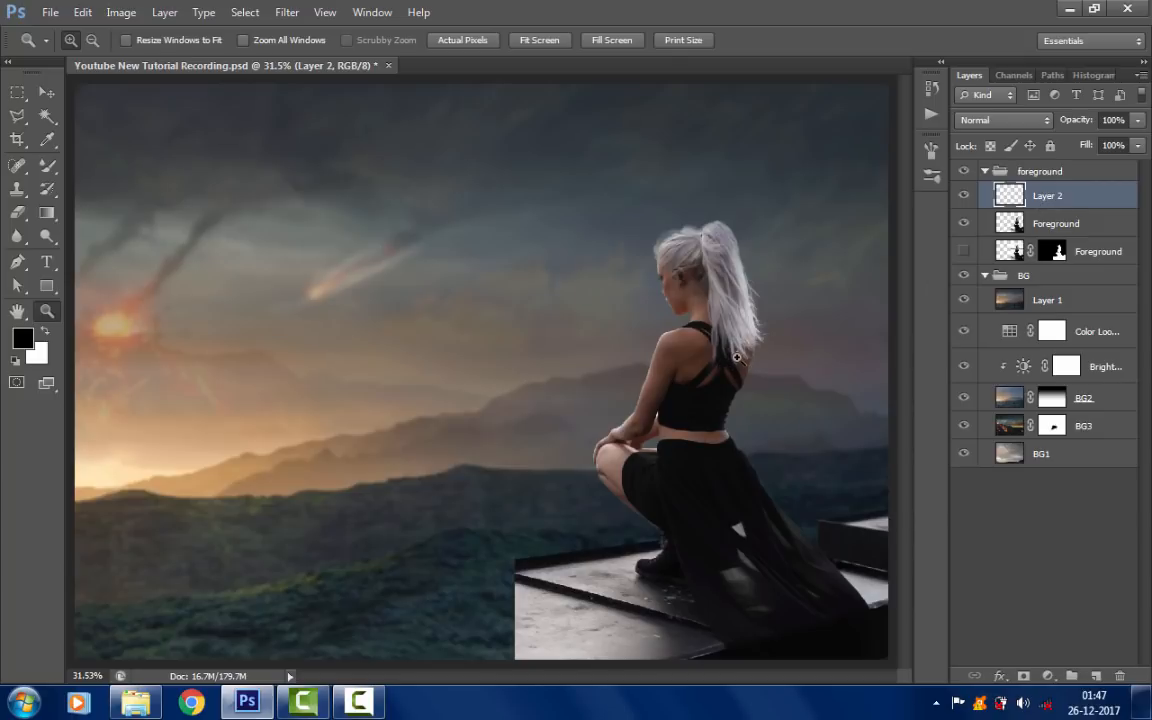
pyautogui.click(732, 403)
pyautogui.moveTo(660, 445); pyautogui.dragTo(662, 378)
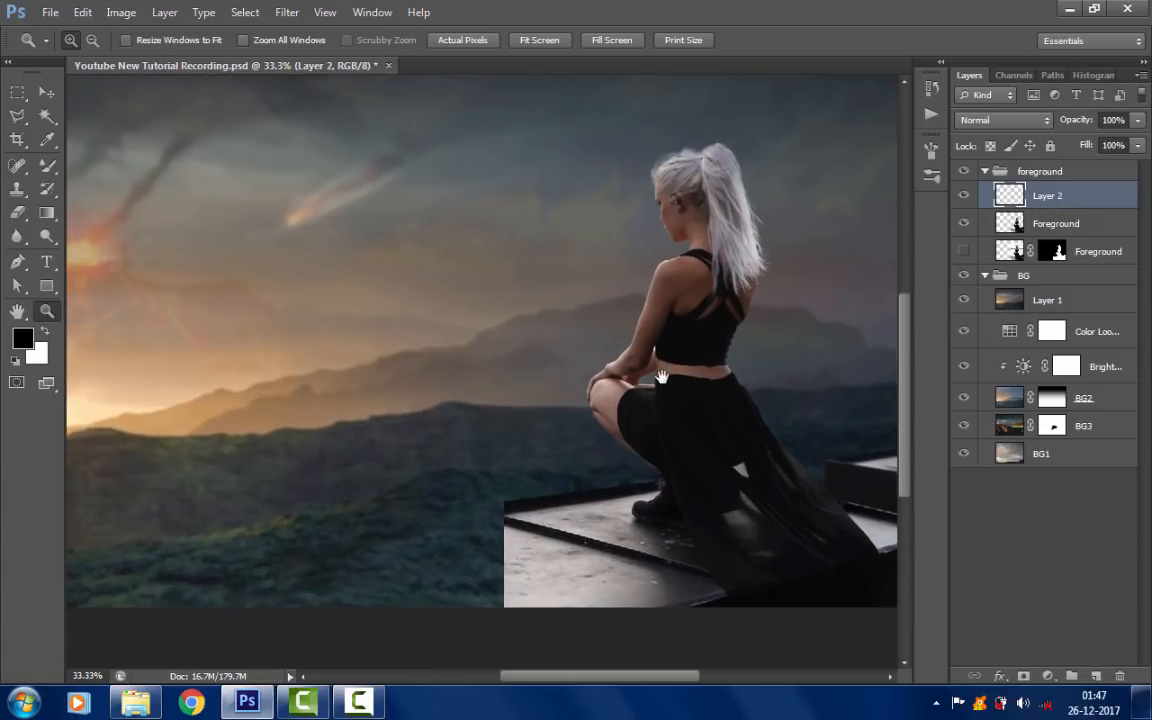
pyautogui.moveTo(1055, 203); pyautogui.dragTo(1119, 676)
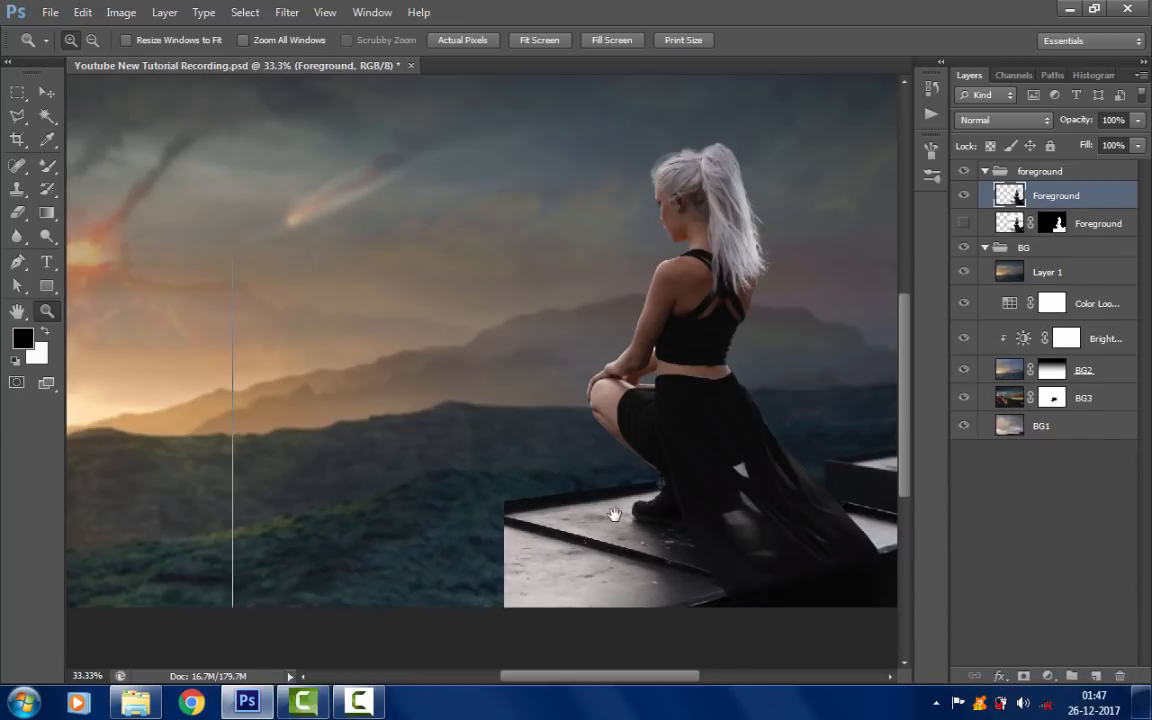
# - Trace the lower platform slab's upper edge on the Foreground layer with the Polygonal Lasso, from its outer end to the corner beneath the dress
pyautogui.click(614, 514)
pyautogui.moveTo(612, 522); pyautogui.dragTo(595, 484)
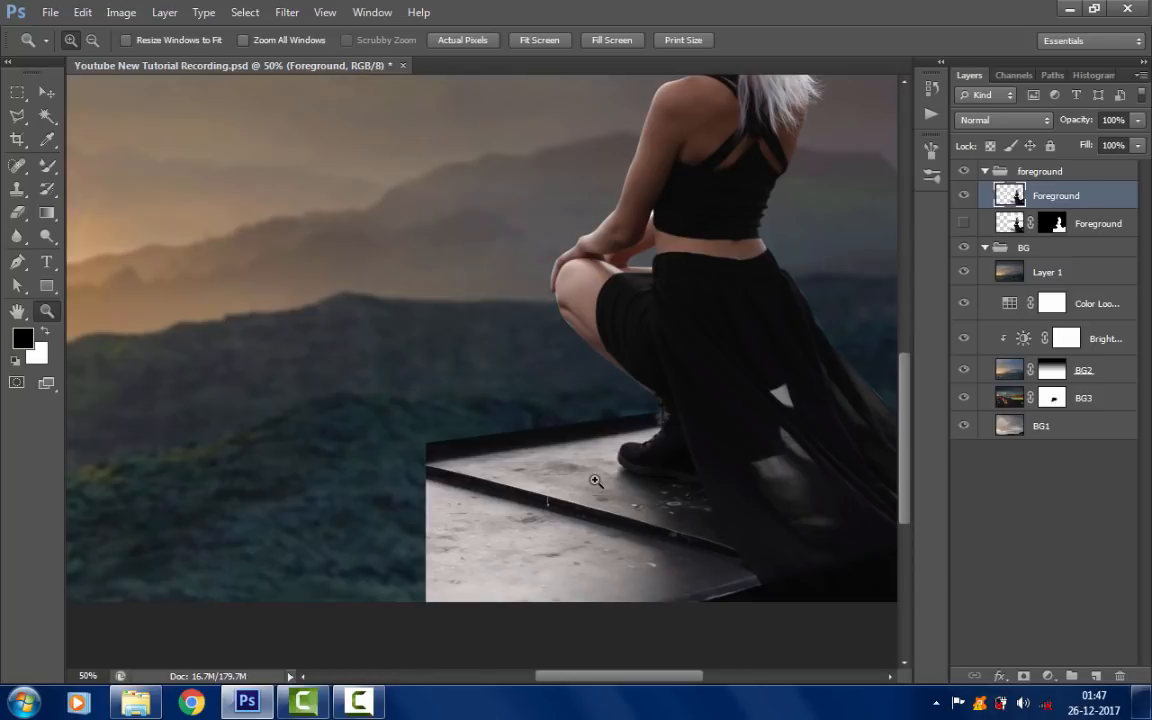
pyautogui.click(15, 121)
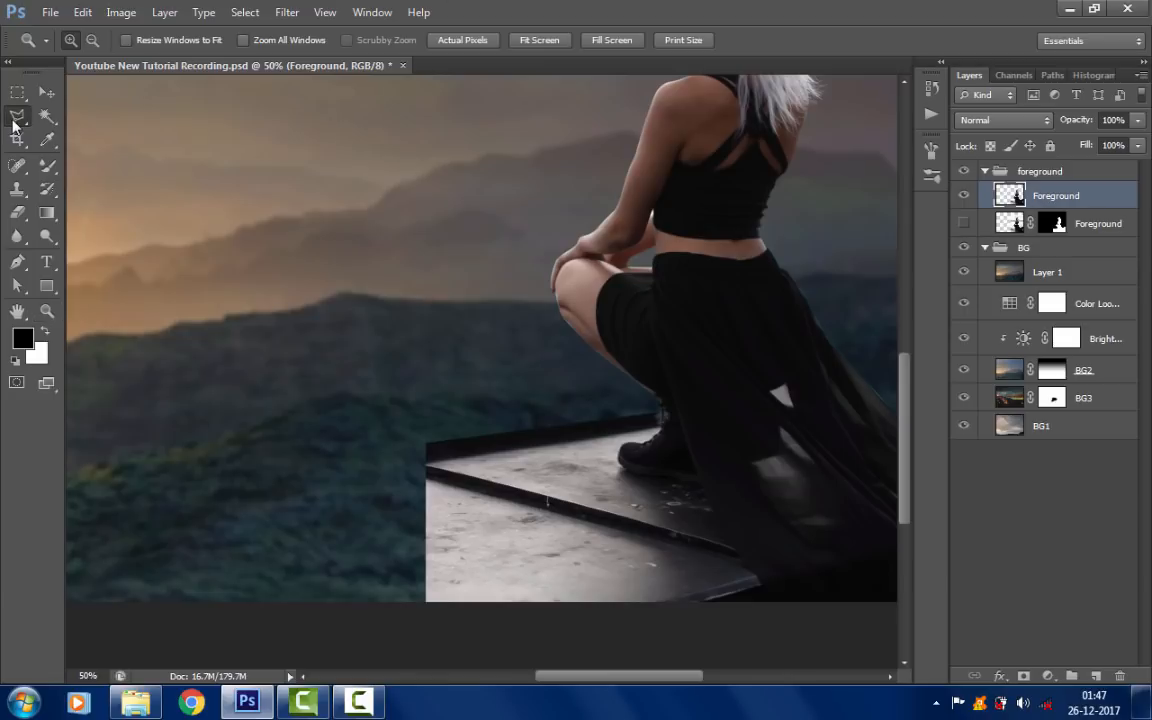
pyautogui.click(65, 131)
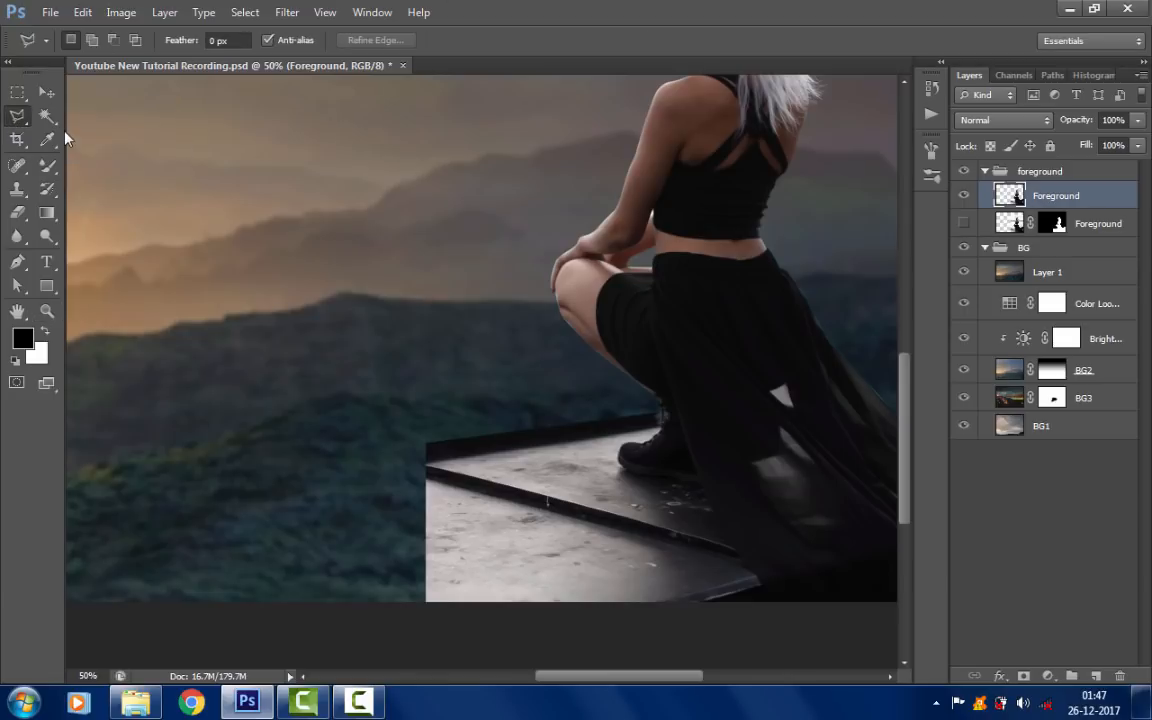
pyautogui.keyDown('ctrl'); pyautogui.click(483, 447); pyautogui.keyUp('ctrl')
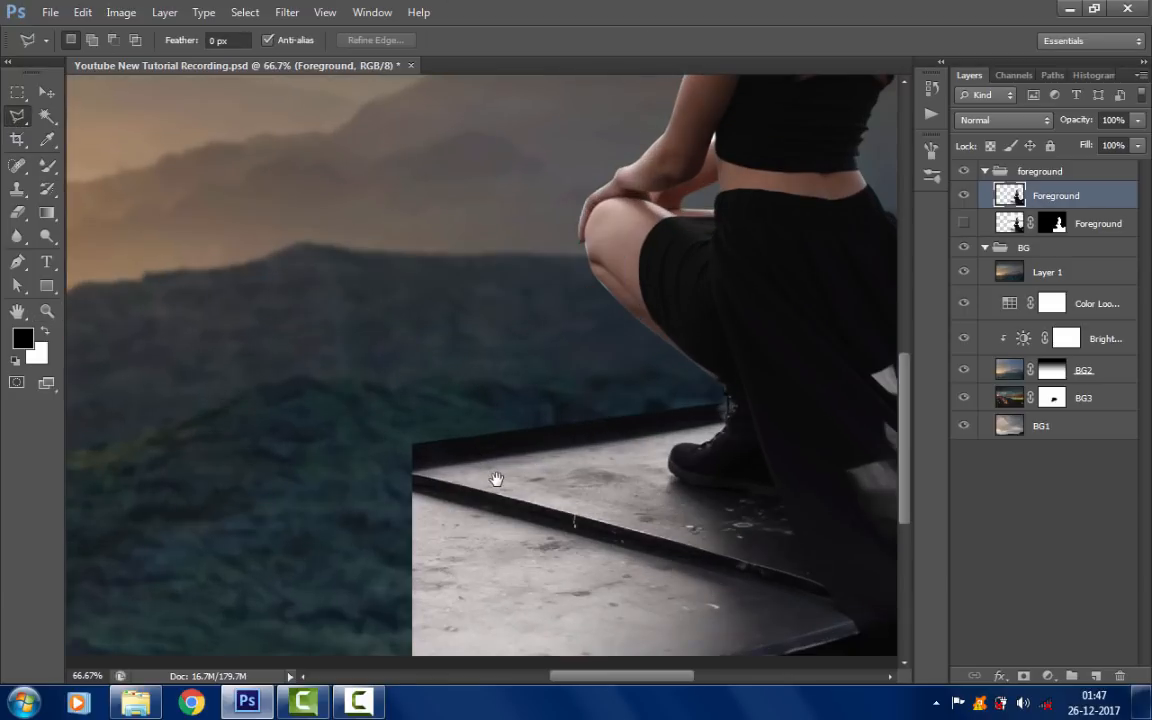
pyautogui.moveTo(496, 478); pyautogui.dragTo(374, 397)
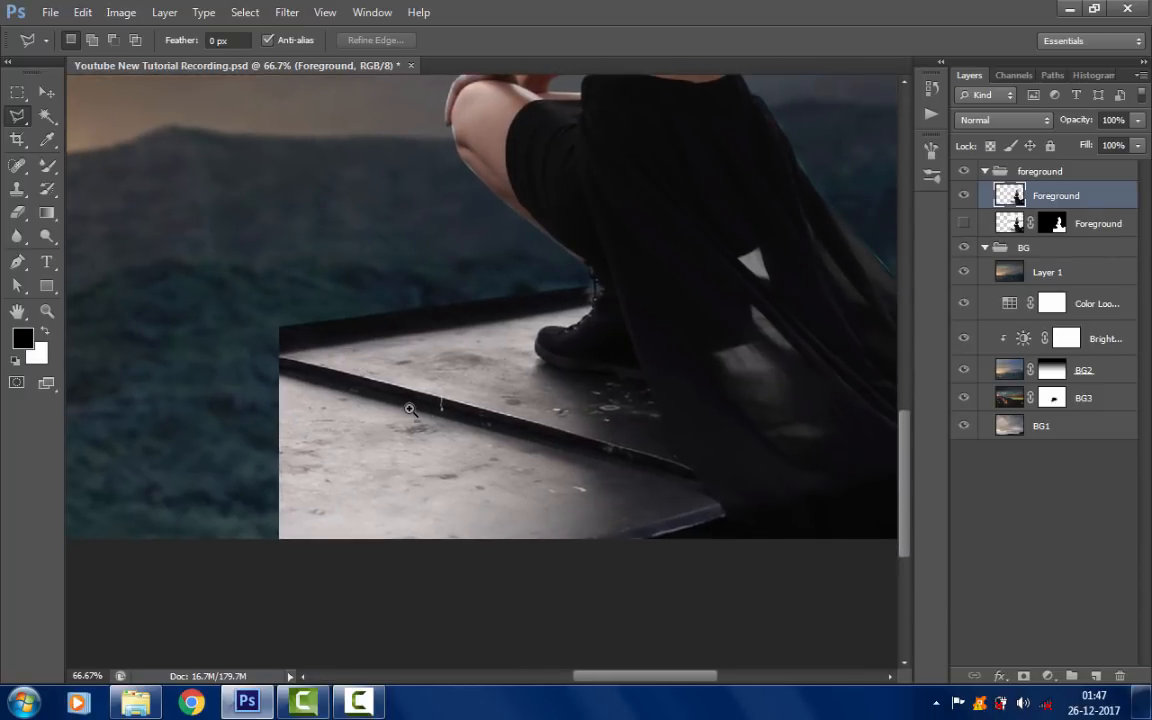
pyautogui.keyDown('ctrl'); pyautogui.click(406, 410); pyautogui.keyUp('ctrl')
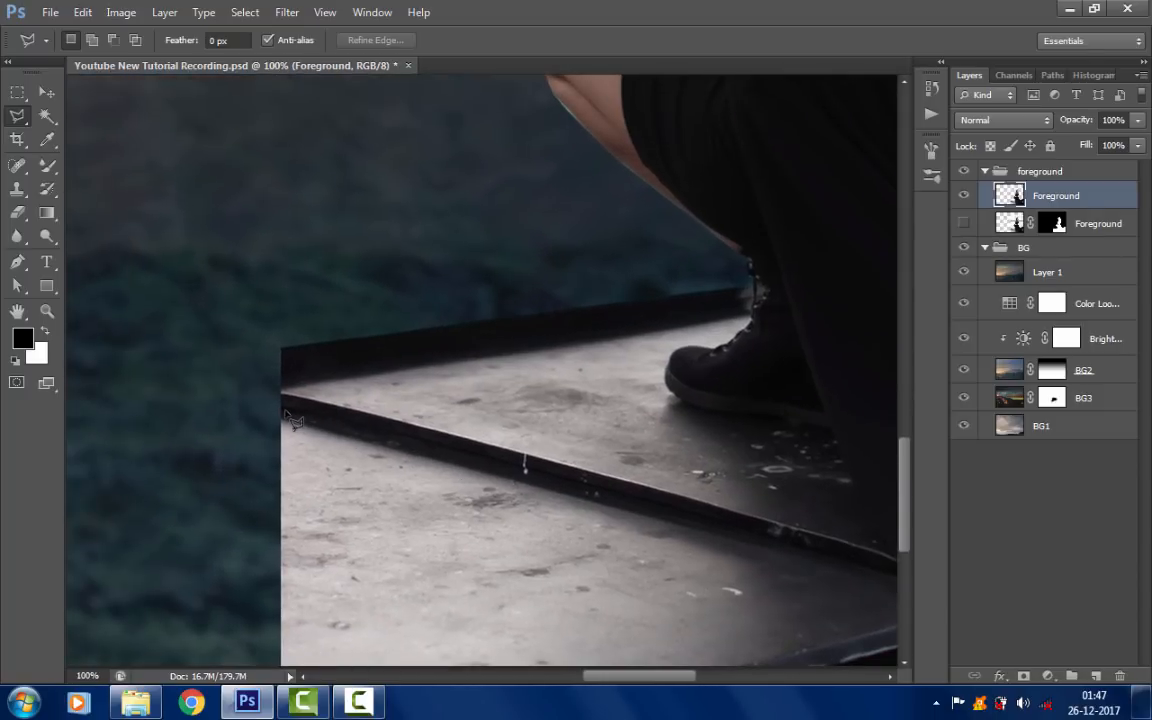
pyautogui.click(283, 400)
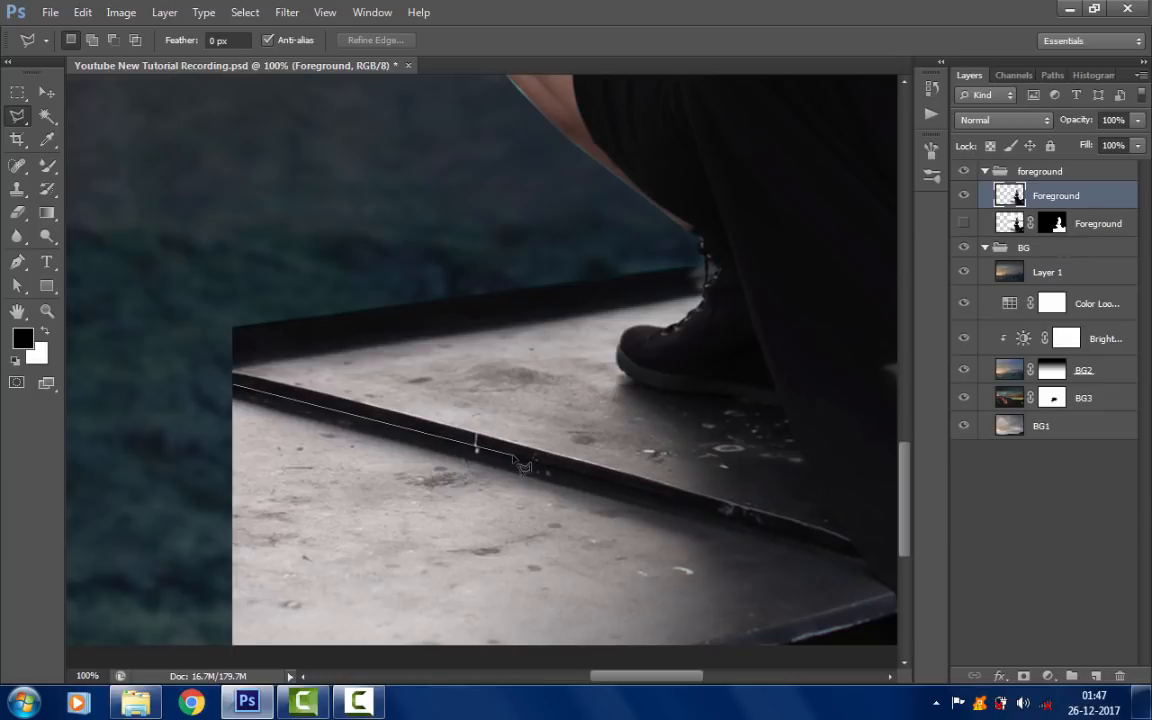
pyautogui.press('space')
pyautogui.moveTo(613, 483); pyautogui.dragTo(266, 353)
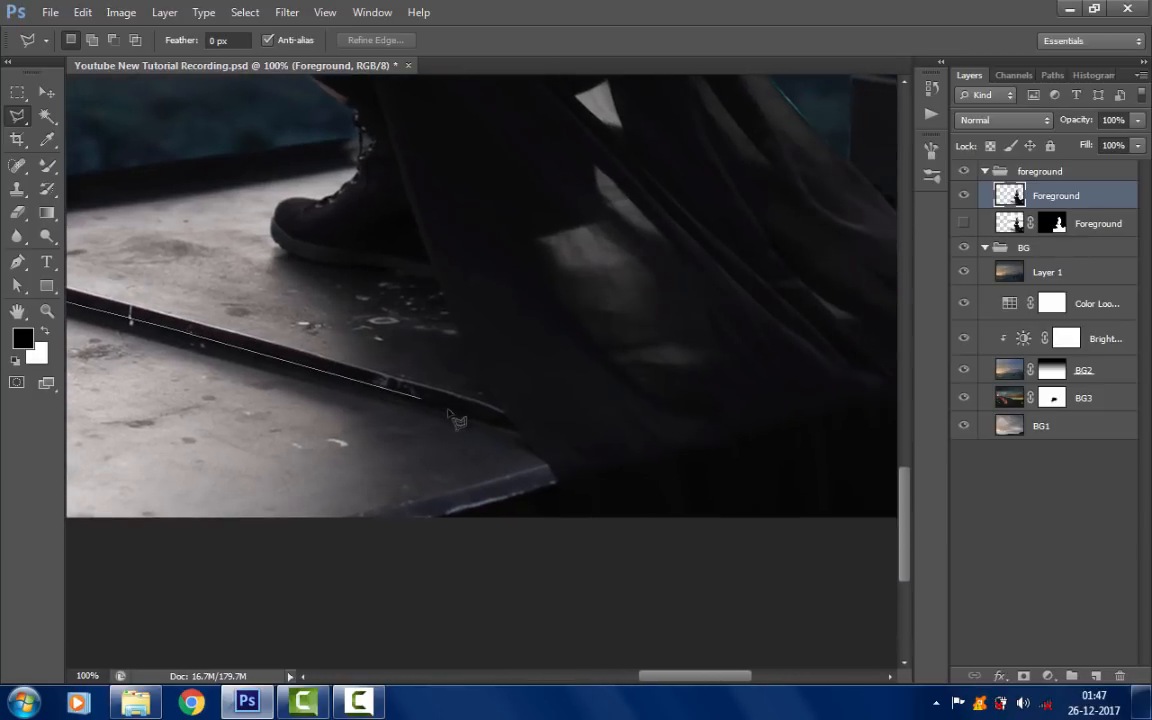
pyautogui.click(511, 426)
pyautogui.click(533, 453)
pyautogui.click(547, 462)
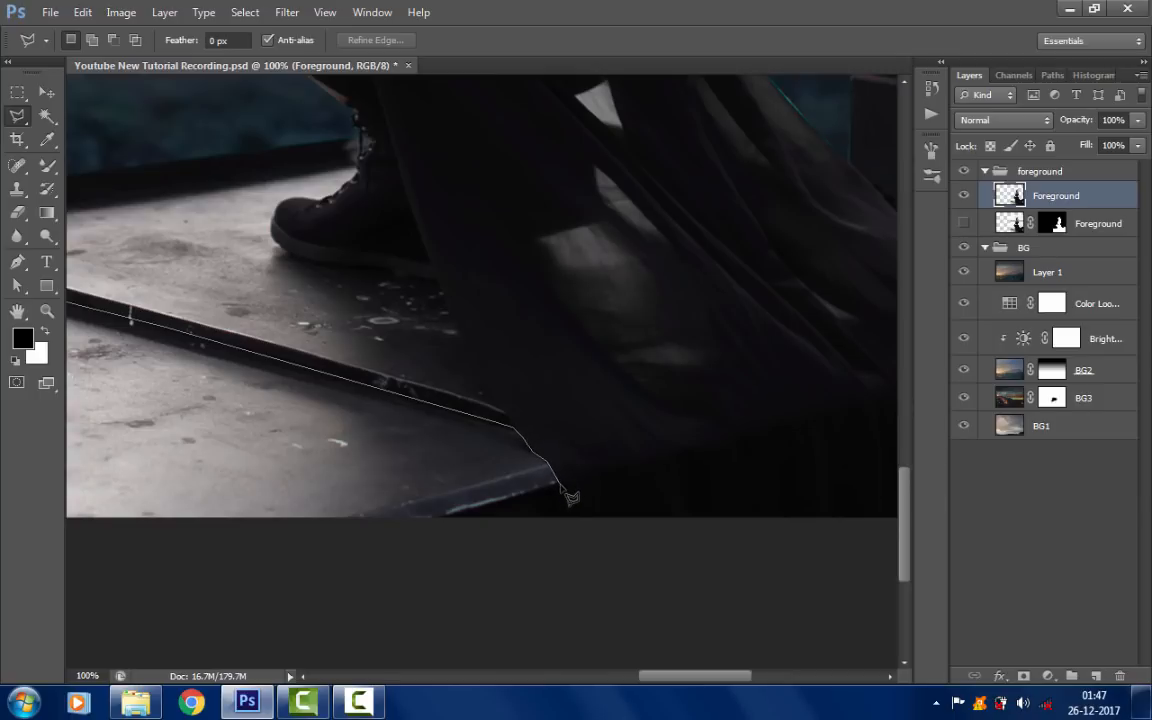
pyautogui.click(560, 485)
# - Close the lasso outline around the rest of the lower slab and copy the selected area to a new layer
pyautogui.moveTo(594, 473); pyautogui.dragTo(766, 405)
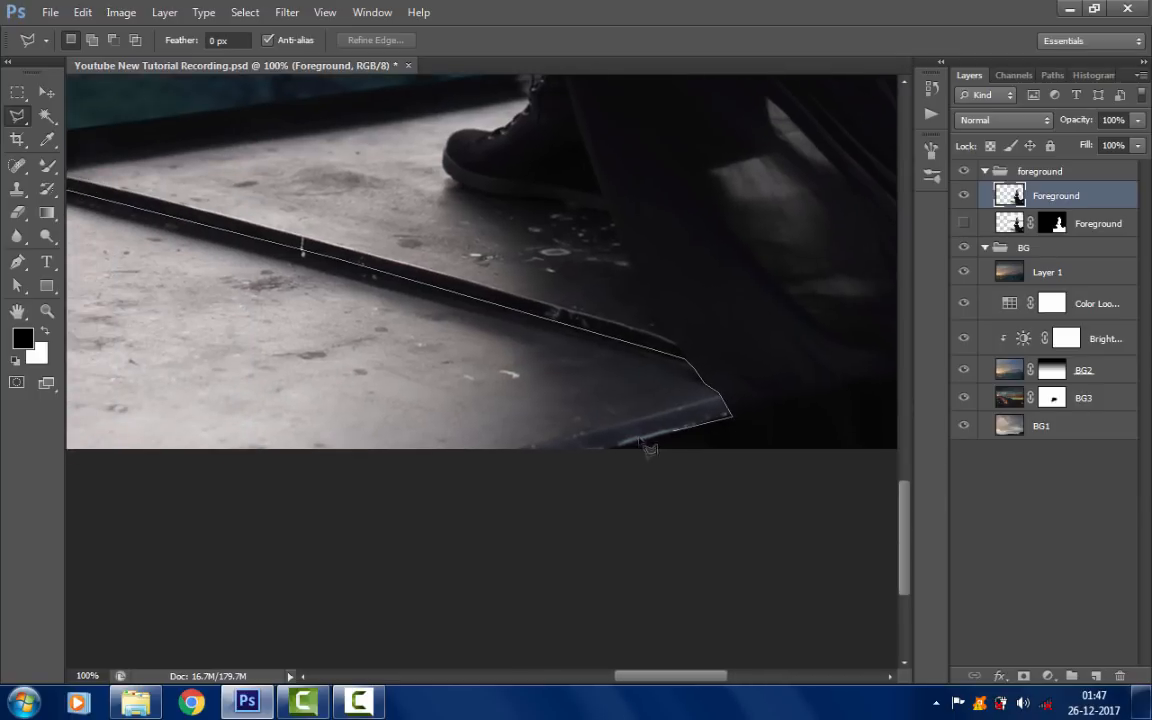
pyautogui.click(603, 451)
pyautogui.moveTo(627, 486); pyautogui.dragTo(890, 480)
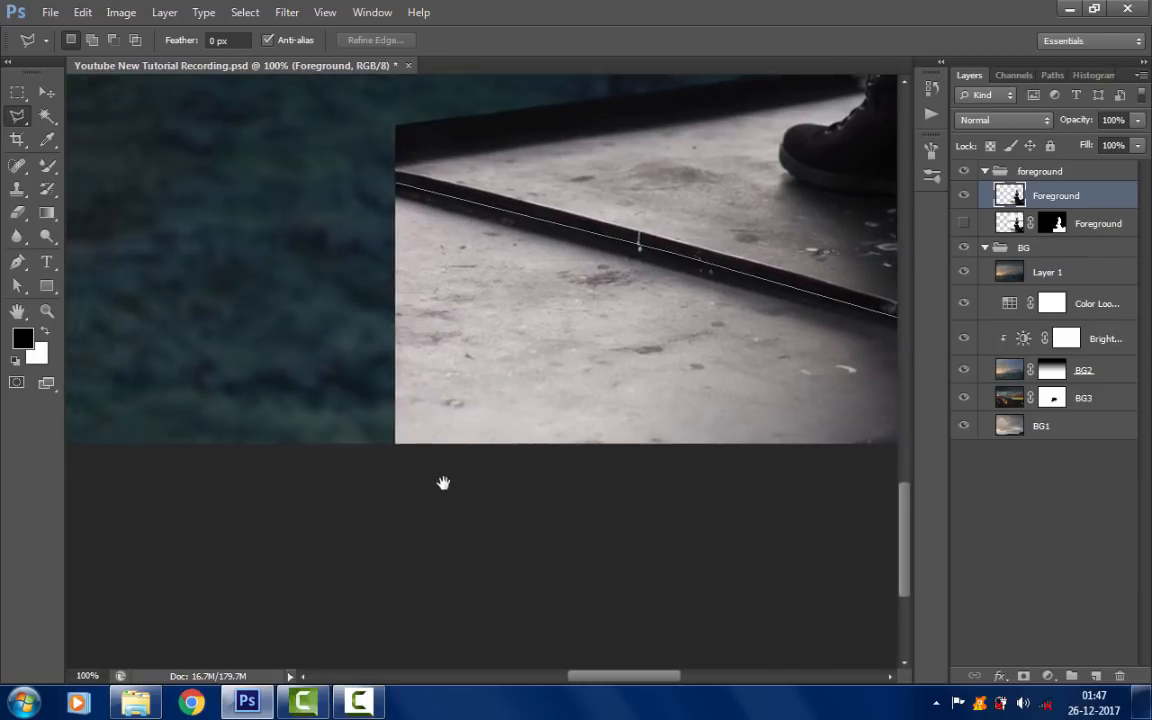
pyautogui.click(342, 476)
pyautogui.moveTo(357, 400); pyautogui.dragTo(397, 469)
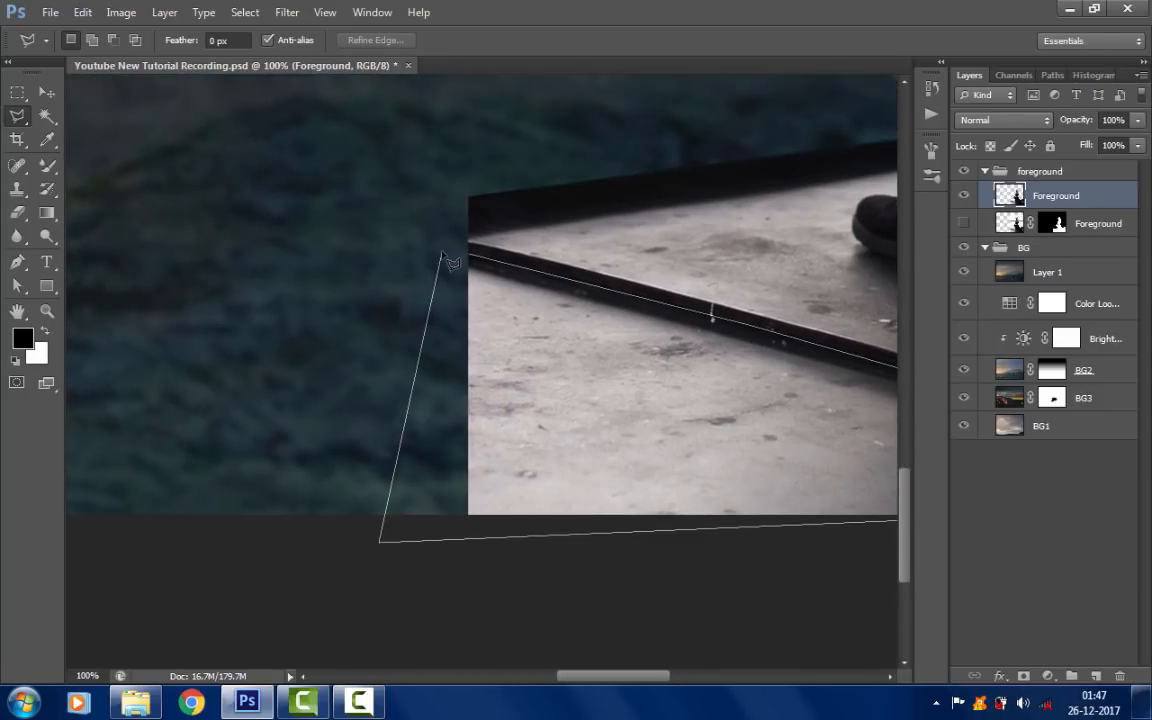
pyautogui.click(441, 252)
pyautogui.click(481, 267)
pyautogui.moveTo(525, 309); pyautogui.dragTo(445, 324)
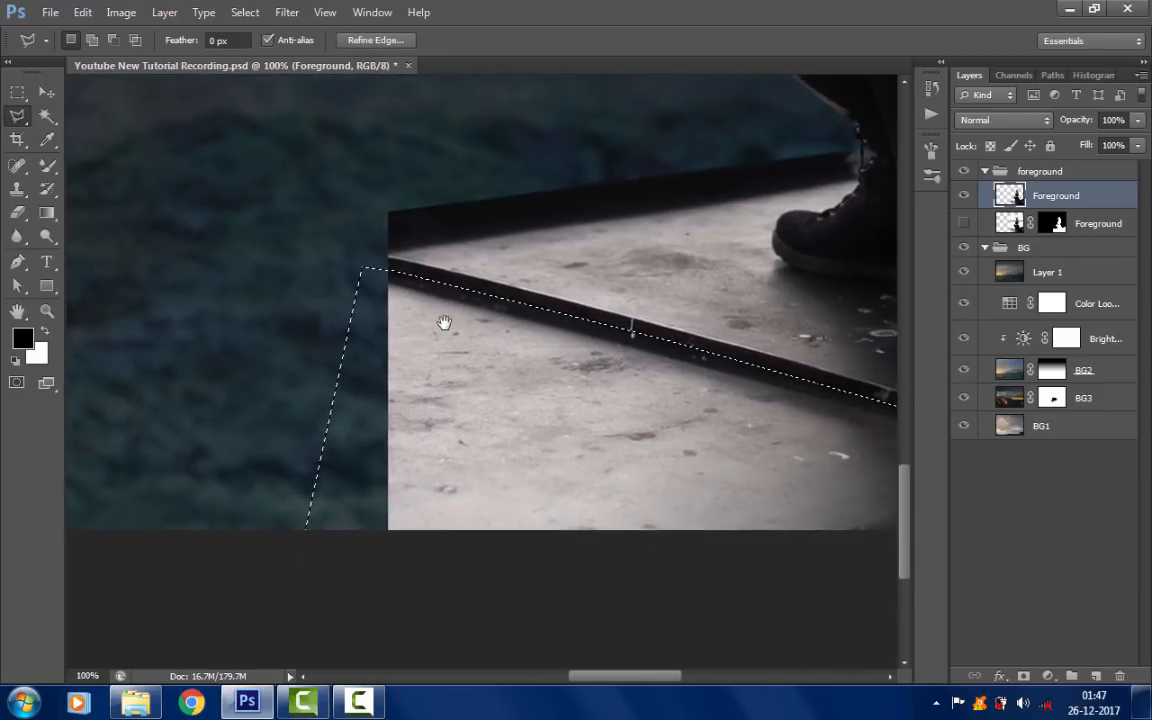
pyautogui.hotkey('ctrl', '-')
pyautogui.hotkey('ctrl', '-')
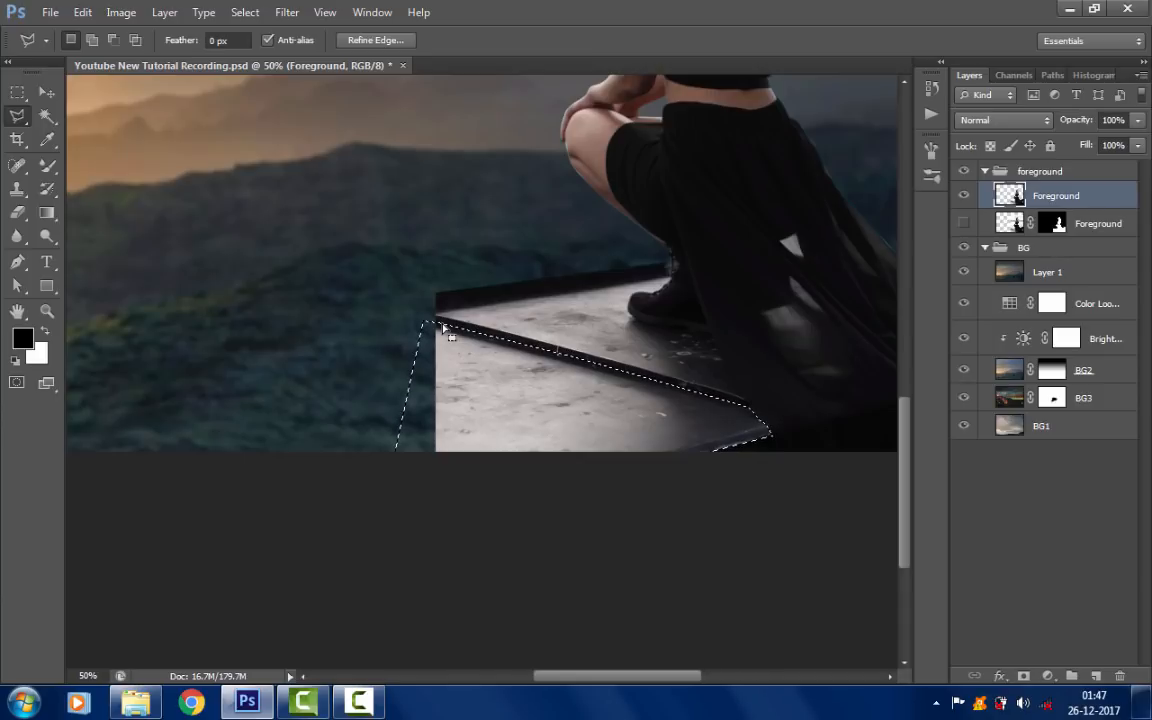
pyautogui.hotkey('ctrl', 'j')
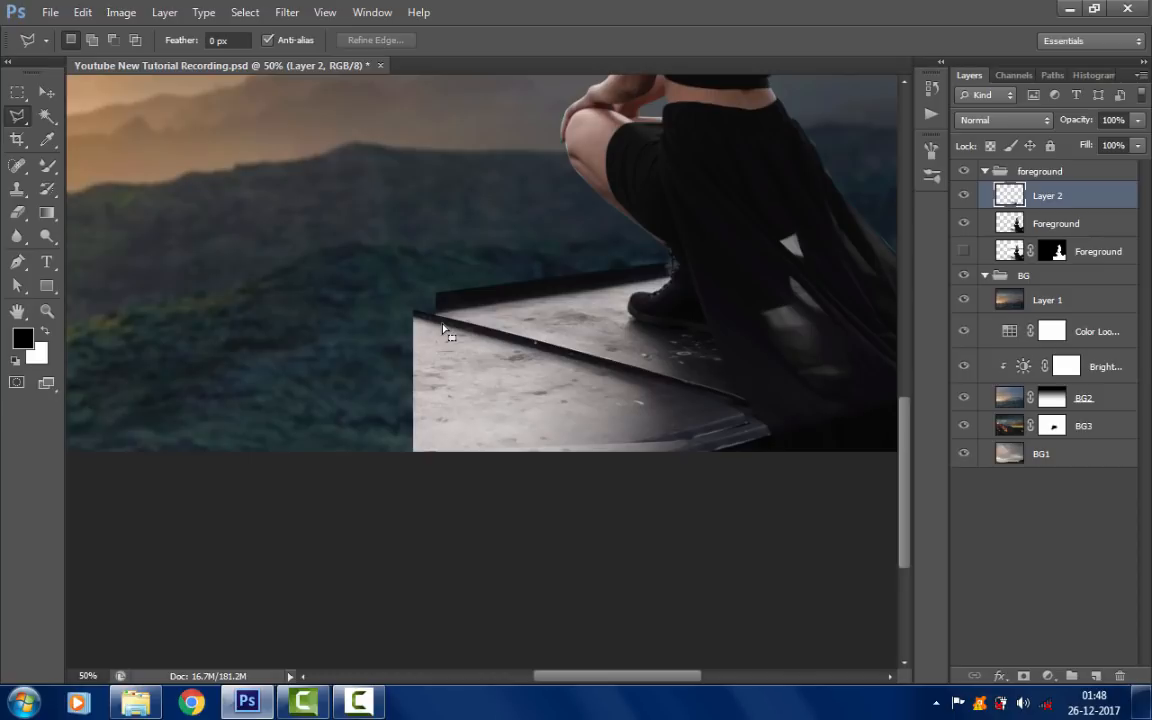
# - Flip the copied slab horizontally, place it against the original slab's cut-off edge, and scale it to about 120%
pyautogui.hotkey('ctrl', 't')
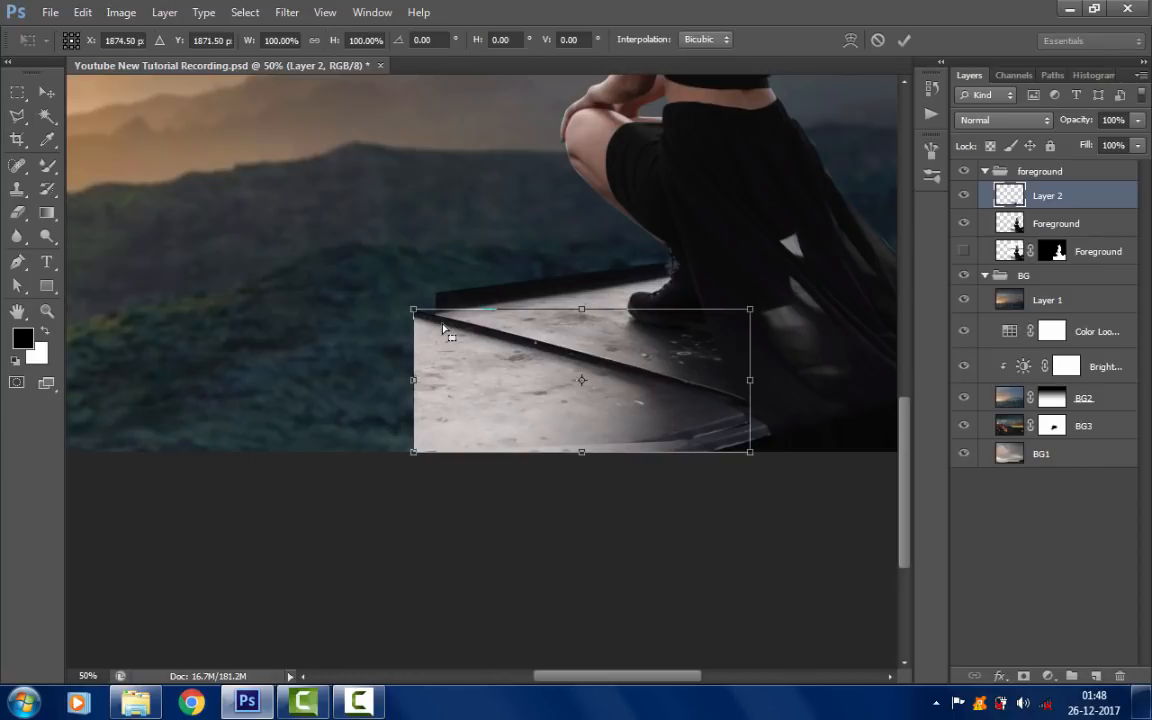
pyautogui.rightClick(478, 385)
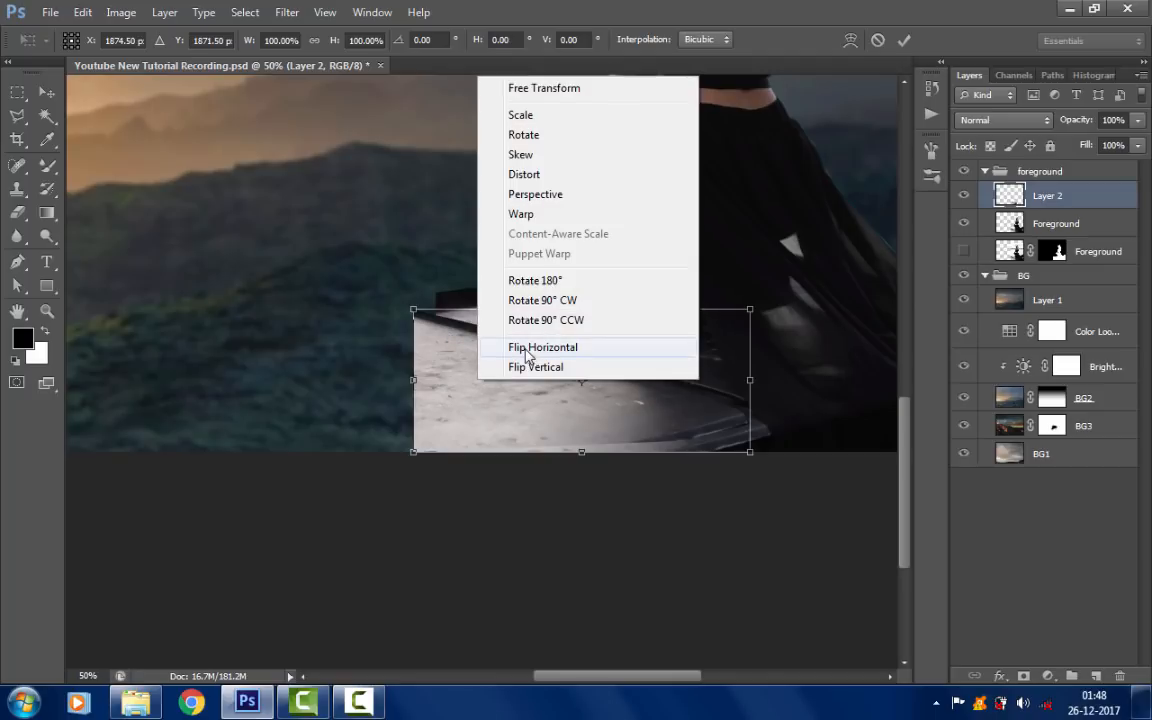
pyautogui.click(527, 347)
pyautogui.moveTo(514, 406); pyautogui.dragTo(280, 402)
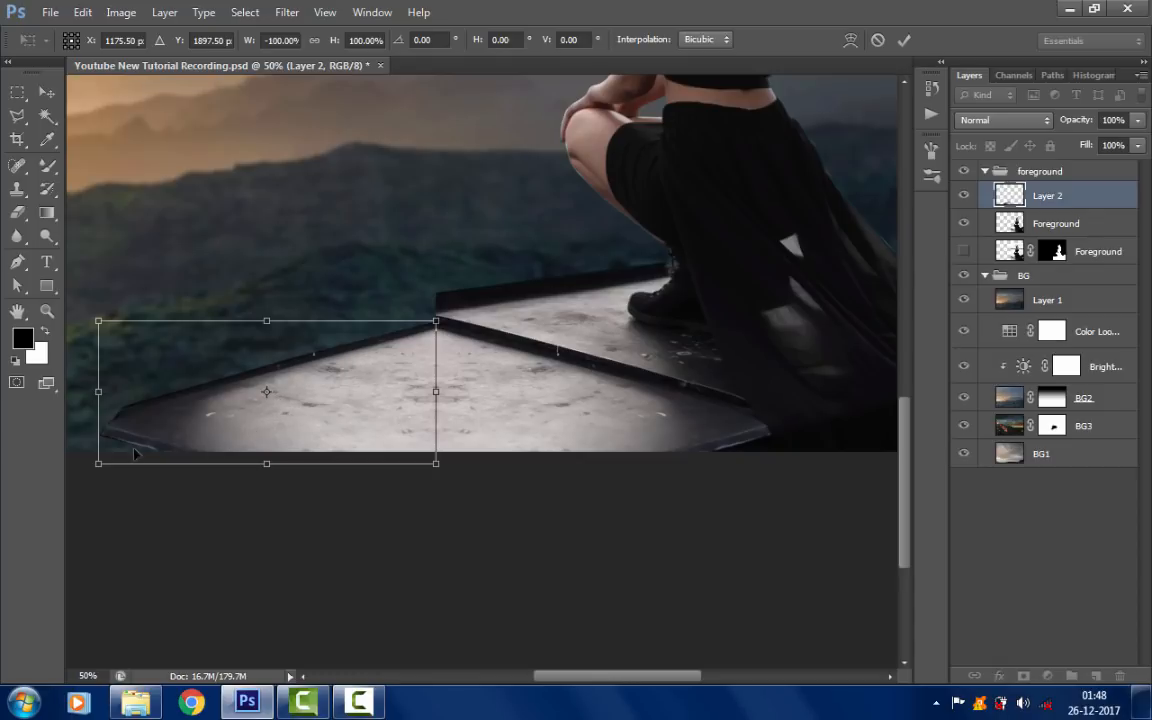
pyautogui.moveTo(96, 466); pyautogui.dragTo(104, 491)
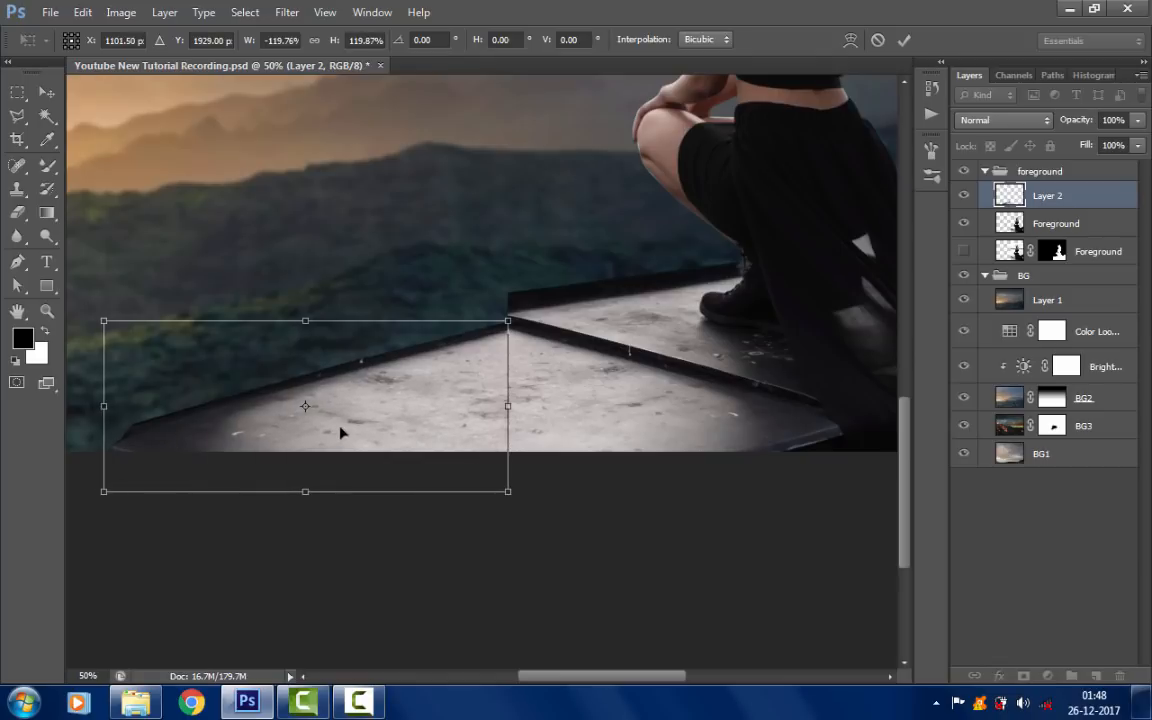
pyautogui.press('Return')
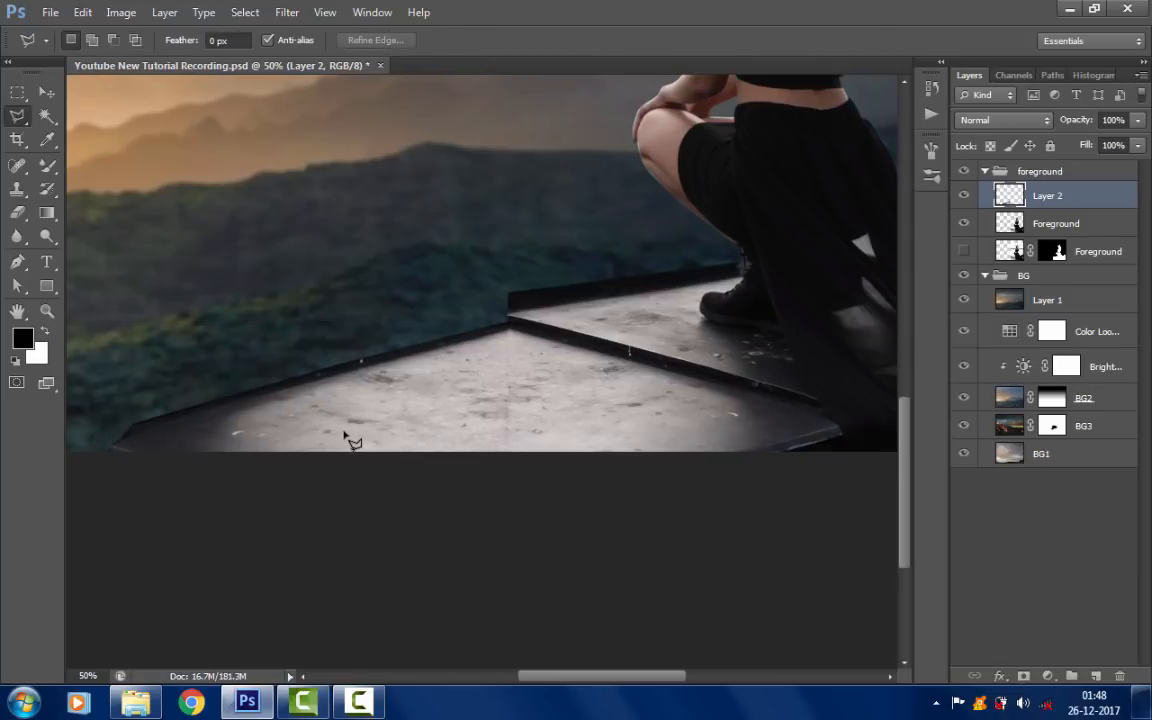
# - Nudge the mirrored slab on Layer 2 to close the thin vertical gap where it meets the original slab
pyautogui.keyDown('ctrl'); pyautogui.click(503, 336); pyautogui.keyUp('ctrl')
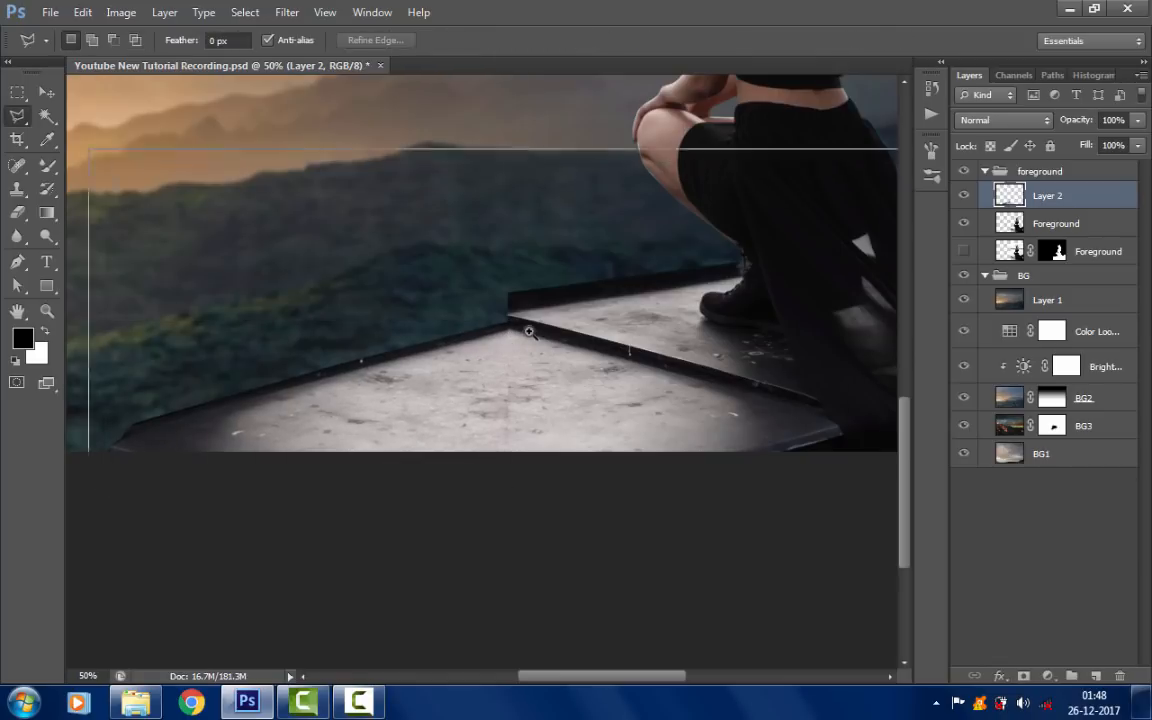
pyautogui.keyDown('ctrl'); pyautogui.click(529, 331); pyautogui.keyUp('ctrl')
pyautogui.press('v')
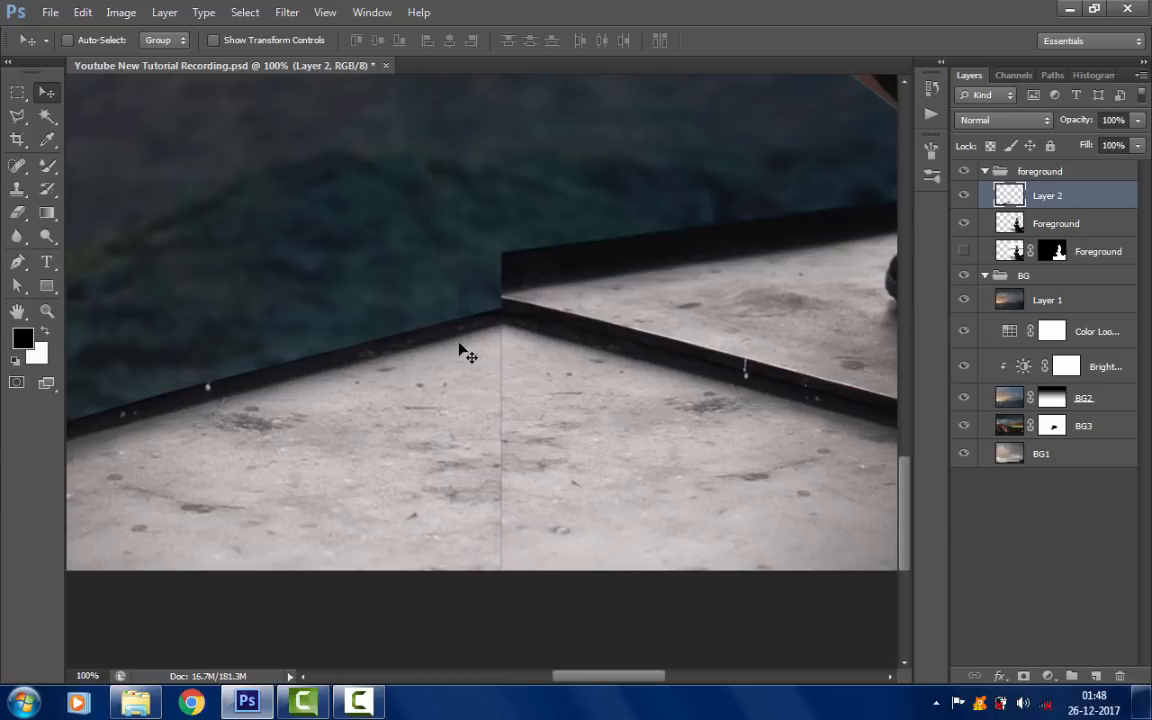
pyautogui.press('Right')
pyautogui.press('Down')
pyautogui.press('Up')
pyautogui.press('Up')
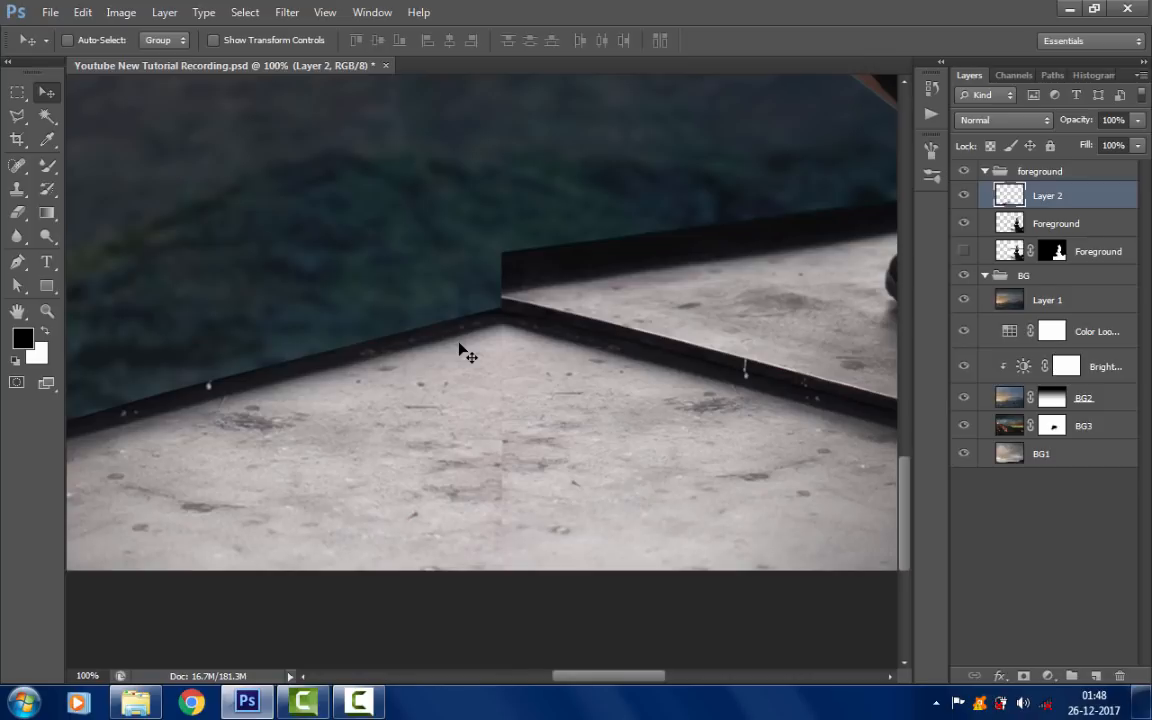
# - Select the dark raised border behind the upper slab with the Polygonal Lasso, delete it from the Foreground layer, and deselect
pyautogui.moveTo(522, 338); pyautogui.dragTo(296, 417)
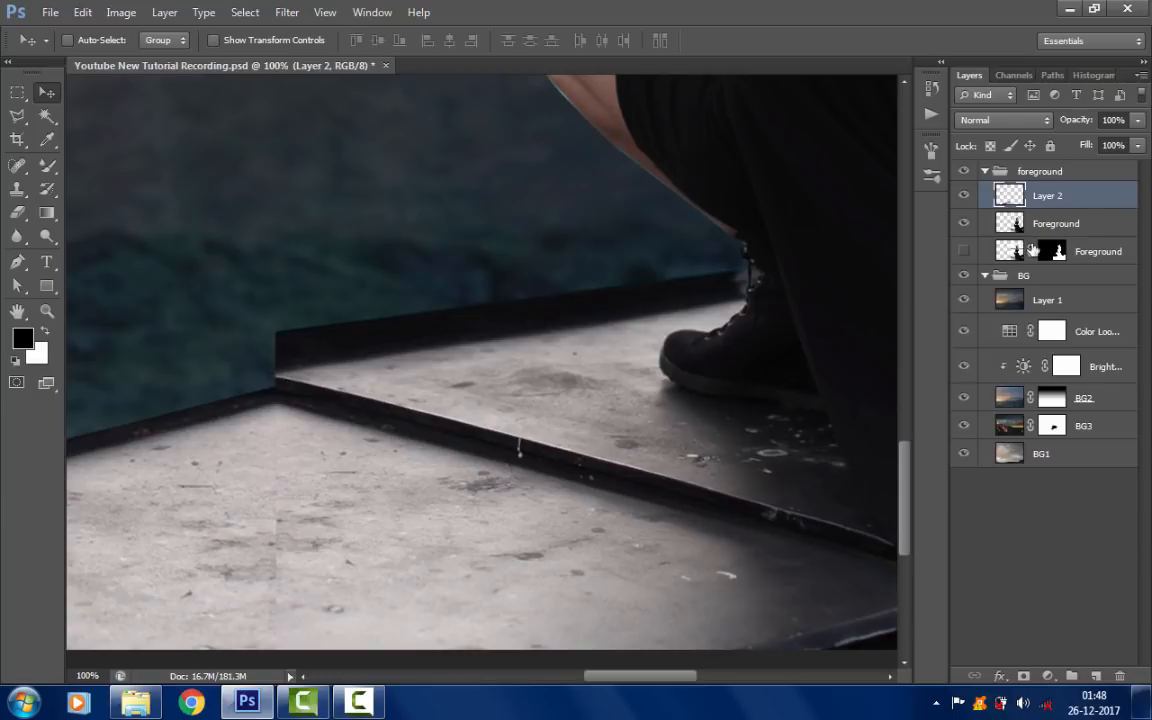
pyautogui.click(1010, 222)
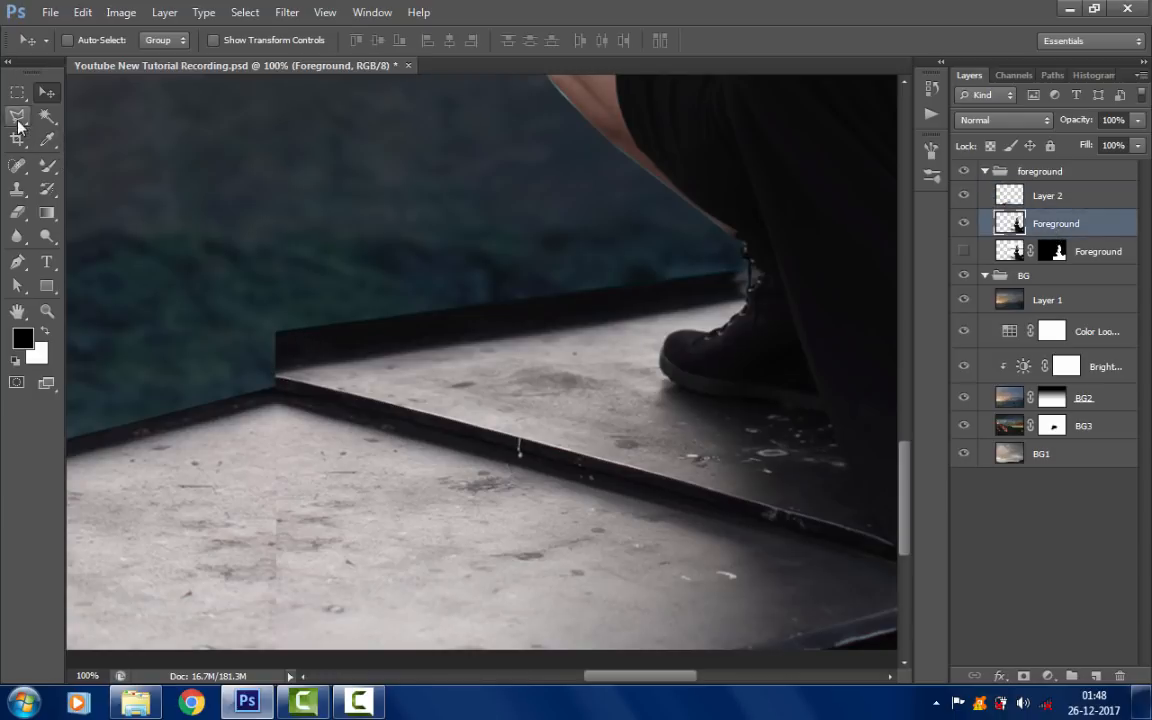
pyautogui.click(18, 119)
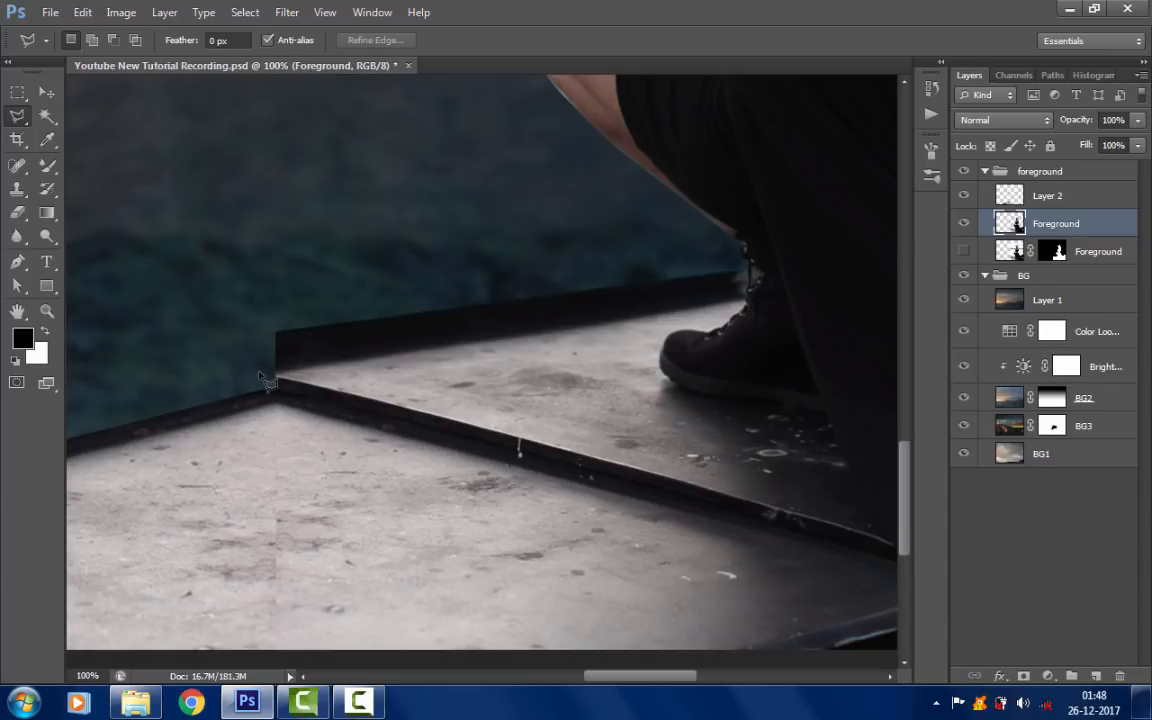
pyautogui.click(260, 370)
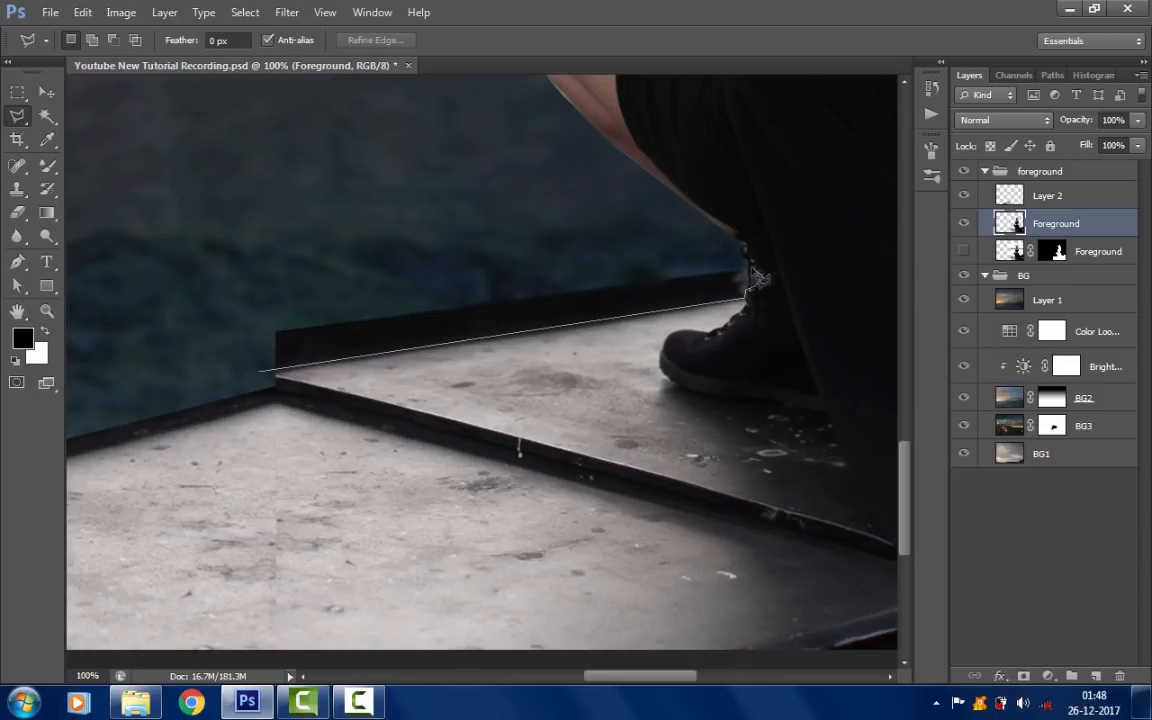
pyautogui.click(758, 277)
pyautogui.click(748, 267)
pyautogui.click(375, 280)
pyautogui.click(270, 297)
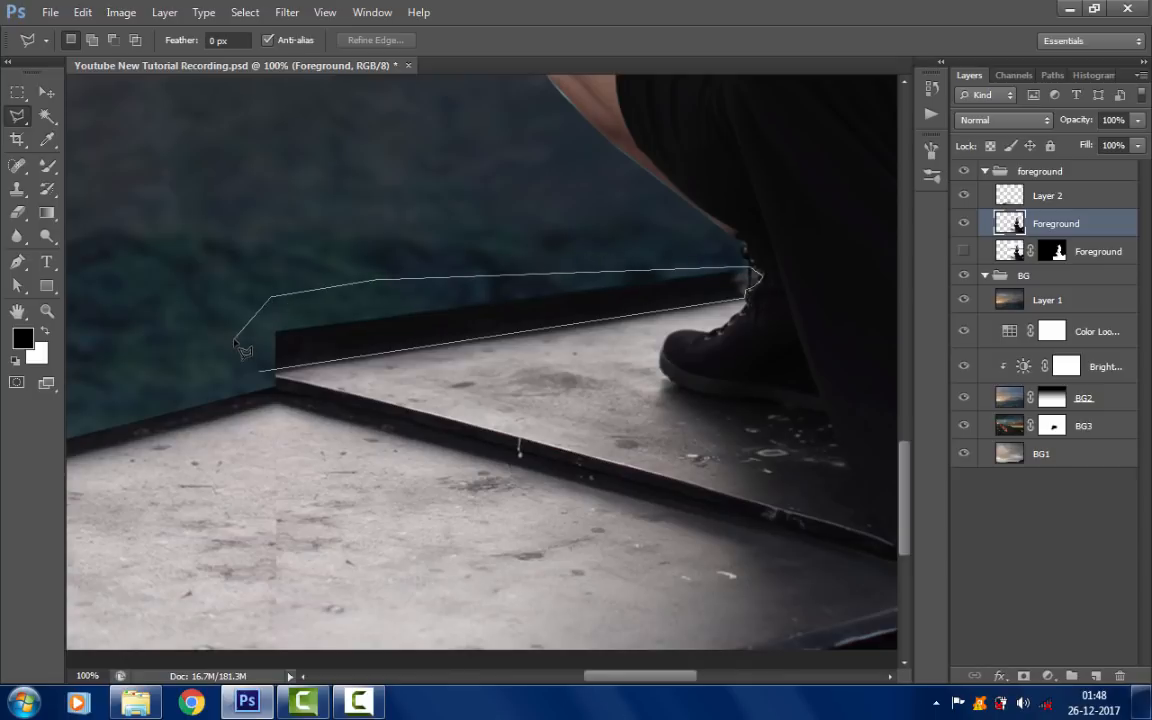
pyautogui.doubleClick(236, 339)
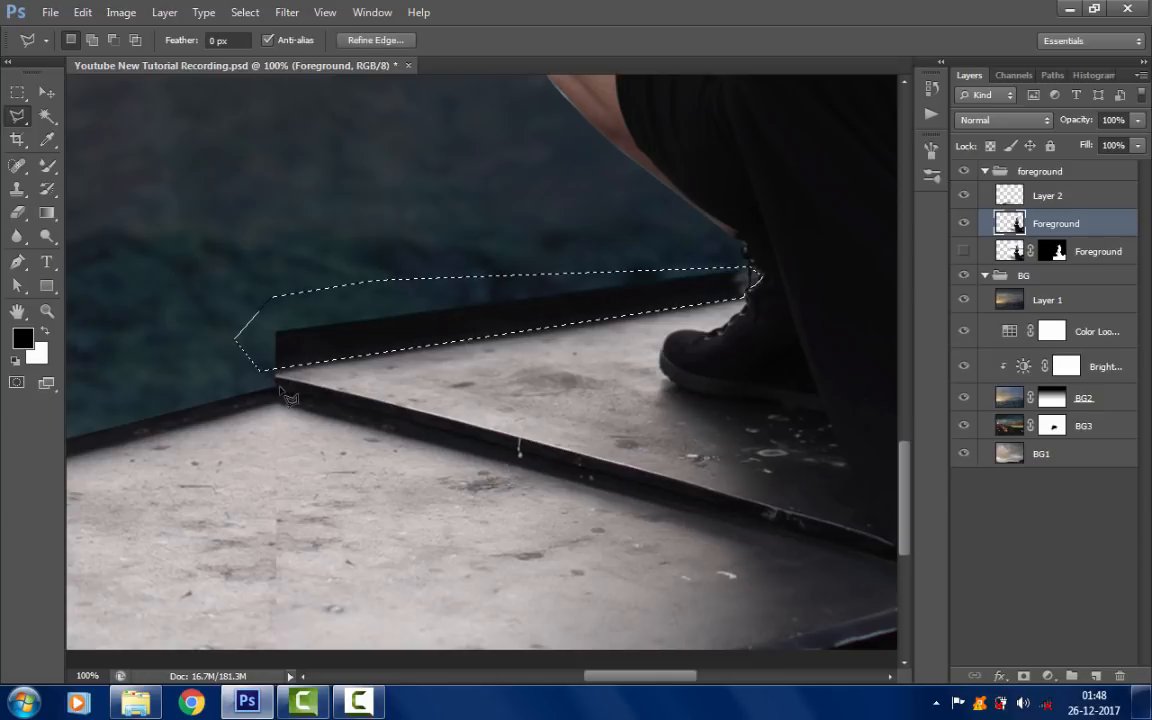
pyautogui.press('Delete')
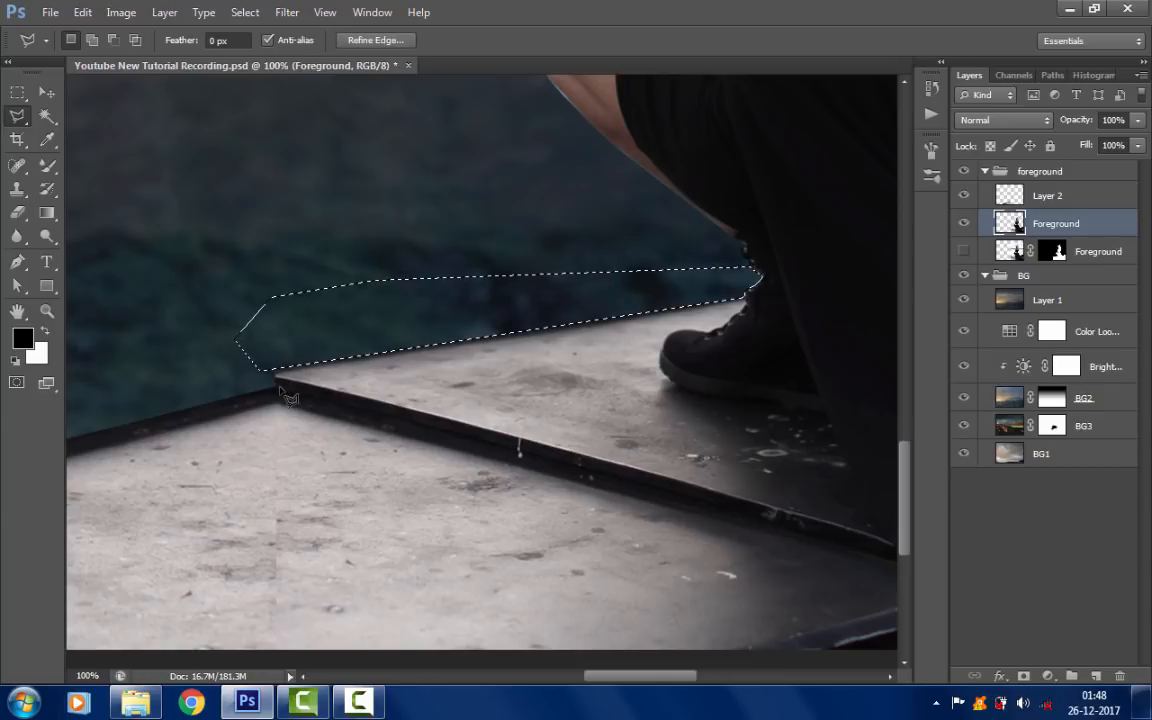
pyautogui.hotkey('ctrl', 'd')
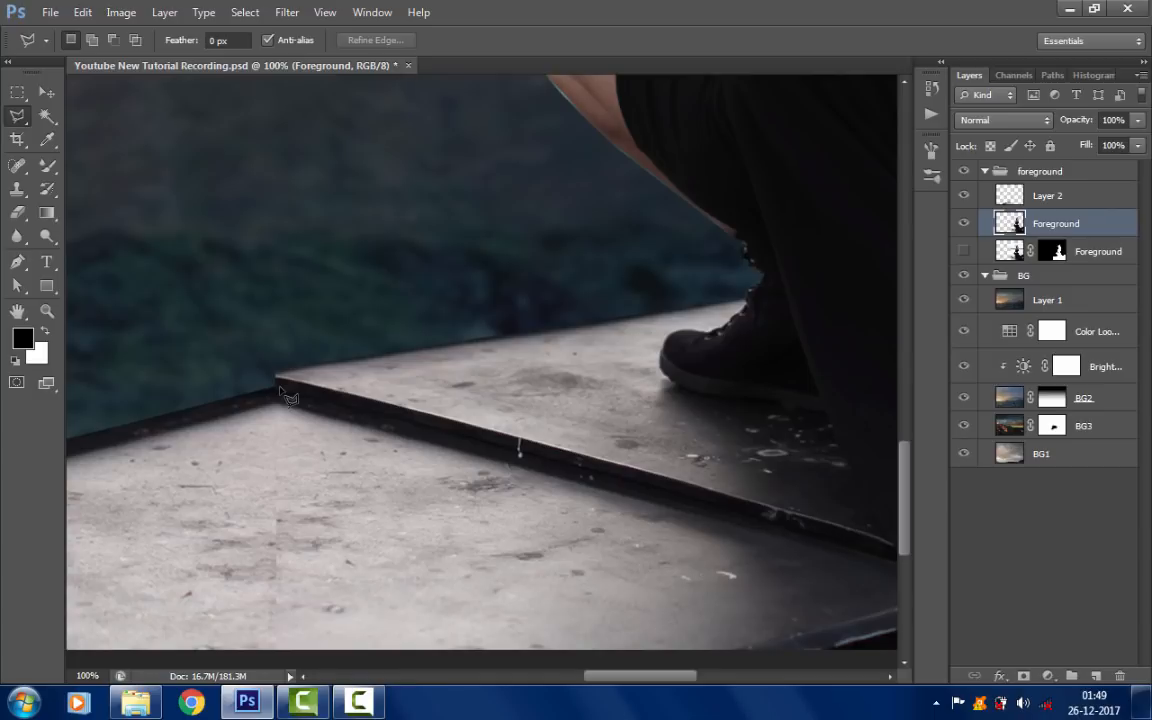
# - Trace the dark fringe along the upper slab's back edge with the Pen tool, make it a selection, delete it from the Foreground layer, and deselect
pyautogui.keyDown('ctrl'); pyautogui.click(283, 321); pyautogui.keyUp('ctrl')
pyautogui.moveTo(279, 336); pyautogui.dragTo(268, 307)
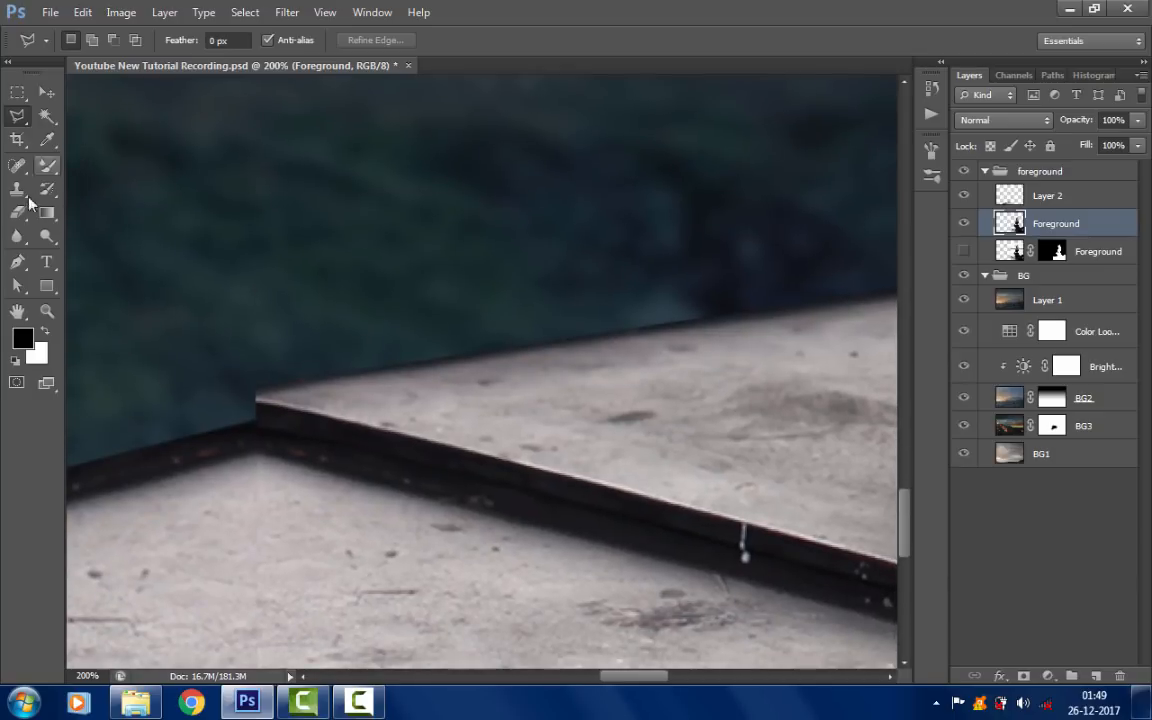
pyautogui.click(17, 261)
pyautogui.click(247, 399)
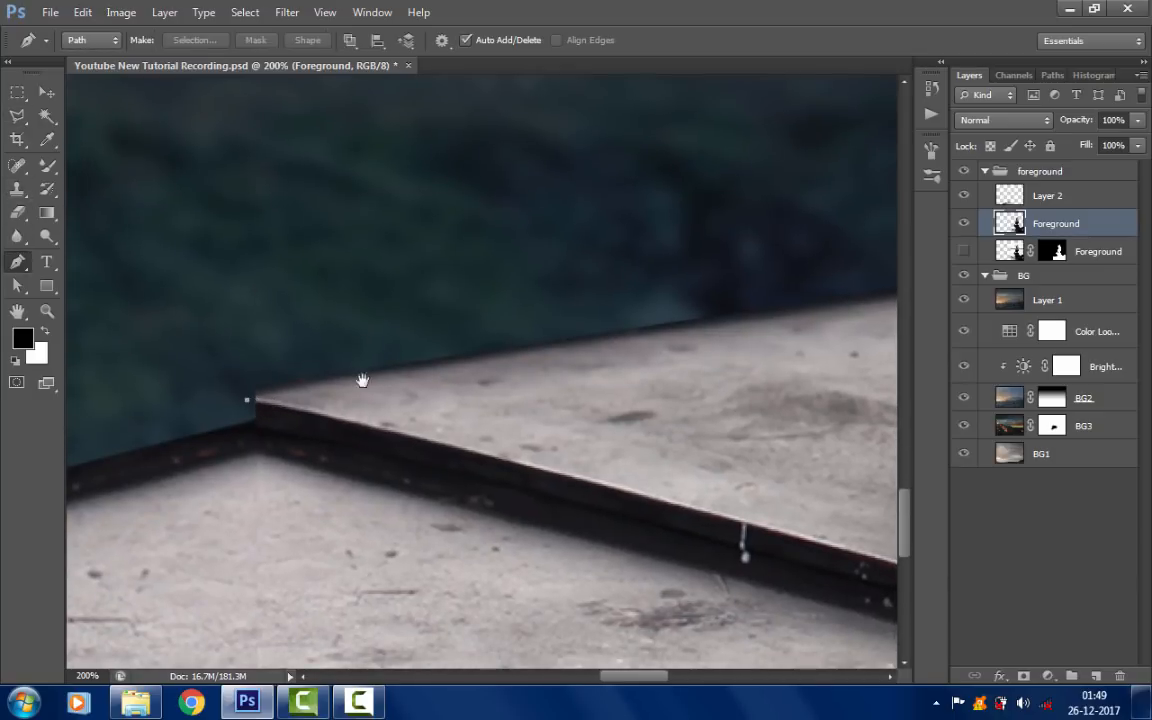
pyautogui.moveTo(891, 355); pyautogui.dragTo(499, 383)
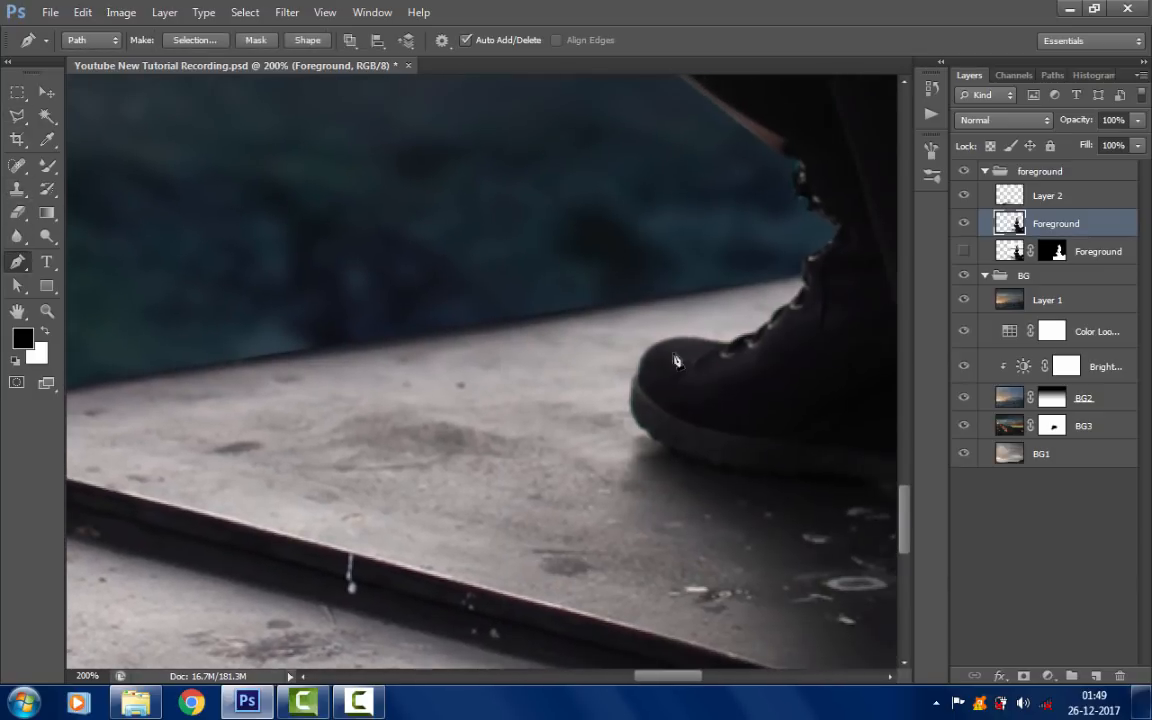
pyautogui.click(801, 279)
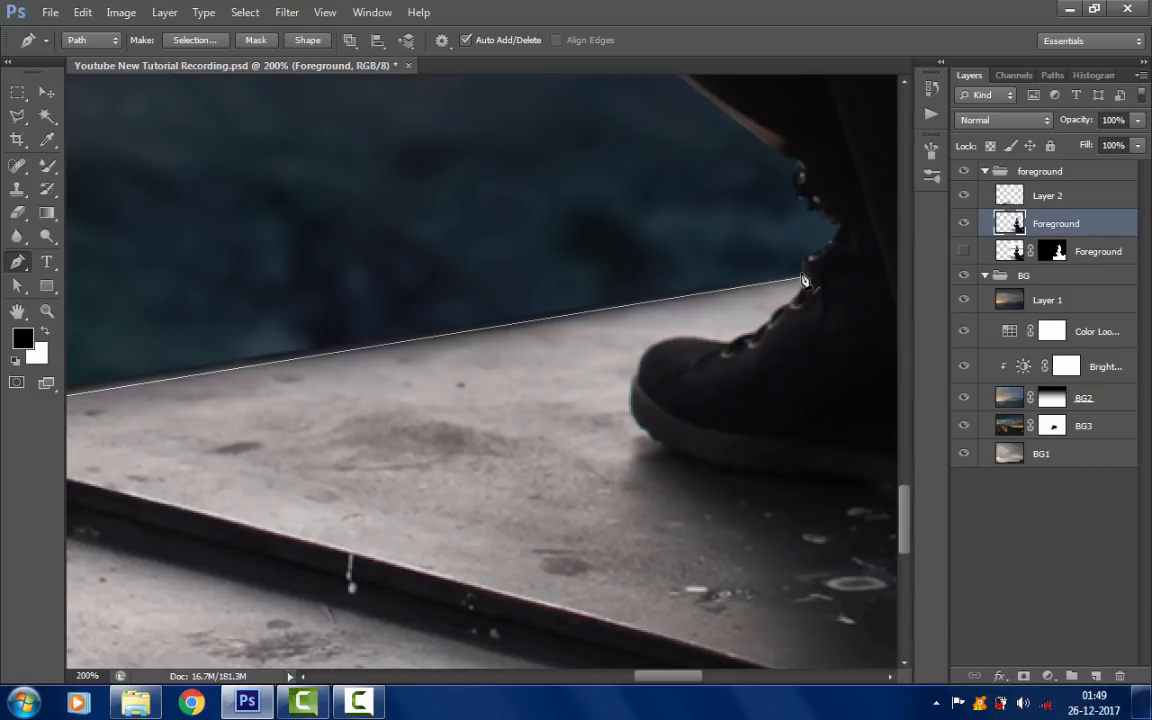
pyautogui.hscroll(-5, 802, 249)
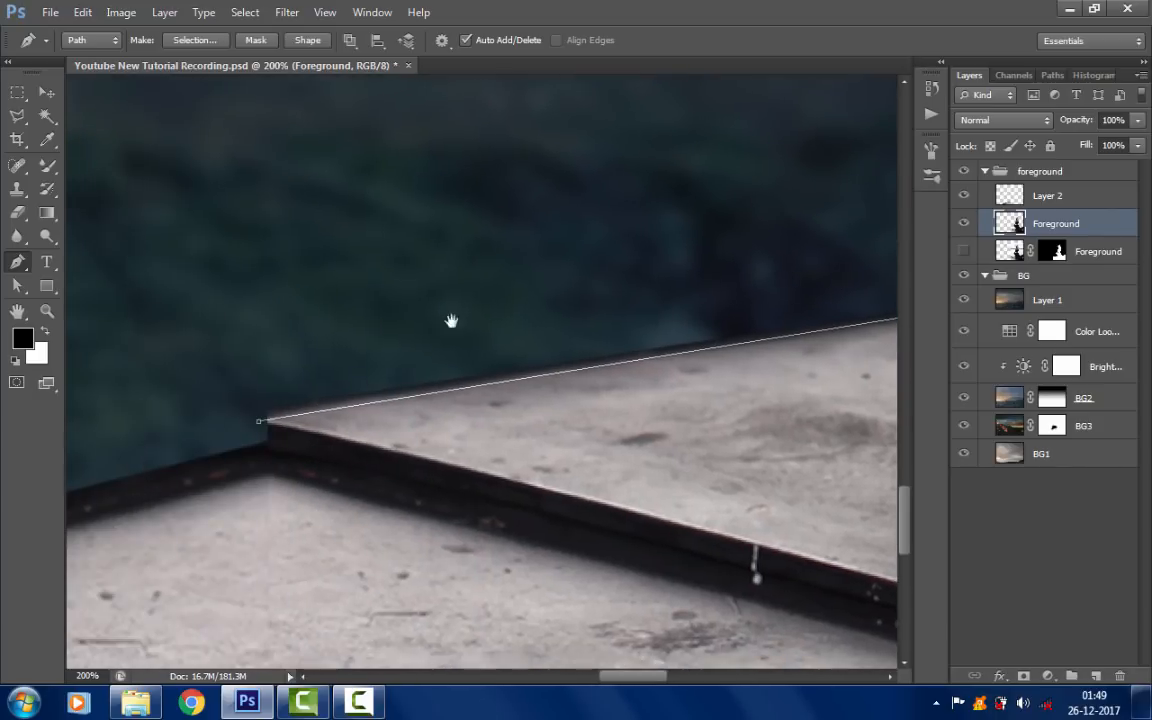
pyautogui.moveTo(224, 380); pyautogui.dragTo(232, 412)
pyautogui.click(259, 421)
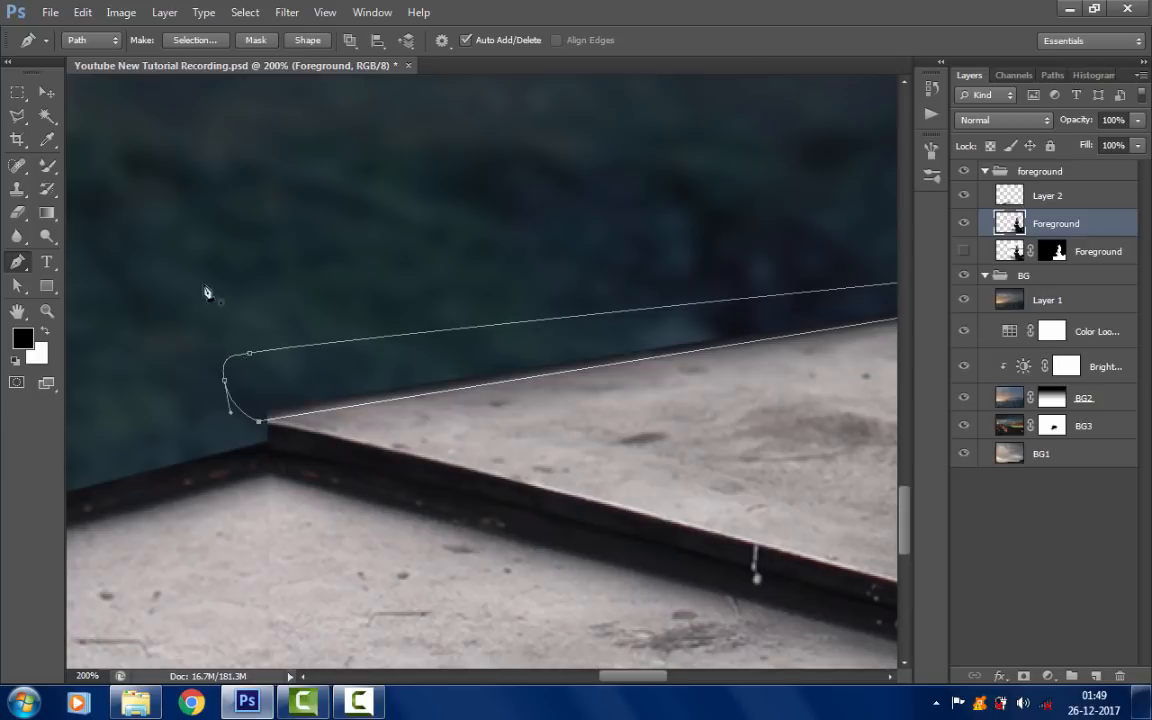
pyautogui.click(190, 42)
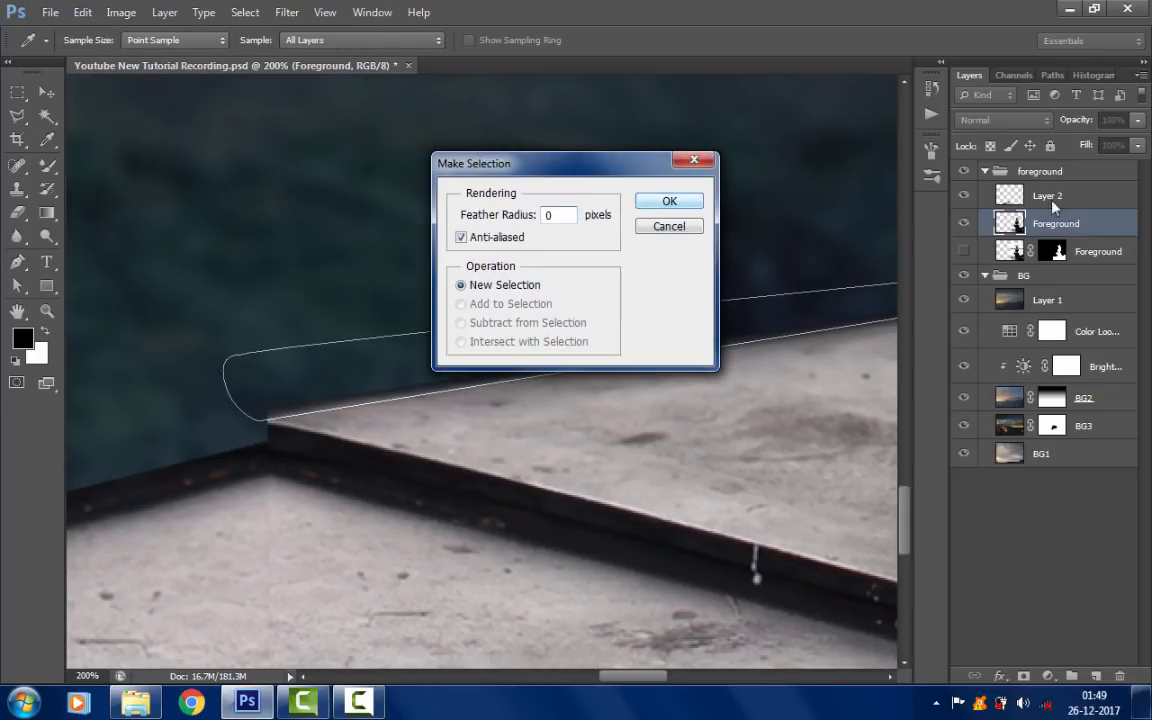
pyautogui.click(668, 198)
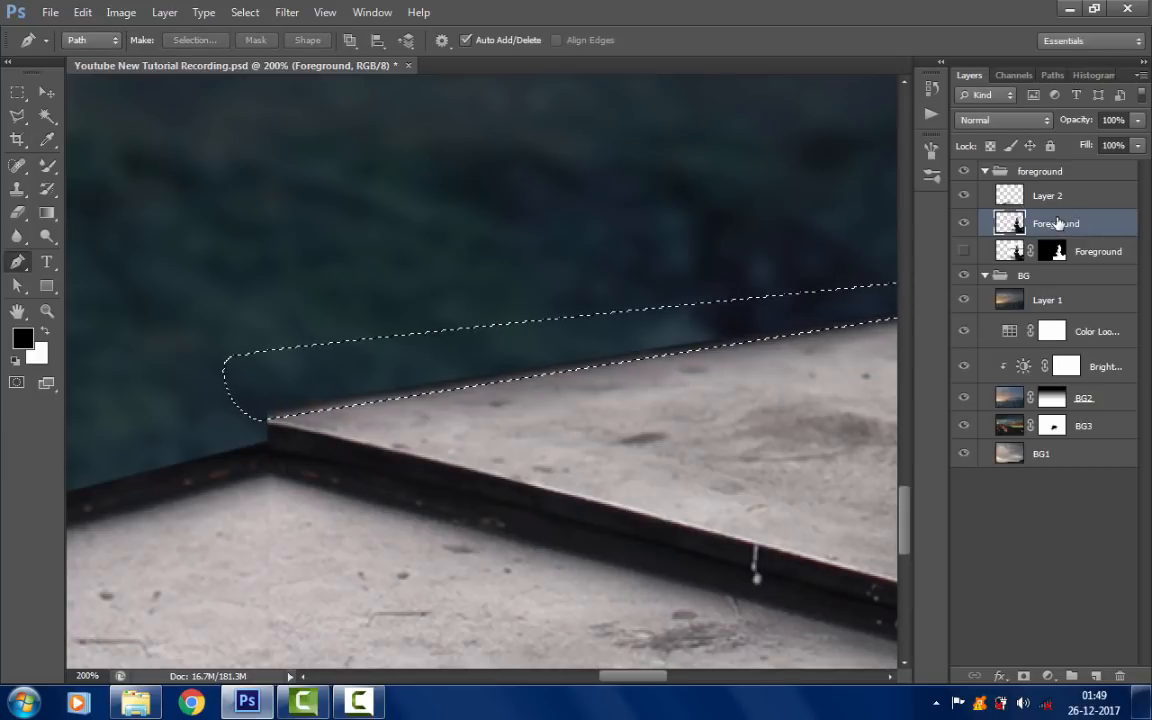
pyautogui.hotkey('ctrl', 'd')
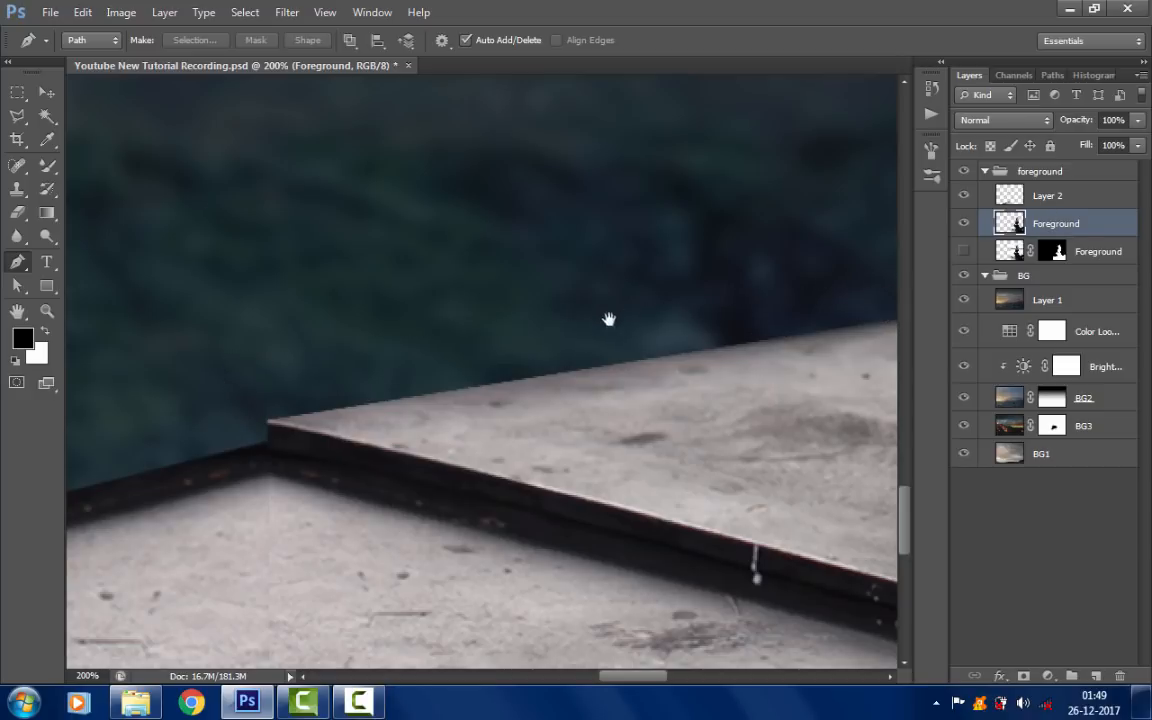
# - Draw a closed Pen path around the dark raised border behind the mirrored lower slab, from its outer end to the upper slab's corner
pyautogui.moveTo(609, 319); pyautogui.dragTo(1028, 144)
pyautogui.moveTo(275, 334); pyautogui.dragTo(495, 301)
pyautogui.hotkey('ctrl', '-')
pyautogui.moveTo(422, 375); pyautogui.dragTo(521, 399)
pyautogui.click(147, 452)
pyautogui.click(645, 395)
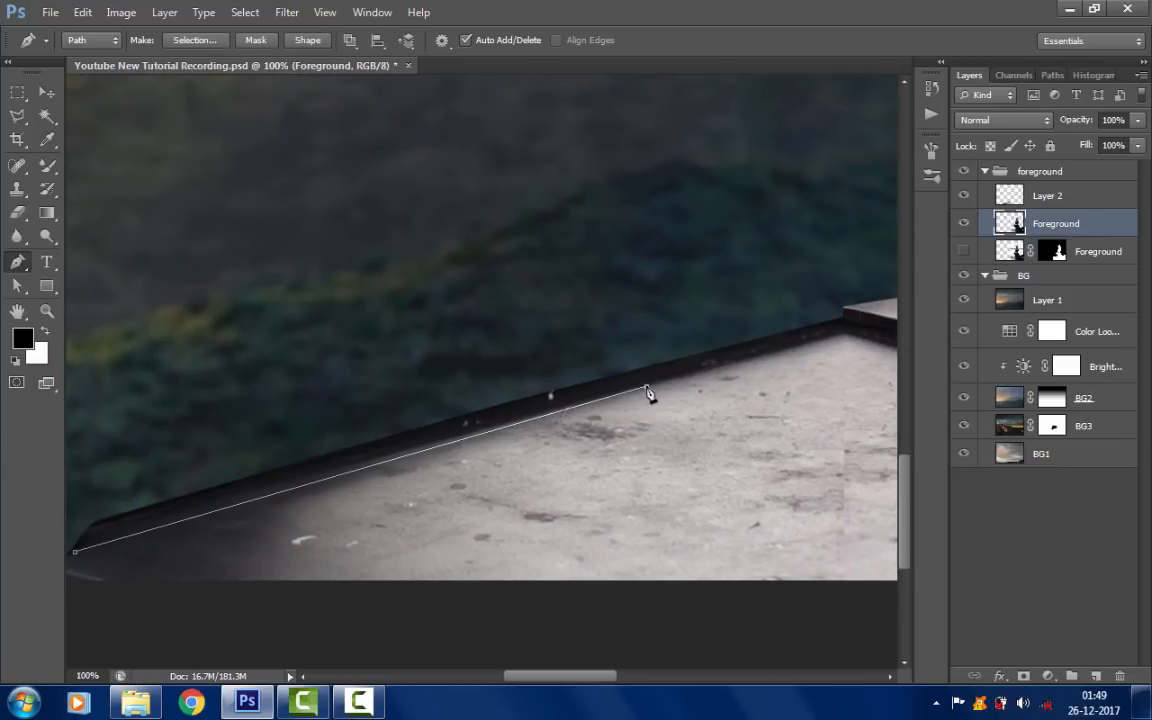
pyautogui.moveTo(847, 350); pyautogui.dragTo(672, 397)
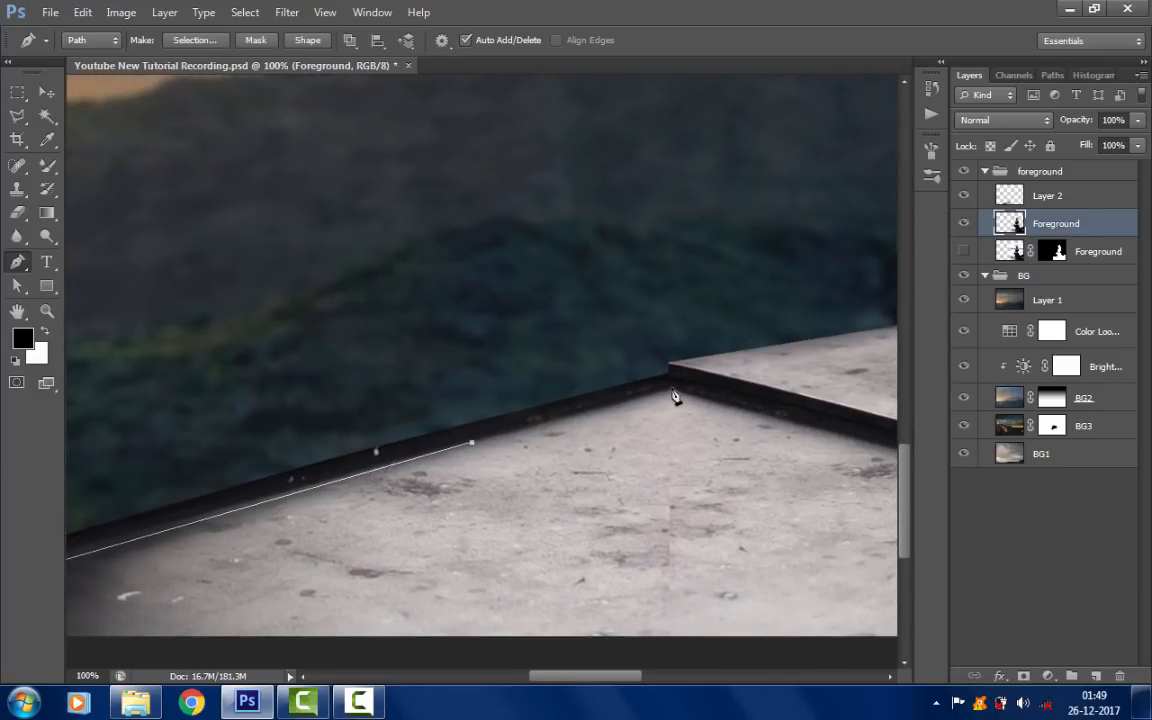
pyautogui.click(673, 391)
pyautogui.moveTo(597, 365); pyautogui.dragTo(741, 334)
pyautogui.moveTo(193, 452); pyautogui.dragTo(471, 388)
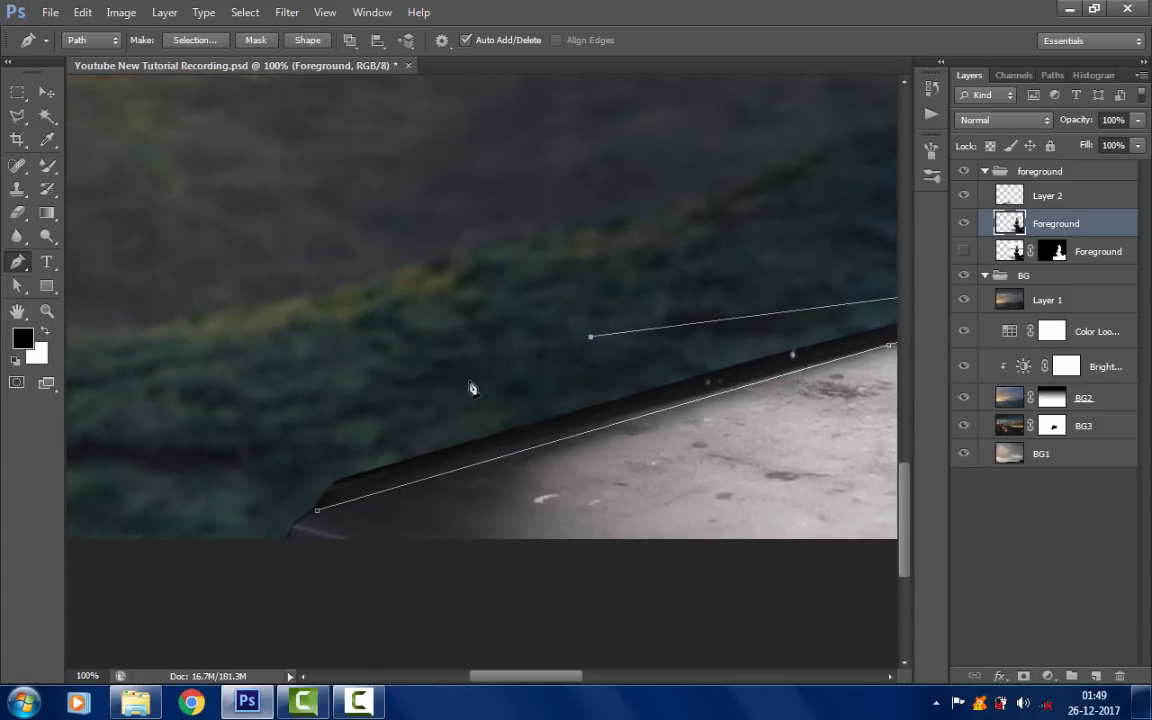
pyautogui.click(331, 397)
pyautogui.click(279, 446)
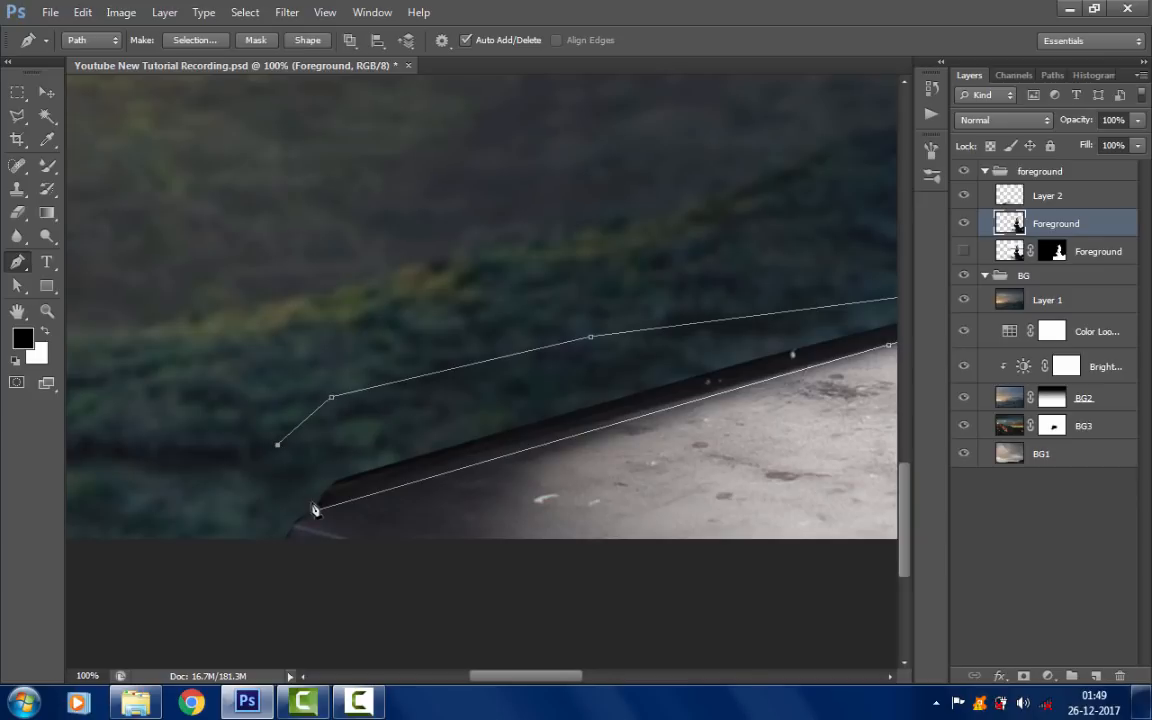
pyautogui.click(316, 508)
# - Turn the border path into a selection with 0 px feather, delete that area from Layer 2, and deselect
pyautogui.click(196, 40)
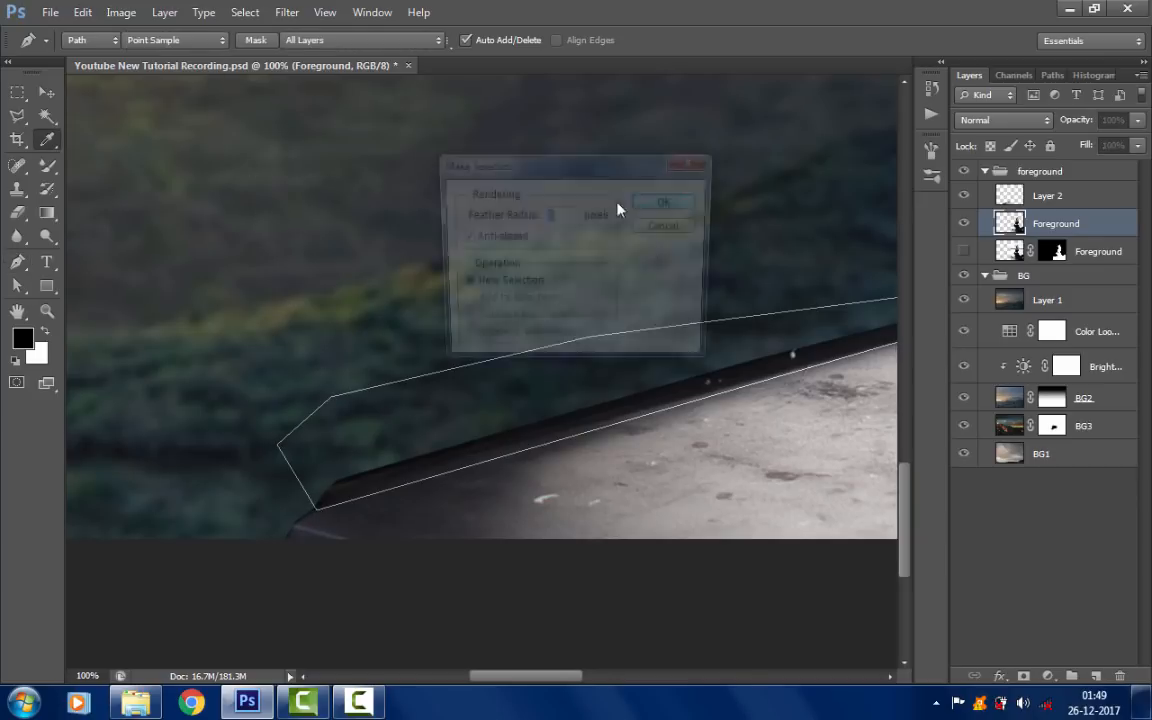
pyautogui.click(665, 203)
pyautogui.moveTo(716, 311); pyautogui.dragTo(445, 425)
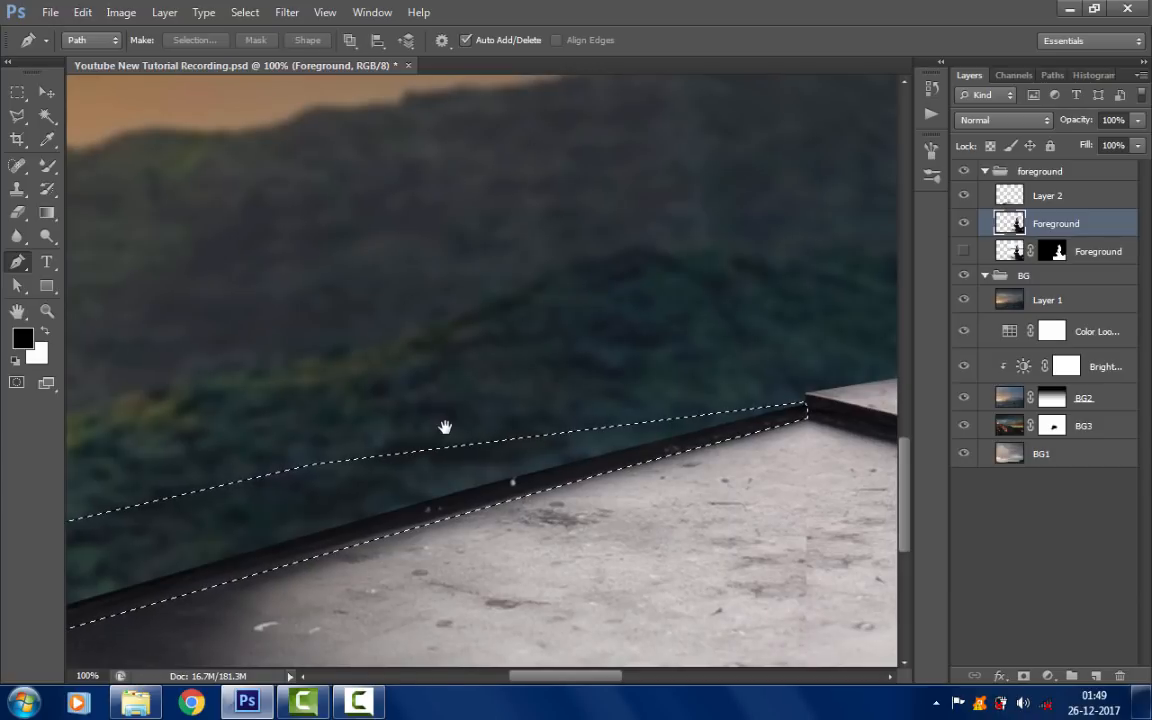
pyautogui.click(1050, 197)
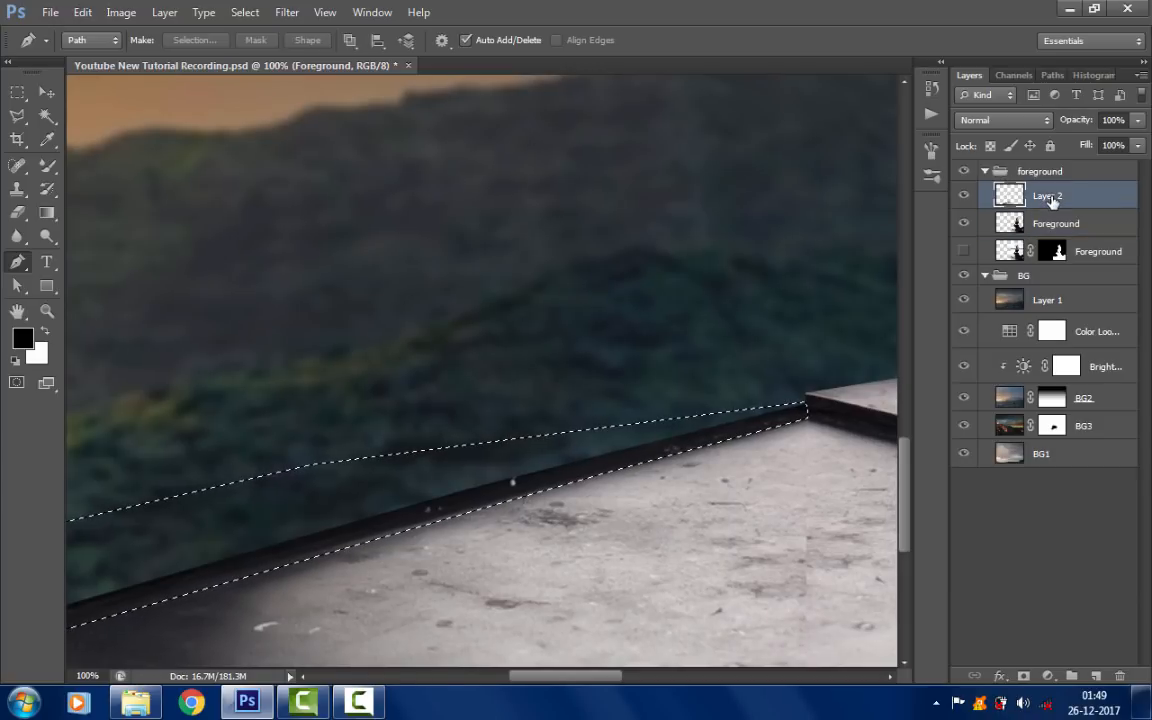
pyautogui.press('Delete')
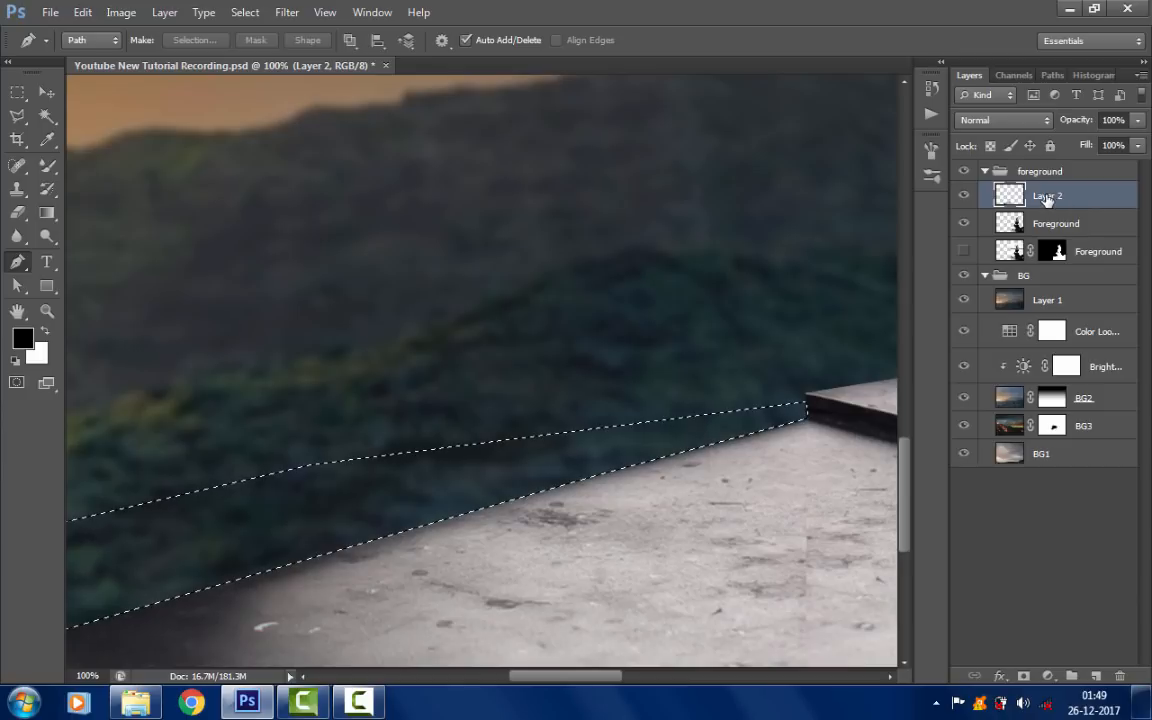
pyautogui.hotkey('ctrl', 'd')
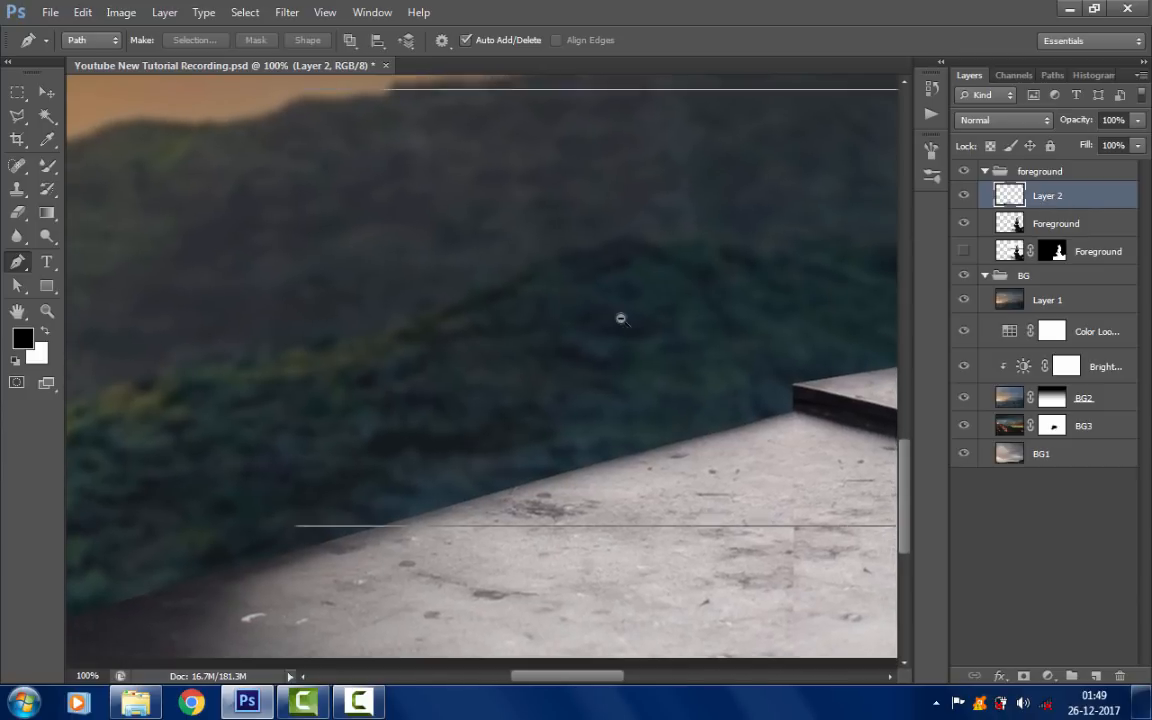
# - Merge the mirrored slab on Layer 2 with the visible Foreground layer
pyautogui.keyDown('alt'); pyautogui.click(630, 322); pyautogui.keyUp('alt')
pyautogui.moveTo(640, 327); pyautogui.dragTo(584, 276)
pyautogui.click(589, 426)
pyautogui.click(589, 426)
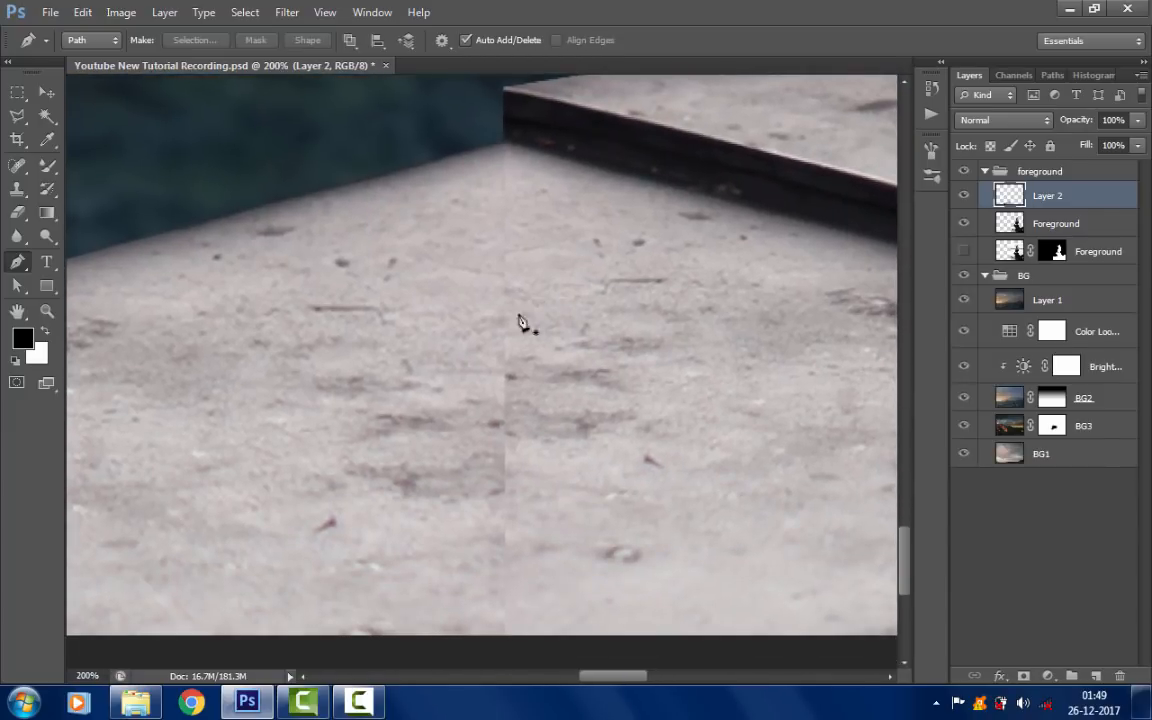
pyautogui.keyDown('ctrl'); pyautogui.click(1066, 225); pyautogui.keyUp('ctrl')
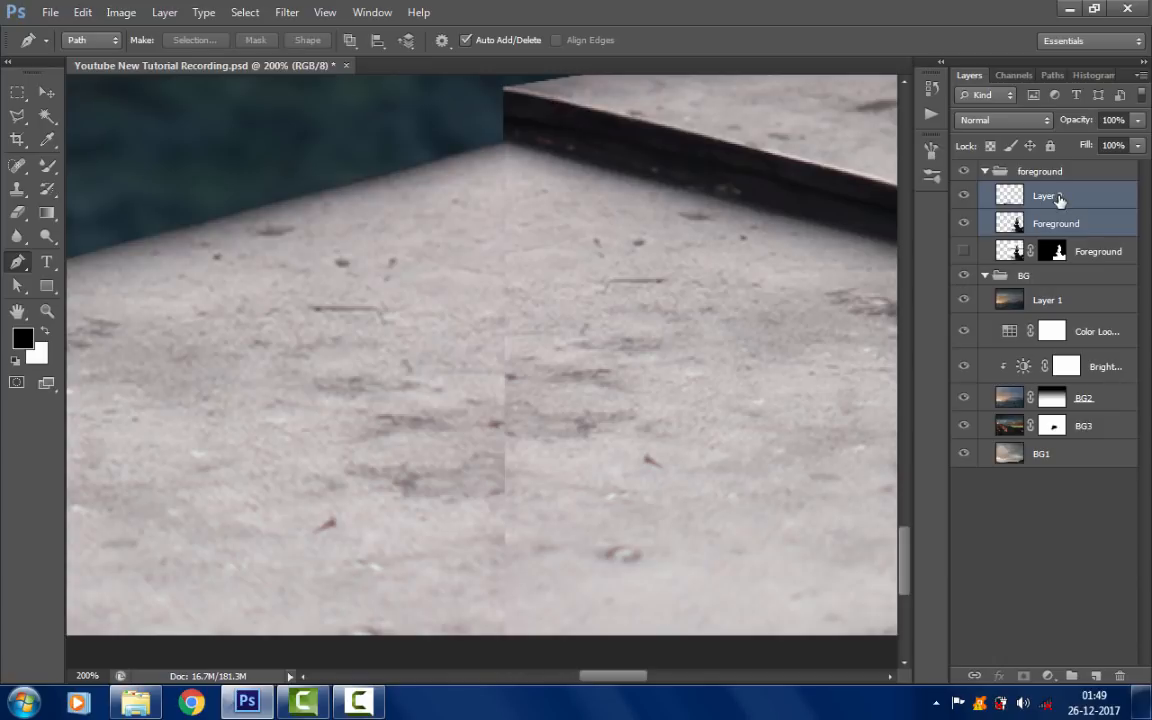
pyautogui.hotkey('ctrl', 'e')
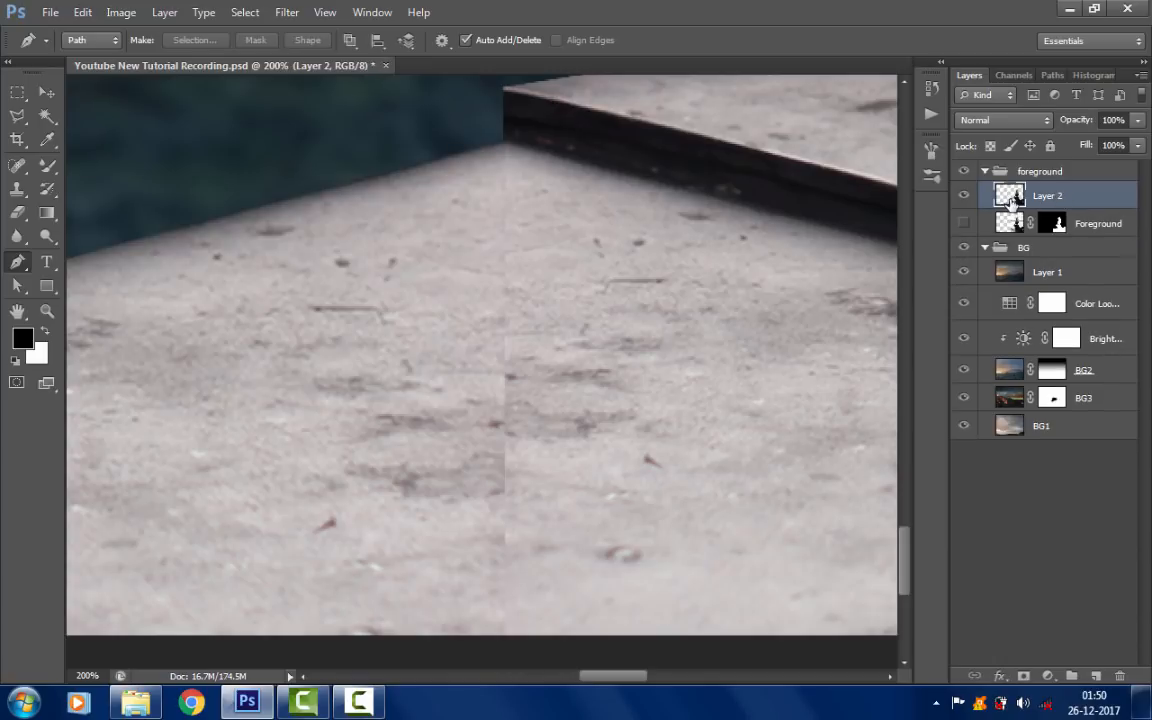
# - Add a new layer above Layer 2 and blend the vertical seam on the lower slab with a 19 px Spot Healing Brush
pyautogui.click(20, 172)
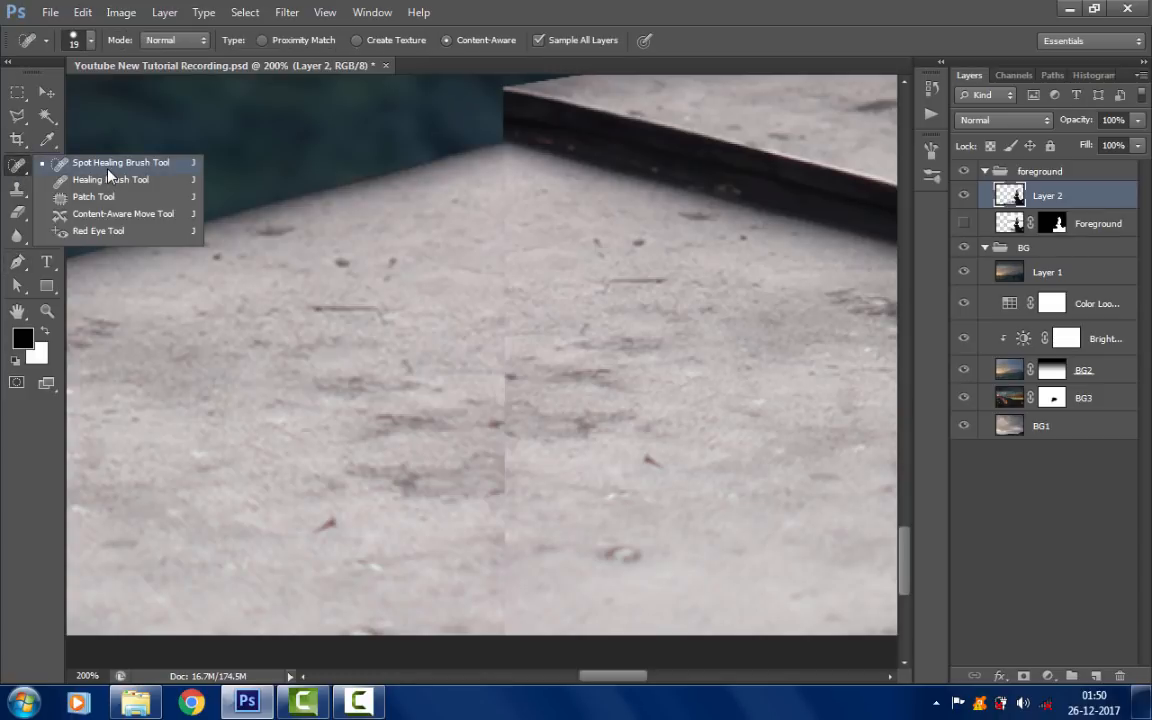
pyautogui.click(108, 166)
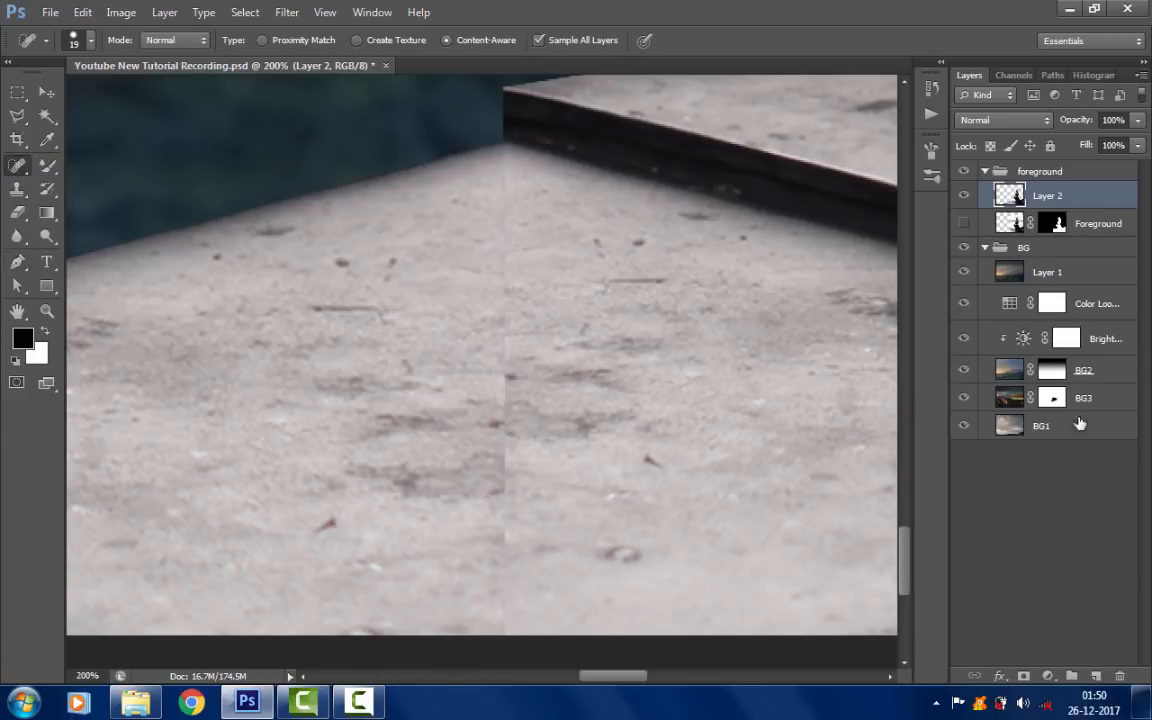
pyautogui.click(1096, 676)
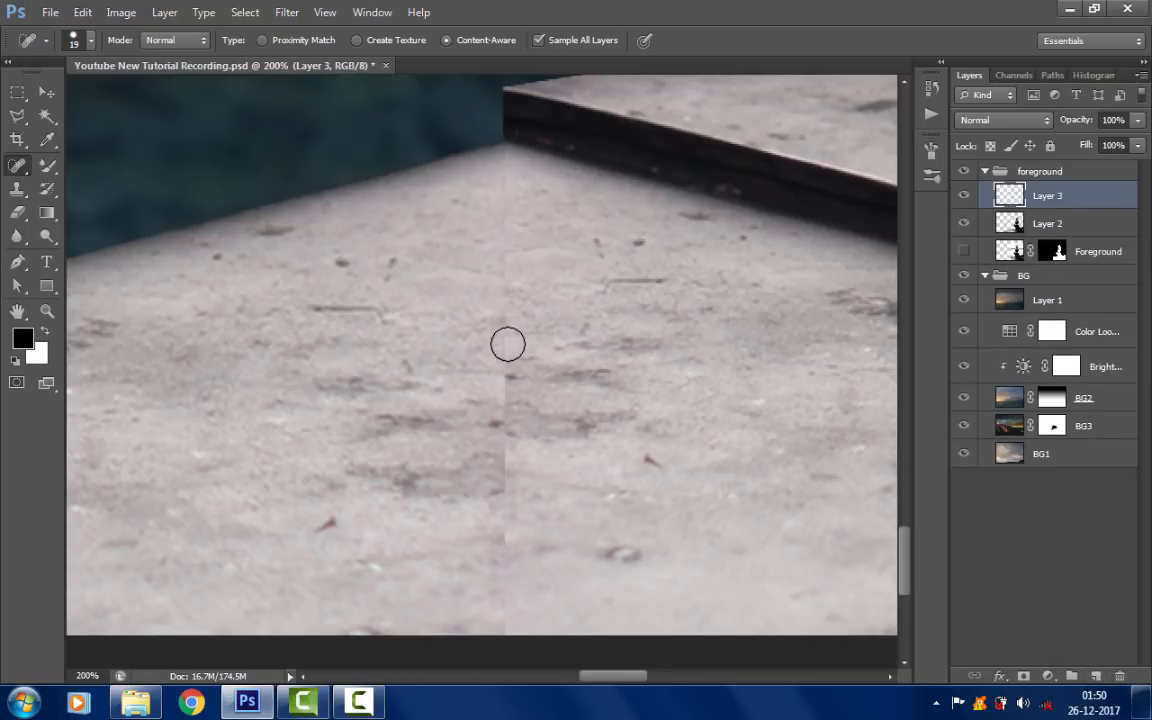
pyautogui.moveTo(507, 341)
pyautogui.mouseDown()
pyautogui.moveTo(494, 450)
pyautogui.moveTo(515, 609)
pyautogui.mouseUp()
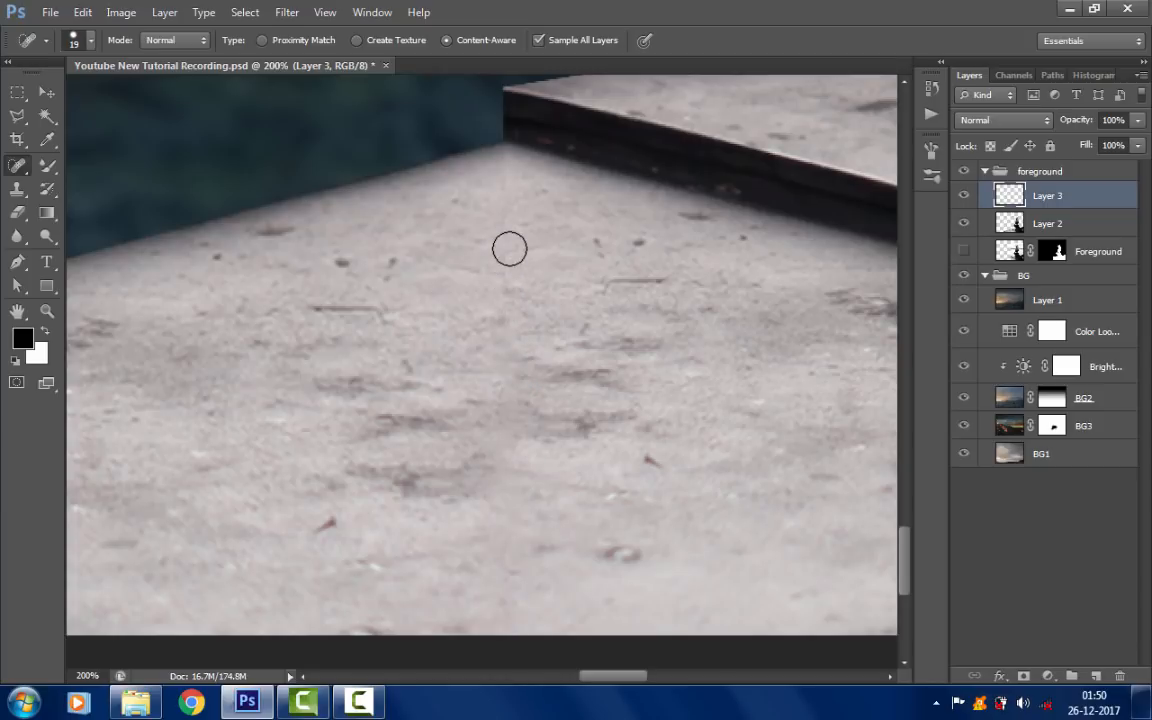
pyautogui.moveTo(509, 247); pyautogui.dragTo(506, 316)
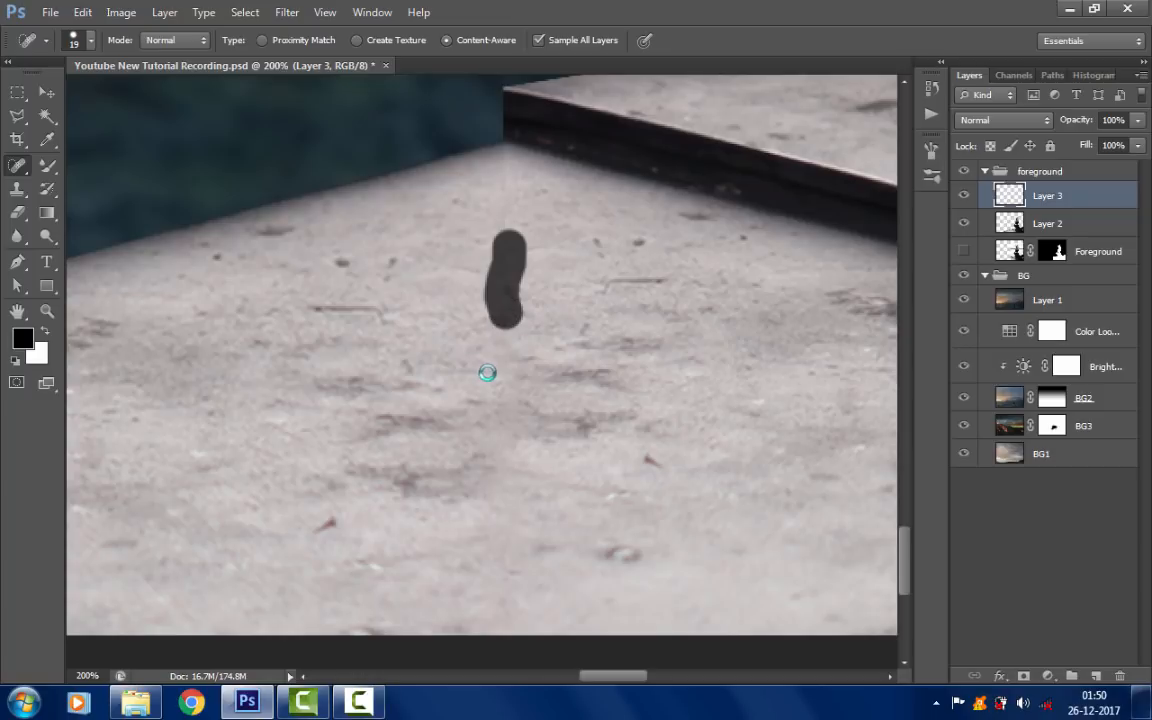
# - Heal the remaining seam near the lower slab's back corner on Layer 3 with the Spot Healing Brush reduced to 8 px and smaller
pyautogui.scroll(1, 503, 268)
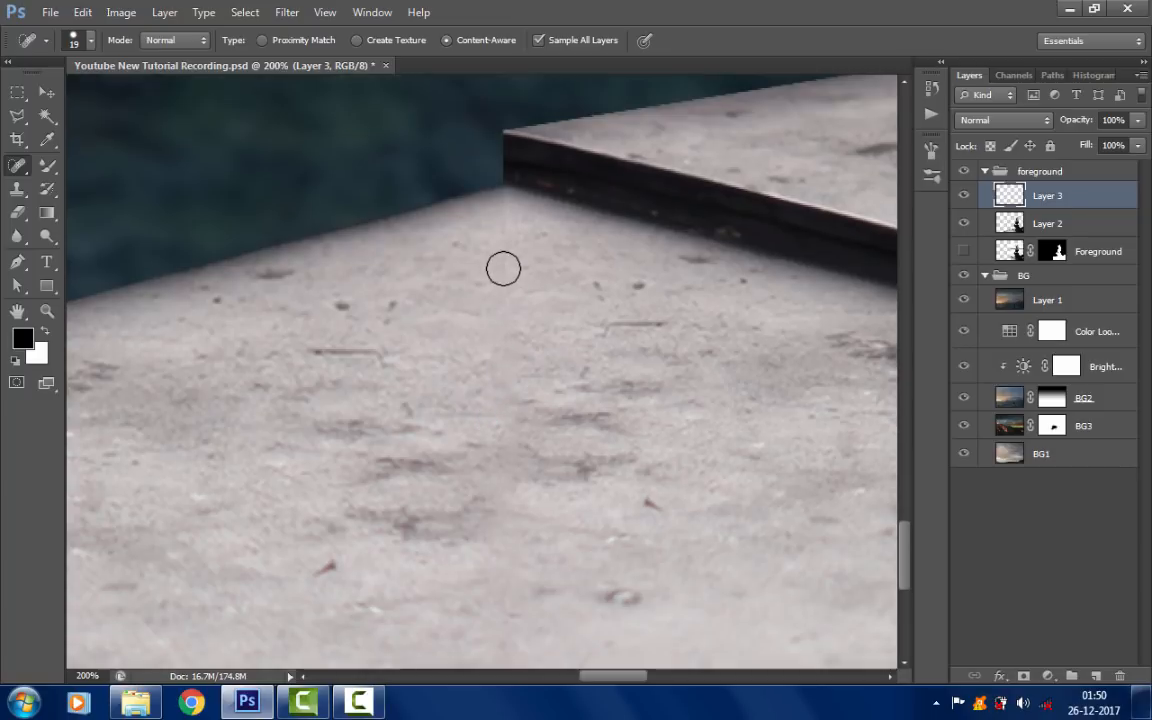
pyautogui.scroll(1, 506, 275)
pyautogui.scroll(1, 505, 296)
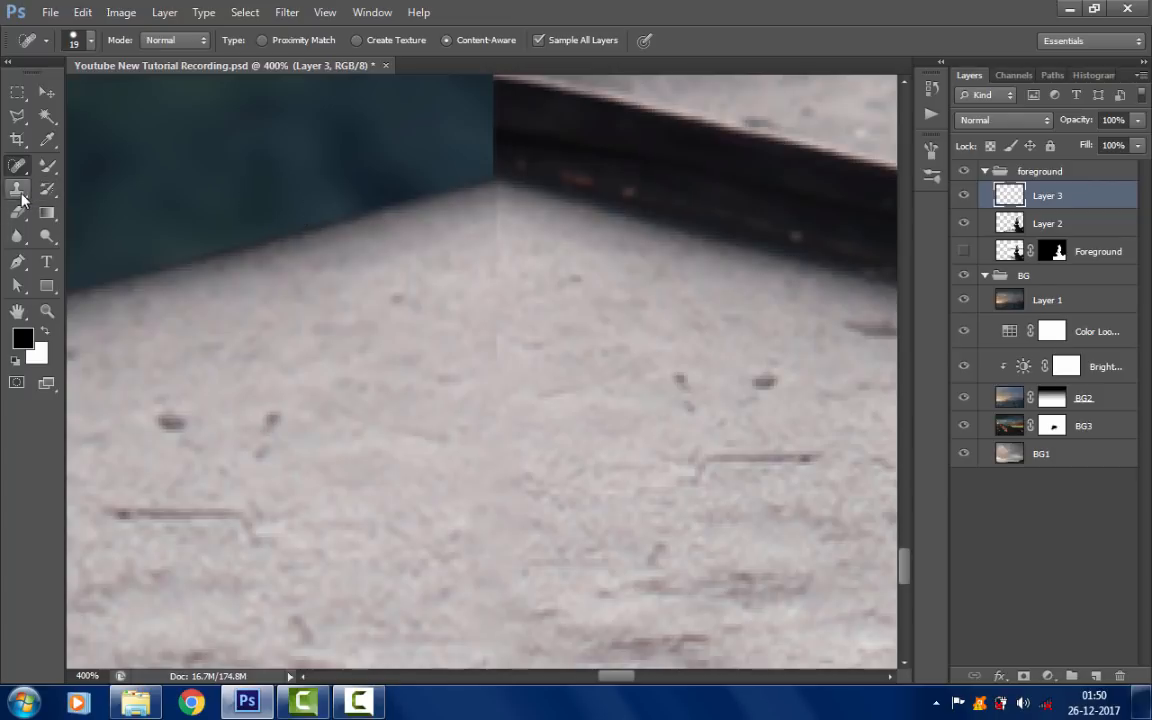
pyautogui.press('[')
pyautogui.press('[')
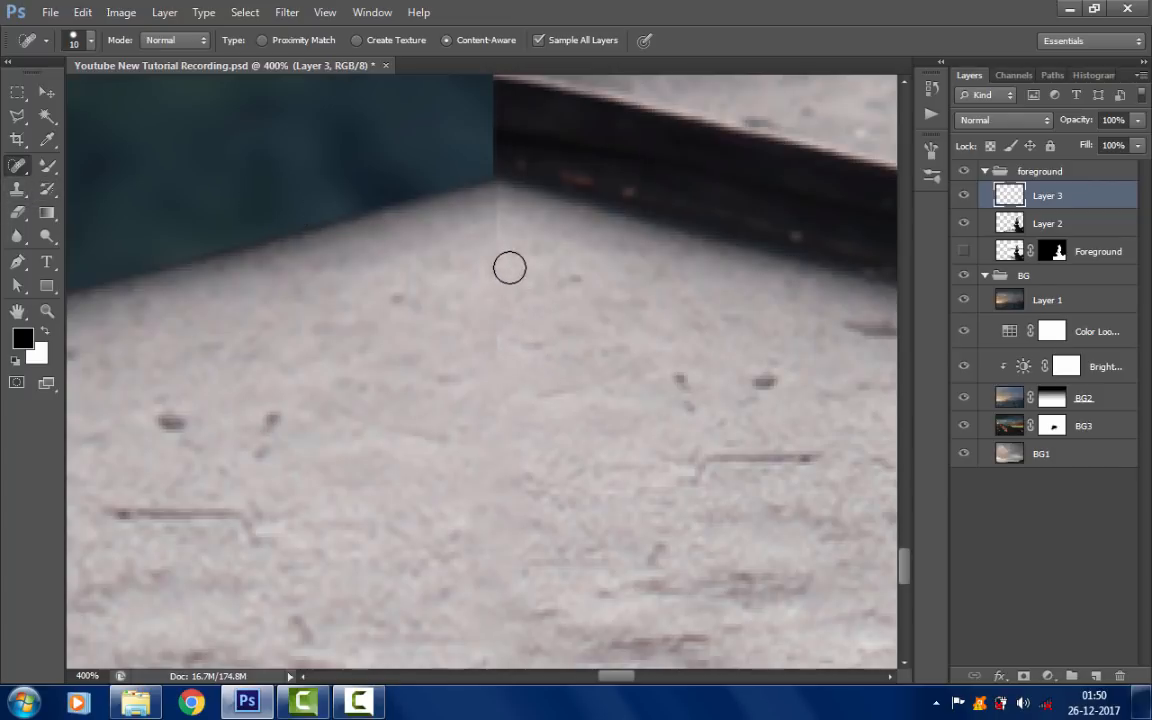
pyautogui.moveTo(500, 230)
pyautogui.mouseDown()
pyautogui.moveTo(500, 338)
pyautogui.moveTo(501, 273)
pyautogui.mouseUp()
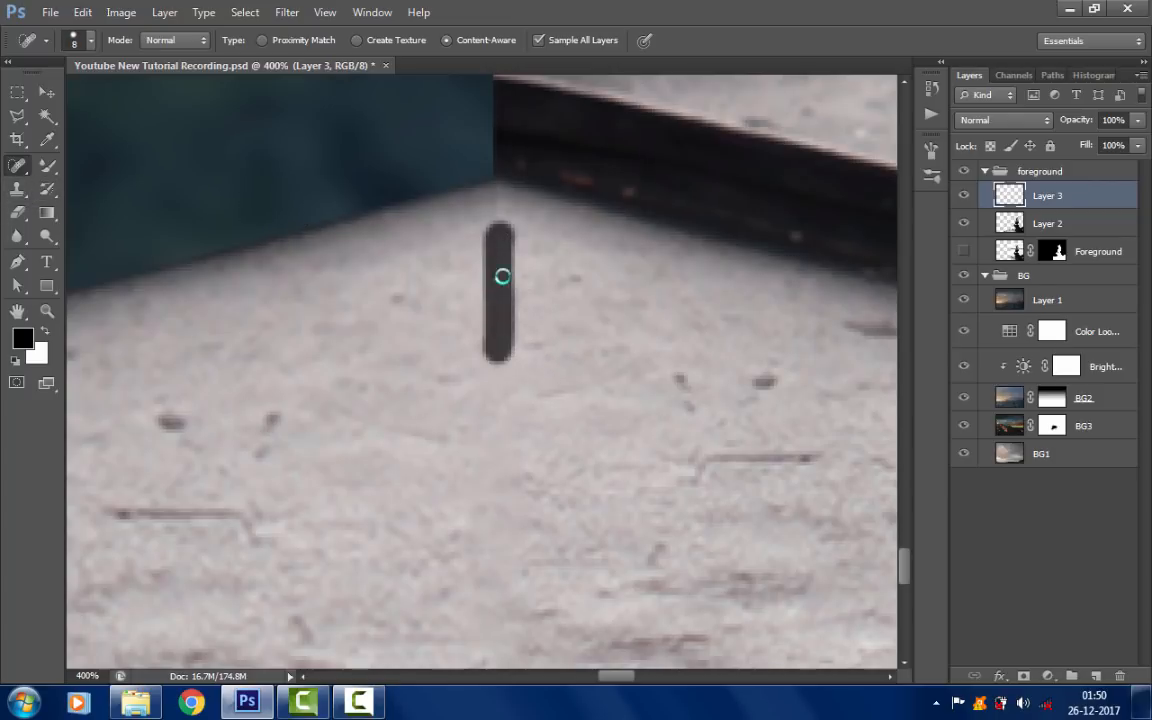
pyautogui.press('[')
pyautogui.press('[')
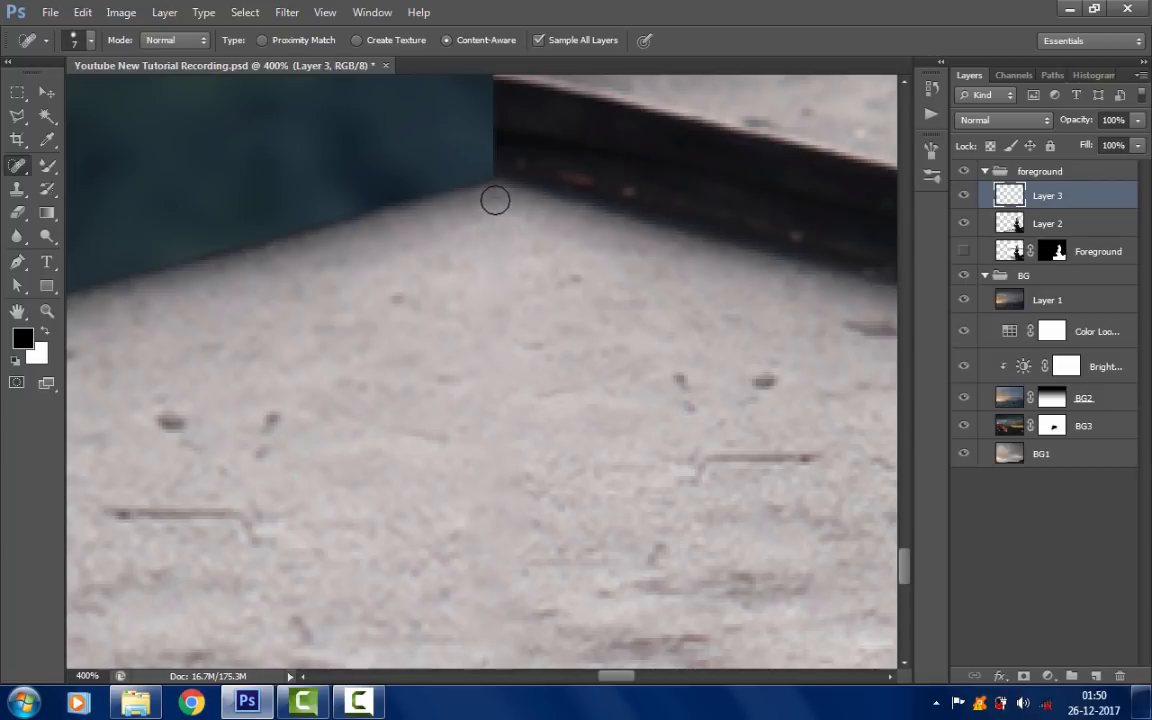
pyautogui.moveTo(537, 283); pyautogui.dragTo(571, 250)
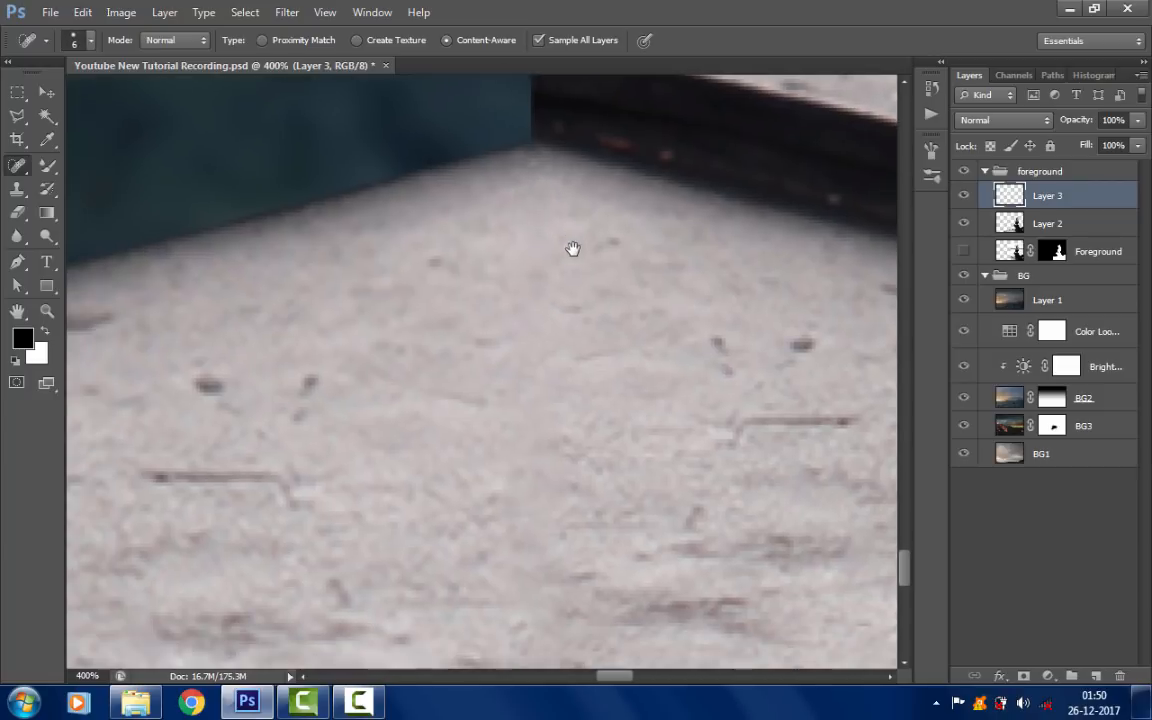
pyautogui.keyDown('alt'); pyautogui.click(587, 227); pyautogui.keyUp('alt')
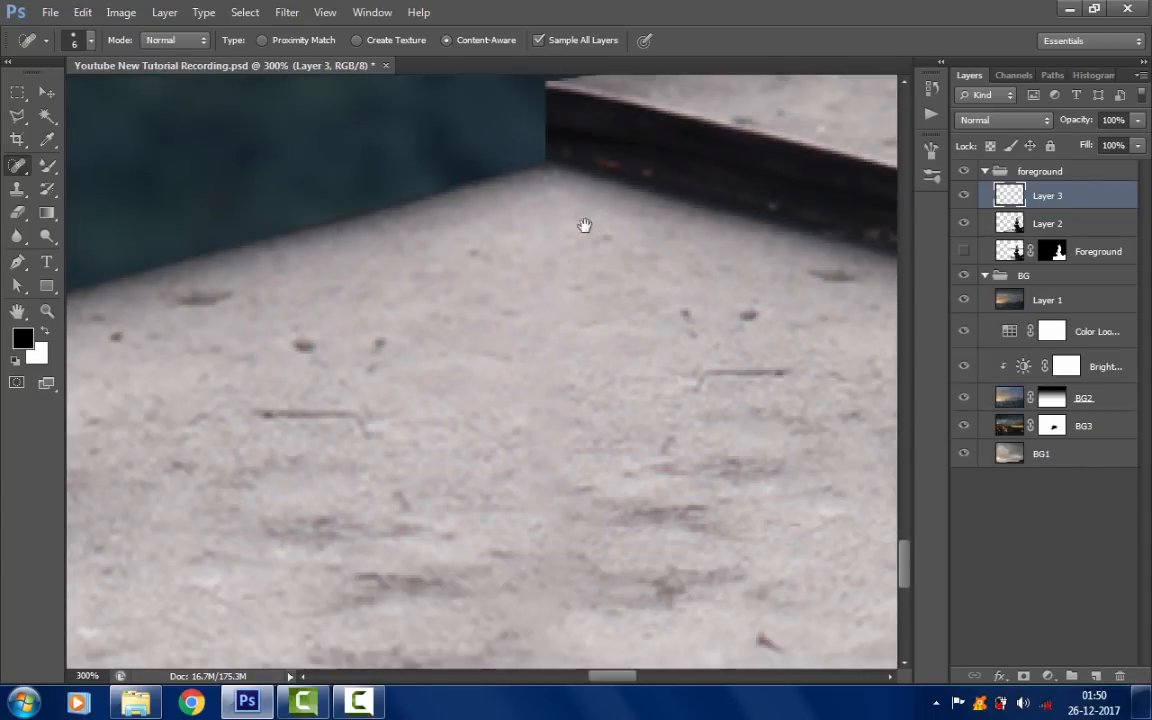
pyautogui.hotkey('ctrl', '-')
pyautogui.hotkey('ctrl', '-')
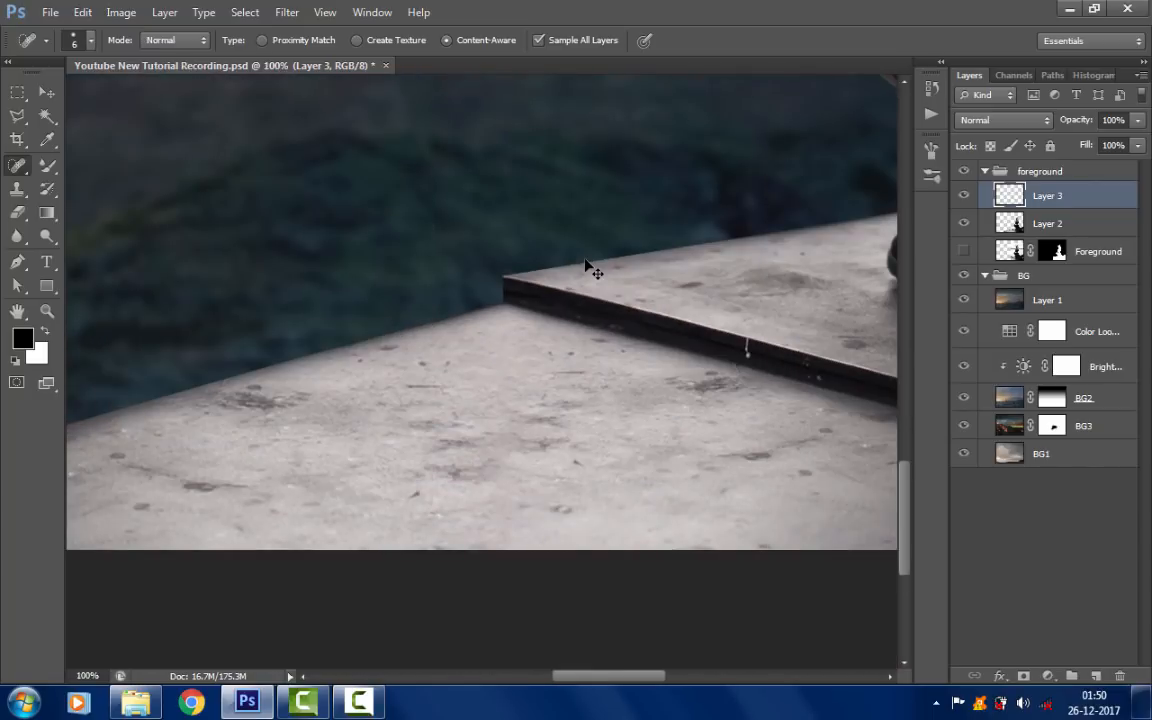
pyautogui.hotkey('ctrl', '-')
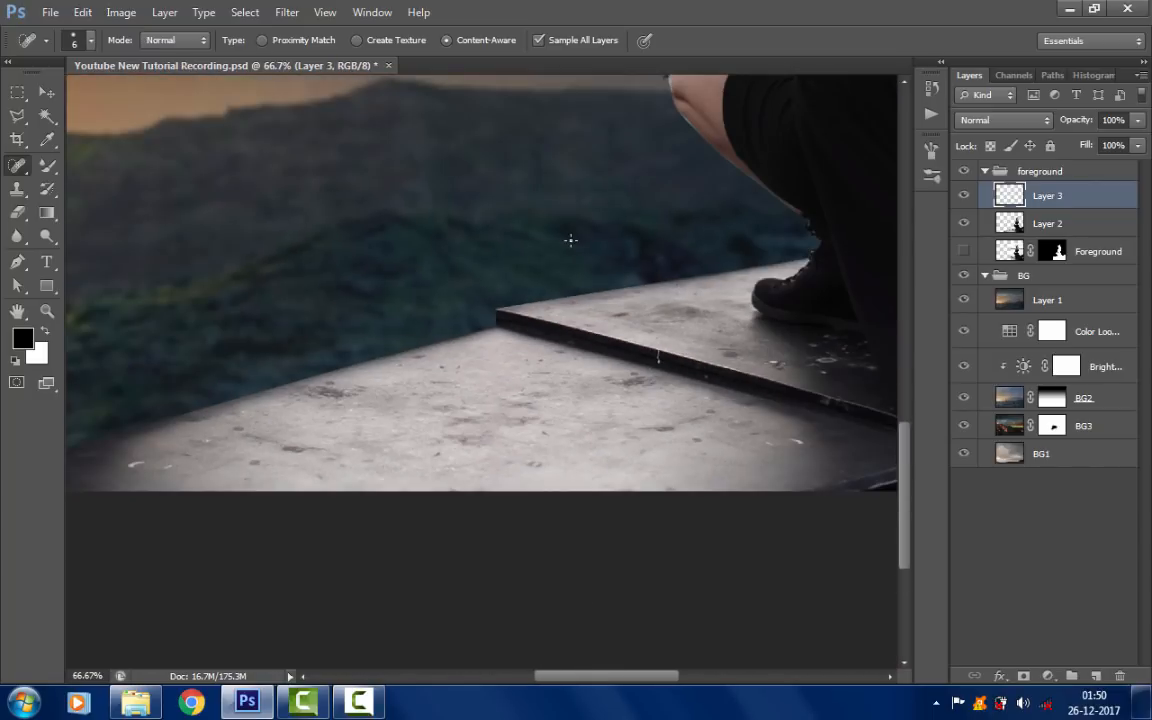
# - Merge Layer 3 with Layer 2 into a single layer
pyautogui.click(47, 313)
pyautogui.rightClick(382, 268)
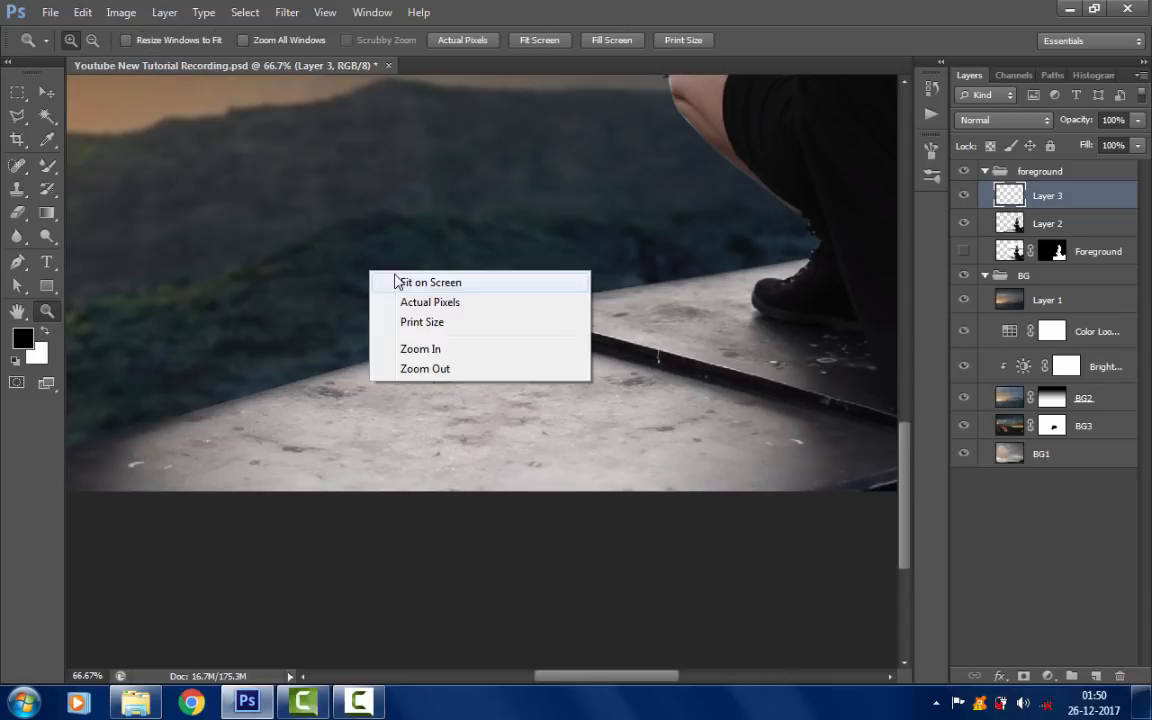
pyautogui.click(393, 278)
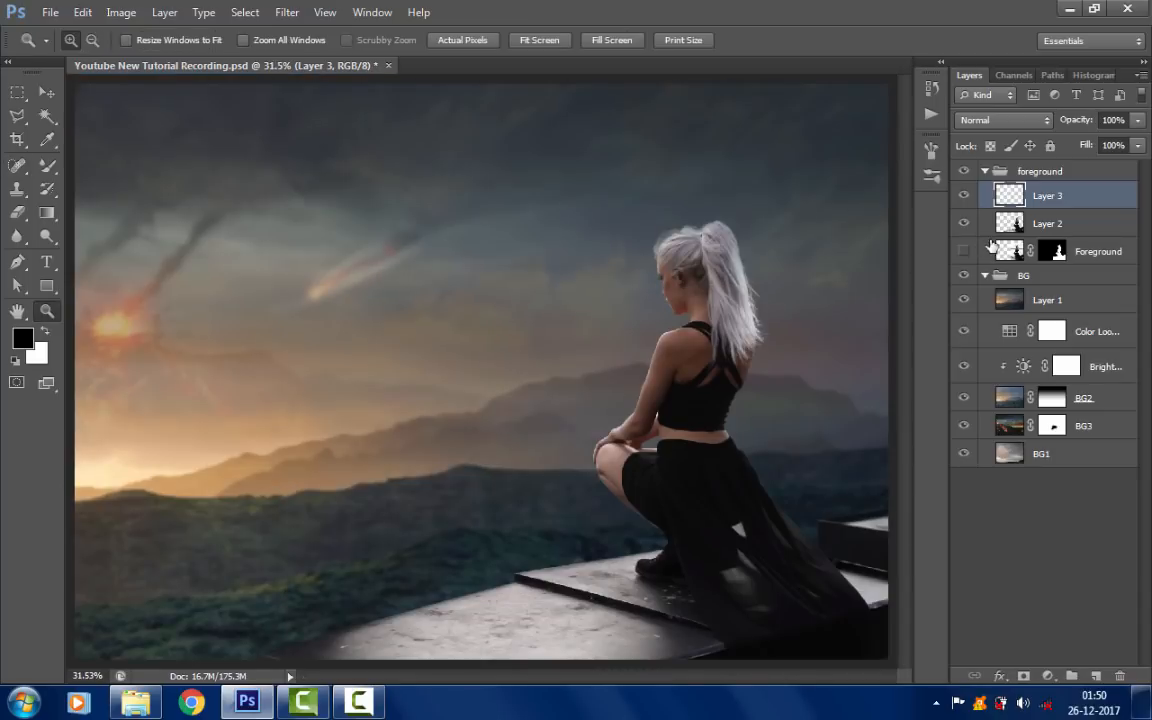
pyautogui.keyDown('shift'); pyautogui.click(1052, 224); pyautogui.keyUp('shift')
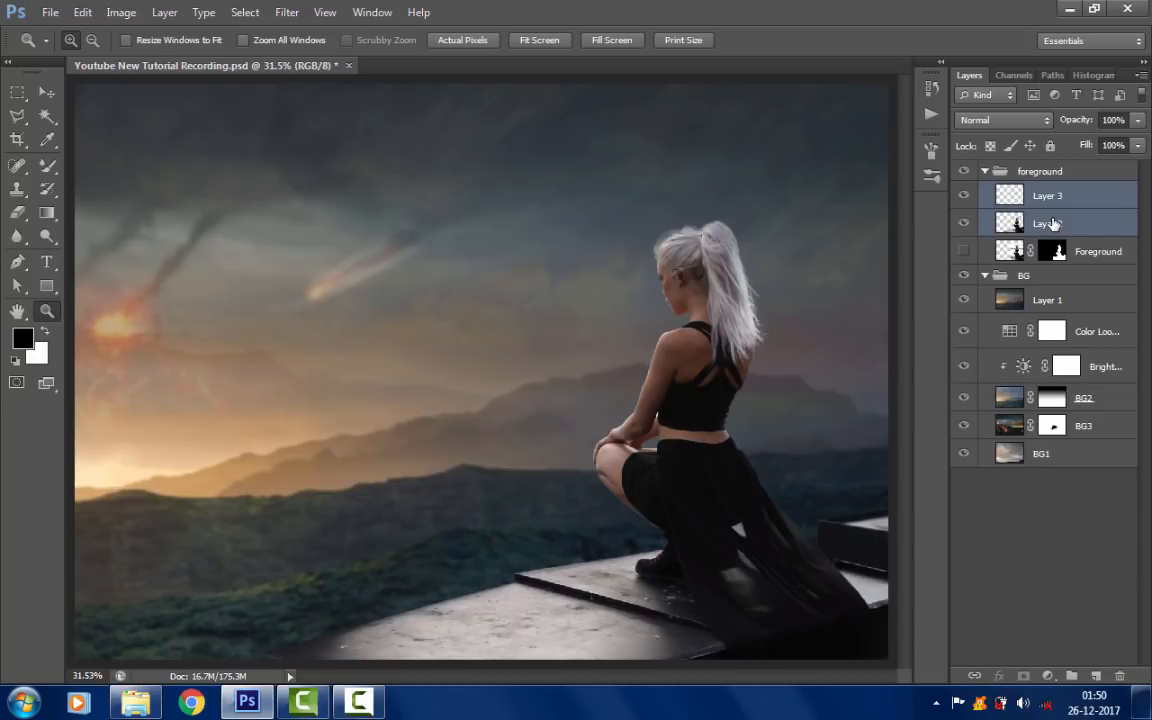
pyautogui.hotkey('ctrl', 'e')
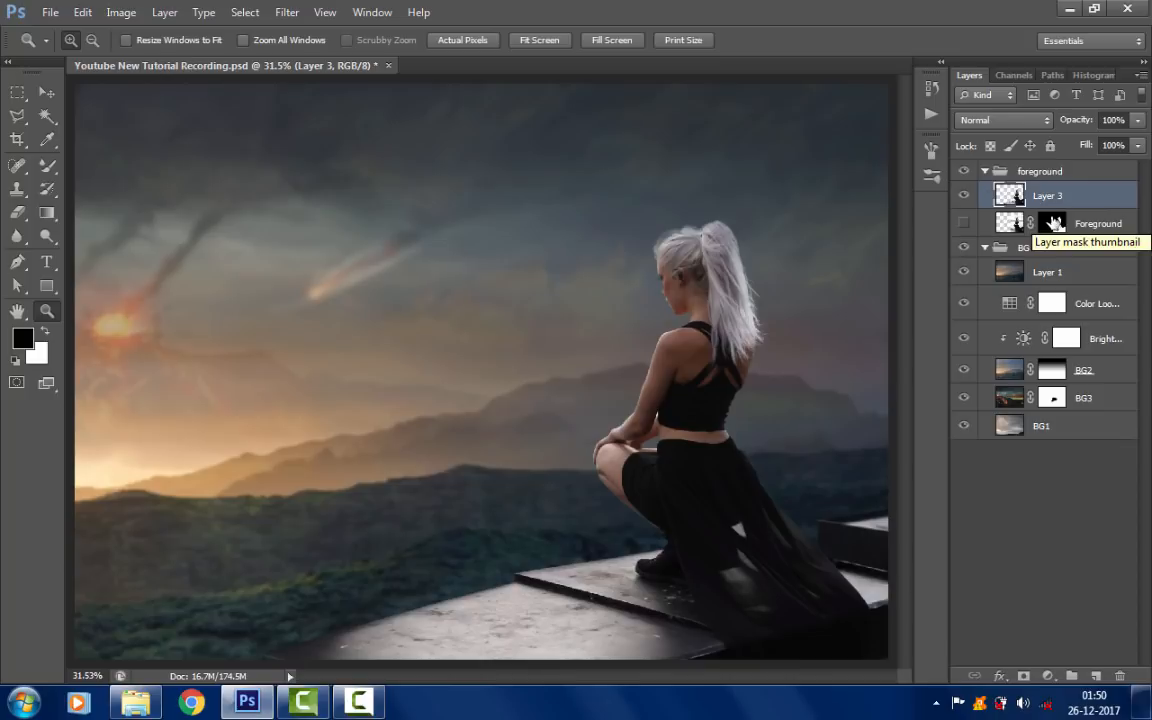
# - Add a new layer above the merged Layer 3, clip it to that layer, and rename it airbrushing
pyautogui.click(1096, 676)
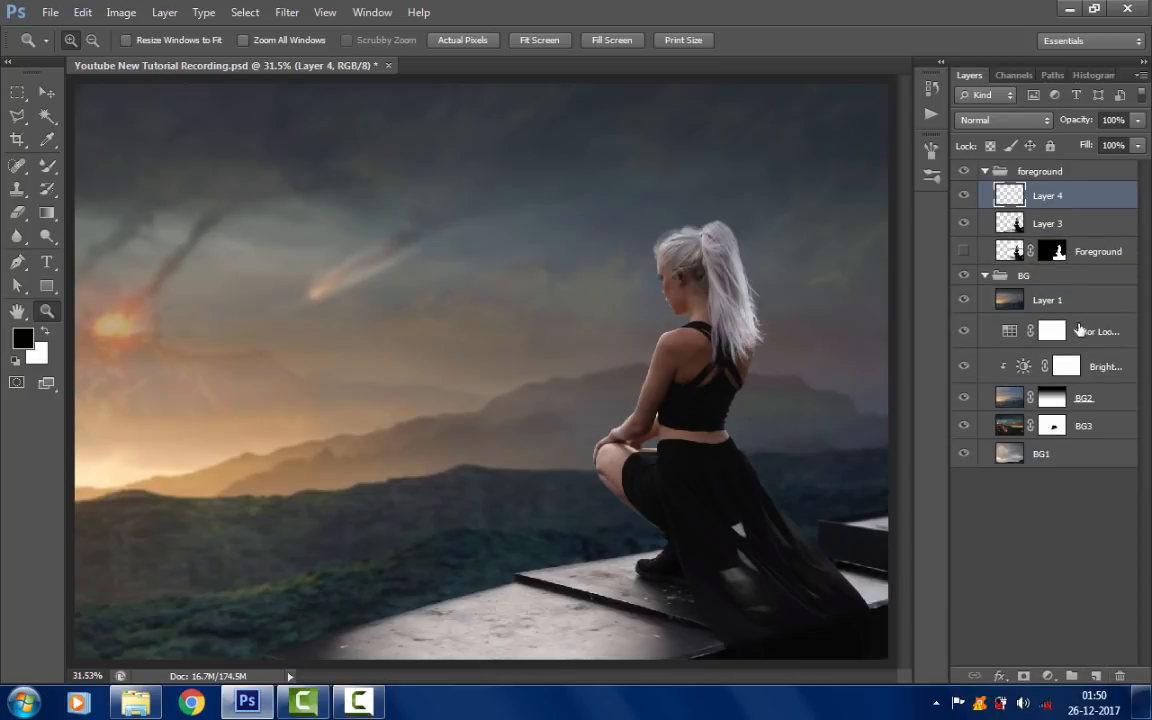
pyautogui.rightClick(1076, 202)
pyautogui.click(950, 278)
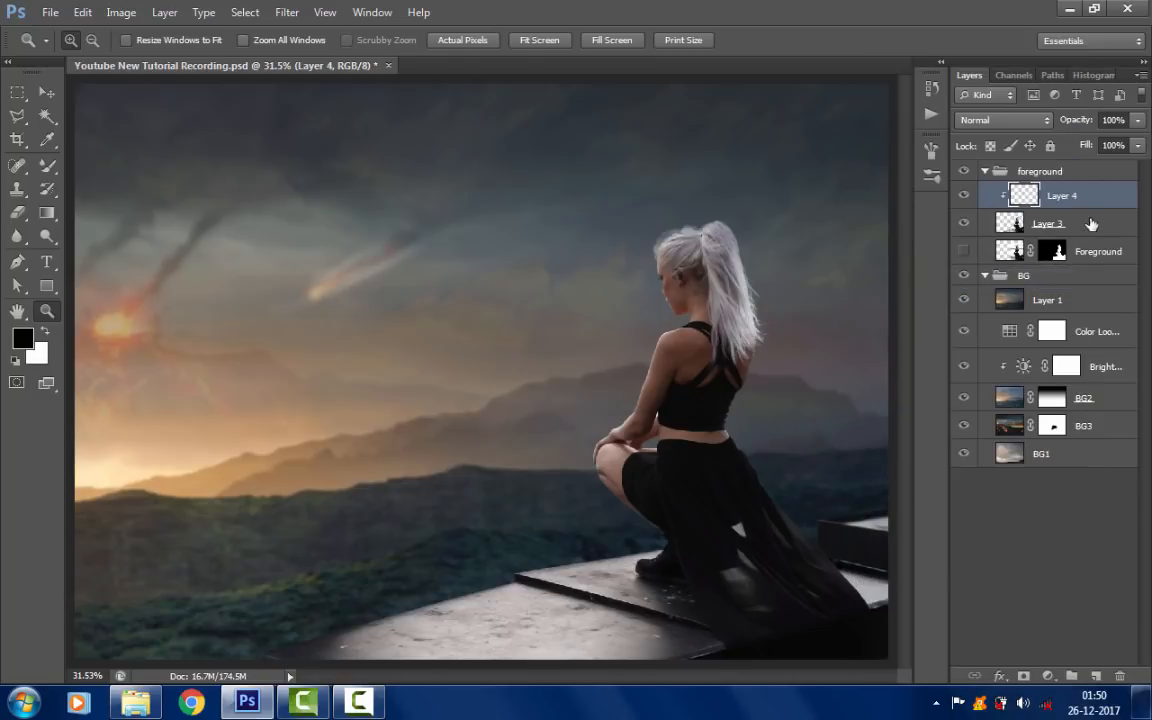
pyautogui.doubleClick(1062, 195)
pyautogui.write('B')
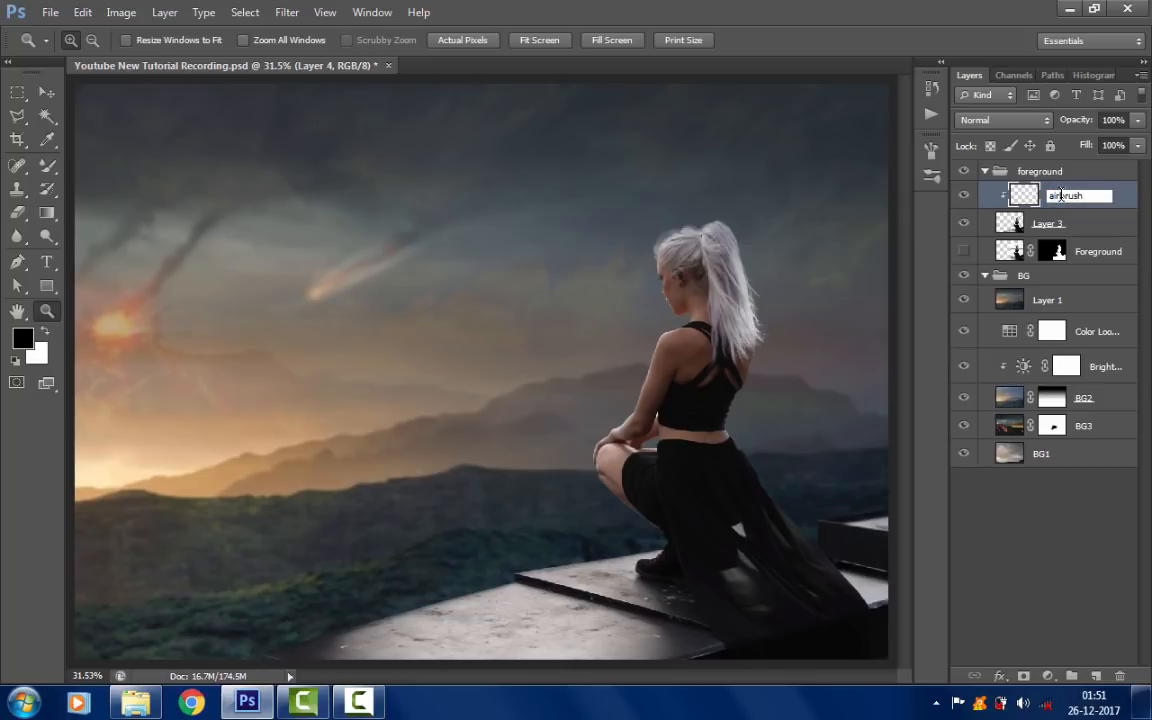
pyautogui.press('Return')
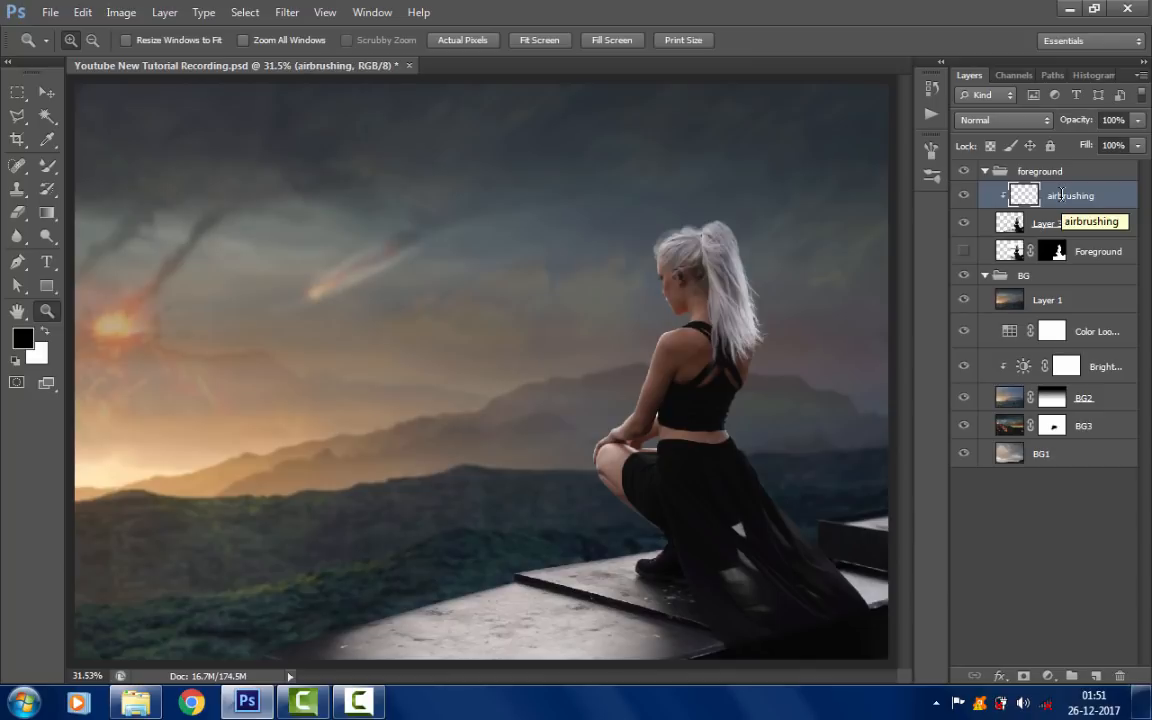
# - Smooth the skin on the woman's upper arm on the airbrushing layer using the Mixer Brush with an enlarged tip
pyautogui.click(645, 325)
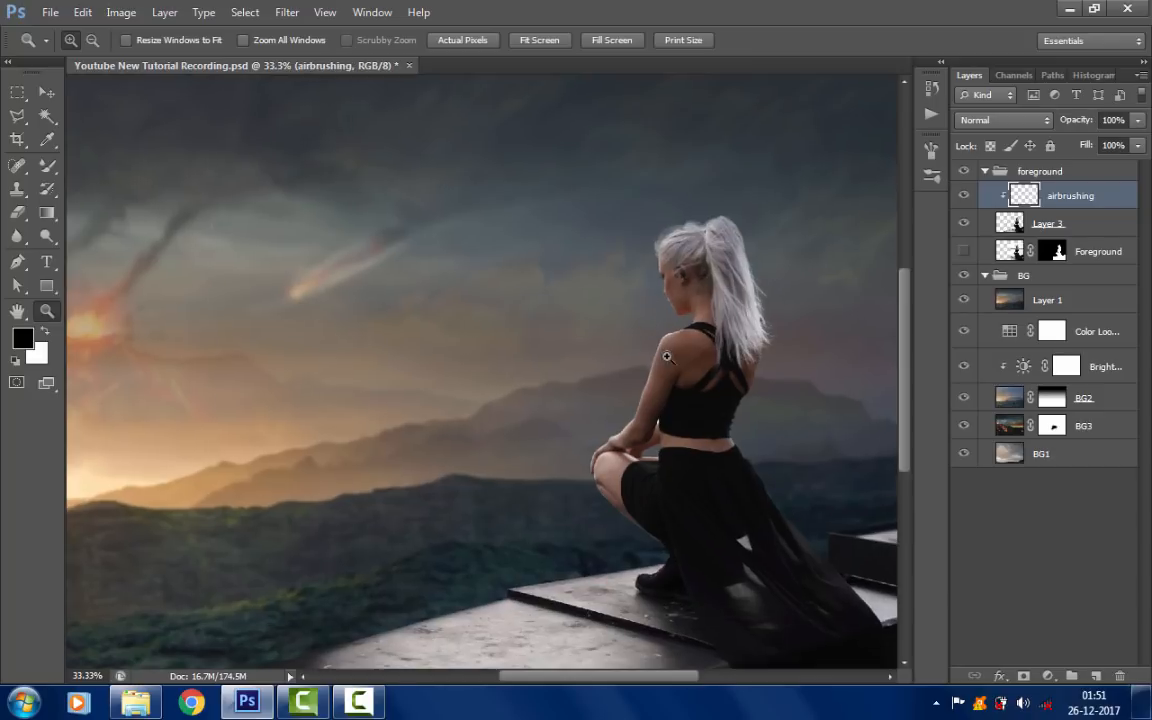
pyautogui.click(684, 365)
pyautogui.moveTo(700, 368); pyautogui.dragTo(560, 354)
pyautogui.click(570, 335)
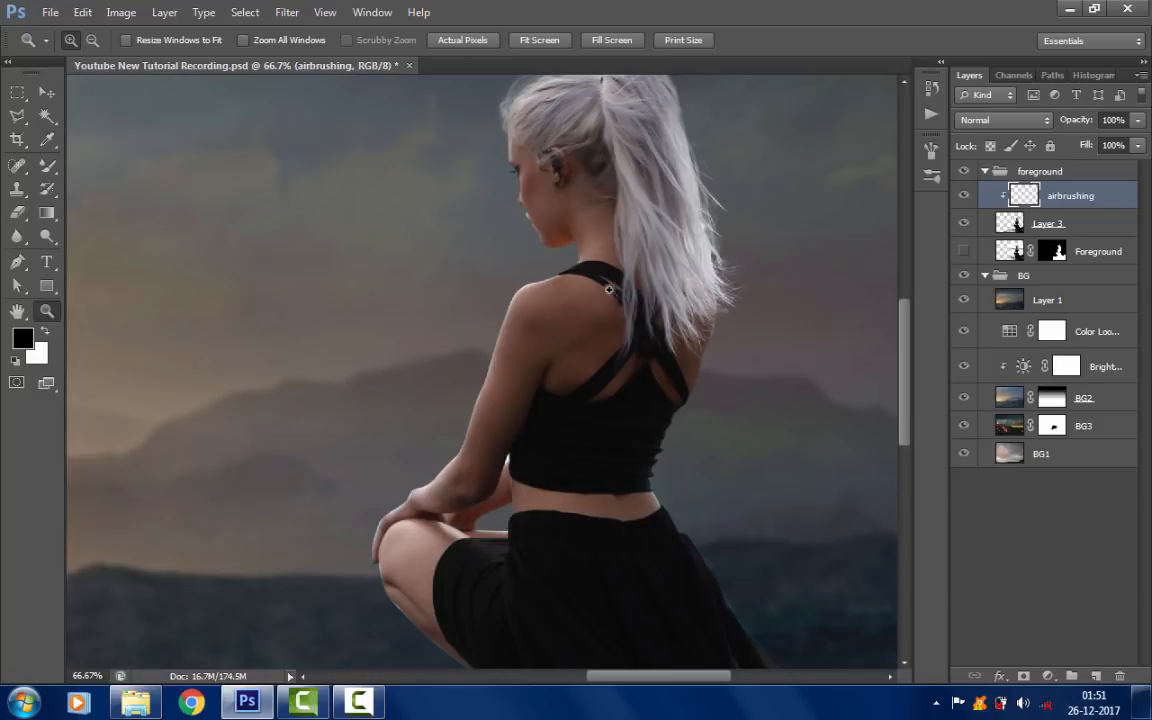
pyautogui.click(1093, 258)
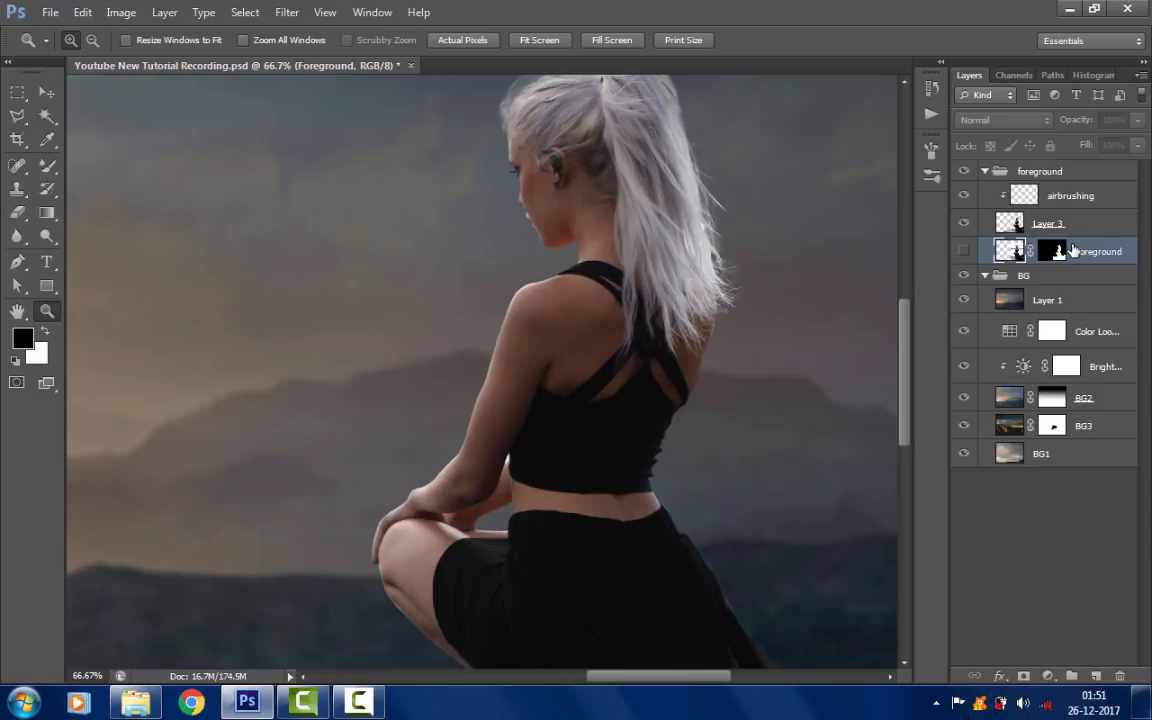
pyautogui.click(47, 165)
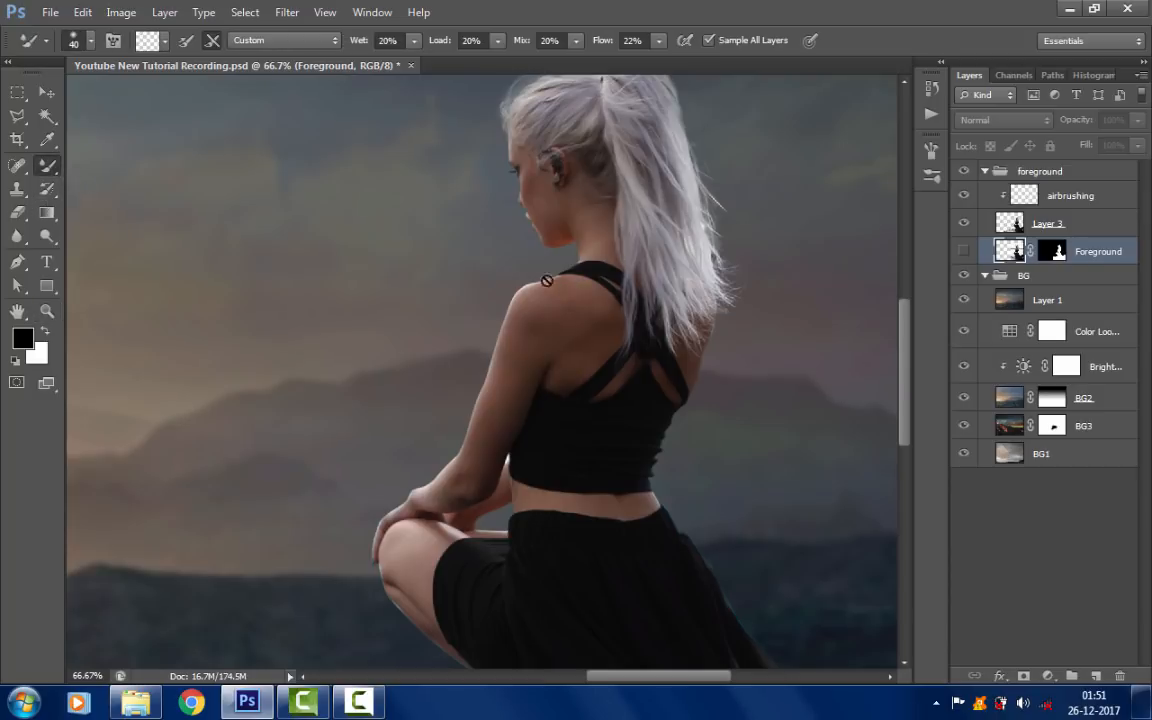
pyautogui.click(1048, 196)
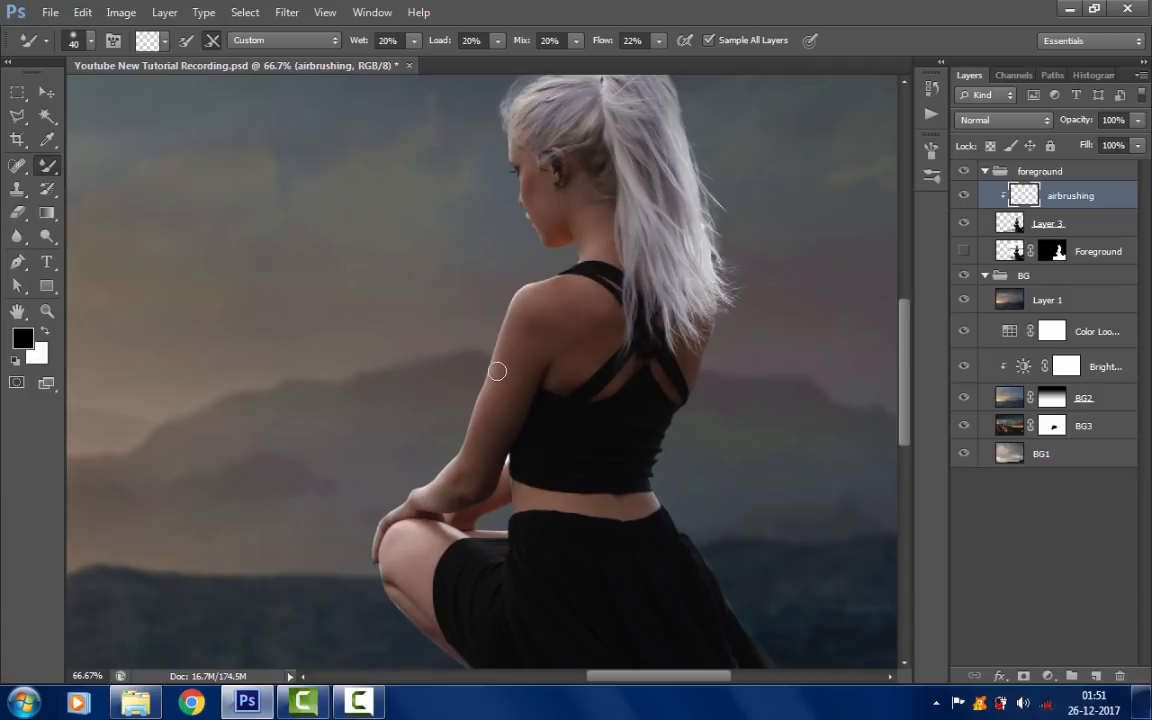
pyautogui.click(22, 168)
pyautogui.click(46, 165)
pyautogui.press(']')
pyautogui.press(']')
pyautogui.moveTo(513, 371)
pyautogui.mouseDown()
pyautogui.moveTo(493, 409)
pyautogui.moveTo(515, 375)
pyautogui.moveTo(481, 464)
pyautogui.moveTo(536, 332)
pyautogui.mouseUp()
# - Smooth the skin across the woman's shoulder and upper back with progressively smaller Mixer Brush sizes
pyautogui.press('[')
pyautogui.press('[')
pyautogui.moveTo(540, 338)
pyautogui.mouseDown()
pyautogui.moveTo(560, 314)
pyautogui.moveTo(558, 301)
pyautogui.moveTo(577, 294)
pyautogui.moveTo(566, 292)
pyautogui.moveTo(568, 350)
pyautogui.moveTo(601, 325)
pyautogui.mouseUp()
pyautogui.press('[')
pyautogui.press('[')
pyautogui.press('[')
pyautogui.press('[')
pyautogui.press(']')
# - Compare the woman's skin with the airbrushing layer hidden and shown, both close up and in the whole image
pyautogui.click(964, 196)
pyautogui.click(966, 196)
pyautogui.click(47, 312)
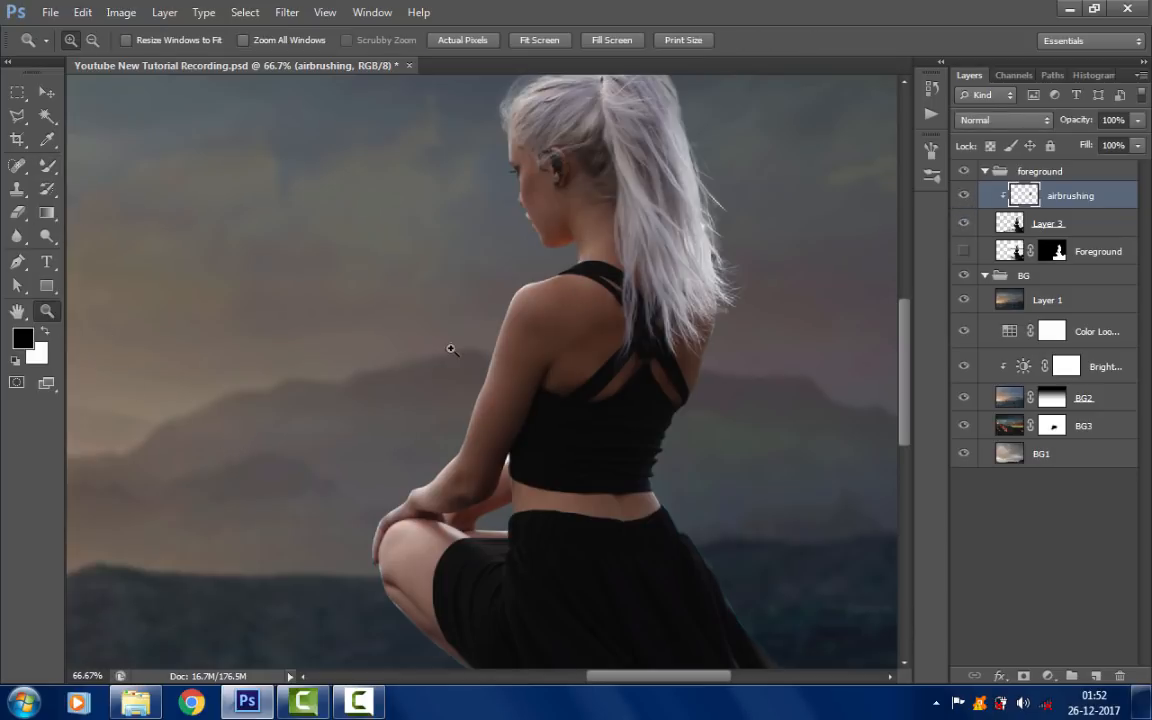
pyautogui.rightClick(478, 360)
pyautogui.click(482, 361)
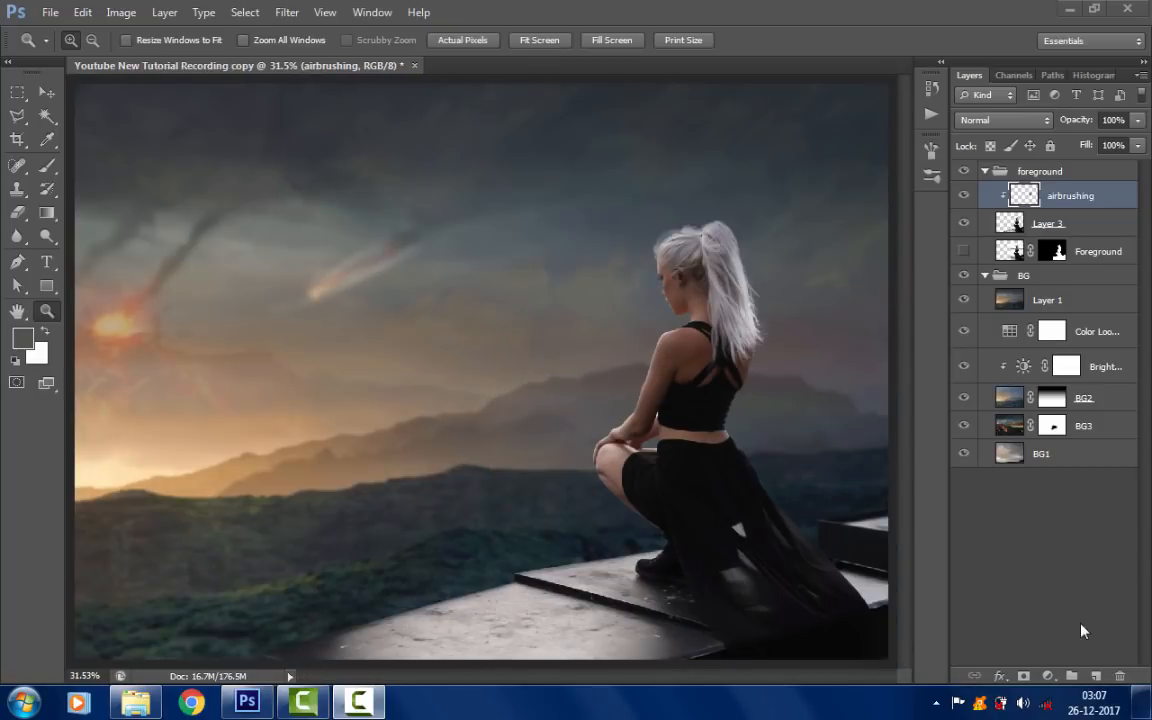
pyautogui.click(48, 93)
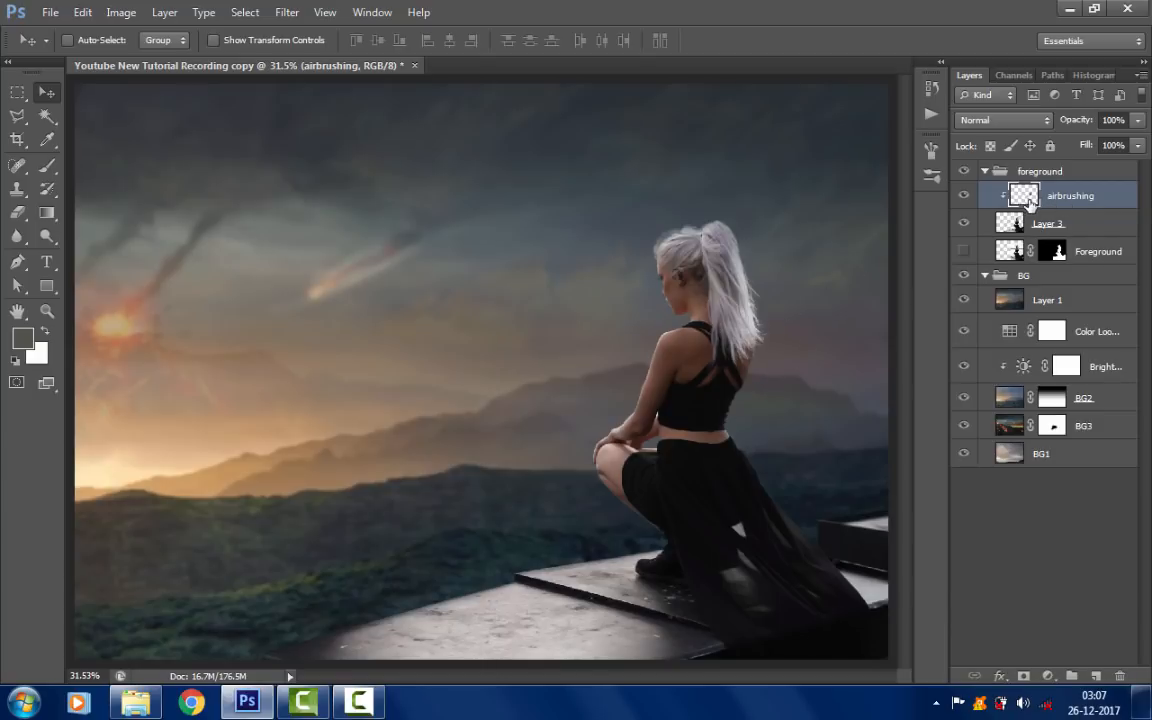
pyautogui.click(966, 200)
pyautogui.click(966, 200)
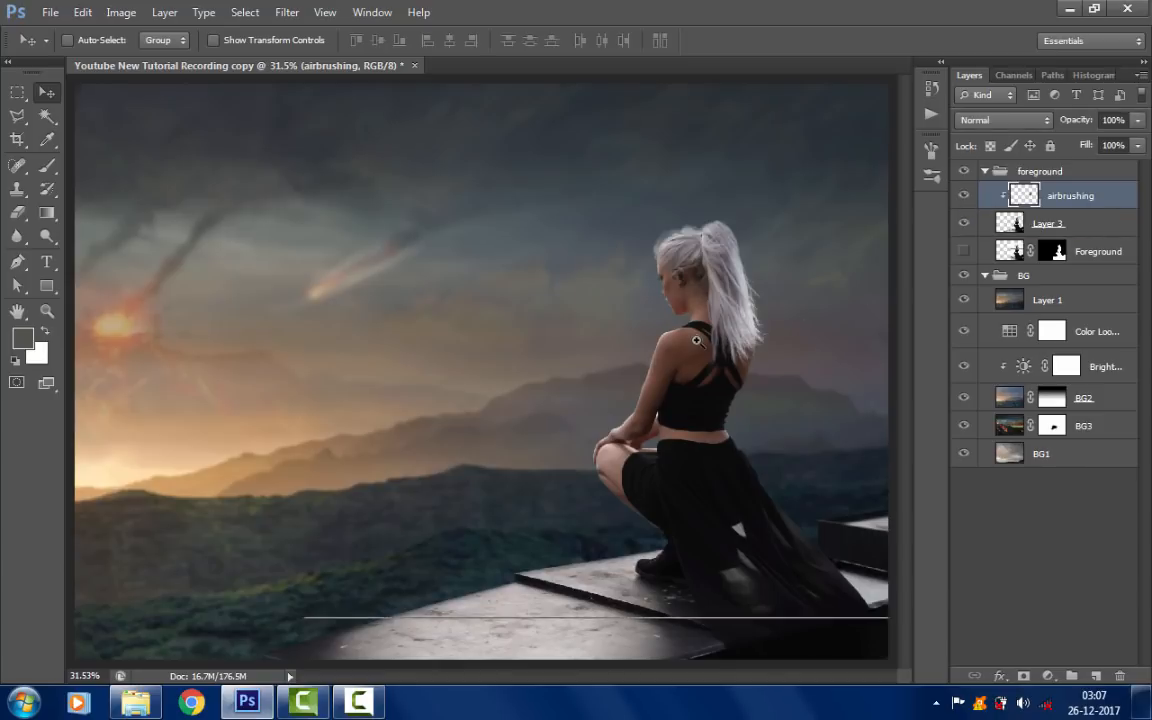
# - Add a Brightness/Contrast adjustment above the airbrushing layer, clip it to the layers below, and set its brightness to -80
pyautogui.scroll(2, 727, 341)
pyautogui.moveTo(713, 361); pyautogui.dragTo(620, 334)
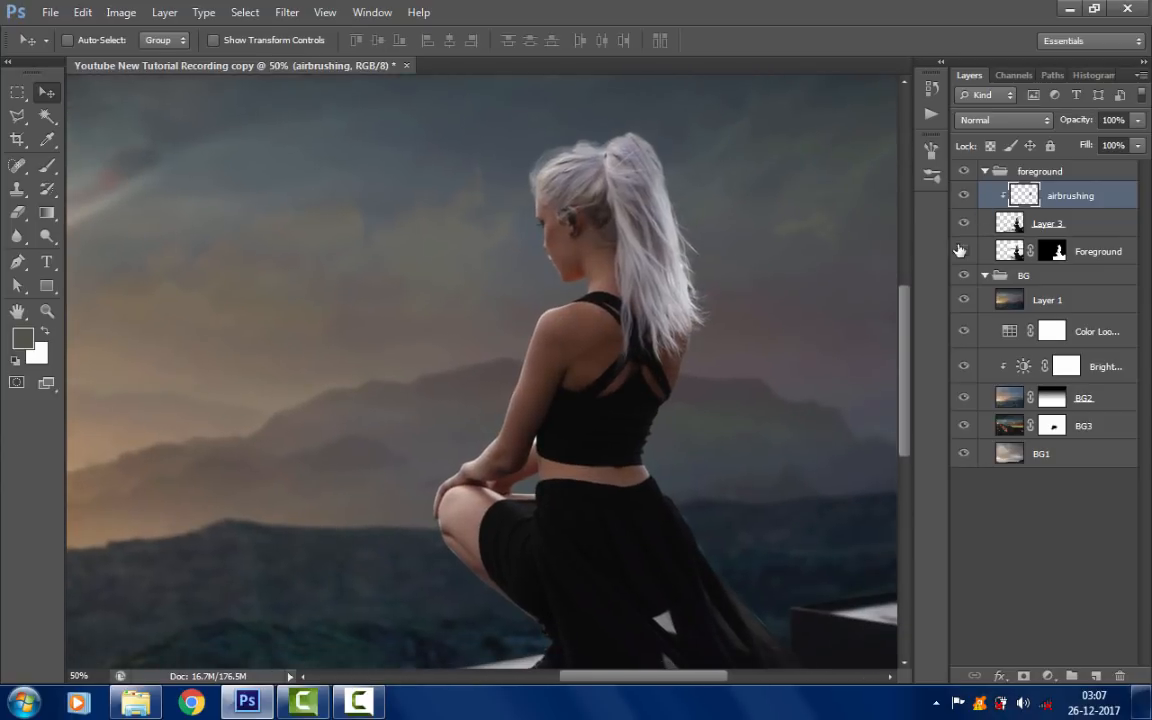
pyautogui.click(963, 252)
pyautogui.click(1048, 676)
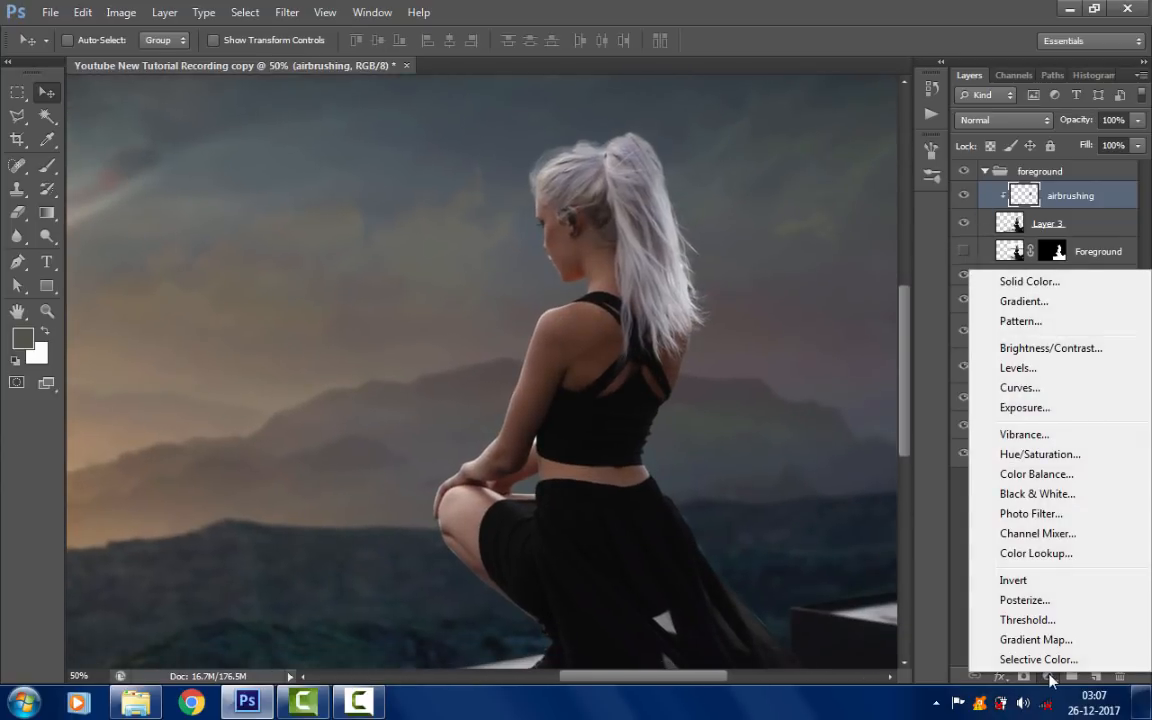
pyautogui.click(1050, 348)
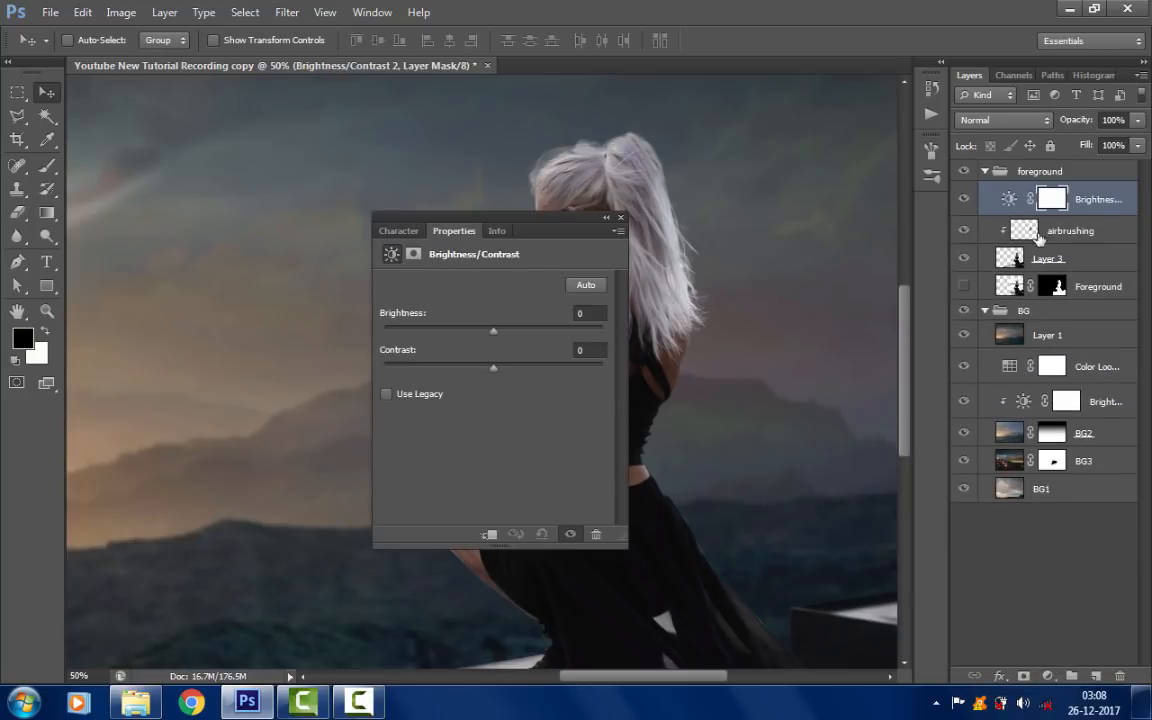
pyautogui.rightClick(1090, 206)
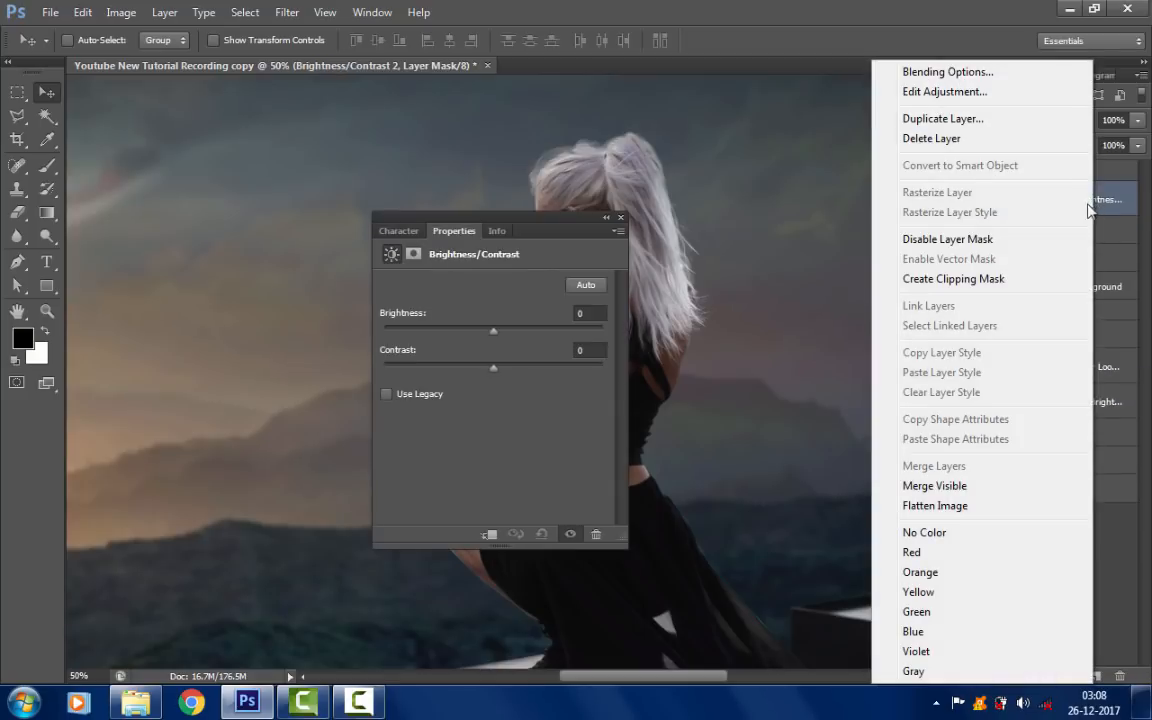
pyautogui.click(974, 281)
pyautogui.click(580, 313)
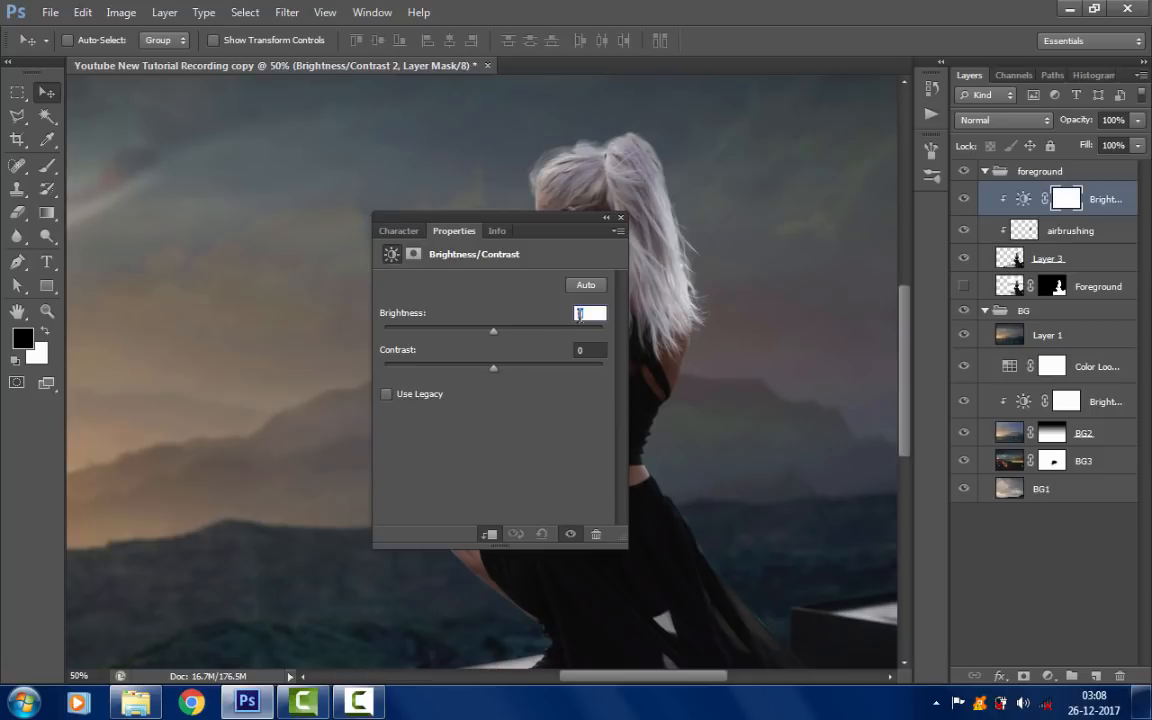
pyautogui.write('-80')
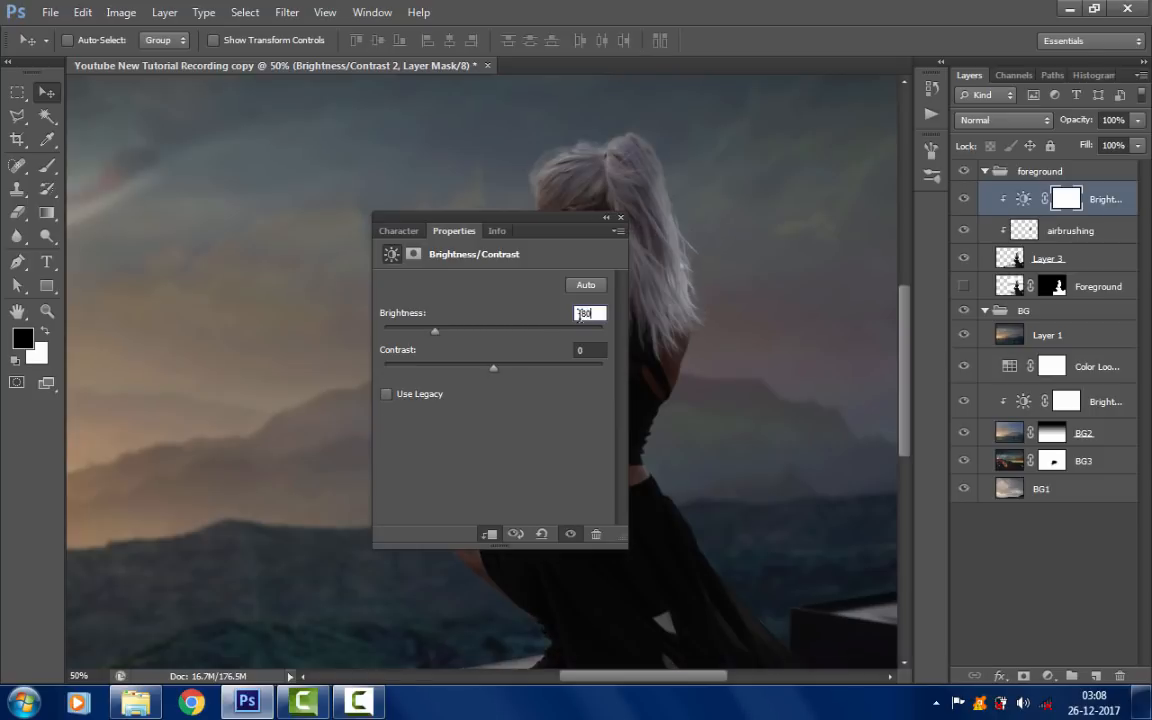
pyautogui.click(620, 217)
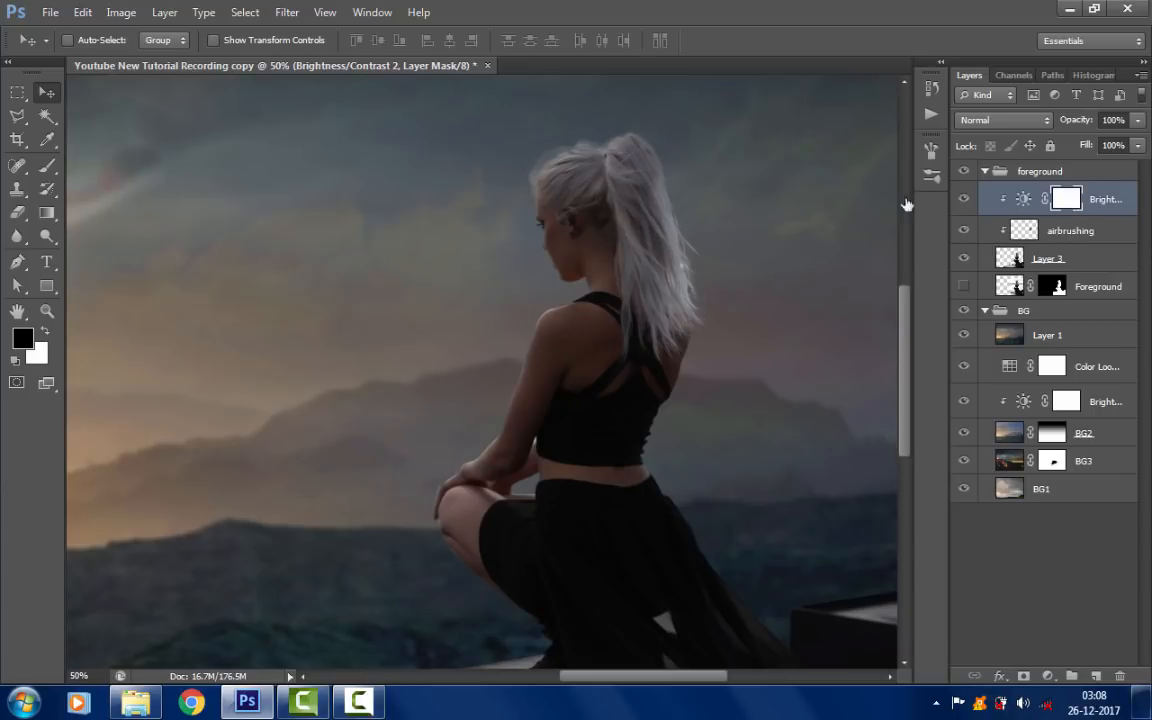
# - Paint black on the Brightness/Contrast mask over the front of the woman's face with a 16% opacity brush
pyautogui.click(48, 166)
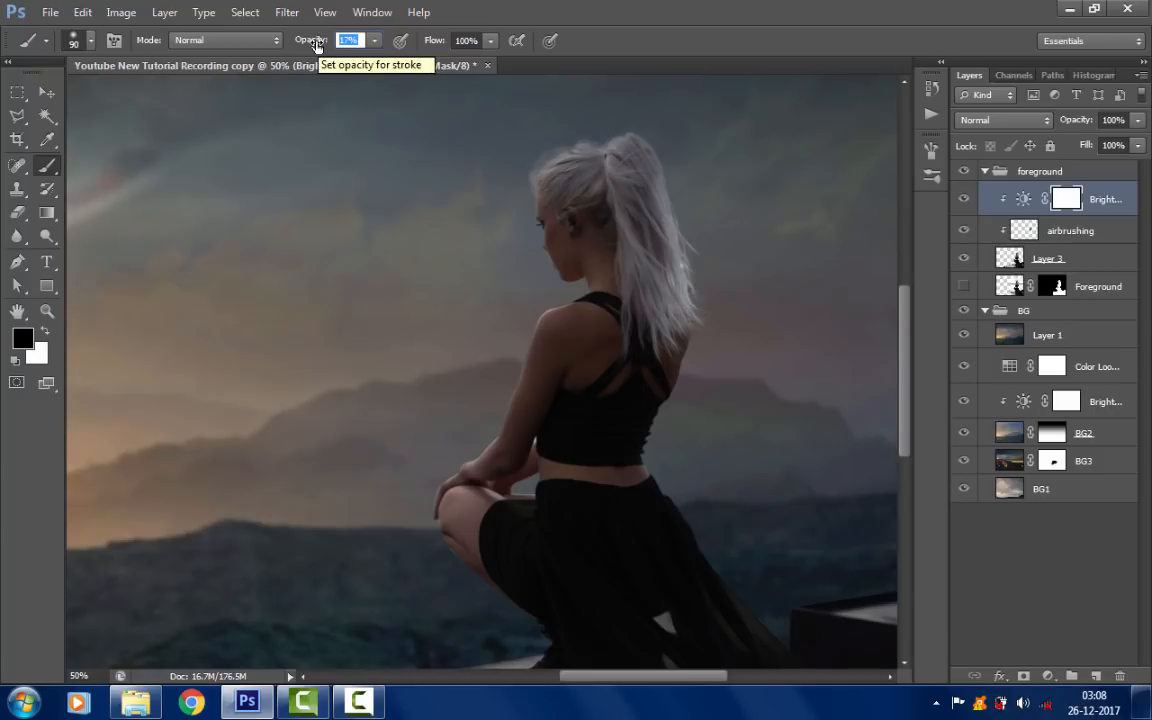
pyautogui.write('16')
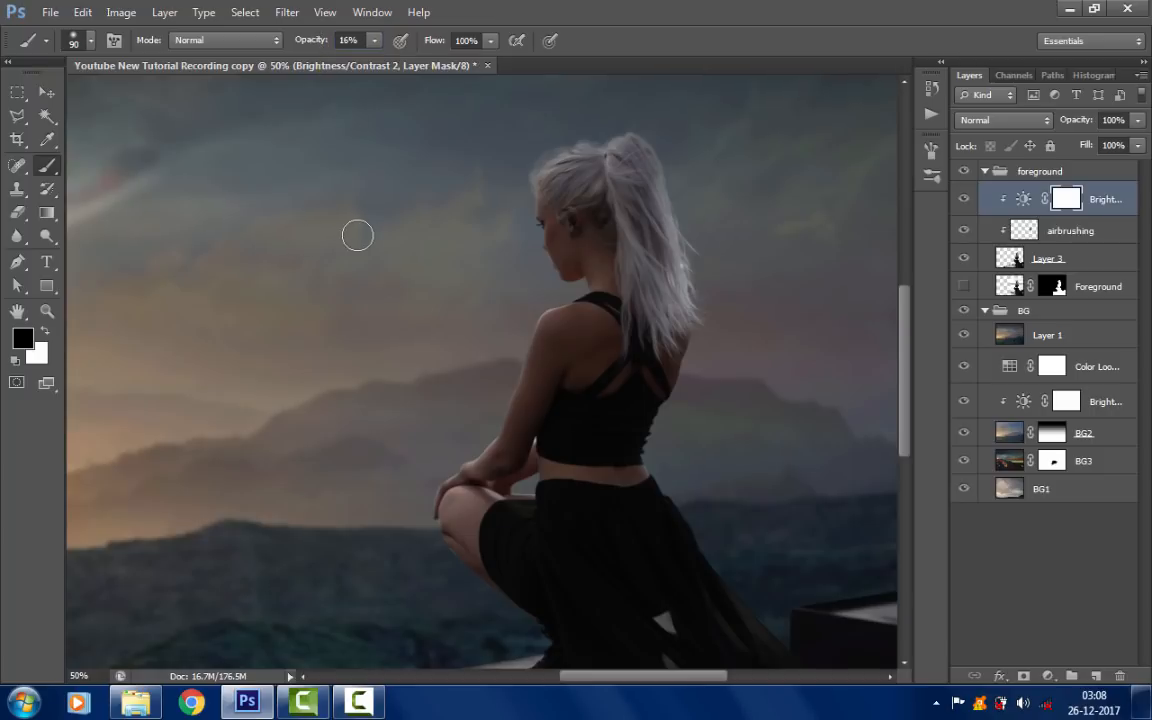
pyautogui.keyDown('ctrl'); pyautogui.click(552, 256); pyautogui.keyUp('ctrl')
pyautogui.moveTo(535, 283); pyautogui.dragTo(537, 312)
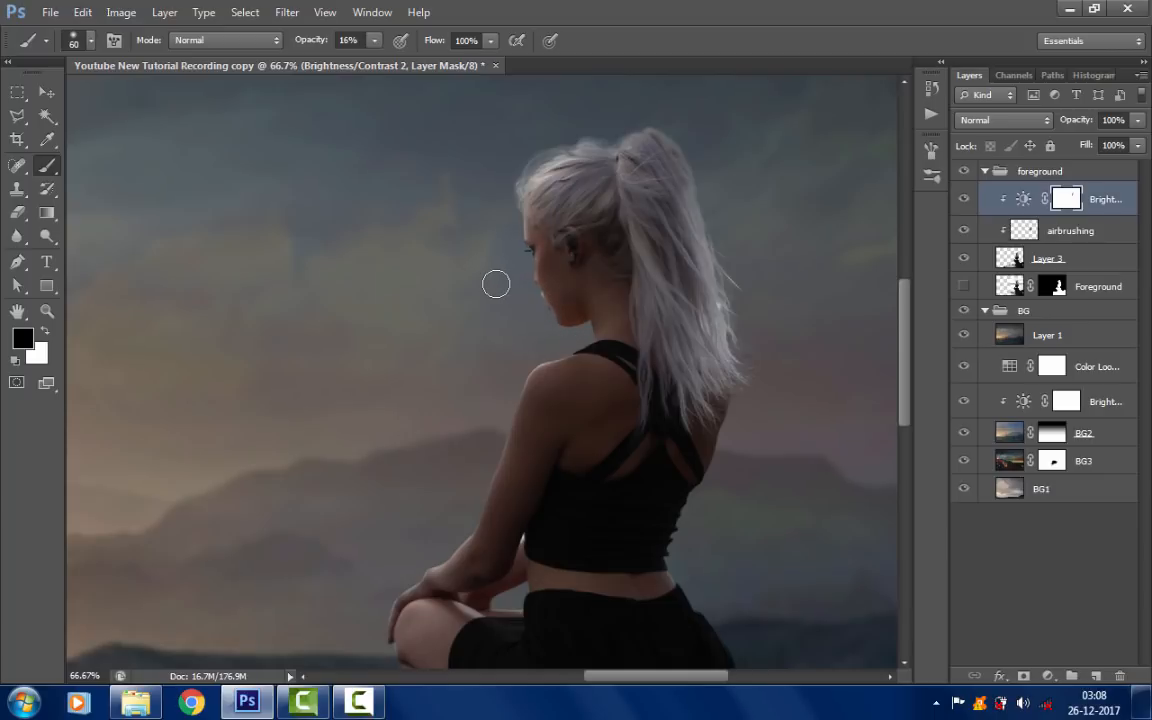
# - Paint black on the Brightness/Contrast mask along the woman's forearm and hand with a 100 px brush, reducing it to 80 px at the knee
pyautogui.hotkey('ctrl', '-')
pyautogui.moveTo(350, 385); pyautogui.dragTo(603, 311)
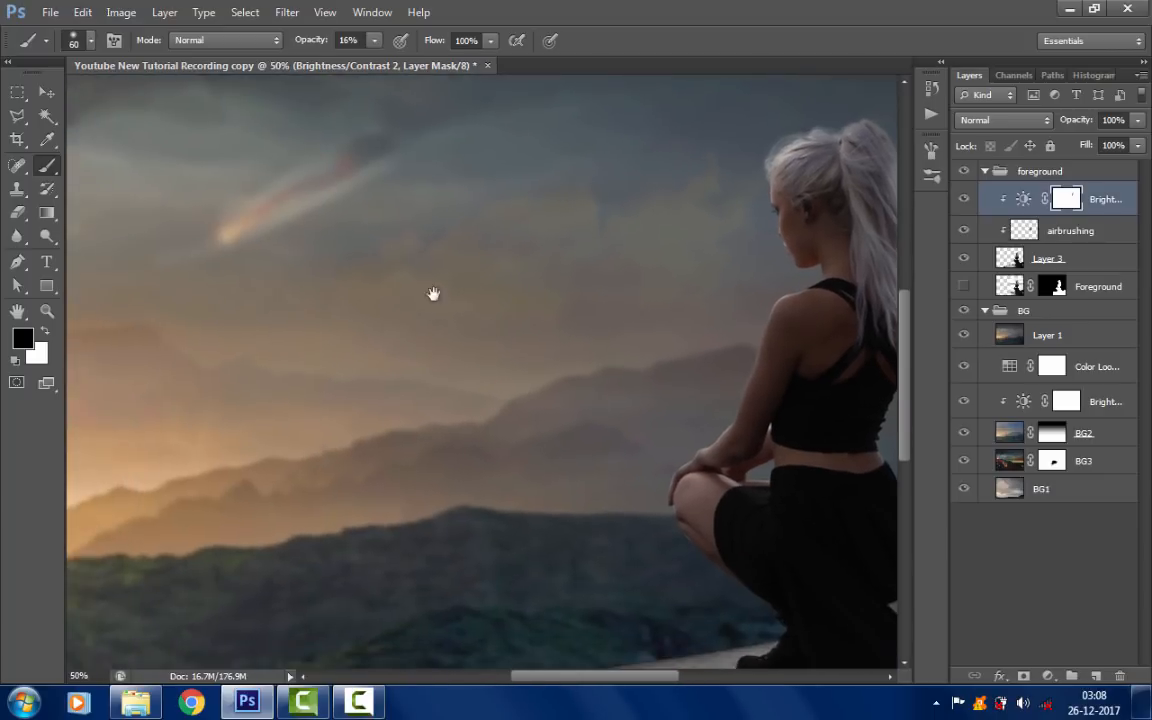
pyautogui.moveTo(433, 293); pyautogui.dragTo(193, 268)
pyautogui.press(']')
pyautogui.press(']')
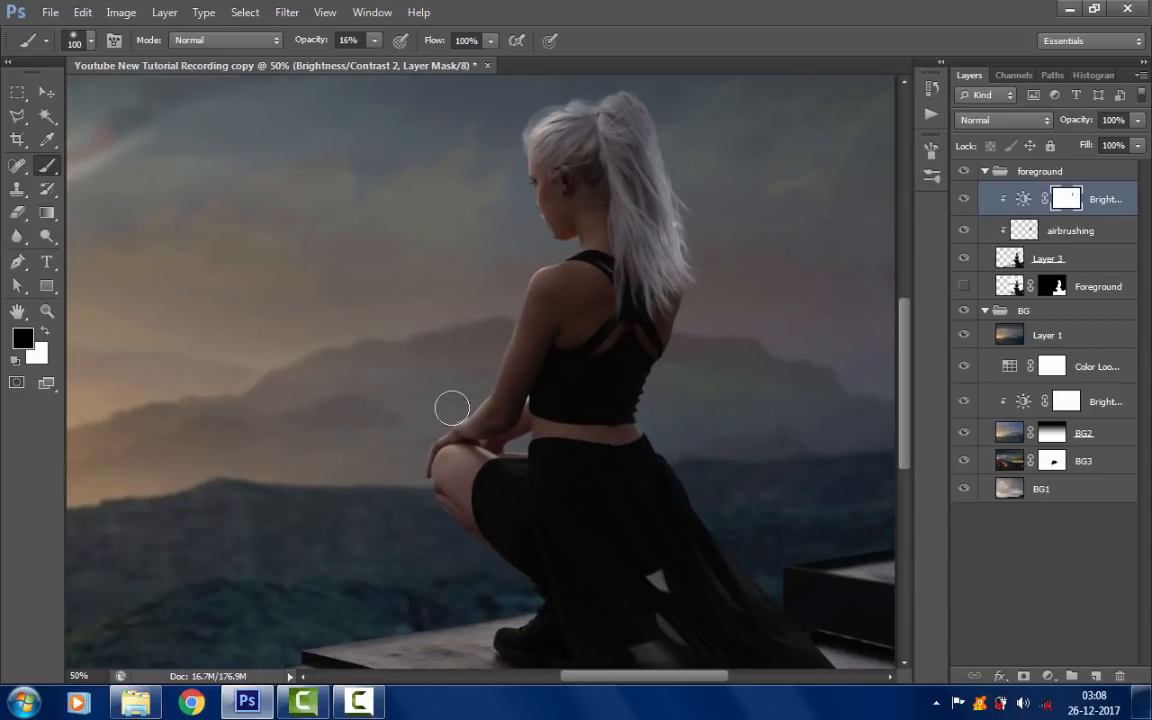
pyautogui.moveTo(449, 412); pyautogui.dragTo(426, 439)
pyautogui.press('[')
pyautogui.press('[')
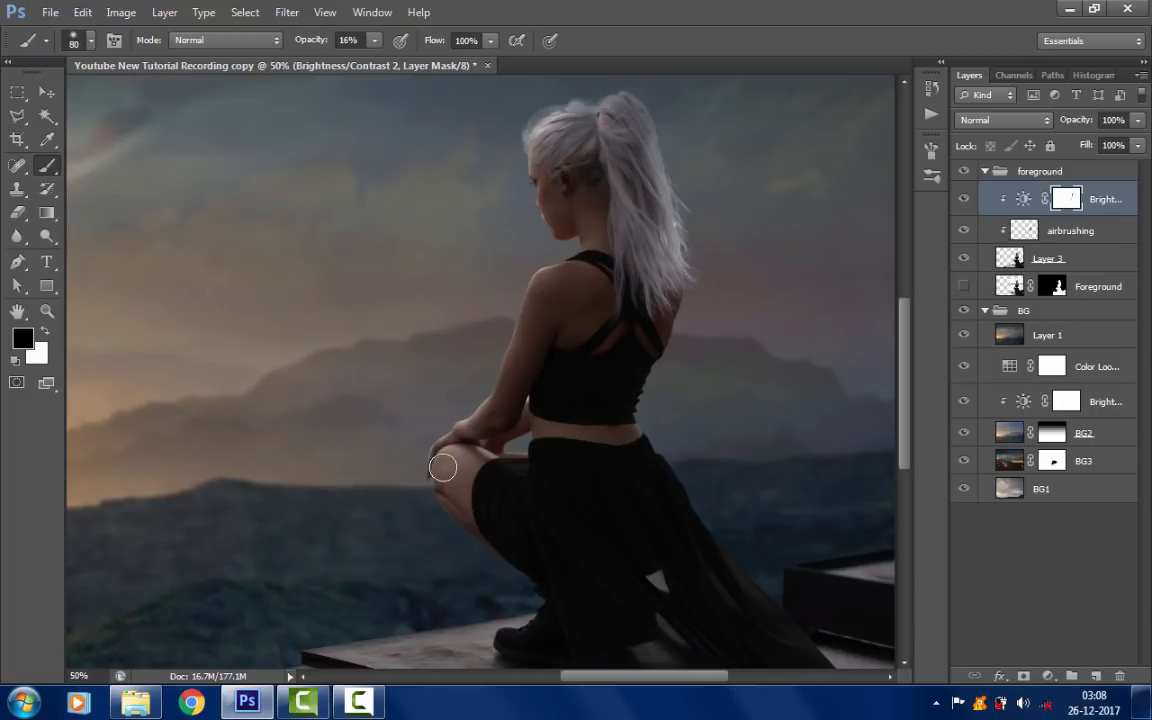
# - Paint the Brightness/Contrast mask over the front of the skirt below the knee with a 150 px brush
pyautogui.press(']')
pyautogui.press(']')
pyautogui.press(']')
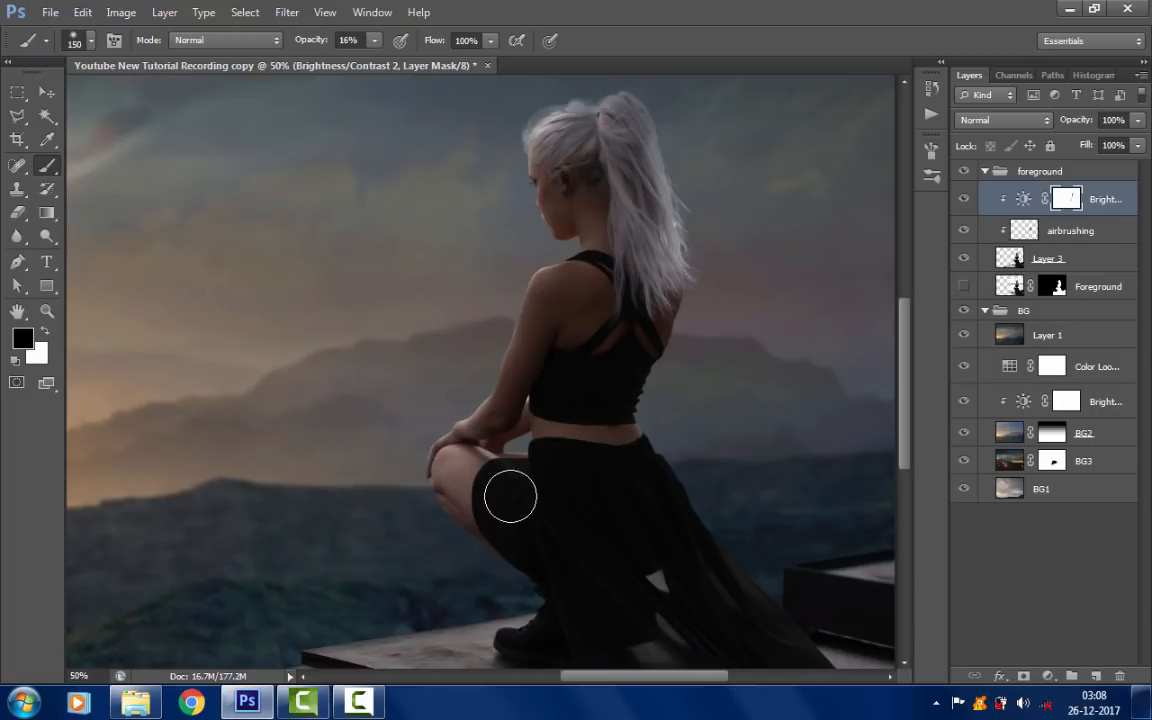
pyautogui.moveTo(506, 500)
pyautogui.mouseDown()
pyautogui.moveTo(532, 522)
pyautogui.moveTo(514, 519)
pyautogui.mouseUp()
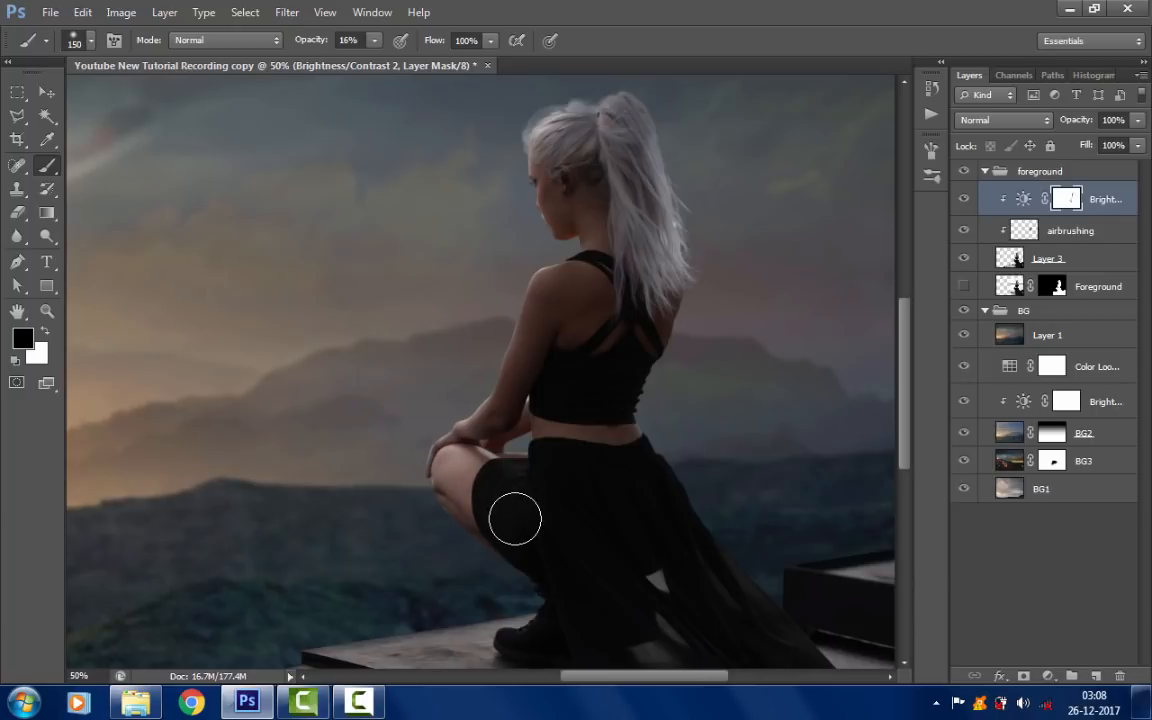
# - Brighten the platform in front of the woman by painting the Brightness/Contrast mask with a 300 px brush, then reduce the brush to 175 px
pyautogui.moveTo(540, 412); pyautogui.dragTo(518, 342)
pyautogui.press(']')
pyautogui.press(']')
pyautogui.press(']')
pyautogui.press(']')
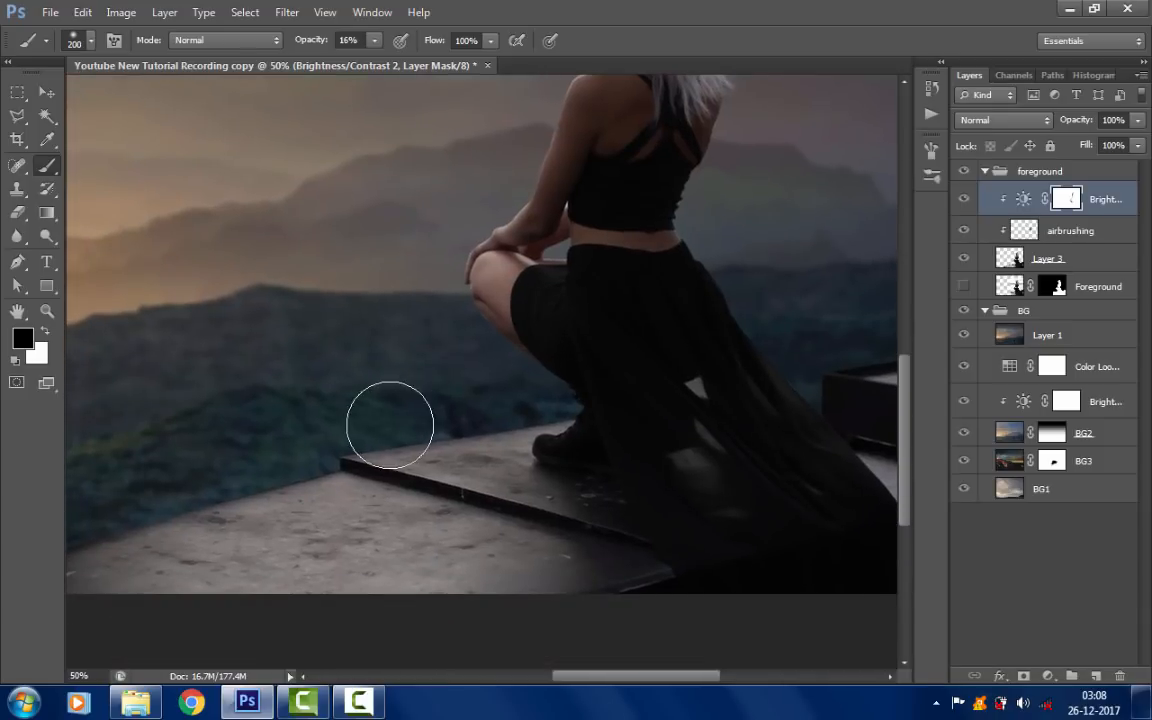
pyautogui.moveTo(457, 442)
pyautogui.mouseDown()
pyautogui.moveTo(509, 437)
pyautogui.moveTo(476, 447)
pyautogui.moveTo(429, 488)
pyautogui.mouseUp()
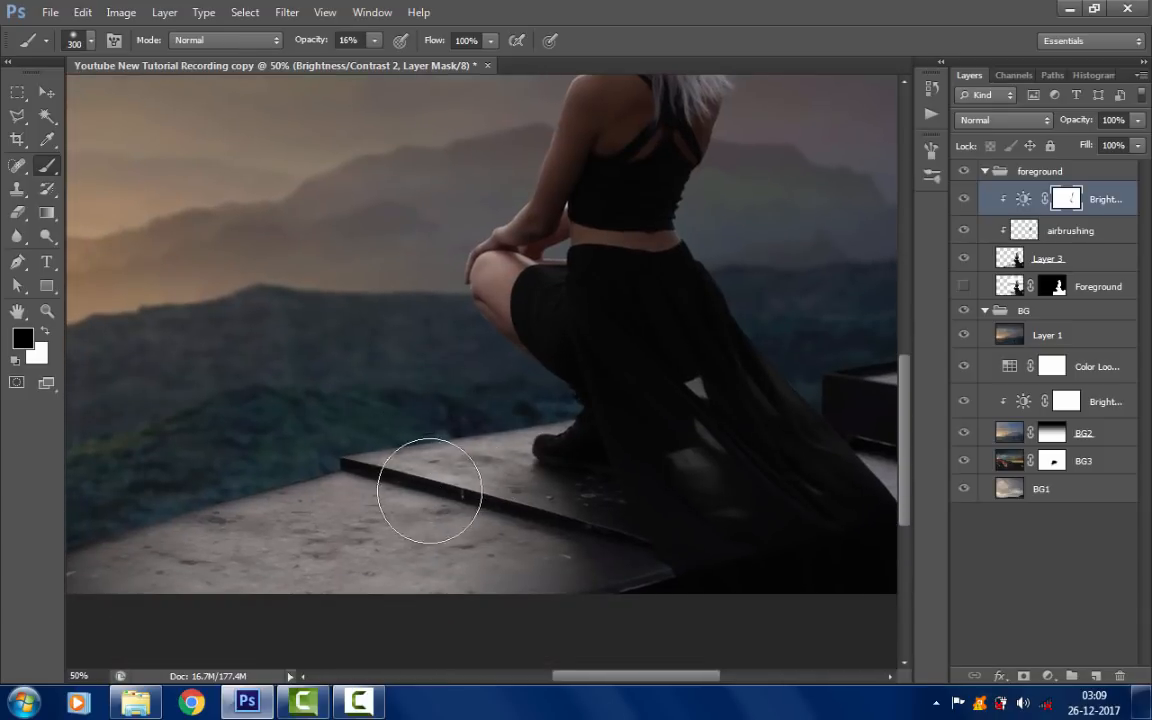
pyautogui.moveTo(286, 491)
pyautogui.mouseDown()
pyautogui.moveTo(427, 451)
pyautogui.moveTo(393, 483)
pyautogui.moveTo(571, 463)
pyautogui.moveTo(514, 424)
pyautogui.moveTo(586, 436)
pyautogui.moveTo(458, 442)
pyautogui.moveTo(440, 485)
pyautogui.moveTo(535, 432)
pyautogui.moveTo(579, 434)
pyautogui.moveTo(555, 411)
pyautogui.moveTo(386, 501)
pyautogui.moveTo(443, 484)
pyautogui.mouseUp()
pyautogui.press('[')
pyautogui.press('[')
pyautogui.press('[')
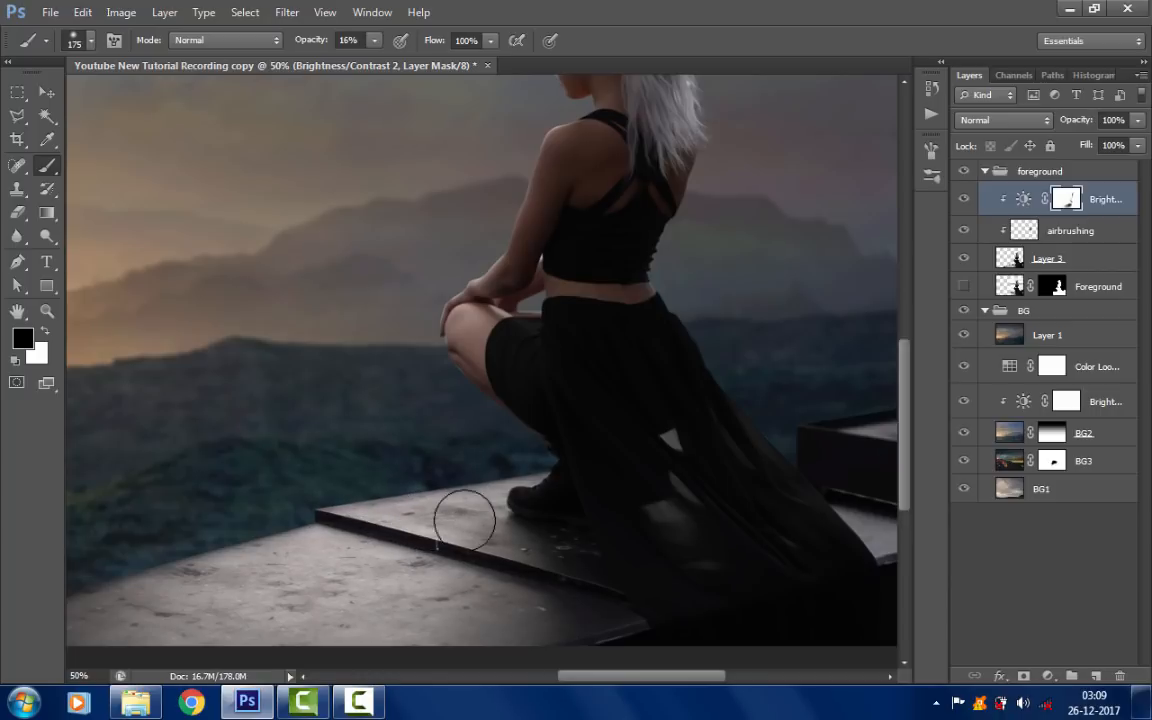
# - Paint black on the Brightness/Contrast mask along the front edge of the woman's knee and shin with a 70 px brush
pyautogui.press('[')
pyautogui.press('[')
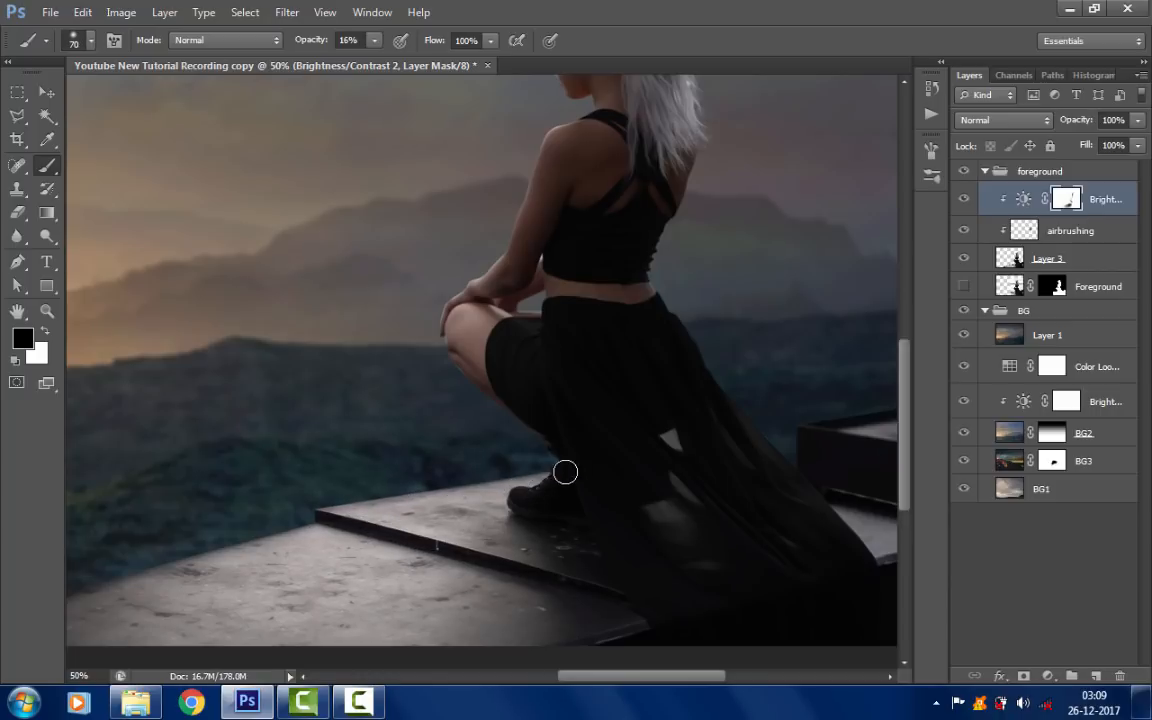
pyautogui.scroll(2, 549, 468)
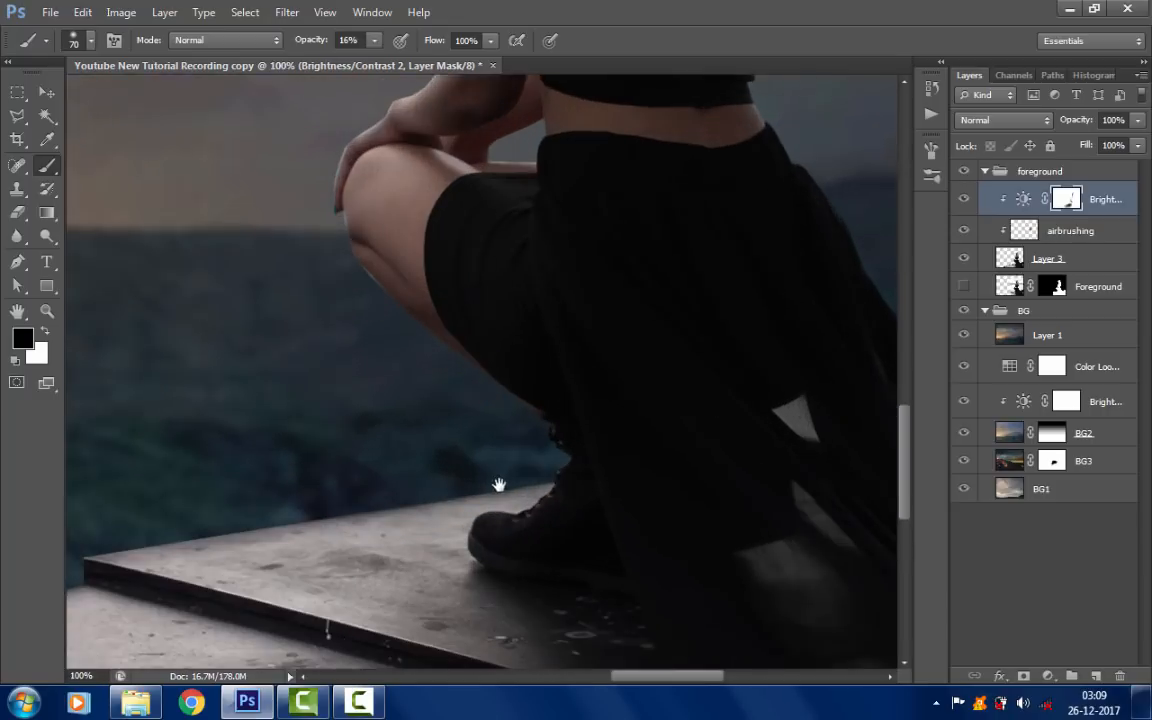
pyautogui.press('space')
pyautogui.moveTo(539, 482); pyautogui.dragTo(620, 603)
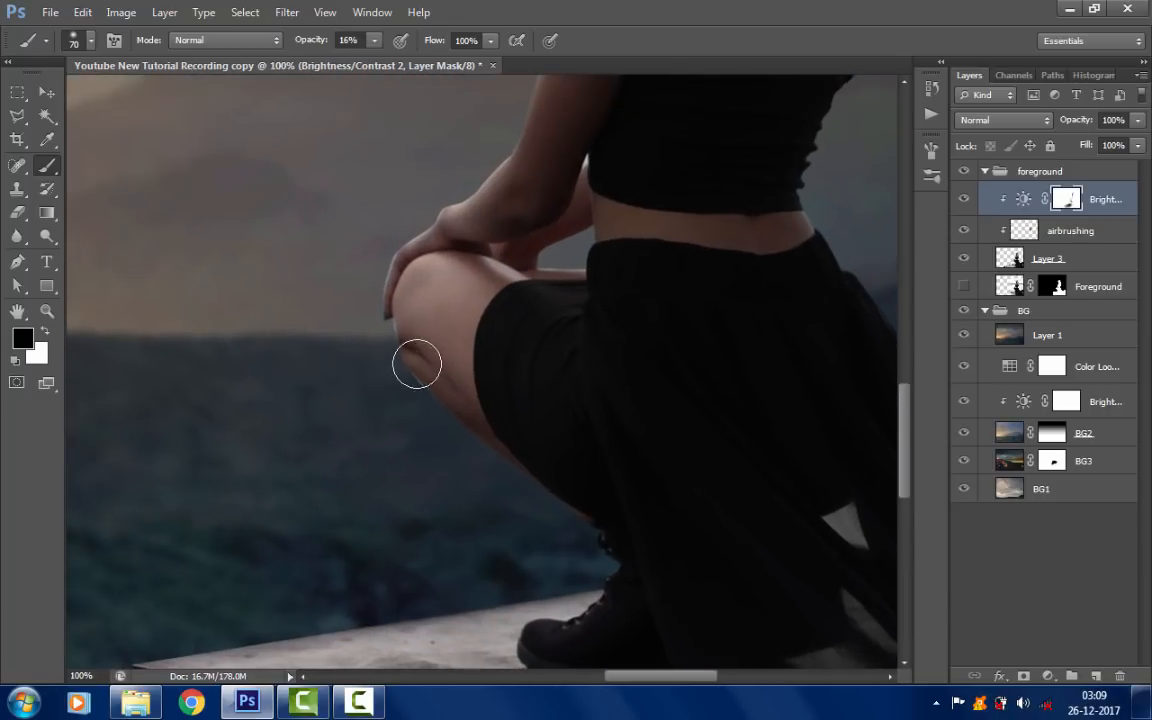
# - Paint the Brightness/Contrast mask along the woman's front shoulder and the outer edge of her upper arm with the 70 px brush
pyautogui.press('space')
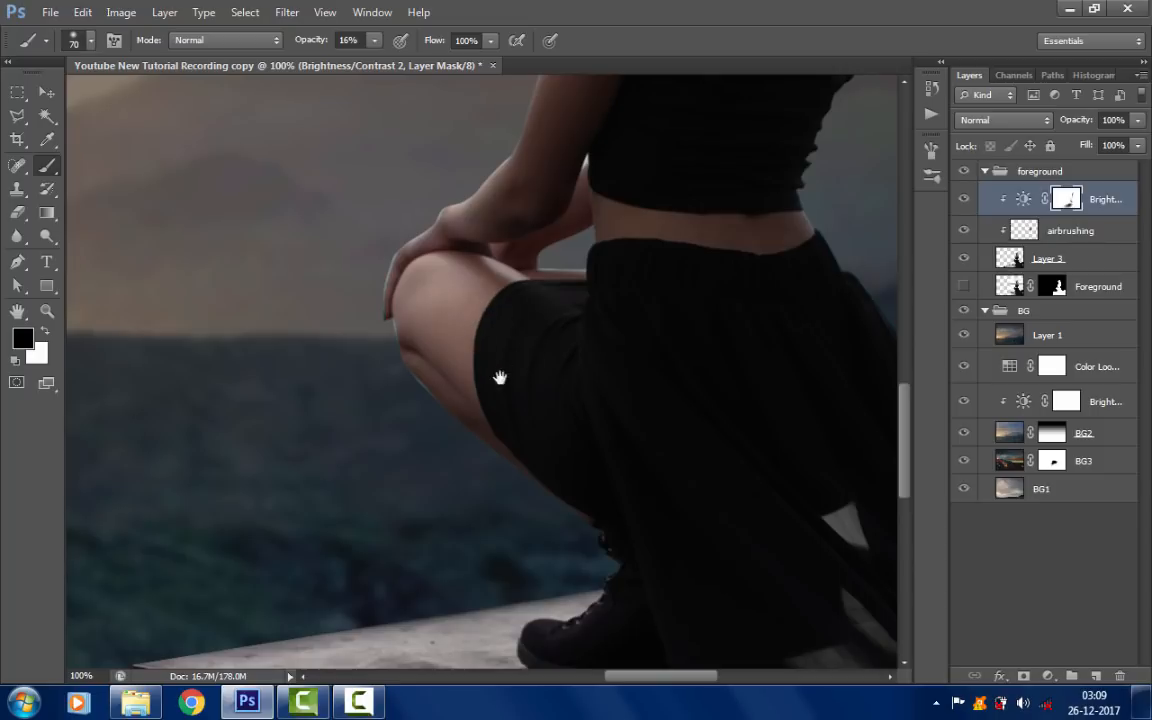
pyautogui.moveTo(500, 366); pyautogui.dragTo(500, 408)
pyautogui.press('space')
pyautogui.moveTo(482, 309); pyautogui.dragTo(447, 559)
pyautogui.press('space')
pyautogui.moveTo(481, 357); pyautogui.dragTo(480, 433)
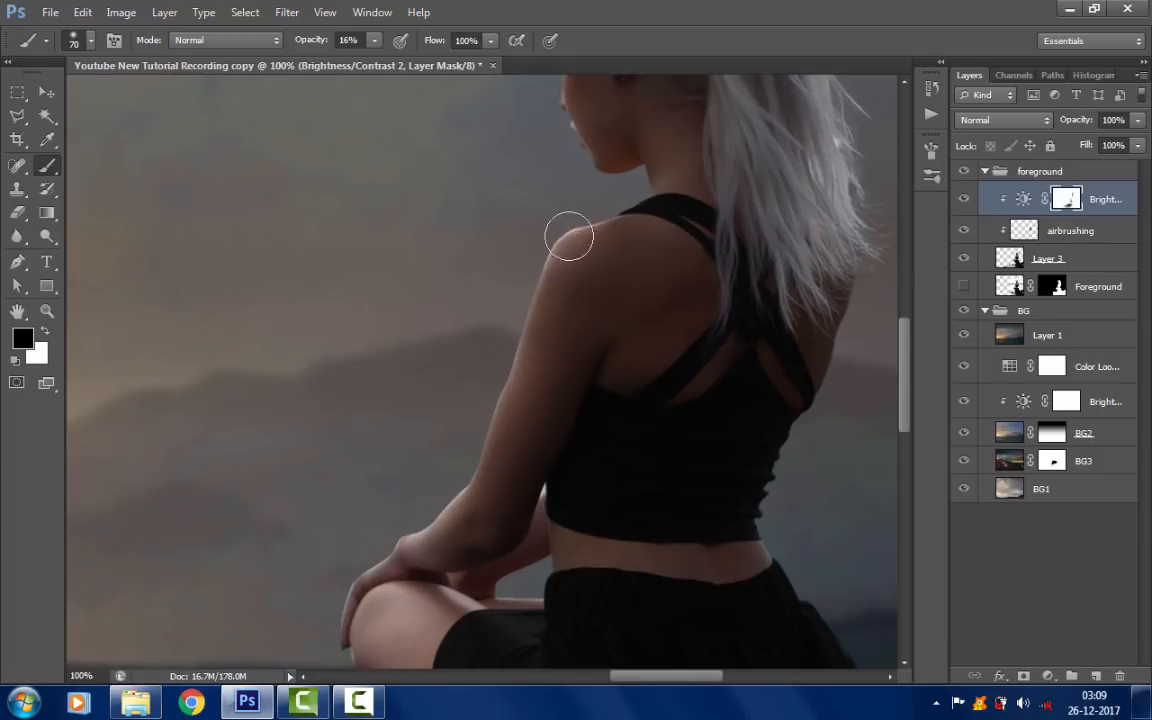
pyautogui.press('space')
pyautogui.moveTo(406, 535); pyautogui.dragTo(428, 545)
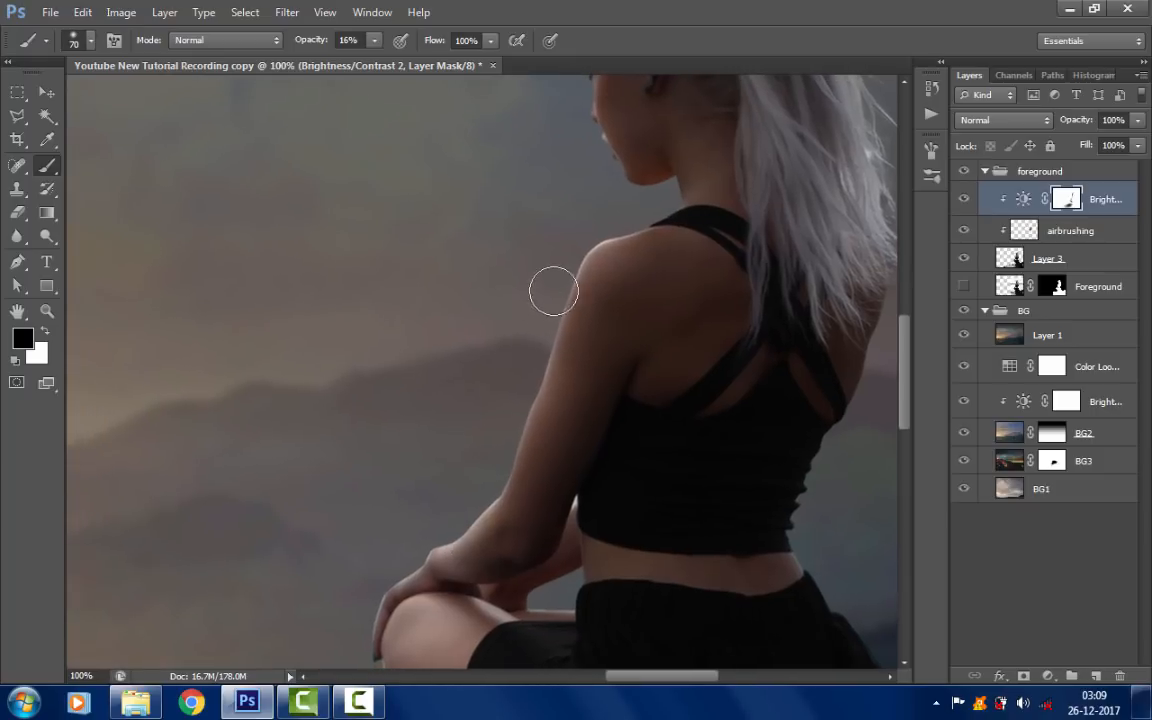
pyautogui.press('space')
pyautogui.moveTo(449, 388); pyautogui.dragTo(489, 540)
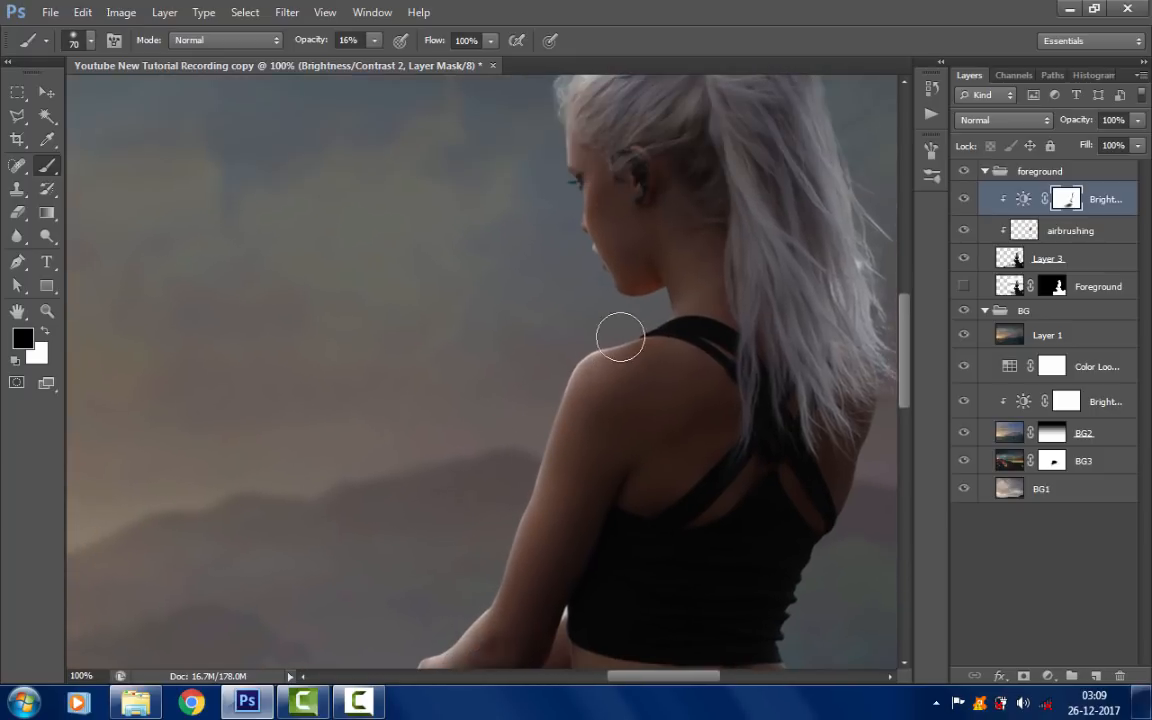
# - Reduce the brush to 50 px and paint the Brightness/Contrast mask over the hair at the front of the woman's head
pyautogui.press('space')
pyautogui.moveTo(569, 408); pyautogui.dragTo(539, 467)
pyautogui.press('[')
pyautogui.press('[')
pyautogui.press('[')
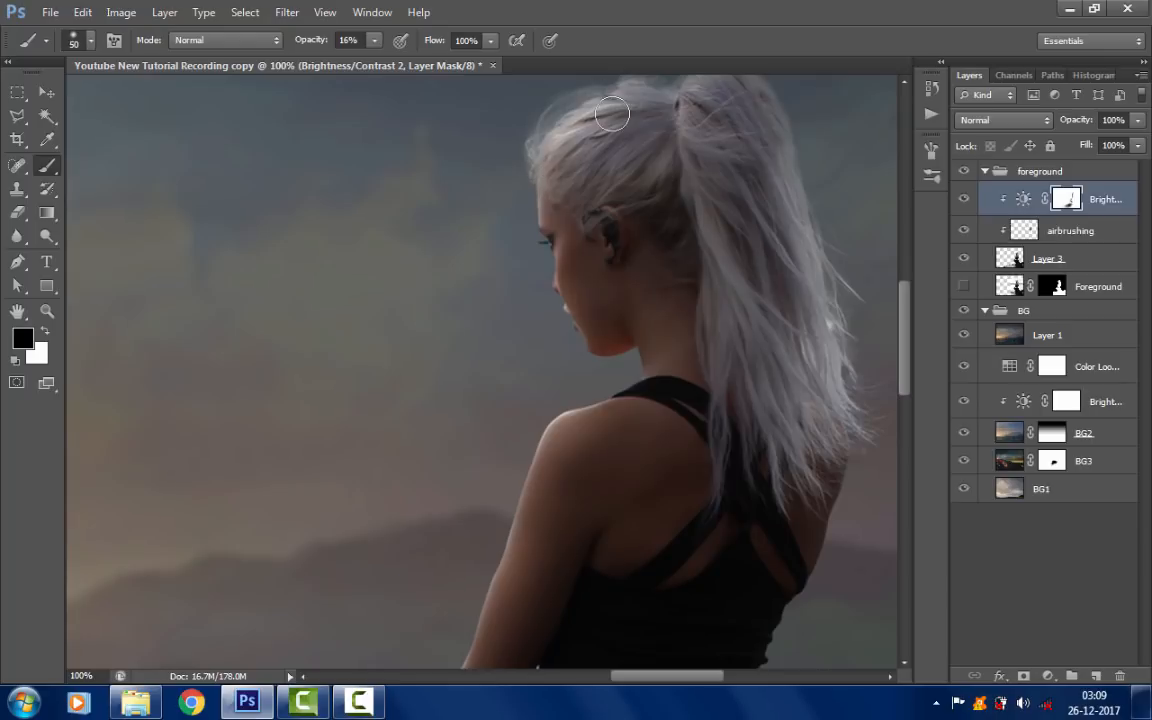
pyautogui.moveTo(567, 167); pyautogui.dragTo(555, 239)
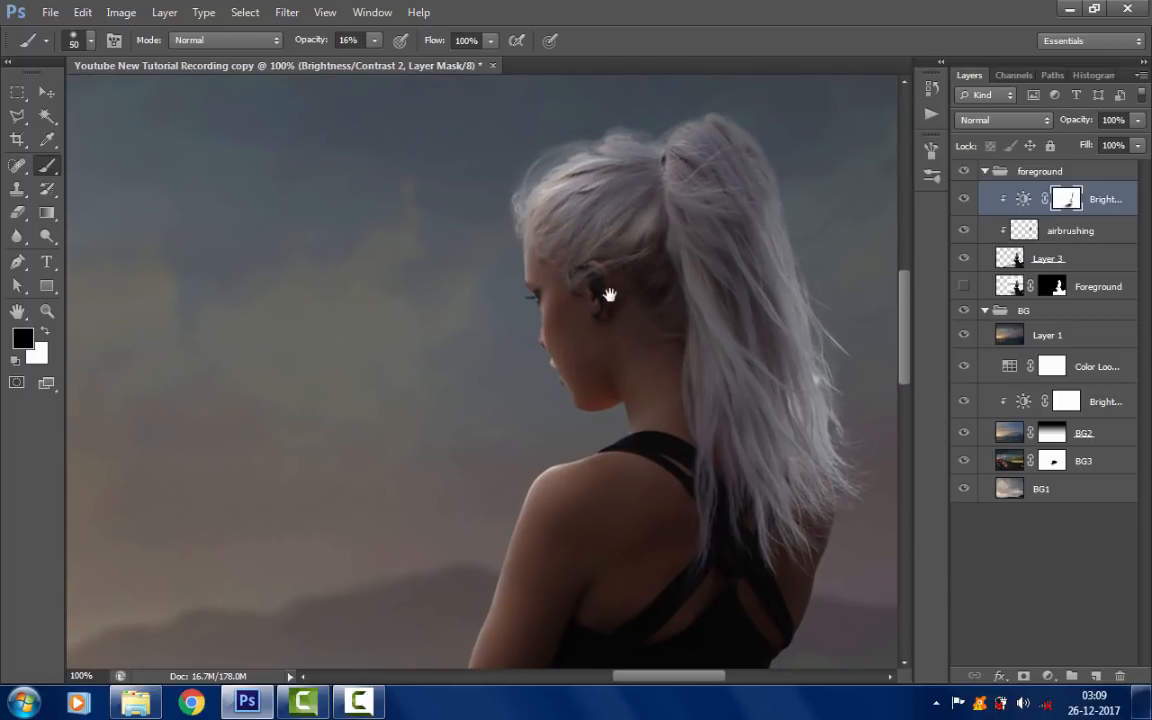
# - Mask the Brightness/Contrast 2 adjustment along the woman's hair, face and arm with a 50 px black brush at 16% opacity
pyautogui.moveTo(609, 295); pyautogui.dragTo(601, 365)
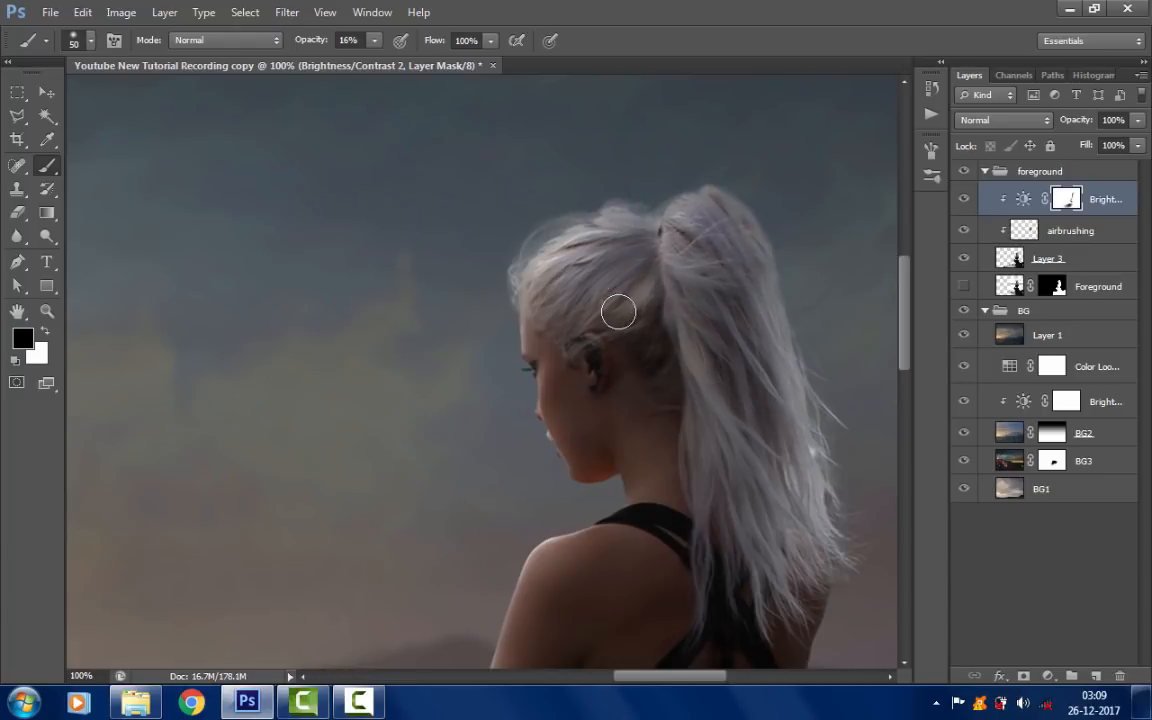
pyautogui.moveTo(625, 225); pyautogui.dragTo(688, 214)
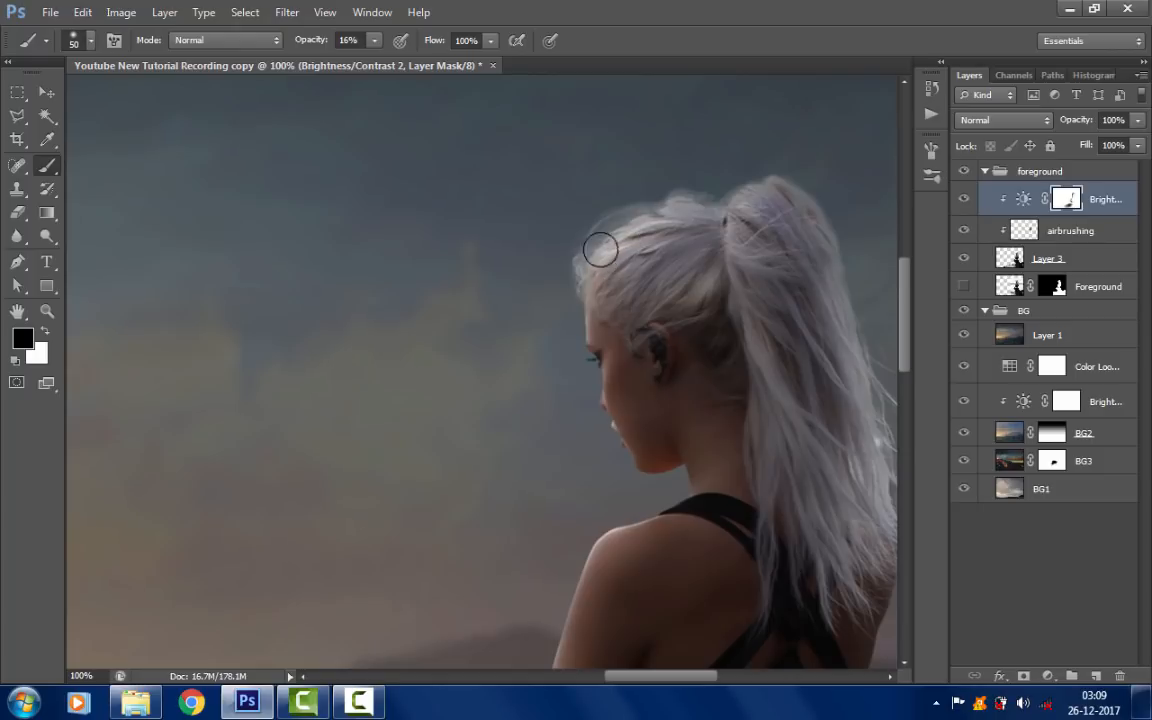
pyautogui.moveTo(569, 294); pyautogui.dragTo(612, 207)
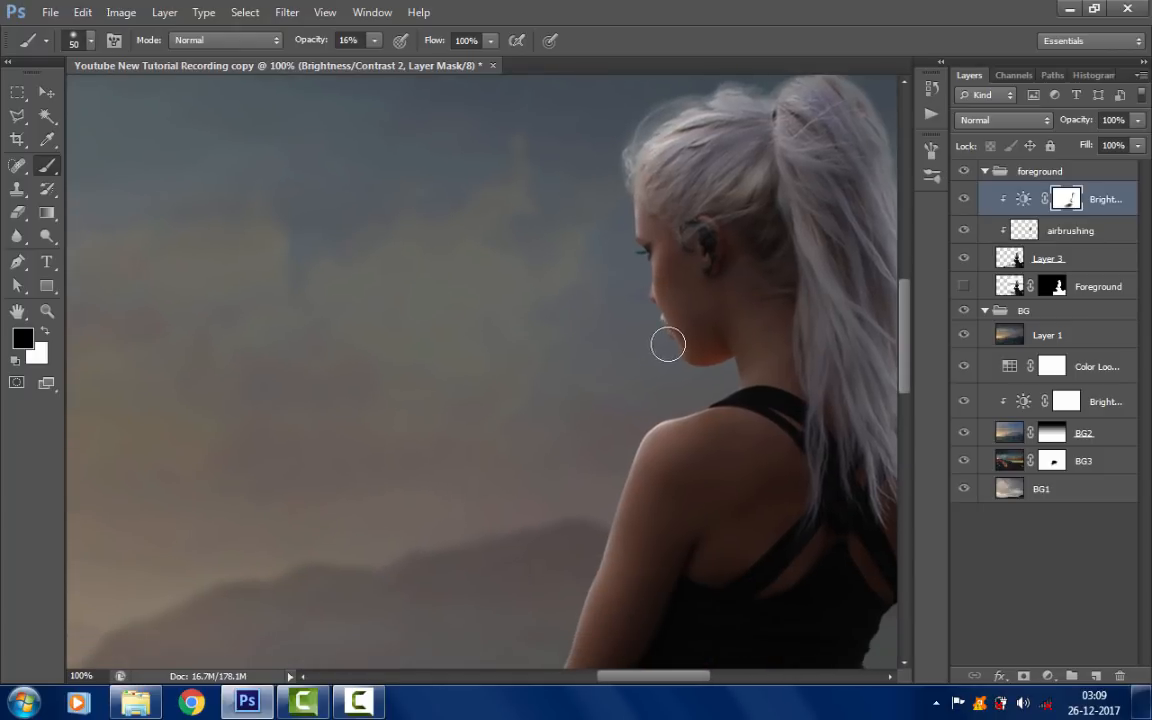
pyautogui.moveTo(660, 380); pyautogui.dragTo(665, 218)
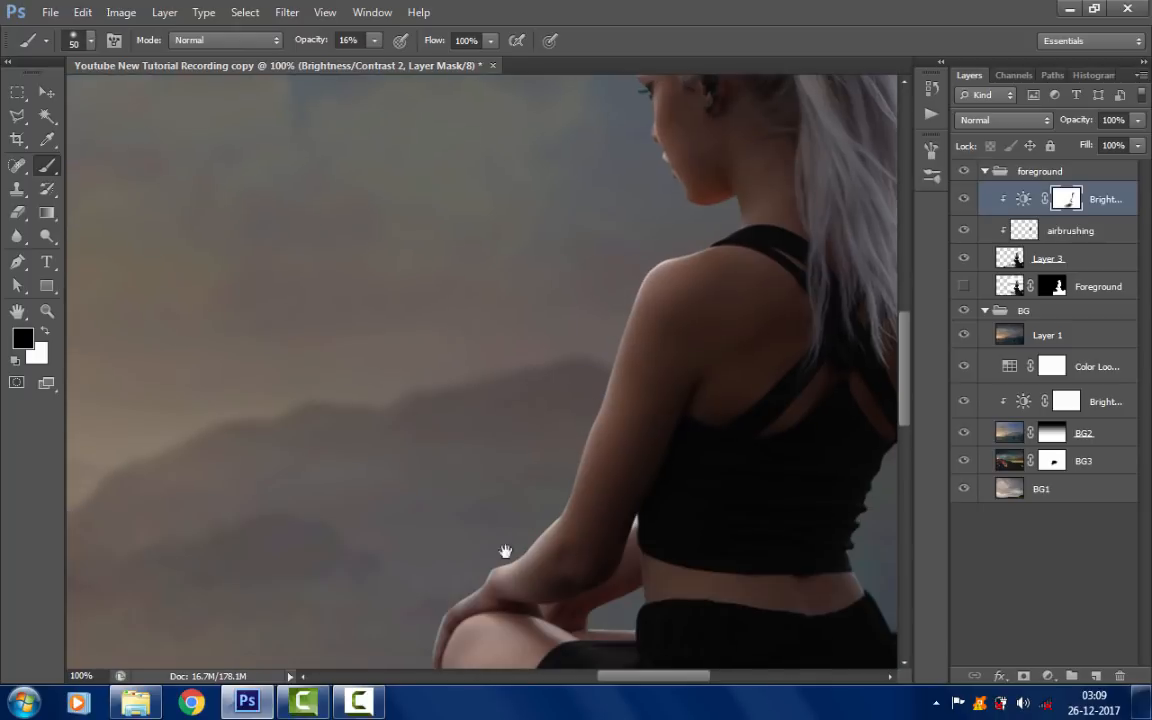
pyautogui.moveTo(506, 551); pyautogui.dragTo(590, 381)
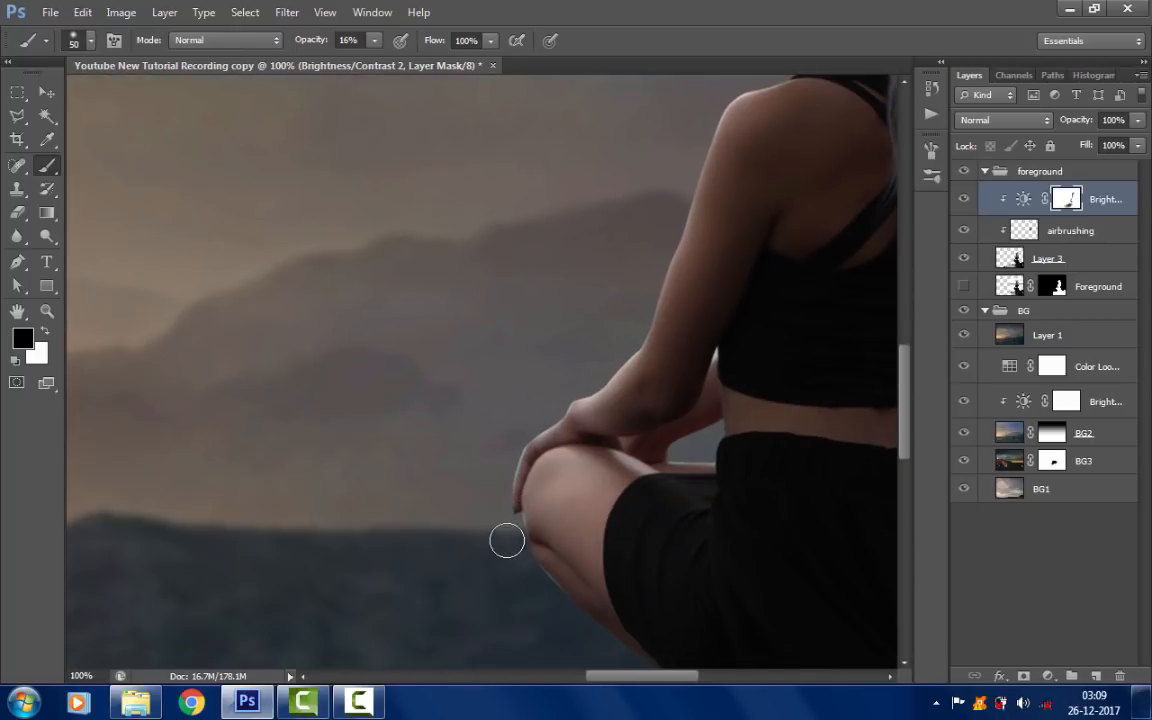
pyautogui.moveTo(490, 435); pyautogui.dragTo(476, 283)
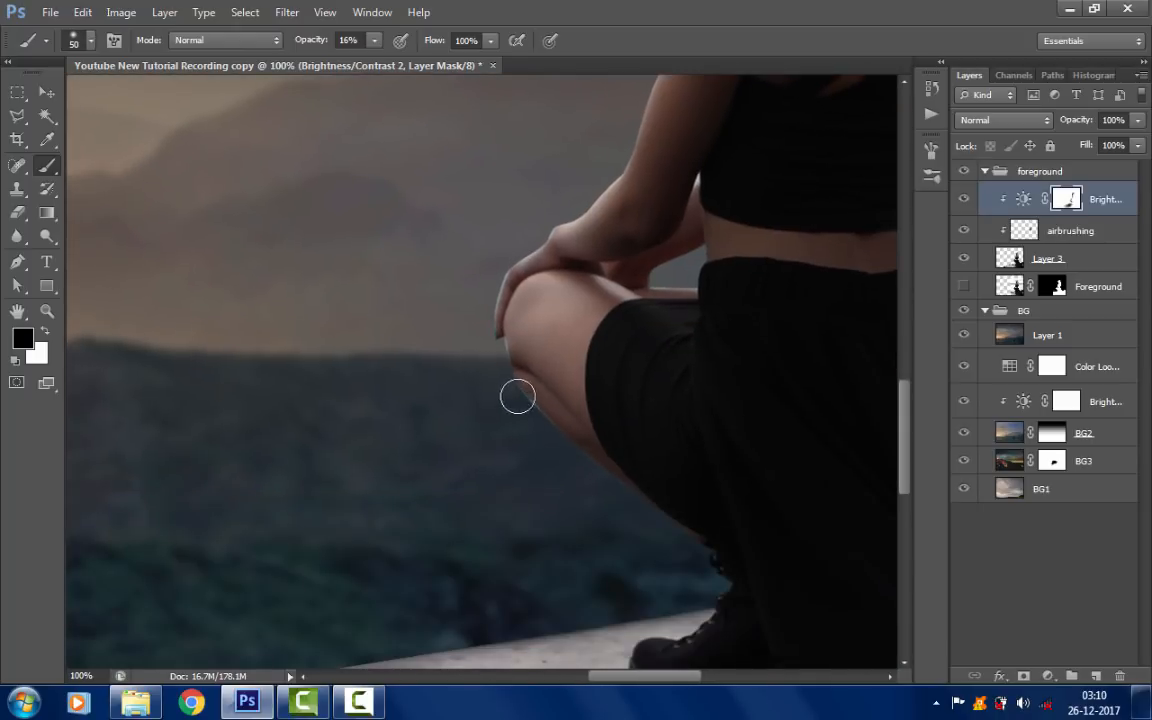
# - Enlarge the brush to 90 px and paint the adjustment's mask over the woman's knee and thigh
pyautogui.moveTo(576, 441); pyautogui.dragTo(576, 473)
pyautogui.press(']')
pyautogui.press(']')
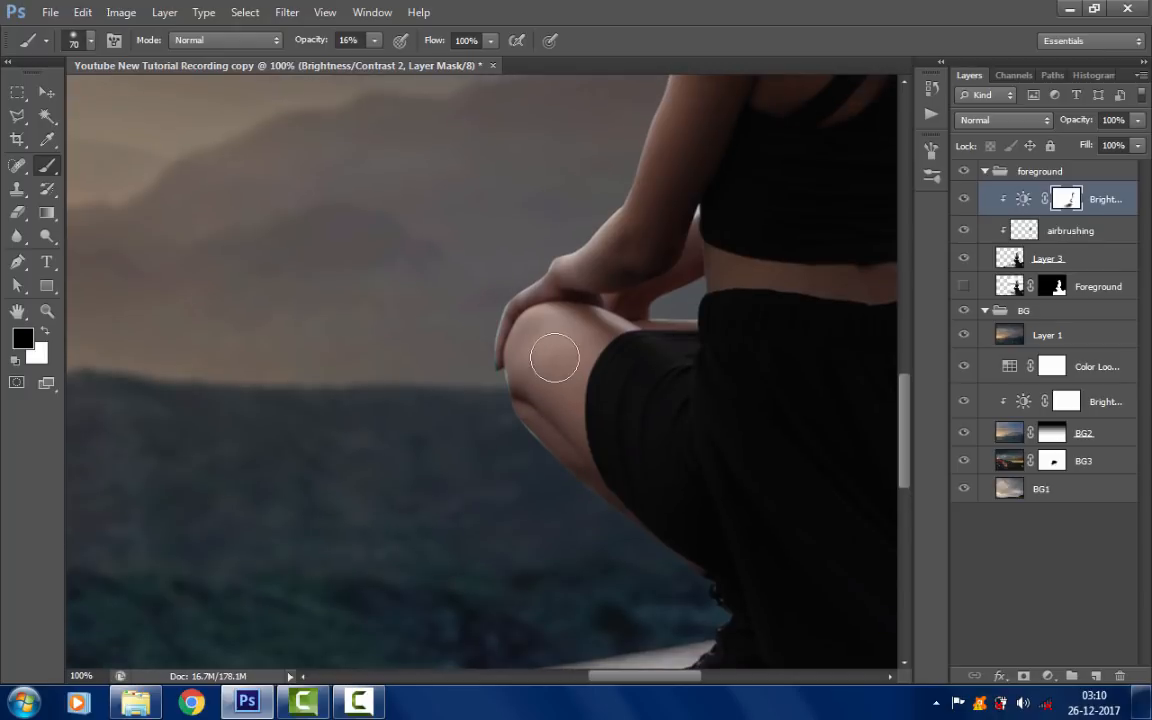
pyautogui.press(']')
pyautogui.press(']')
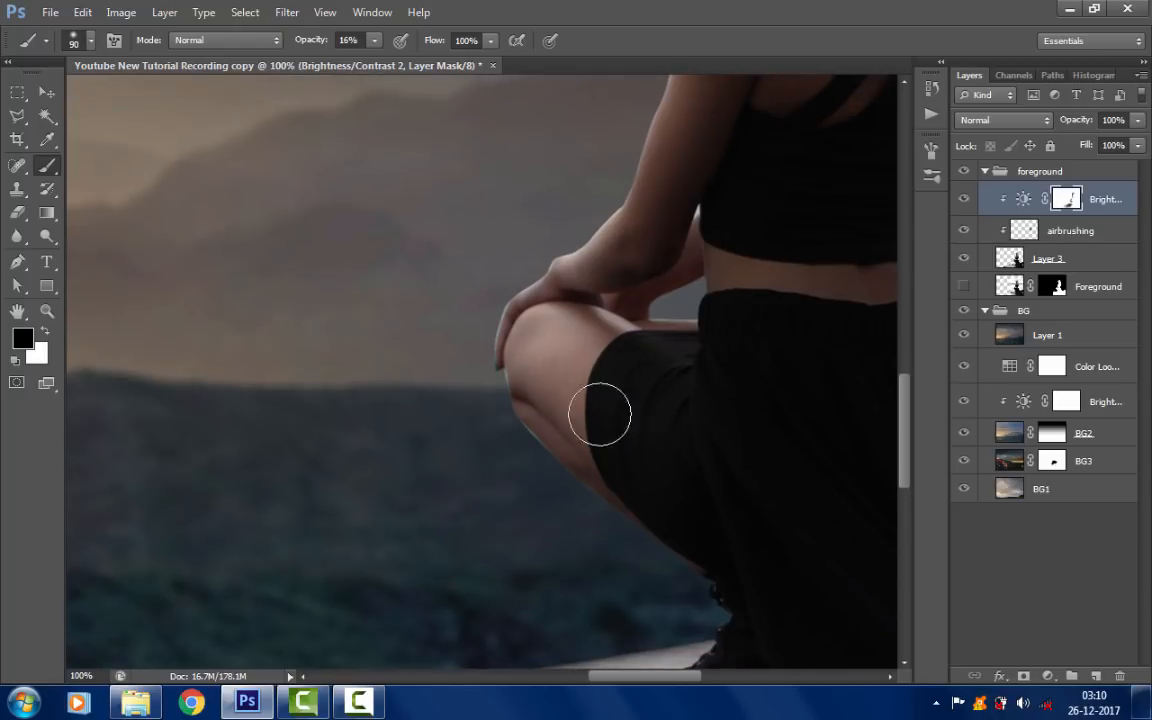
pyautogui.moveTo(645, 490); pyautogui.dragTo(601, 264)
pyautogui.moveTo(650, 357); pyautogui.dragTo(681, 457)
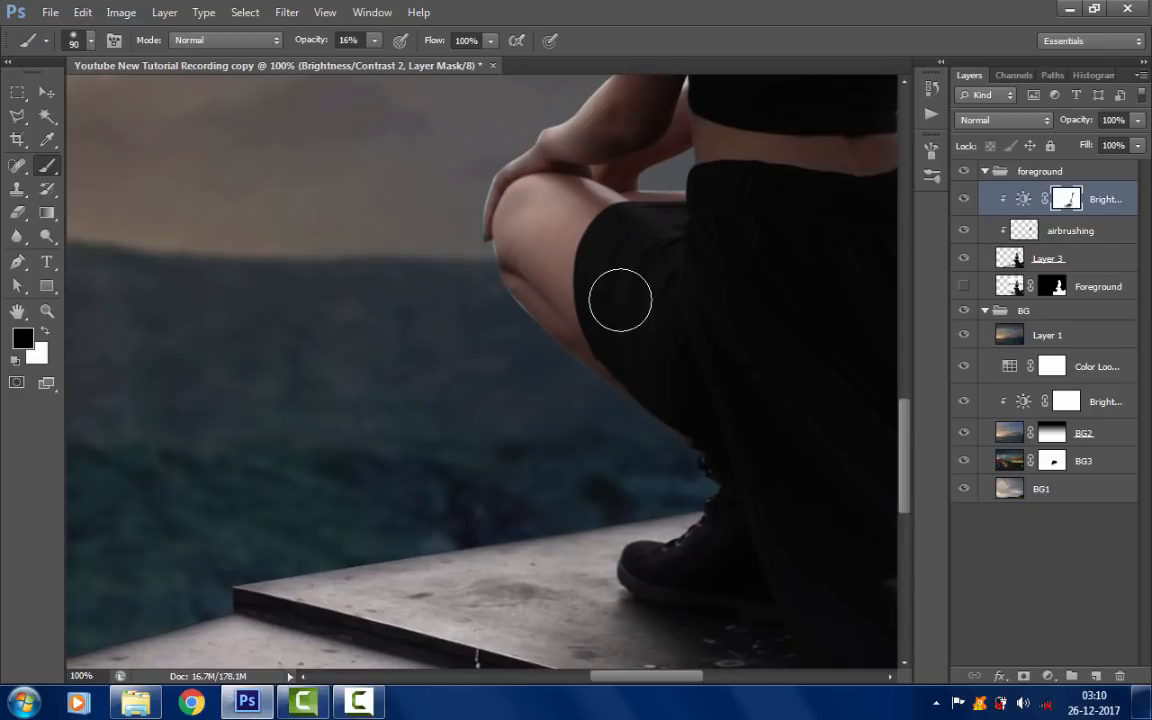
# - Reduce the brush to 45 px and paint the mask lightly along the folds of the black skirt
pyautogui.moveTo(623, 275); pyautogui.dragTo(570, 335)
pyautogui.press('[')
pyautogui.press('[')
pyautogui.press('[')
pyautogui.press('[')
pyautogui.press('[')
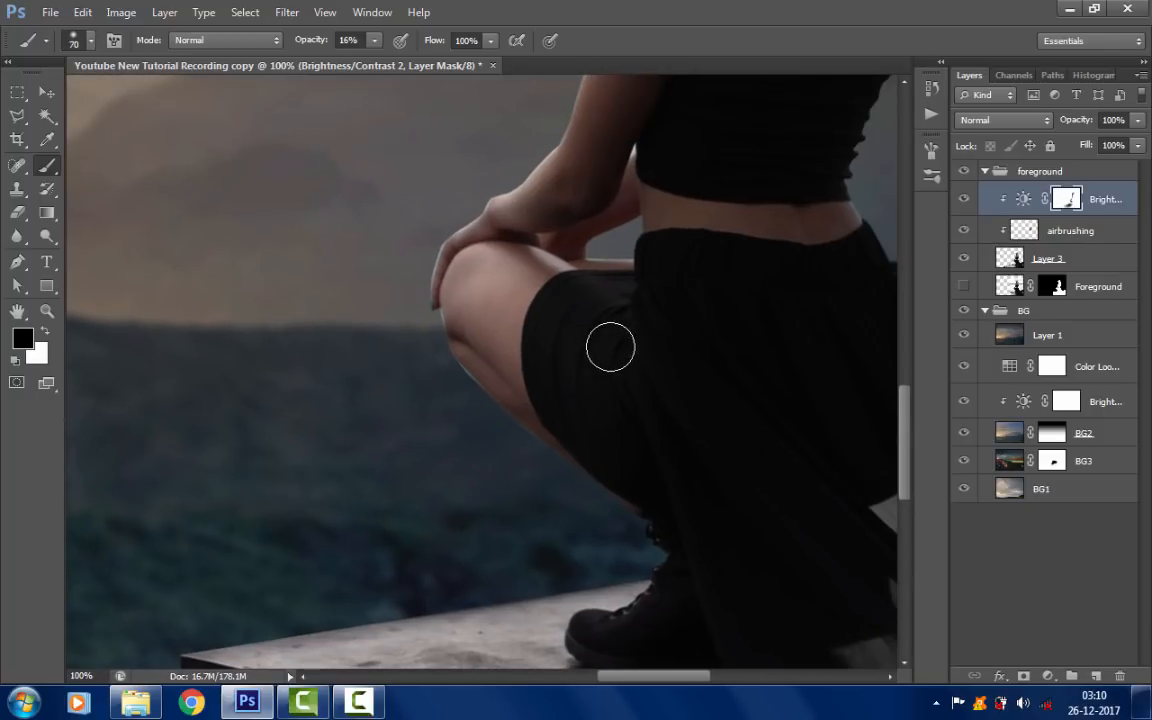
pyautogui.press(']')
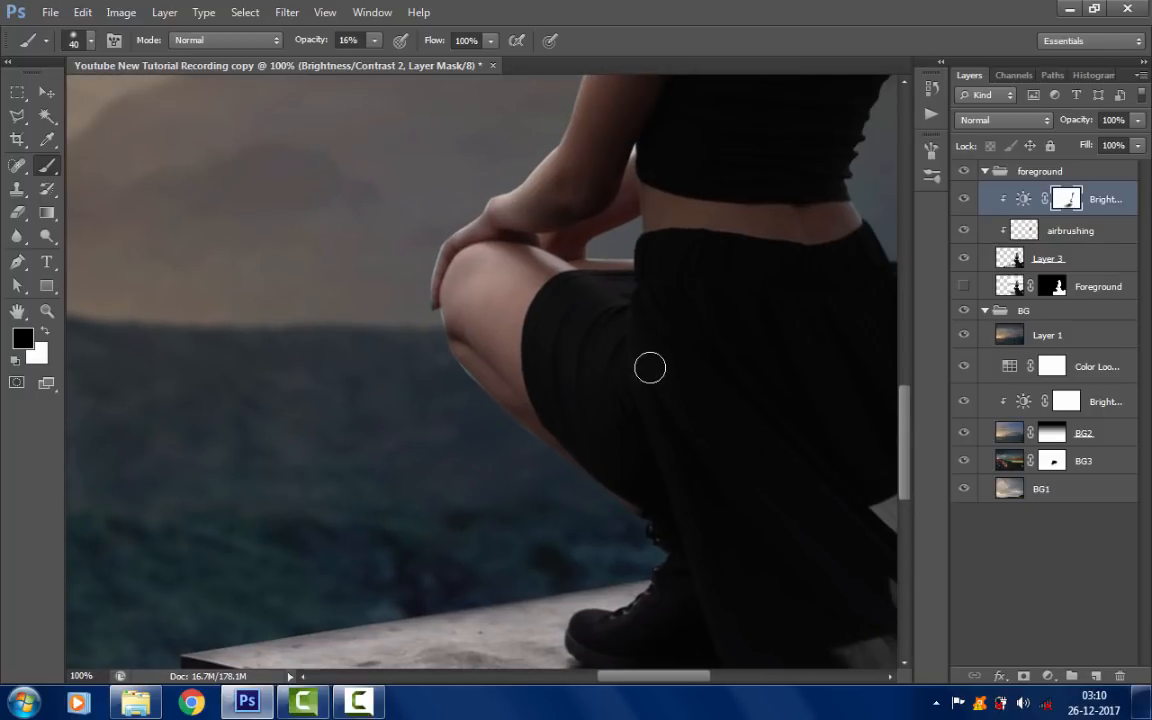
pyautogui.moveTo(676, 468); pyautogui.dragTo(648, 333)
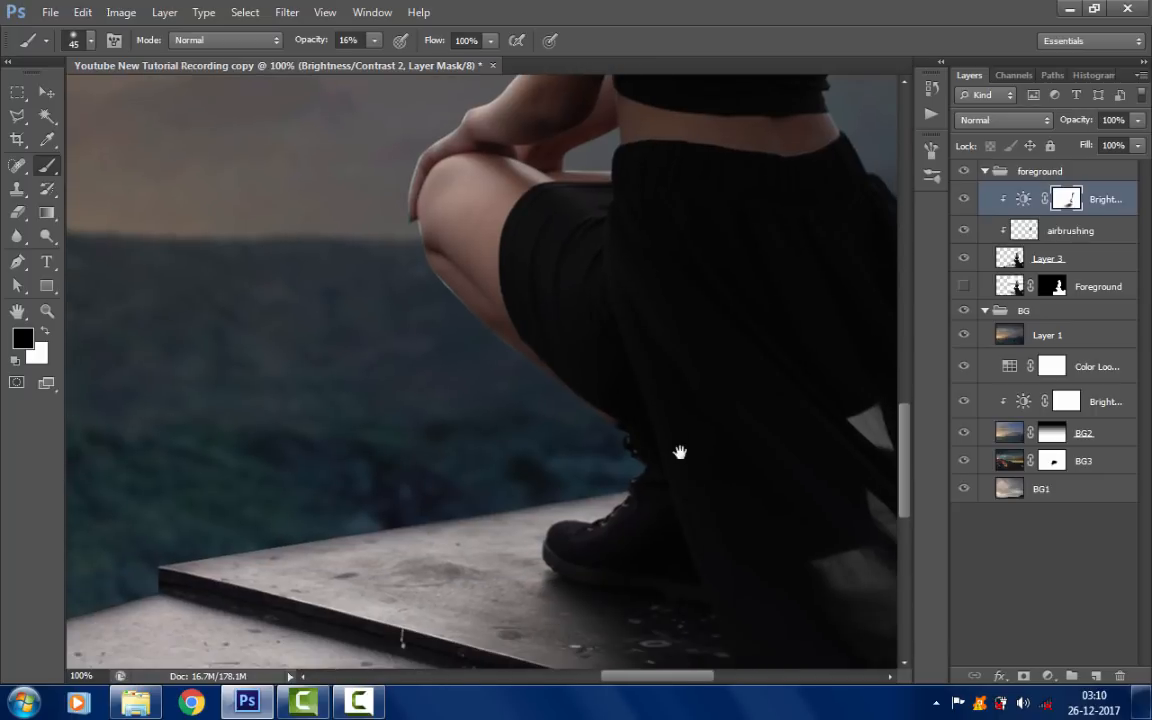
# - Enlarge the brush to 175 px in stages and paint the mask over the stone platform to brighten its surface
pyautogui.moveTo(410, 527); pyautogui.dragTo(469, 496)
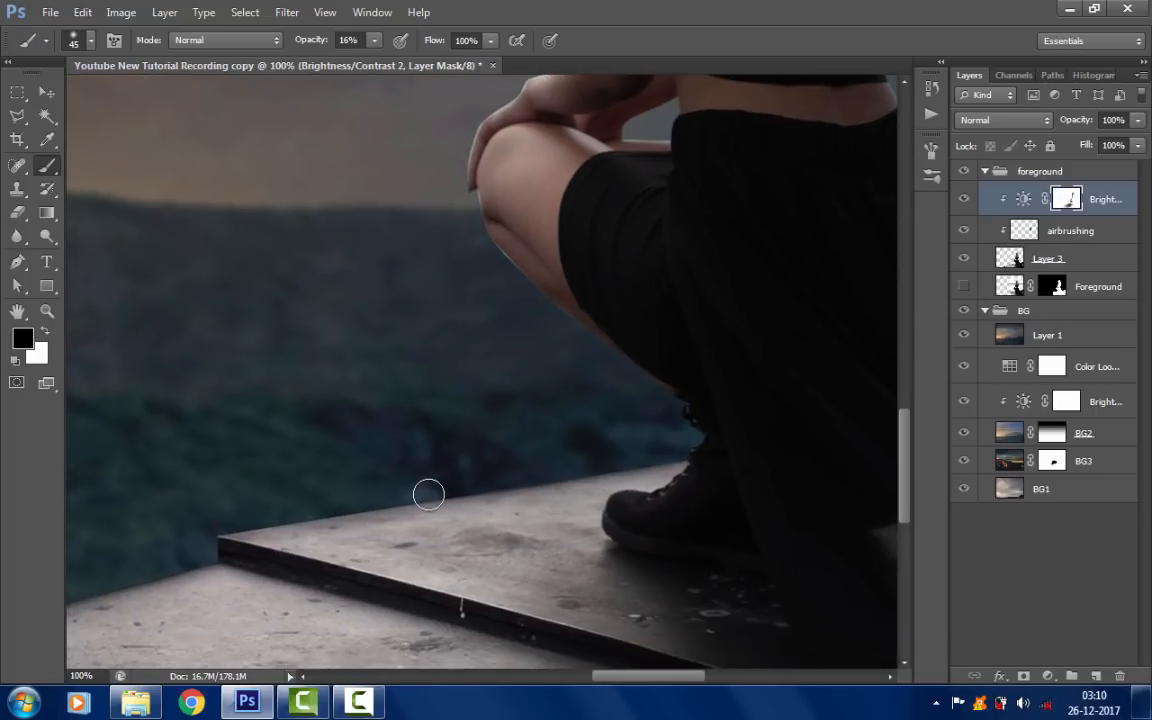
pyautogui.press(']')
pyautogui.press(']')
pyautogui.press(']')
pyautogui.press(']')
pyautogui.press(']')
pyautogui.press(']')
pyautogui.scroll(-1, 530, 476)
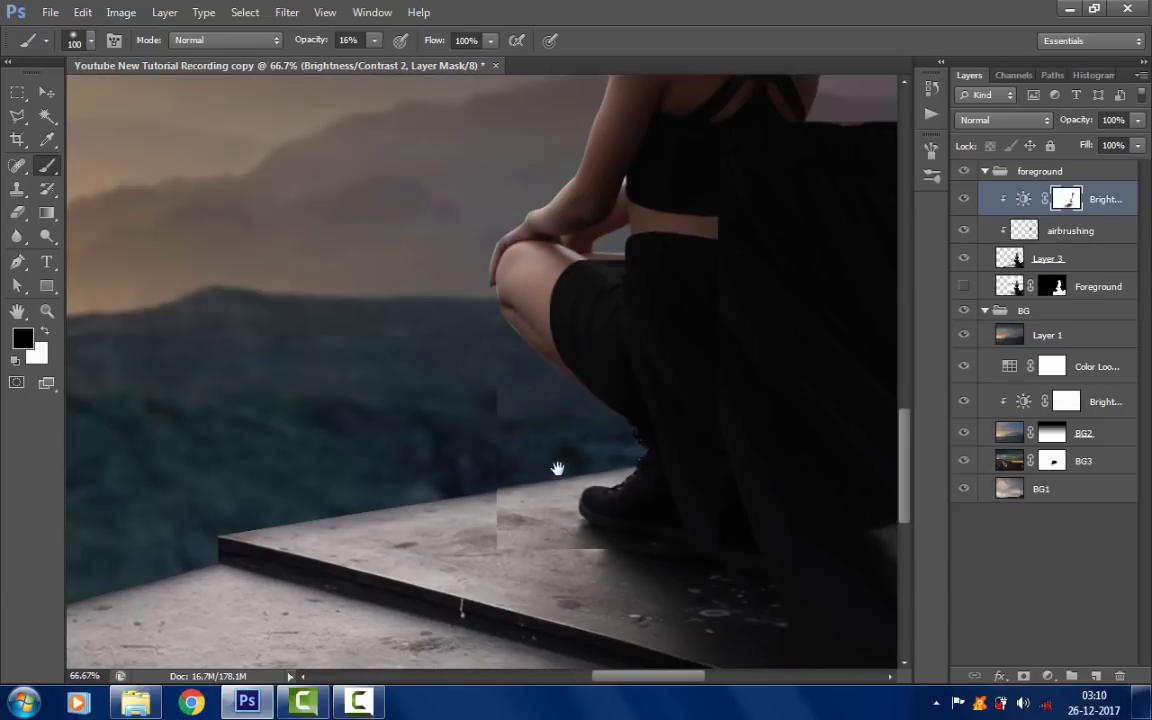
pyautogui.moveTo(558, 468); pyautogui.dragTo(619, 408)
pyautogui.press(']')
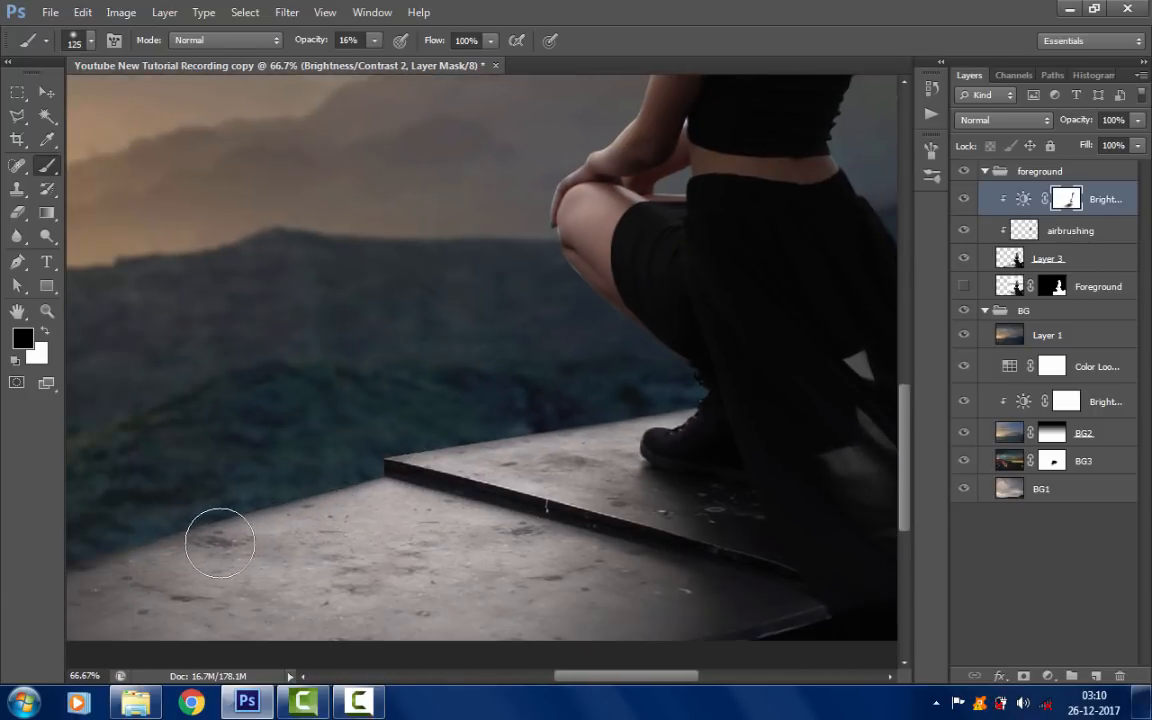
pyautogui.press(']')
pyautogui.press(']')
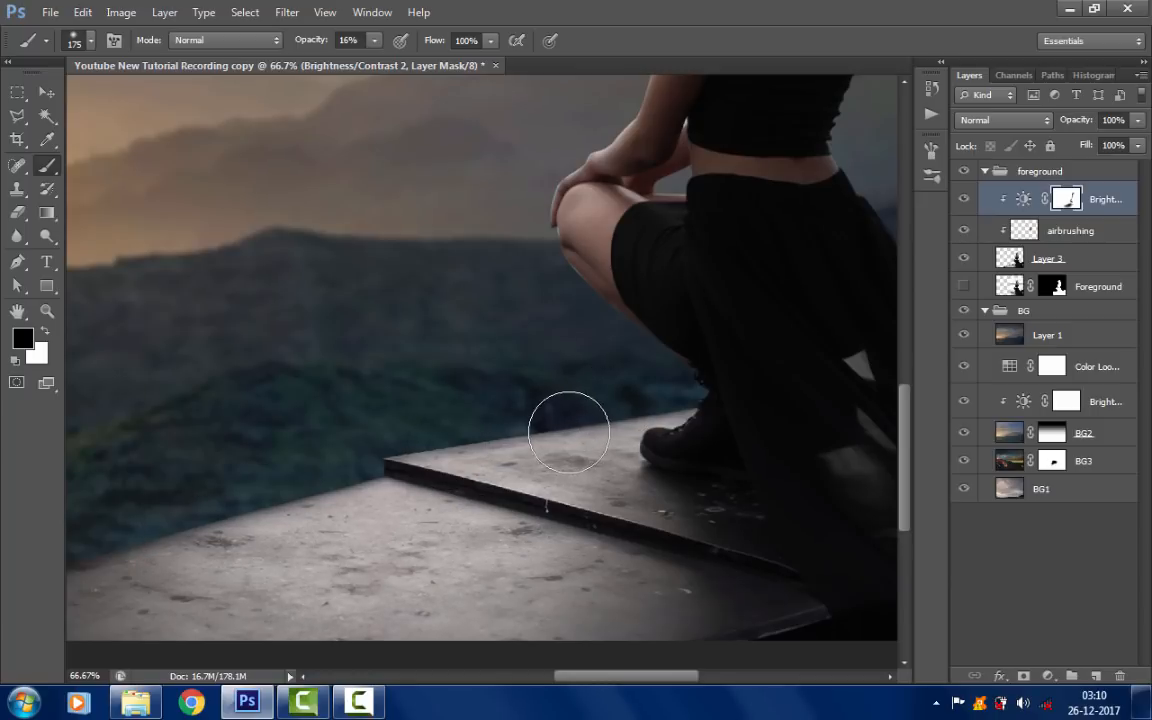
# - Reduce the brush to 80 px and paint the mask over the woman's arm and forehead
pyautogui.scroll(-2, 585, 500)
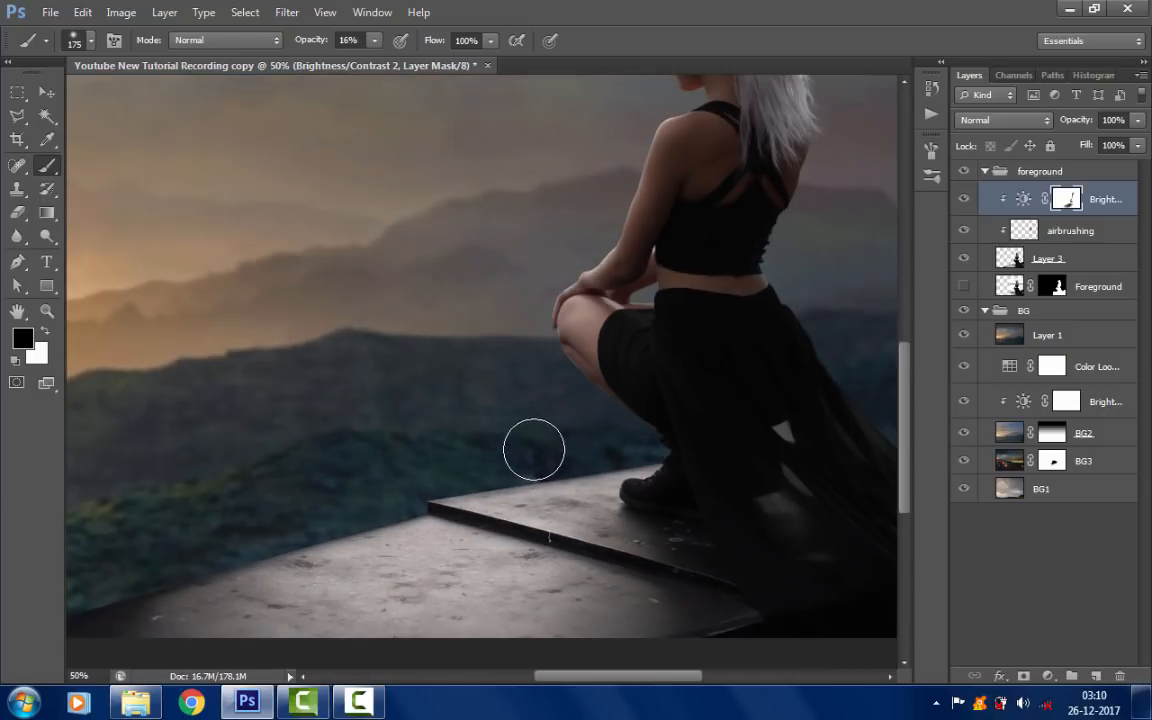
pyautogui.moveTo(534, 449)
pyautogui.mouseDown()
pyautogui.moveTo(777, 589)
pyautogui.moveTo(722, 560)
pyautogui.mouseUp()
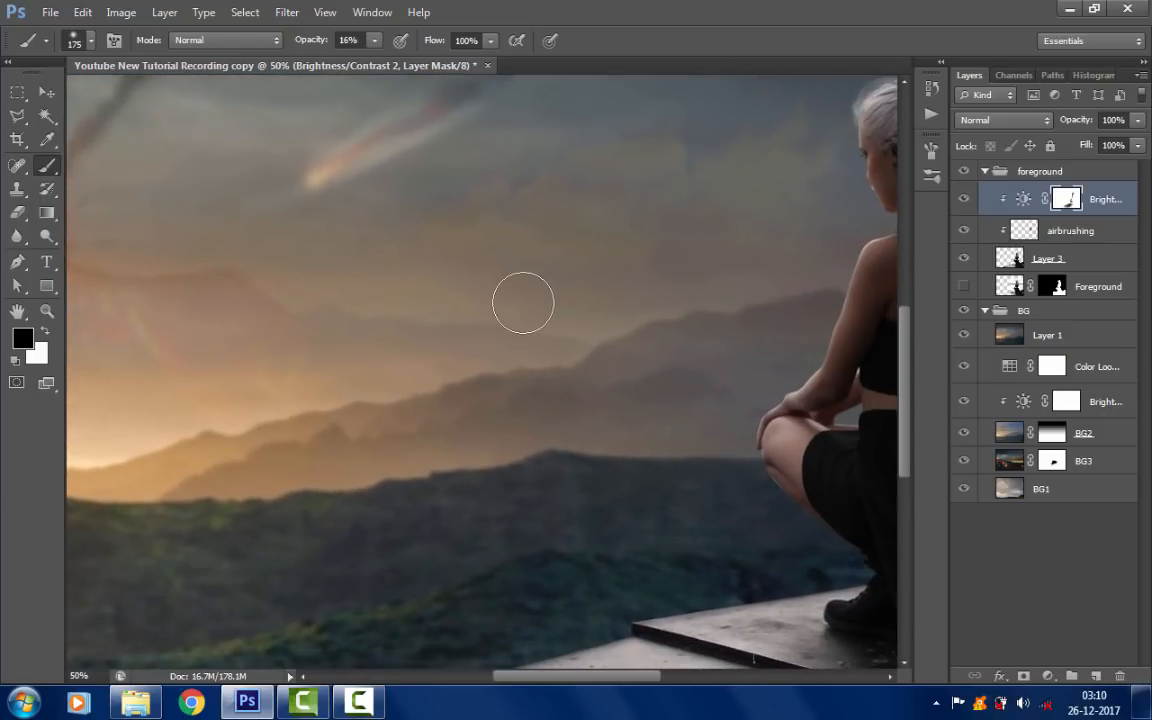
pyautogui.scroll(-1, 523, 303)
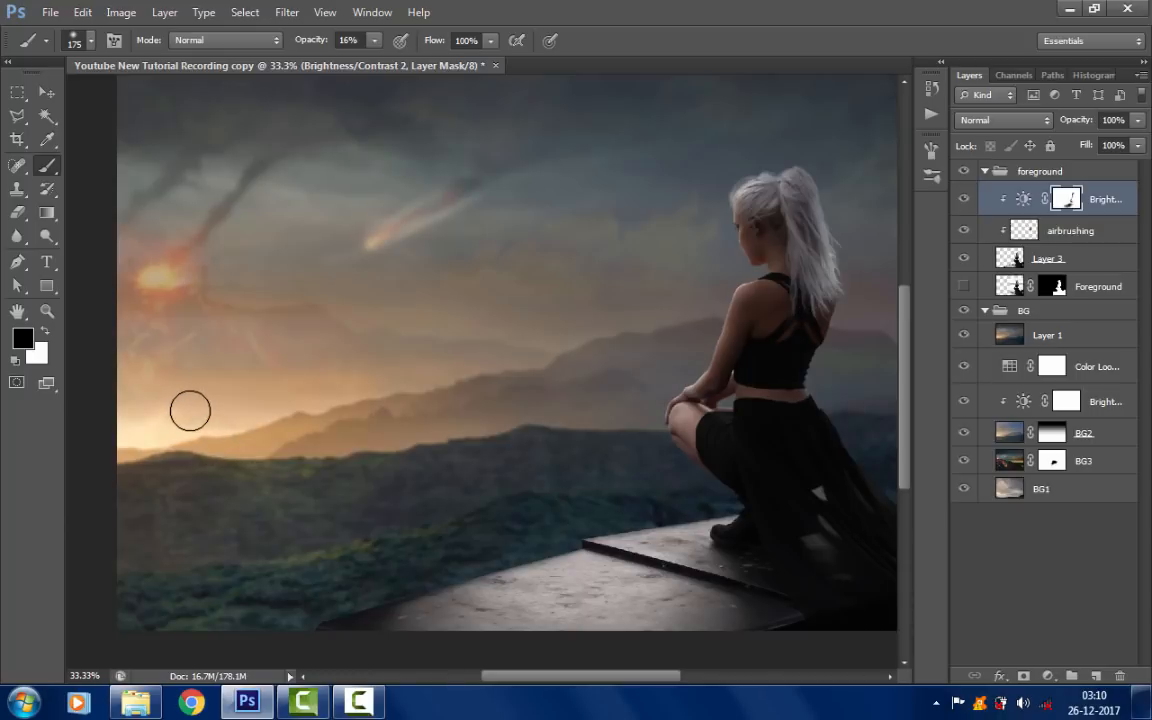
pyautogui.keyDown('ctrl'); pyautogui.click(634, 336); pyautogui.keyUp('ctrl')
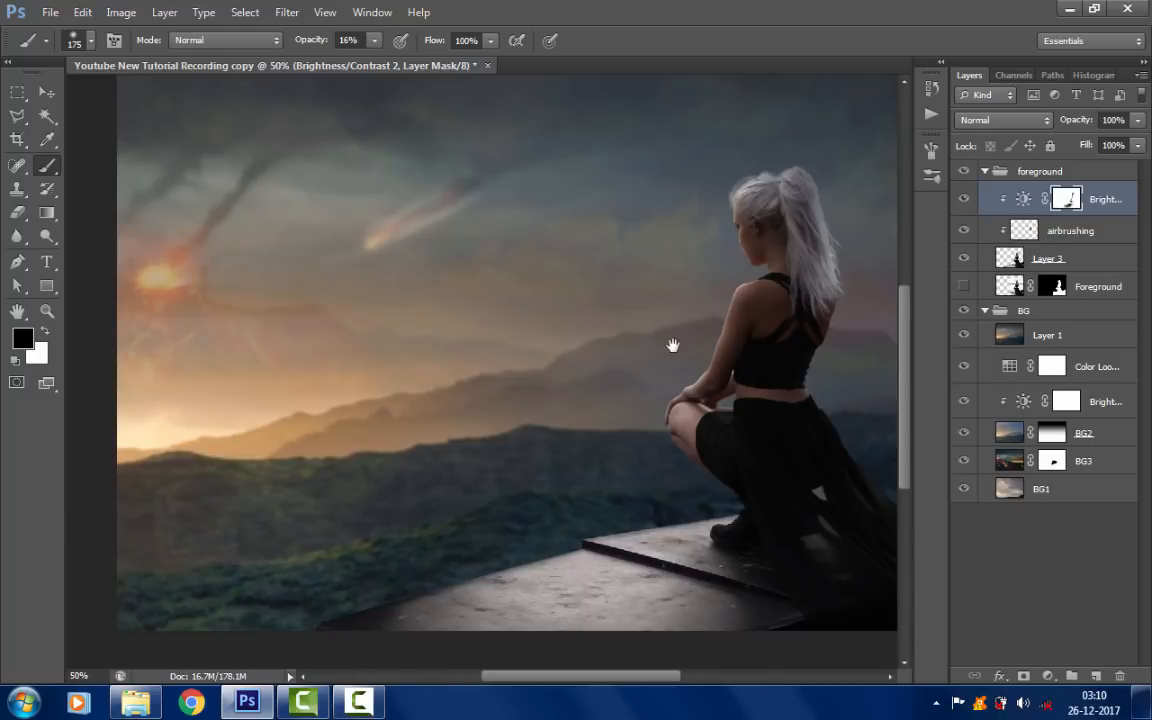
pyautogui.moveTo(674, 345); pyautogui.dragTo(382, 374)
pyautogui.keyDown('ctrl'); pyautogui.click(525, 324); pyautogui.keyUp('ctrl')
pyautogui.moveTo(525, 324)
pyautogui.mouseDown()
pyautogui.moveTo(550, 370)
pyautogui.moveTo(479, 415)
pyautogui.mouseUp()
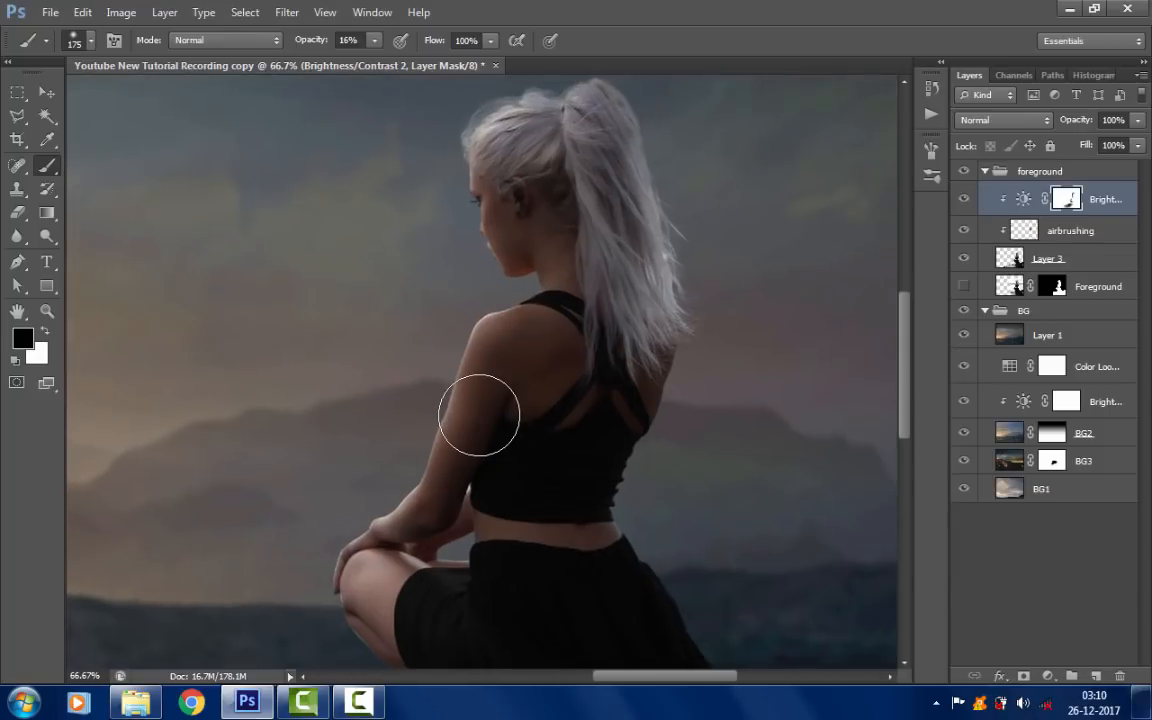
pyautogui.press('[')
pyautogui.press('[')
pyautogui.press('[')
pyautogui.press('[')
pyautogui.press('[')
pyautogui.press('[')
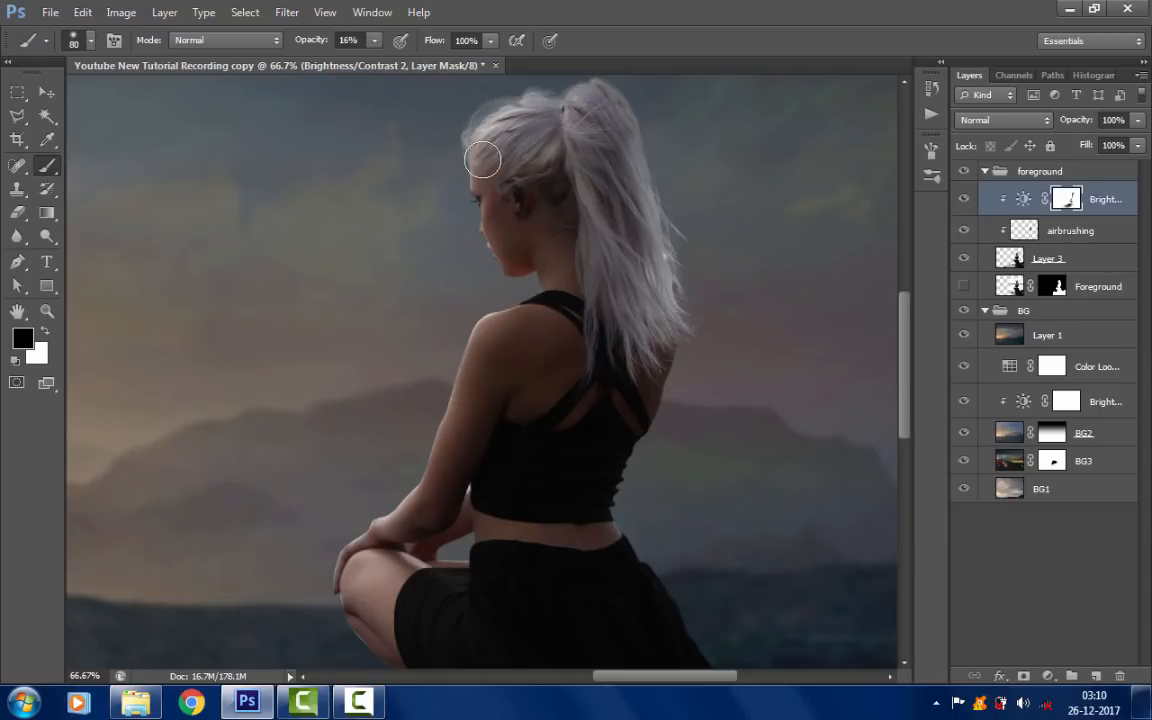
# - Refine the mask over the shoulder and the area around the ear, varying the brush between 60 and 80 px
pyautogui.press(']')
pyautogui.press(']')
pyautogui.press('[')
pyautogui.press('[')
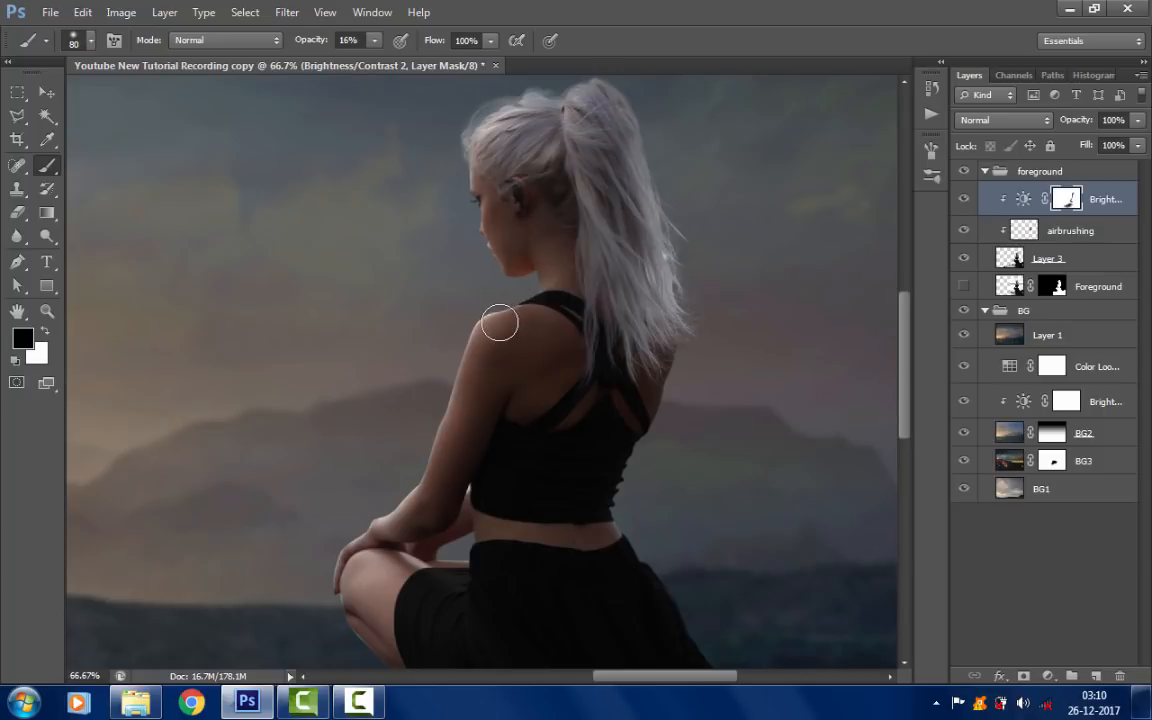
pyautogui.press(']')
pyautogui.press(']')
pyautogui.press('[')
pyautogui.press('[')
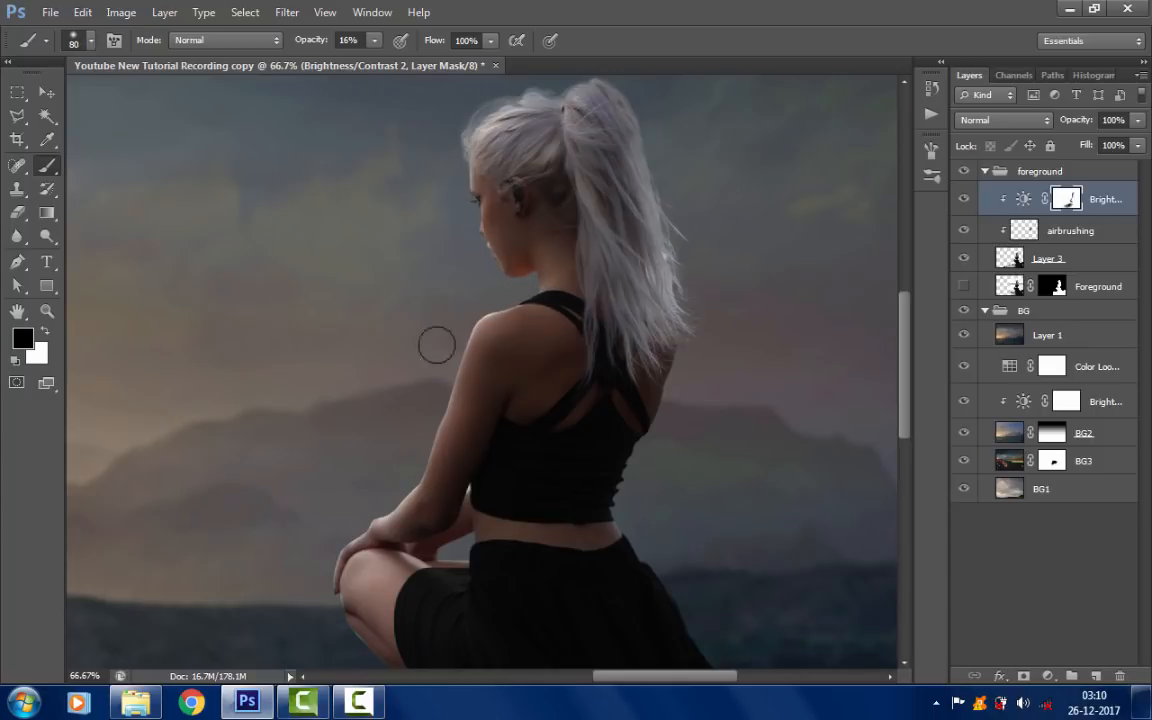
pyautogui.press('[')
pyautogui.press('[')
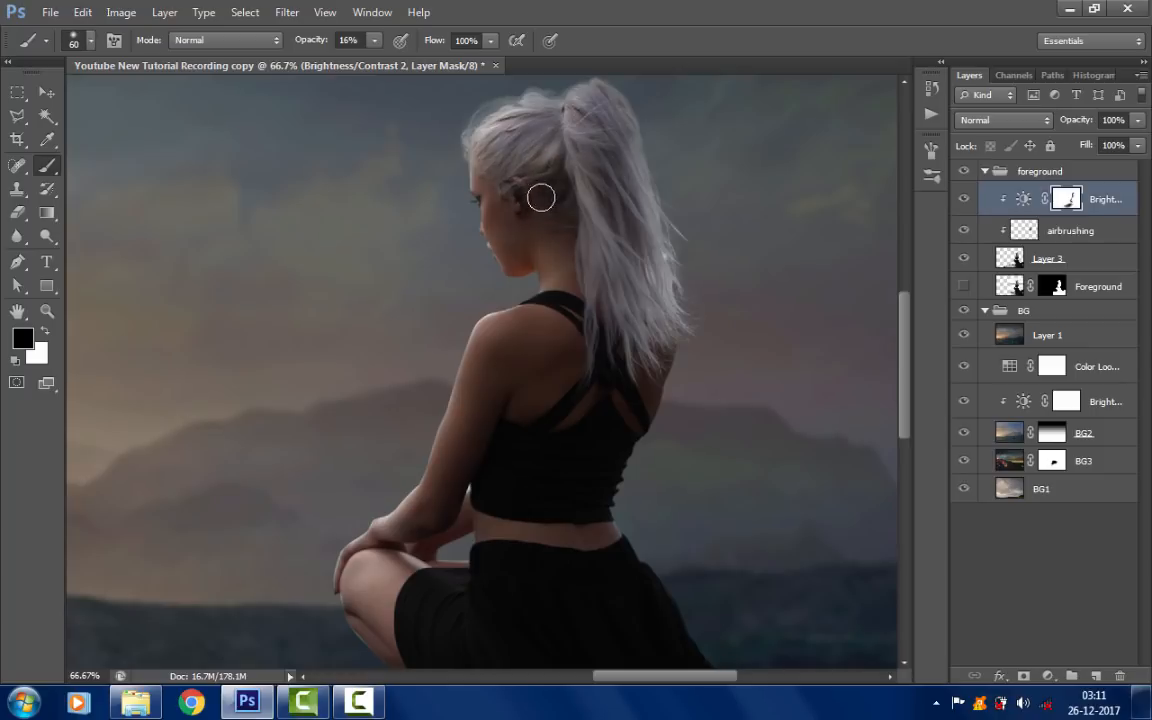
pyautogui.press(']')
pyautogui.press(']')
# - Examine the painted areas of the Brightness/Contrast 2 layer mask on its own, and return to the image
pyautogui.keyDown('alt'); pyautogui.click(1073, 204); pyautogui.keyUp('alt')
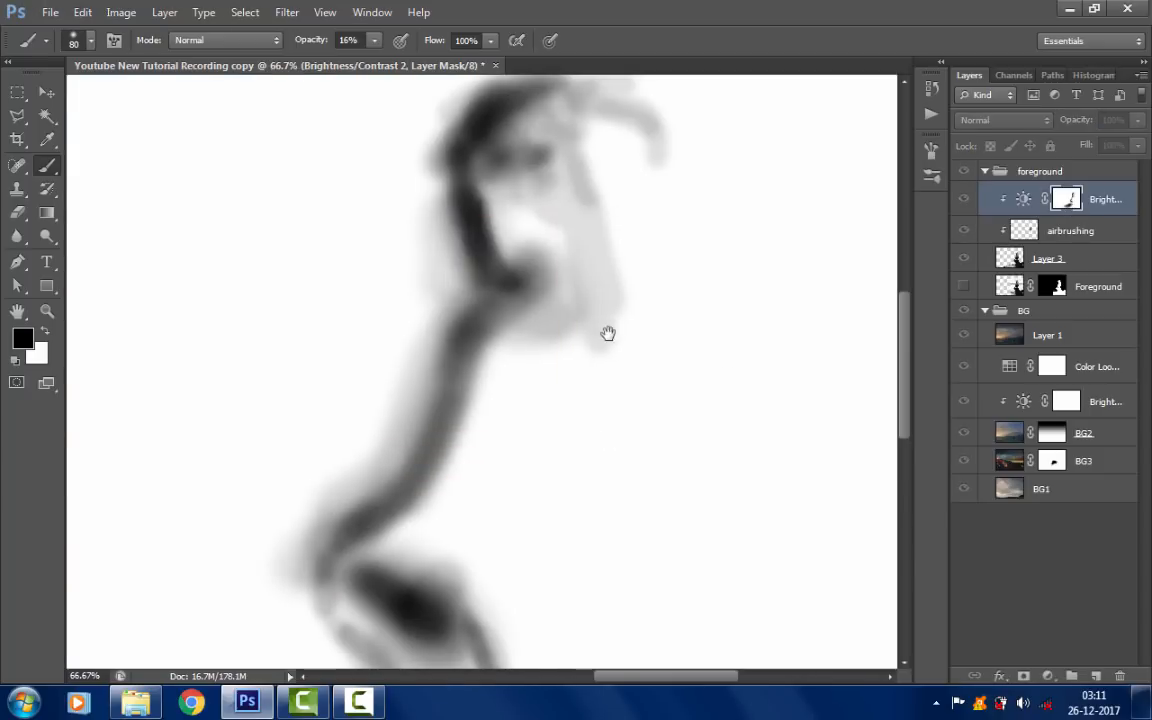
pyautogui.moveTo(607, 332)
pyautogui.mouseDown()
pyautogui.moveTo(630, 275)
pyautogui.moveTo(669, 247)
pyautogui.mouseUp()
pyautogui.hotkey('ctrl', '-')
pyautogui.hotkey('ctrl', '-')
pyautogui.hotkey('ctrl', '-')
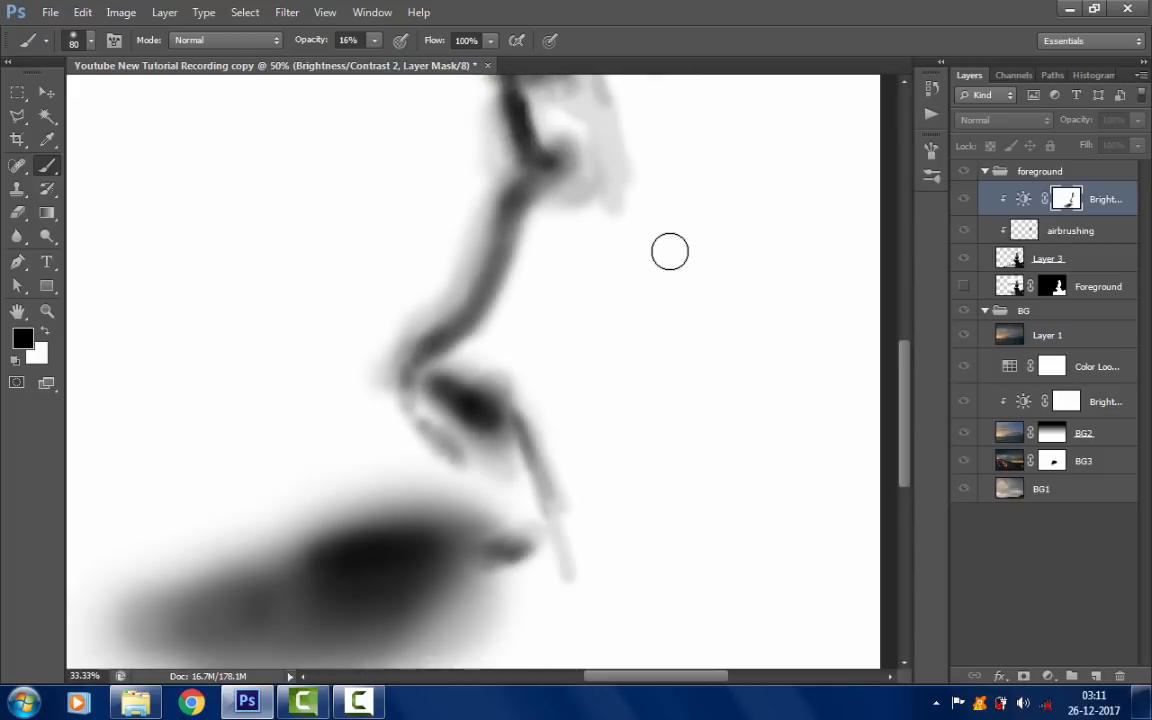
pyautogui.keyDown('ctrl'); pyautogui.click(633, 403); pyautogui.keyUp('ctrl')
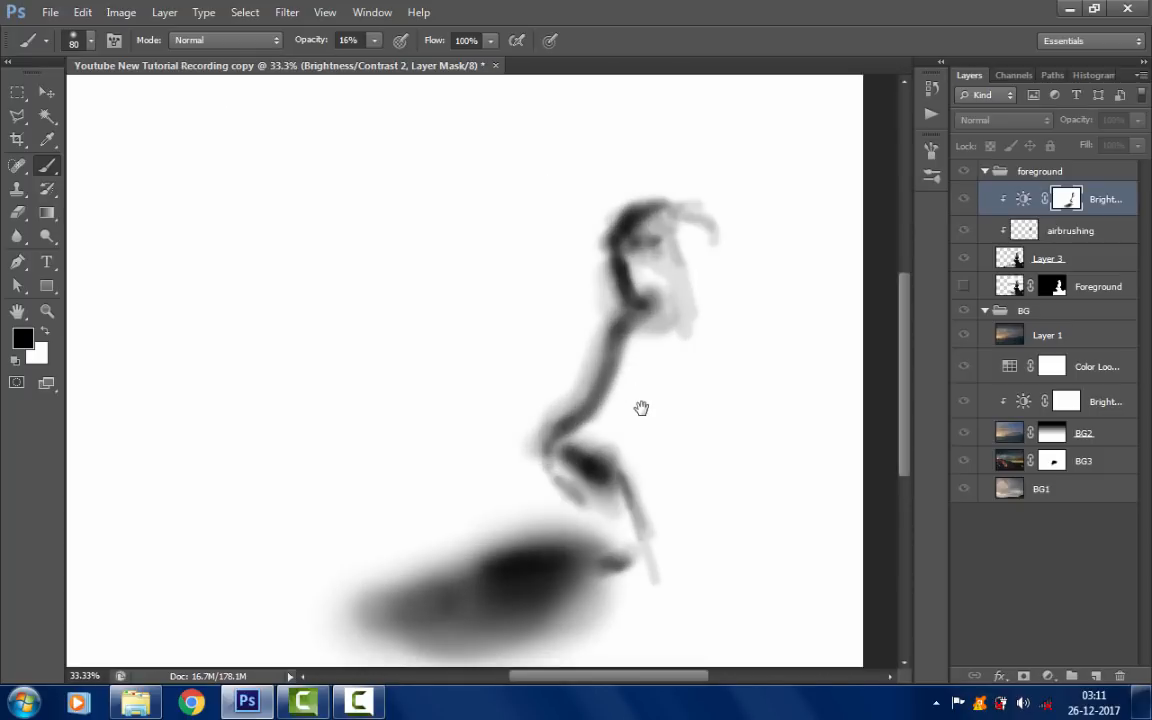
pyautogui.keyDown('ctrl'); pyautogui.click(603, 406); pyautogui.keyUp('ctrl')
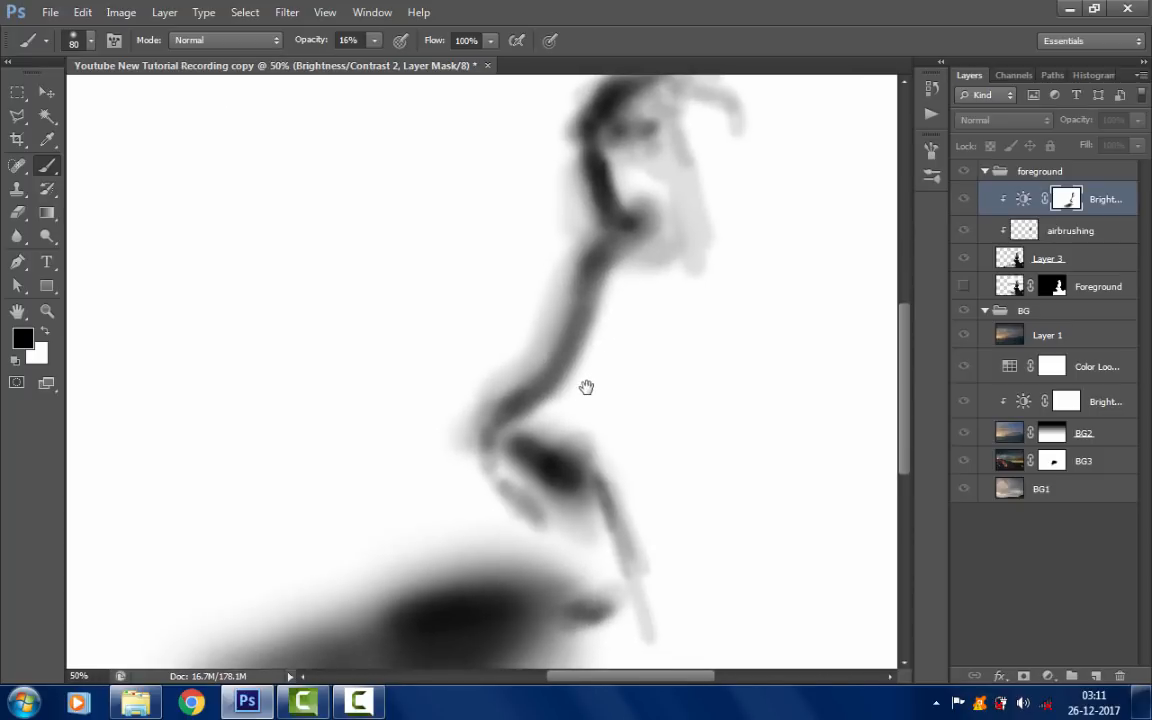
pyautogui.hotkey('ctrl', '-')
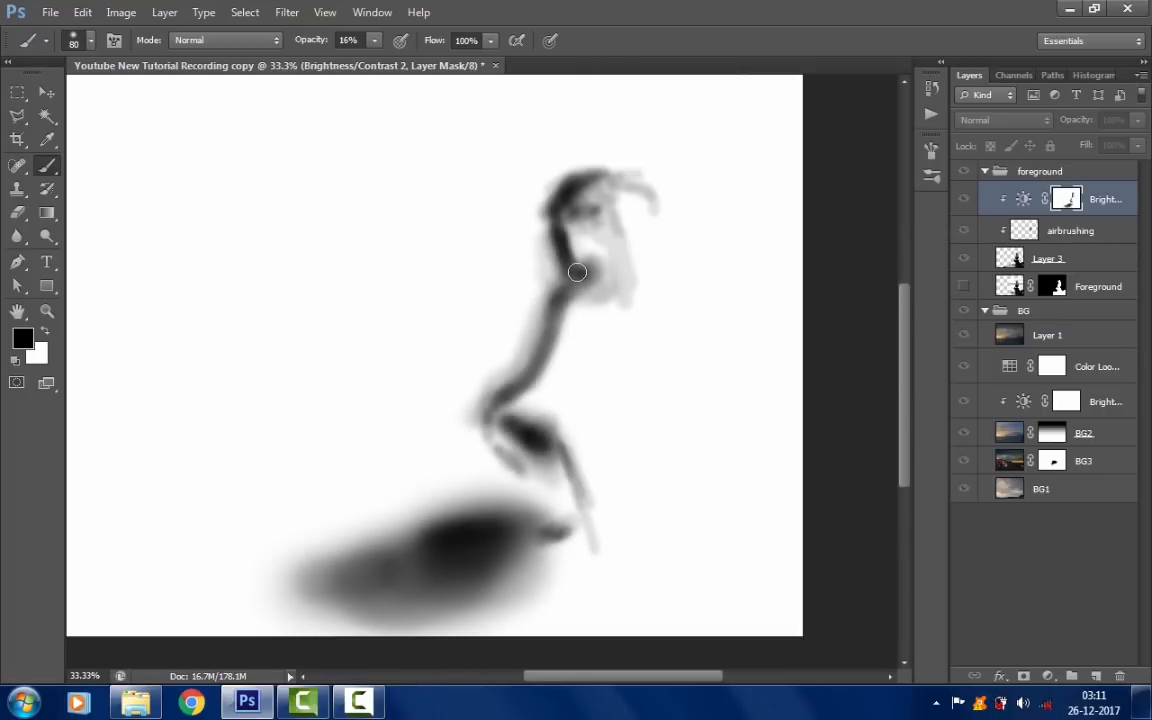
pyautogui.hotkey('ctrl', '+')
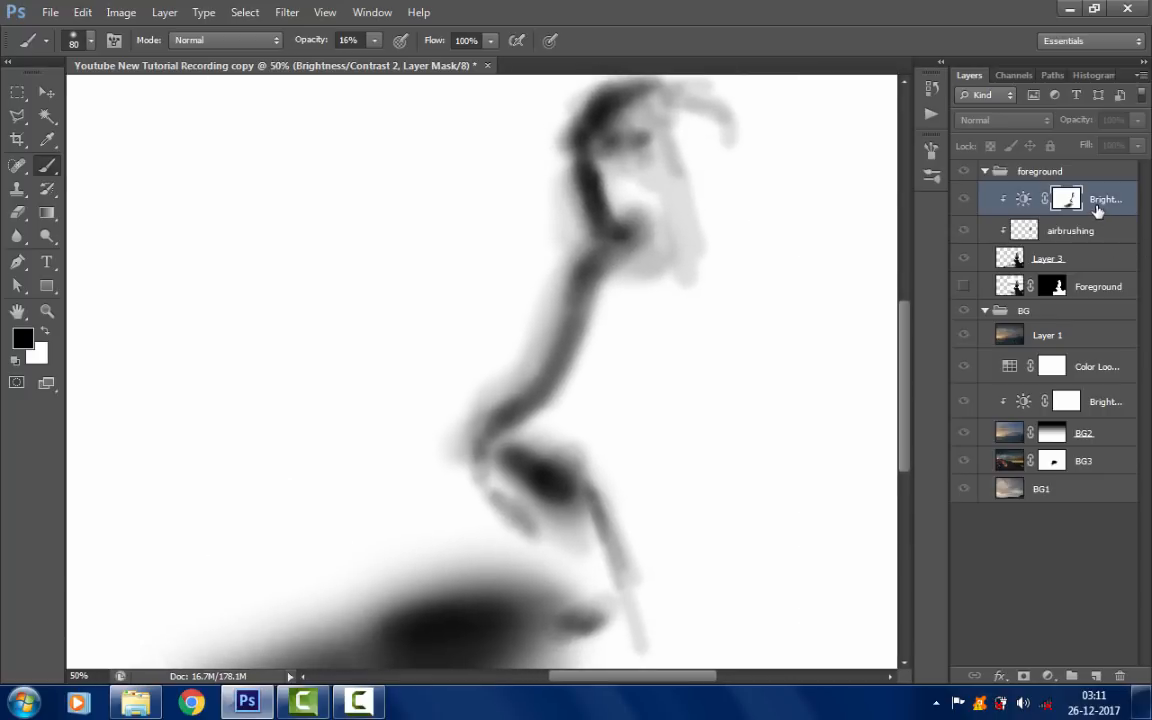
pyautogui.keyDown('alt'); pyautogui.click(1068, 200); pyautogui.keyUp('alt')
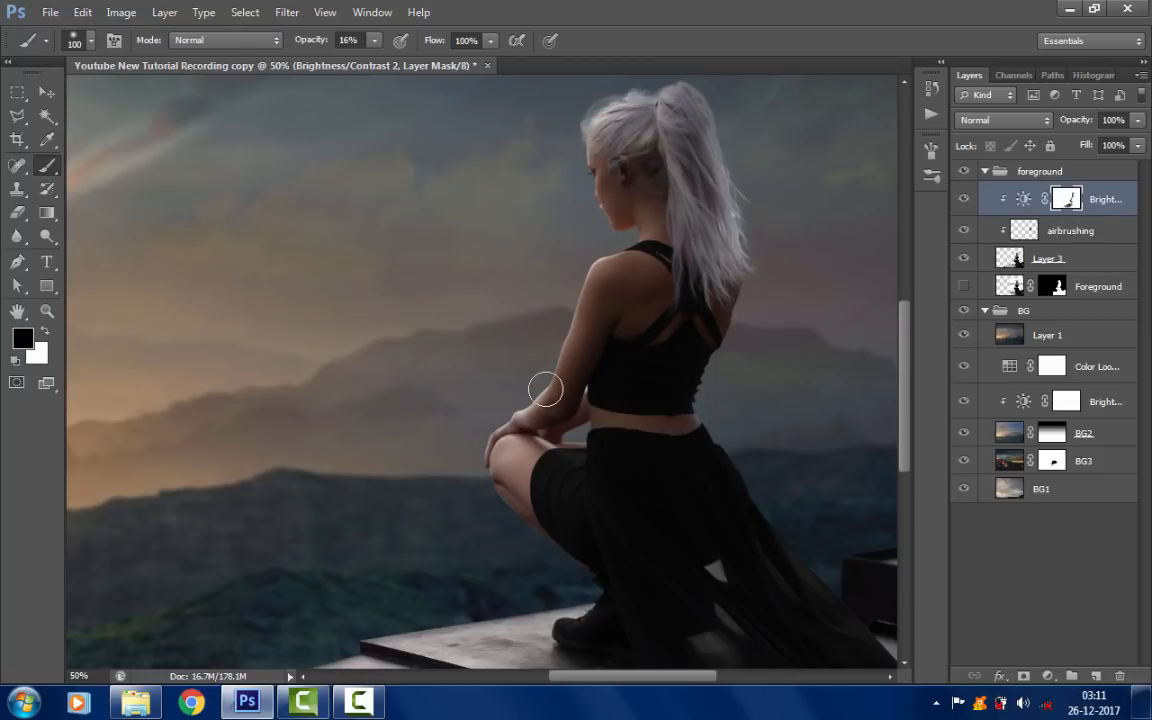
# - Set the brush to 90 px and touch up the mask over the arm and stone platform
pyautogui.press('[')
pyautogui.scroll(-3, 500, 450)
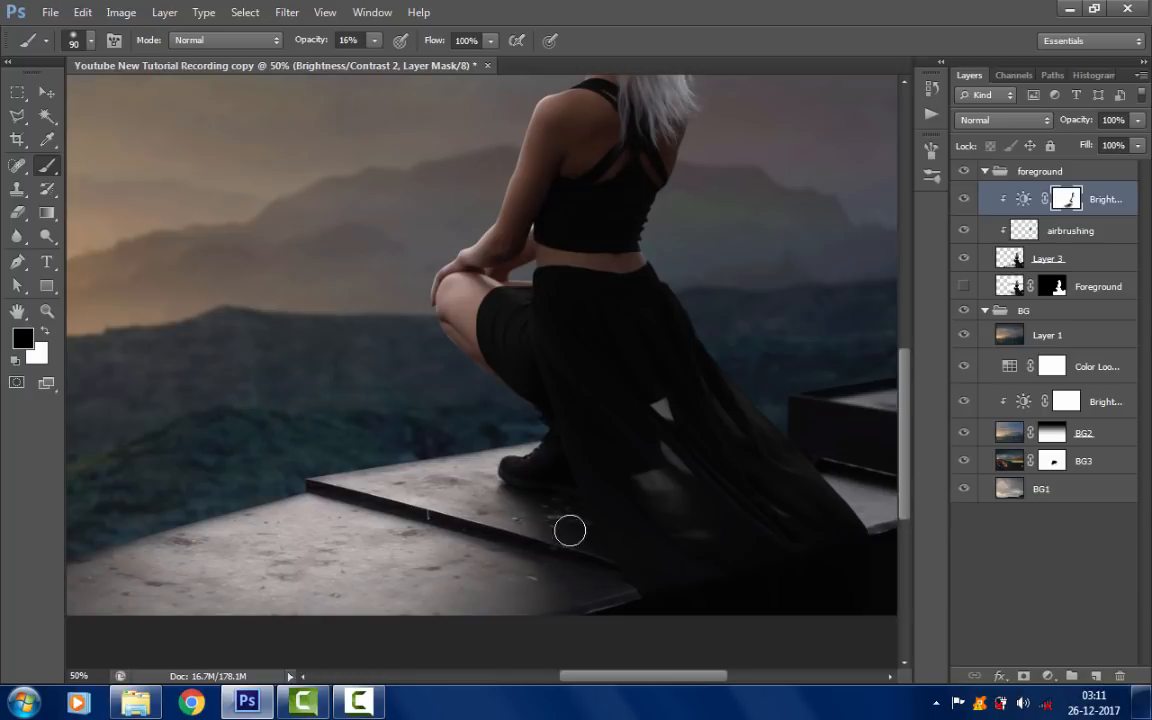
pyautogui.moveTo(383, 485); pyautogui.dragTo(504, 458)
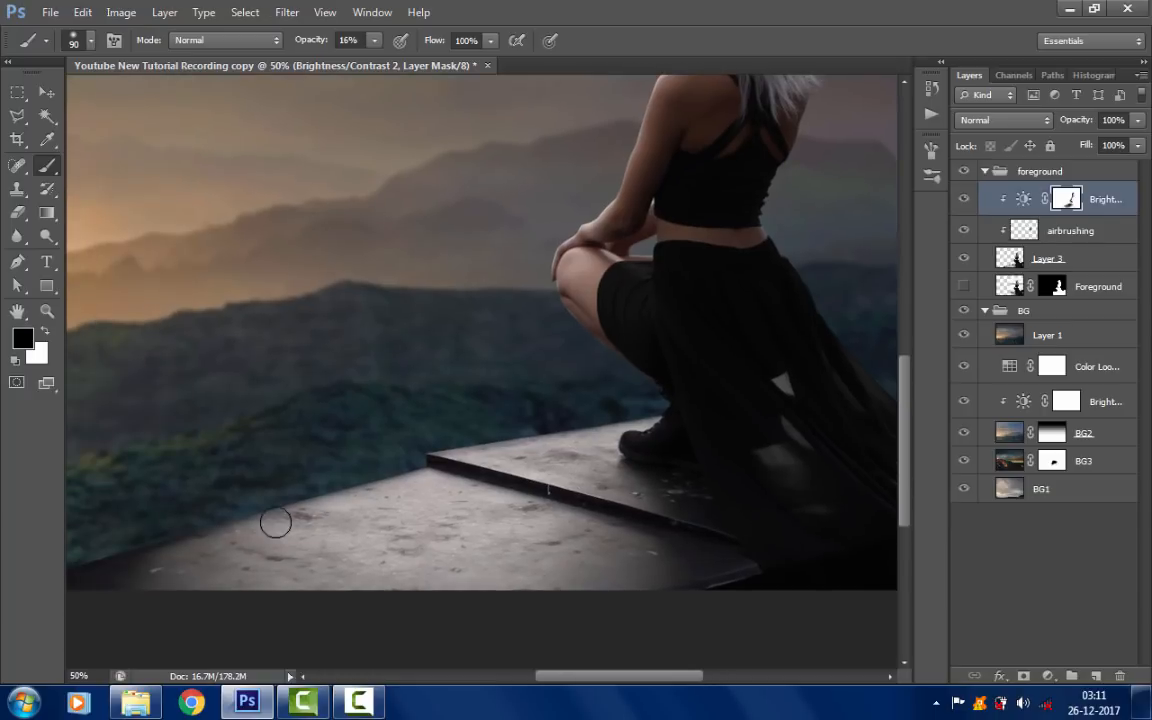
pyautogui.scroll(3, 408, 590)
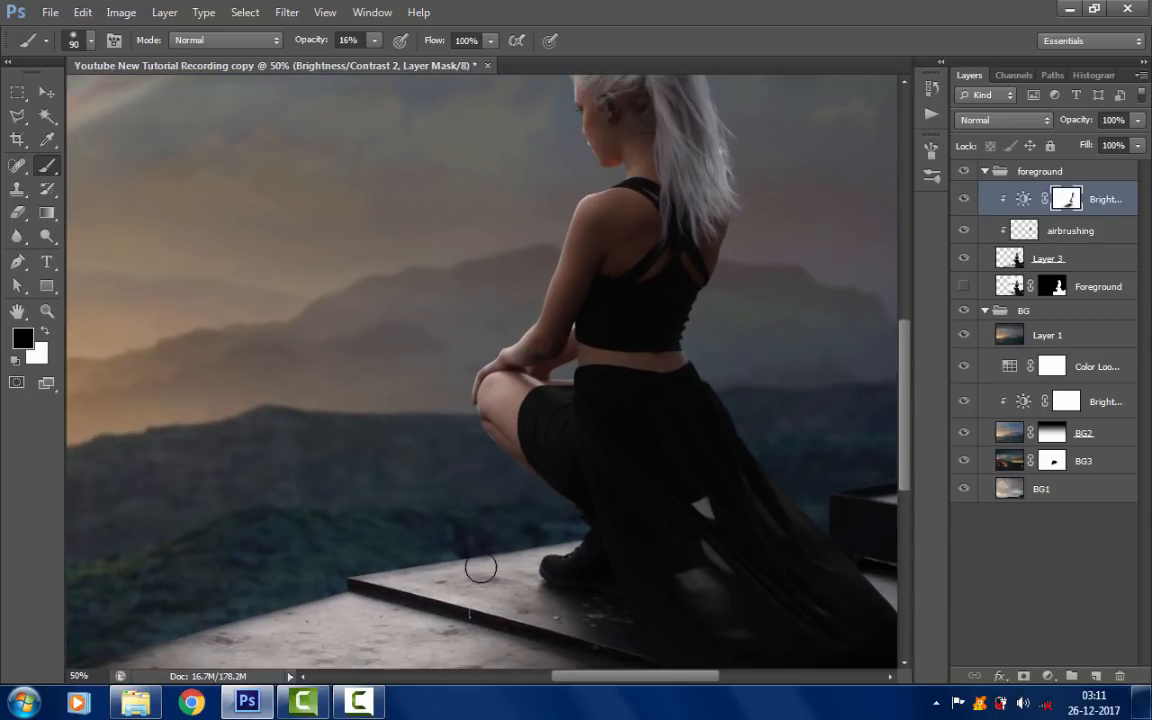
# - Examine the masked lighting on the woman's hair, arm and knee and on the stone platform at different zoom levels
pyautogui.scroll(2, 480, 500)
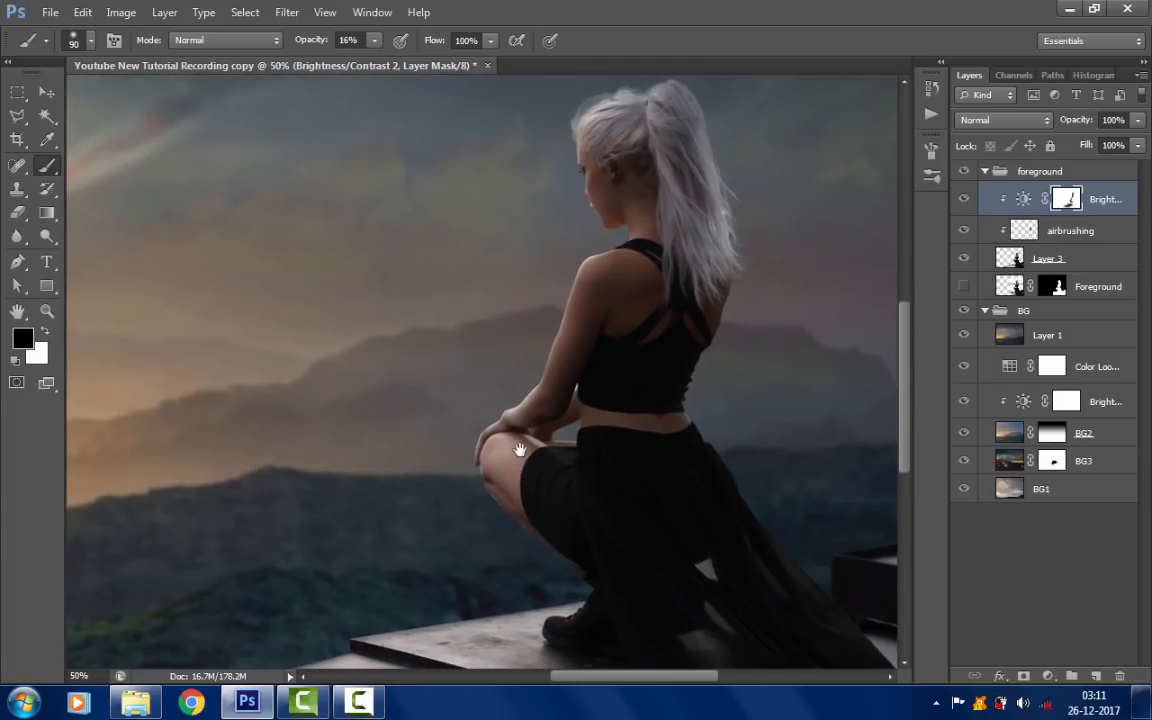
pyautogui.scroll(2, 490, 442)
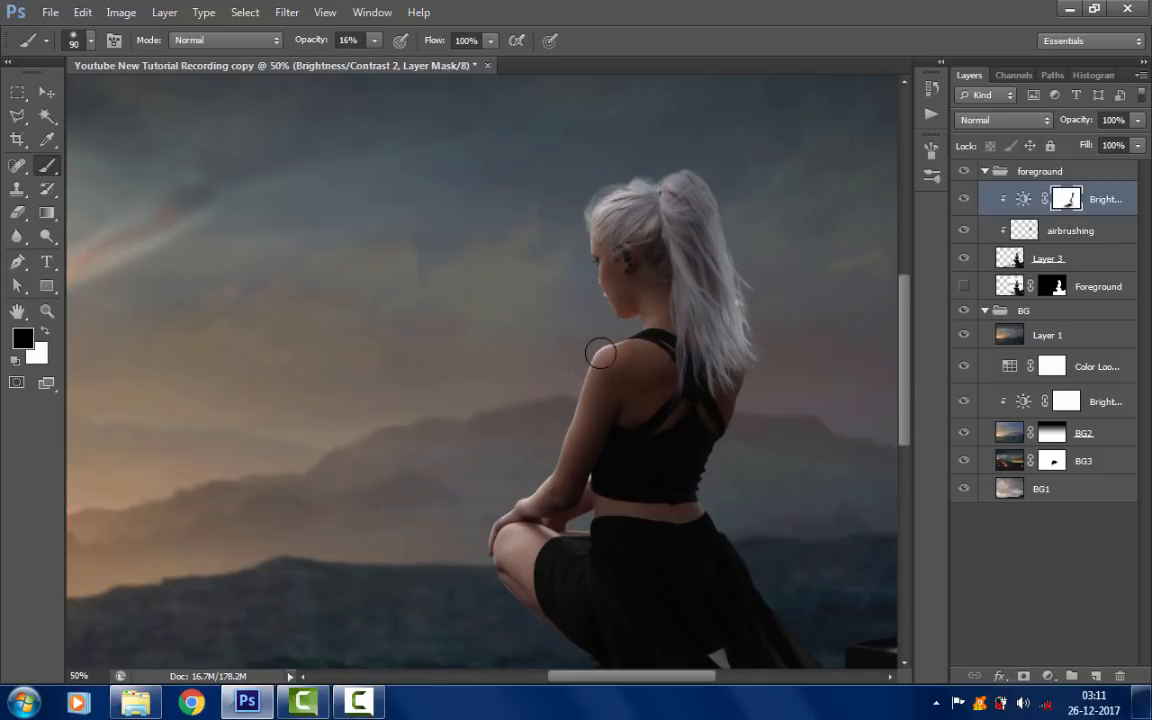
pyautogui.moveTo(539, 444); pyautogui.dragTo(554, 413)
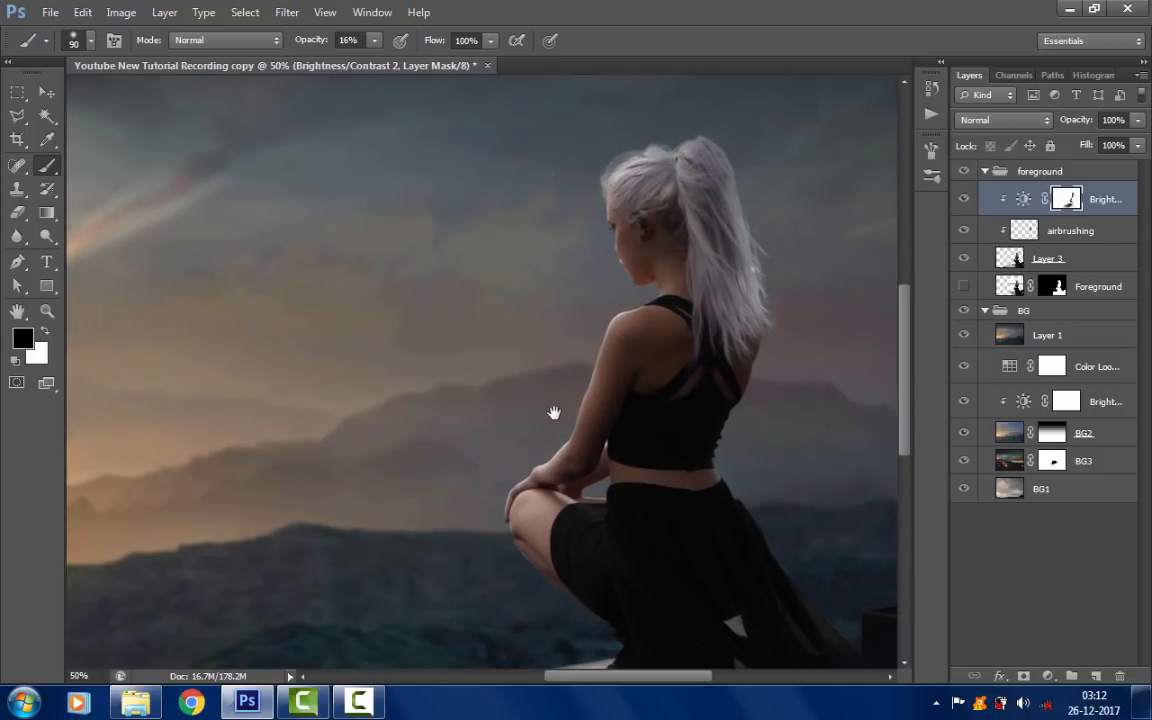
pyautogui.hotkey('ctrl', '-')
pyautogui.keyDown('ctrl'); pyautogui.click(609, 311); pyautogui.keyUp('ctrl')
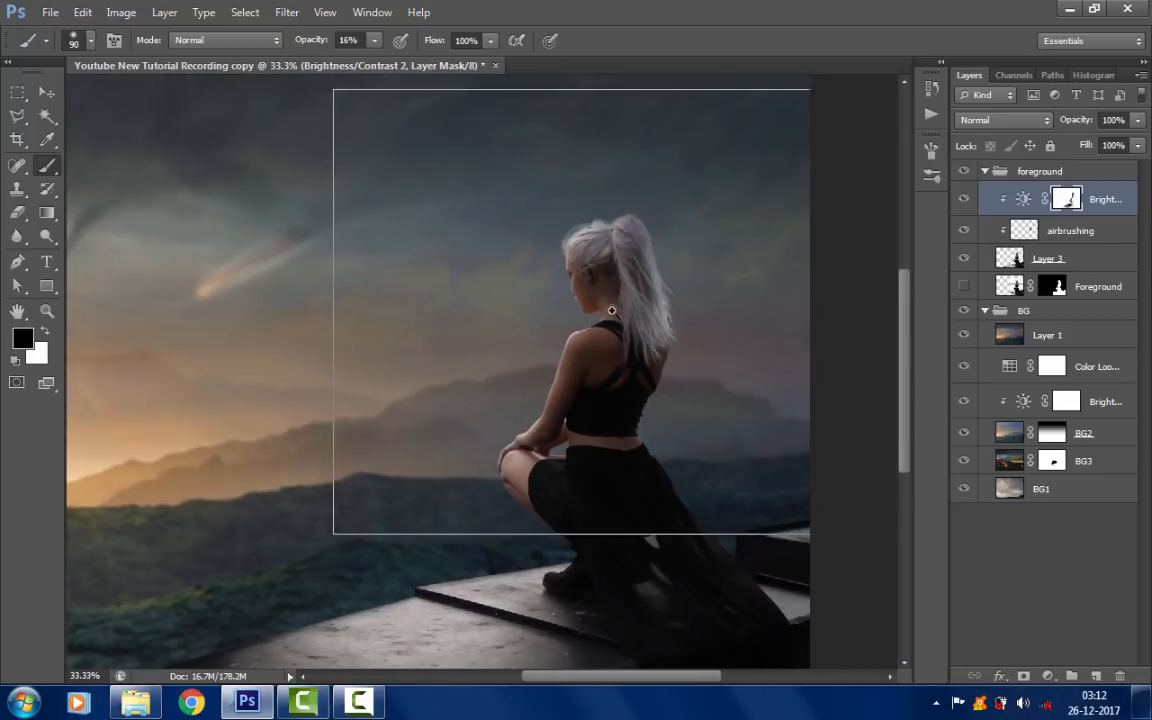
pyautogui.moveTo(607, 375); pyautogui.dragTo(593, 331)
pyautogui.moveTo(571, 406); pyautogui.dragTo(569, 483)
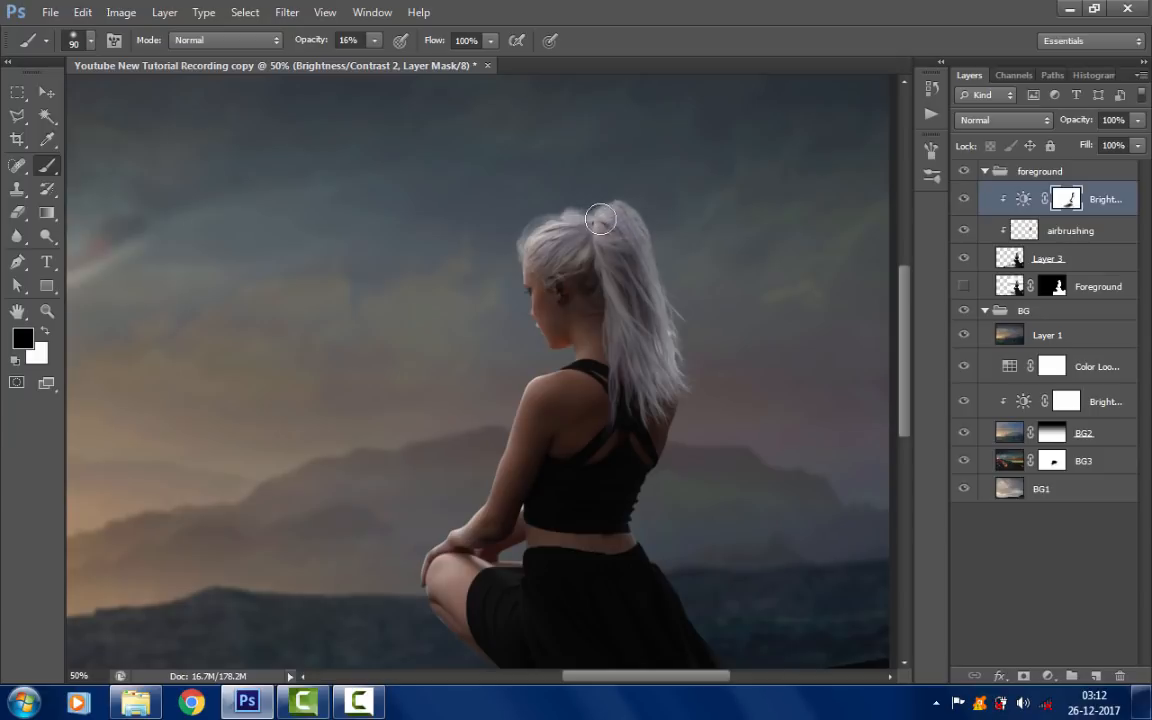
pyautogui.moveTo(491, 254); pyautogui.dragTo(541, 124)
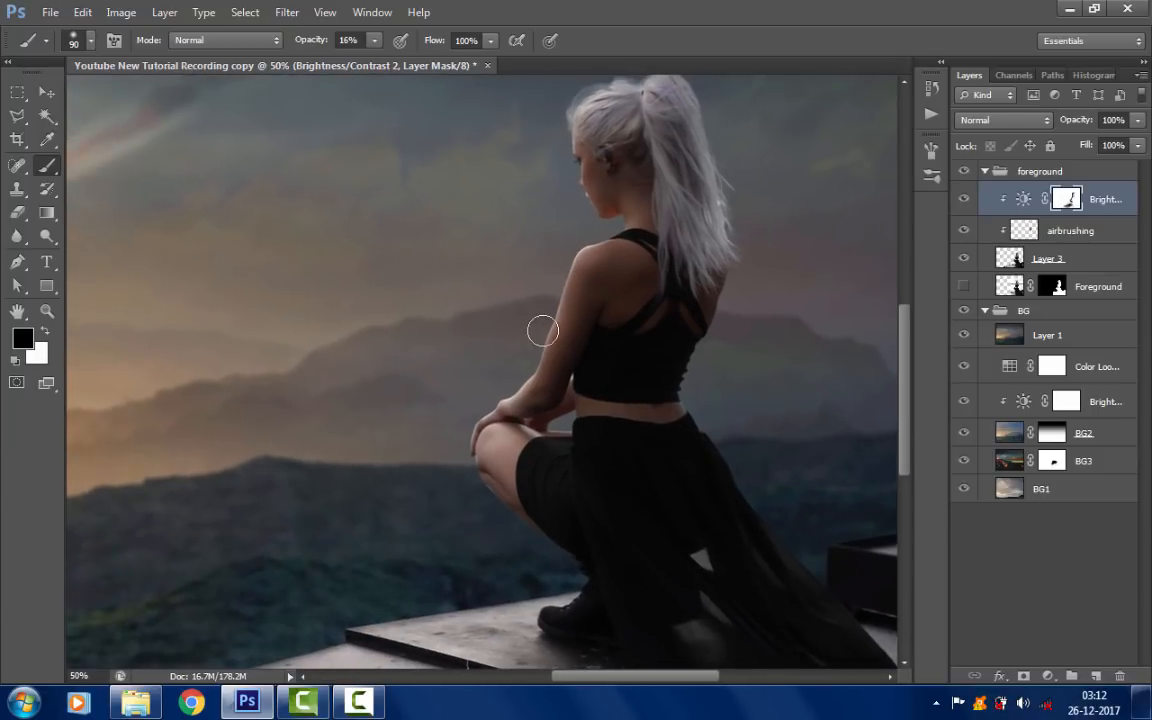
pyautogui.moveTo(540, 344); pyautogui.dragTo(571, 368)
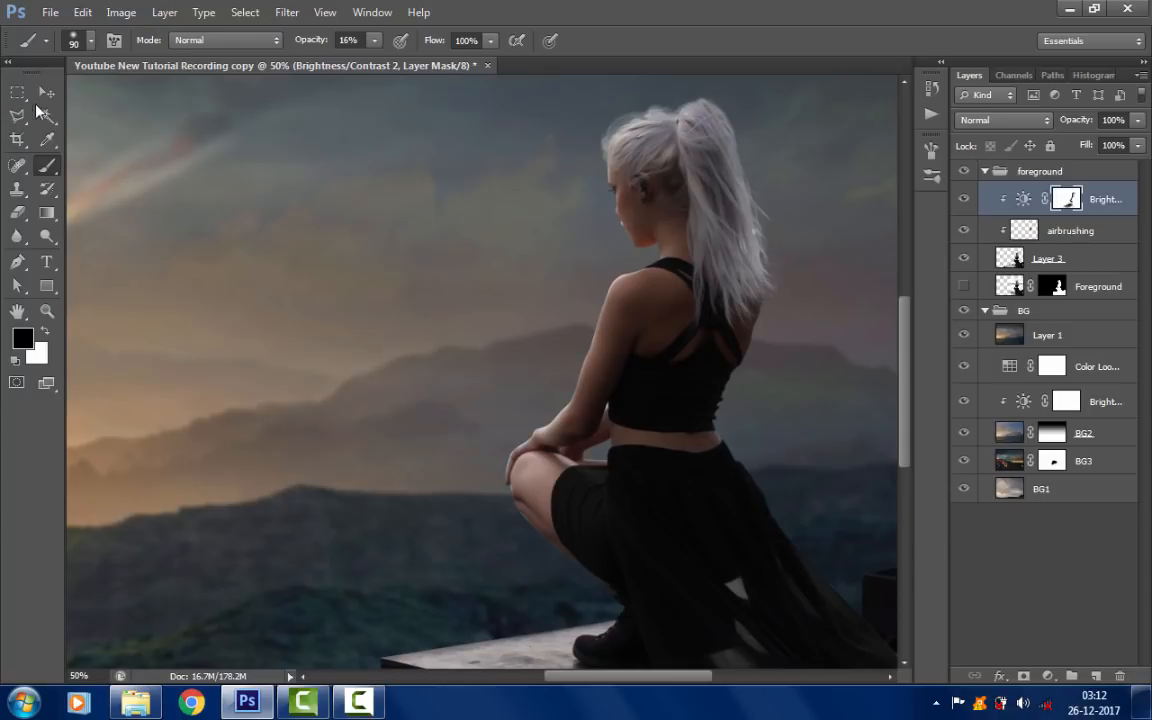
# - Add a clipped Color Balance adjustment above the airbrushing layer with the midtones Yellow–Blue value set to -17
pyautogui.click(45, 93)
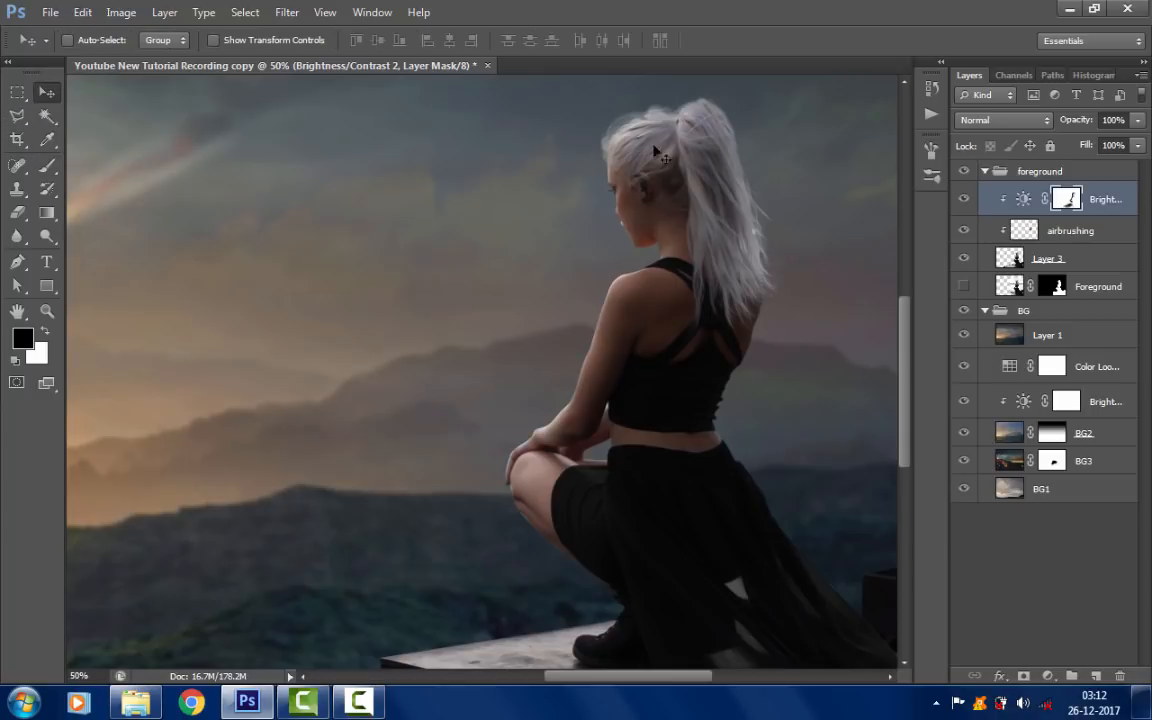
pyautogui.click(1098, 238)
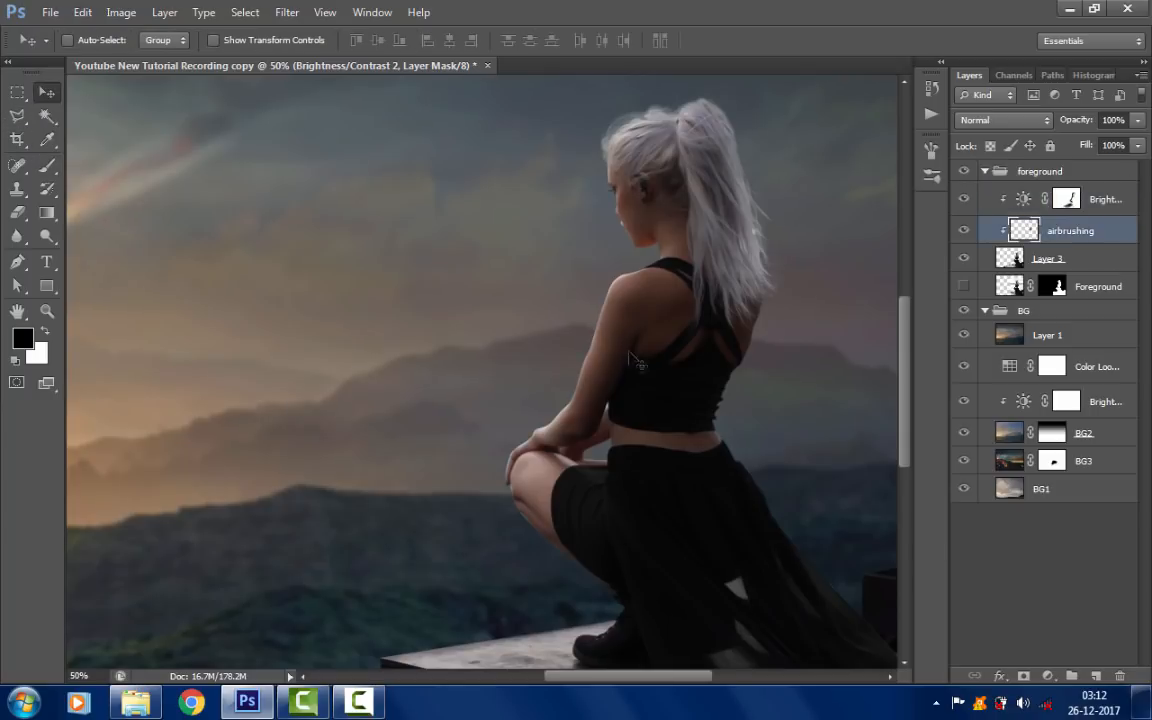
pyautogui.click(1048, 677)
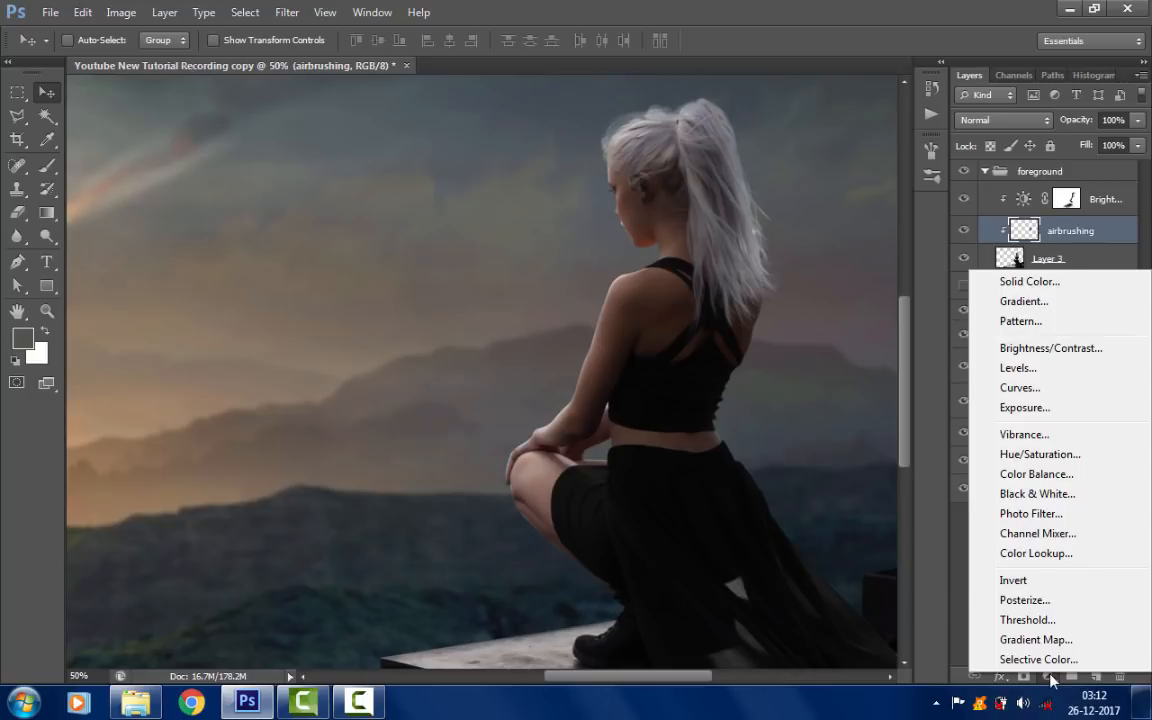
pyautogui.click(1068, 474)
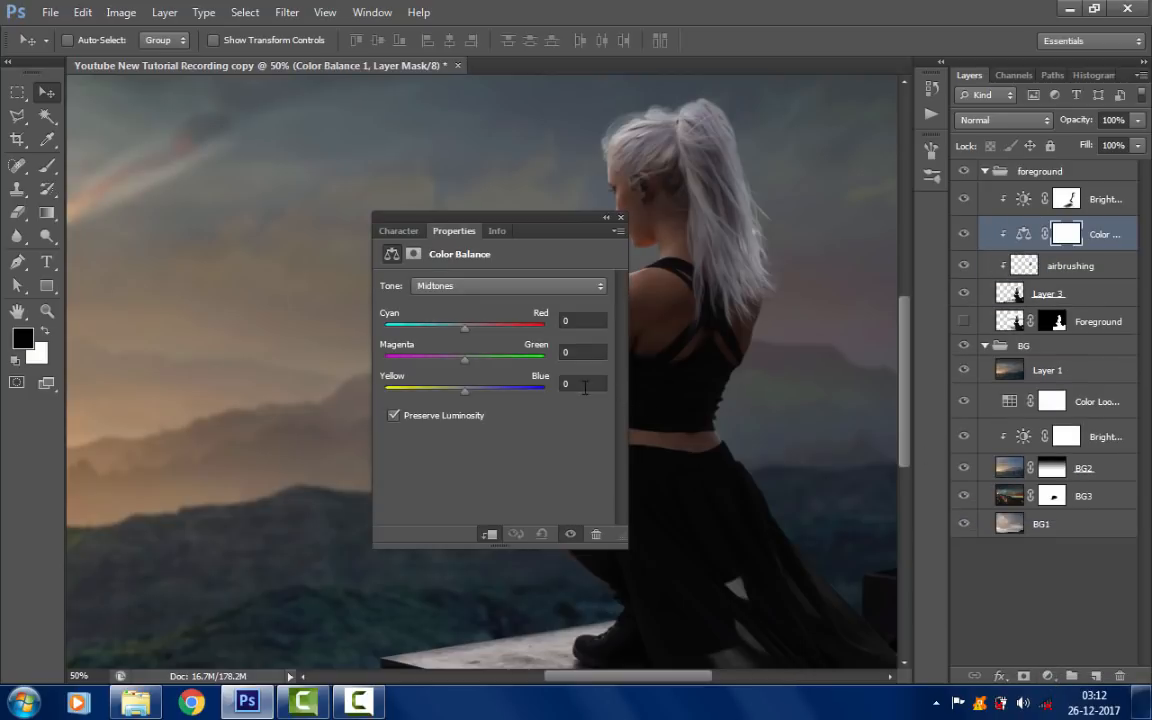
pyautogui.click(570, 384)
pyautogui.write('-17')
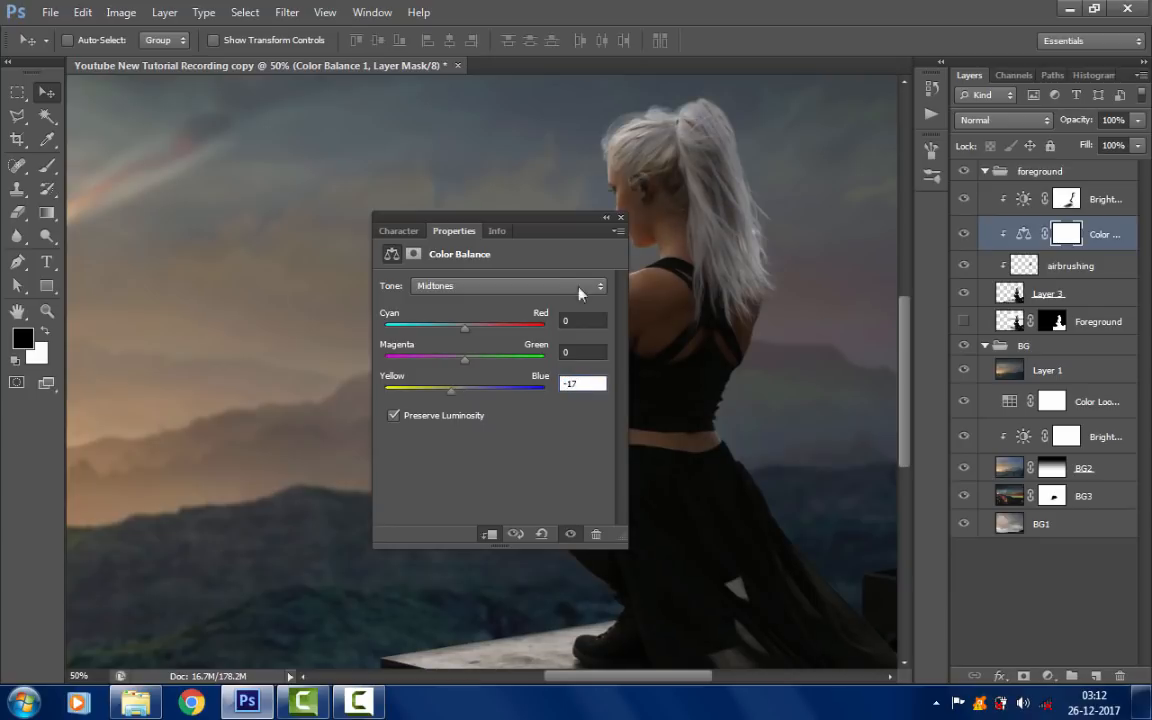
pyautogui.click(620, 218)
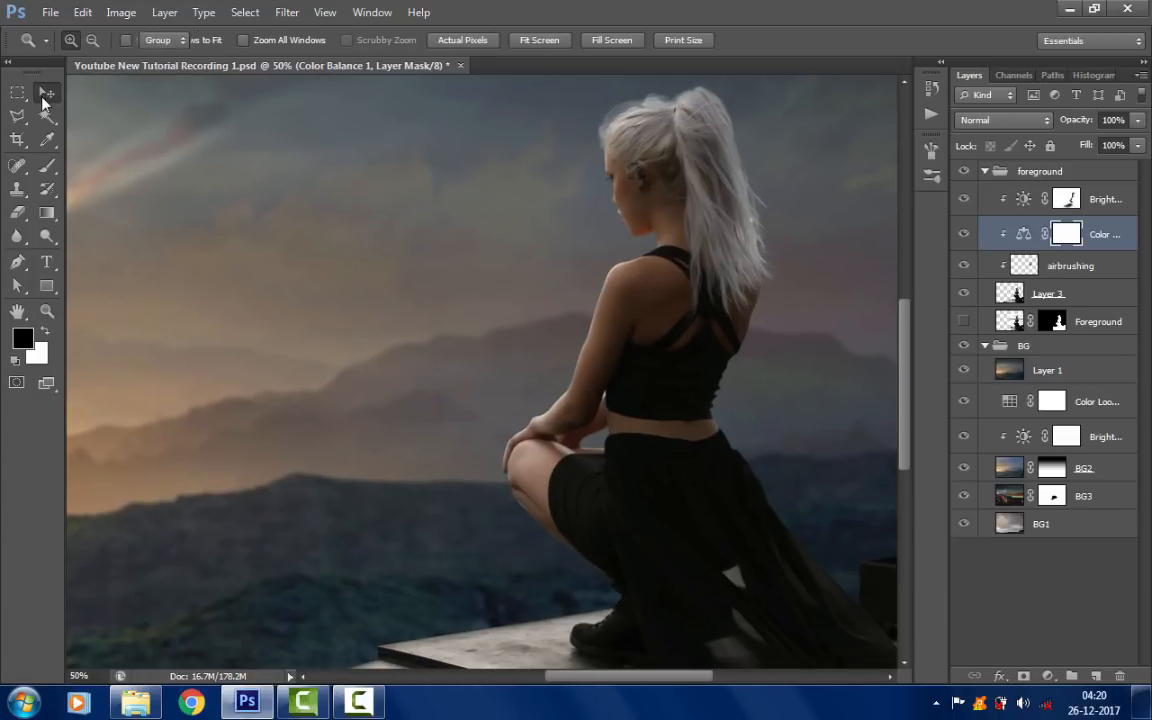
# - Add a clipped Hue/Saturation adjustment above the Color Balance layer with Saturation set to -12
pyautogui.click(46, 93)
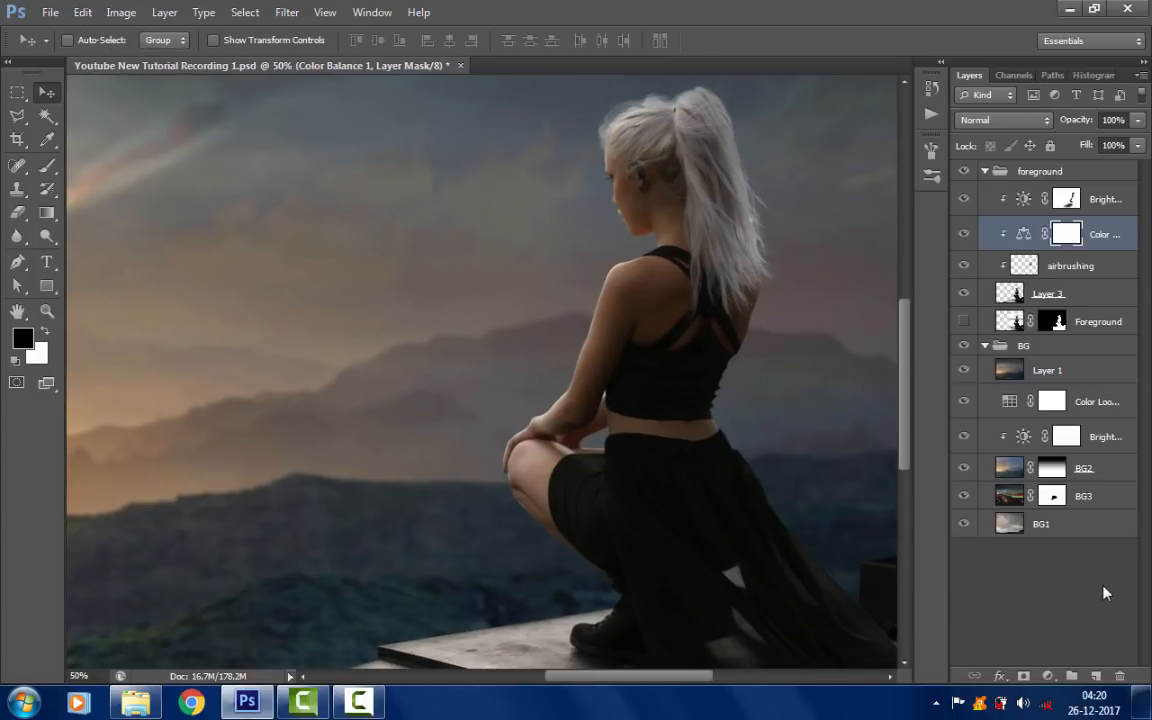
pyautogui.click(1049, 676)
pyautogui.click(1035, 451)
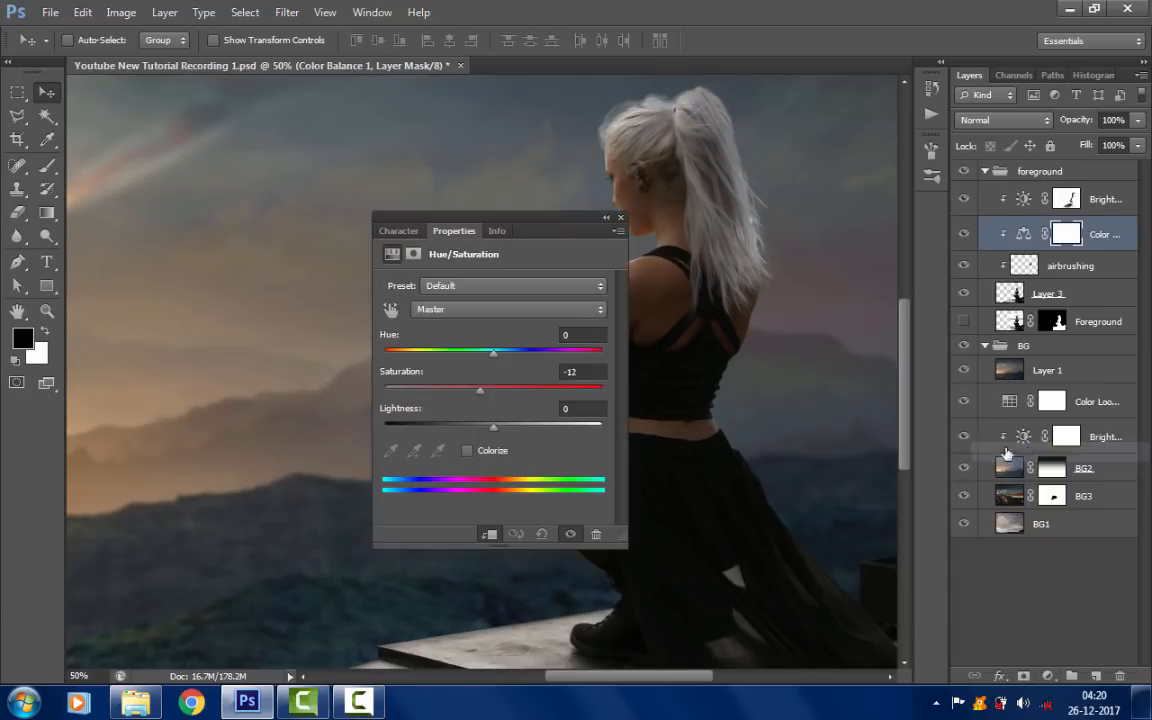
pyautogui.moveTo(545, 232); pyautogui.dragTo(356, 207)
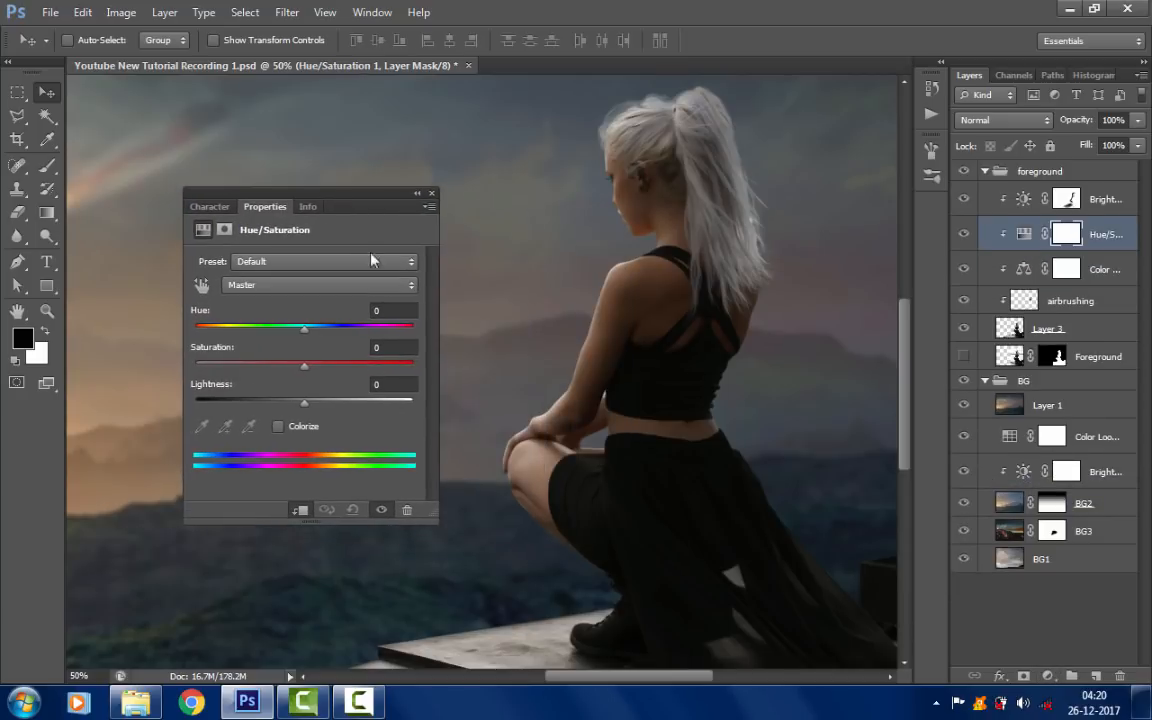
pyautogui.click(396, 348)
pyautogui.write('-12')
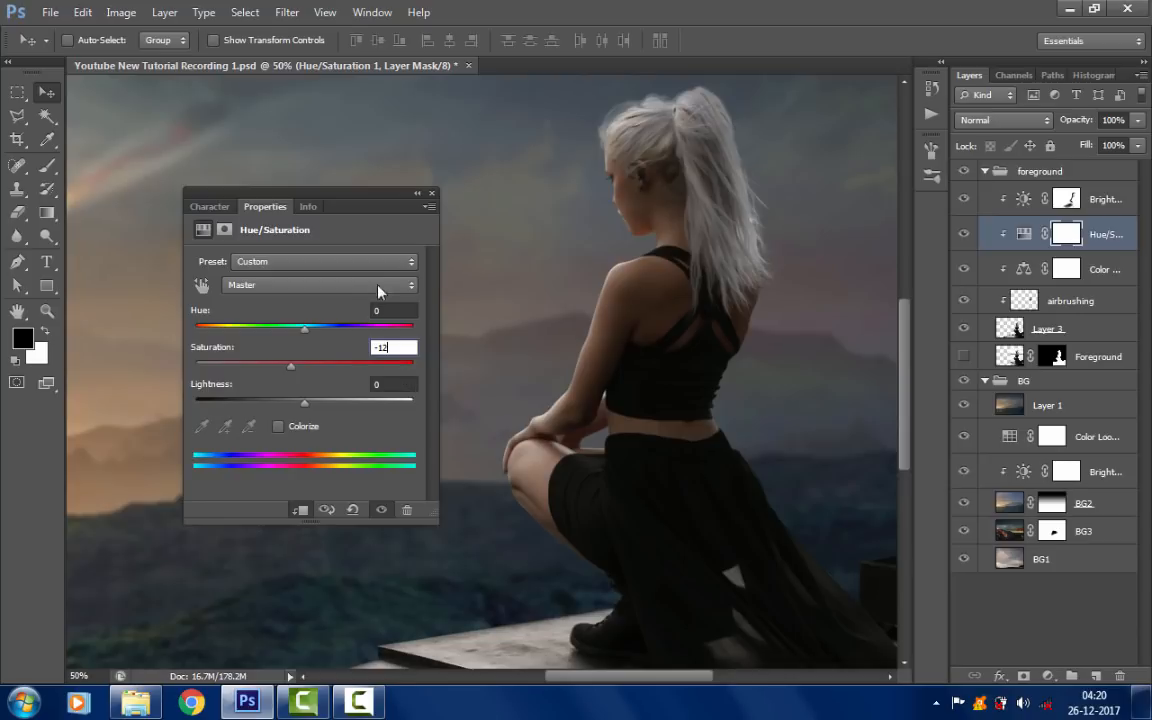
pyautogui.click(433, 192)
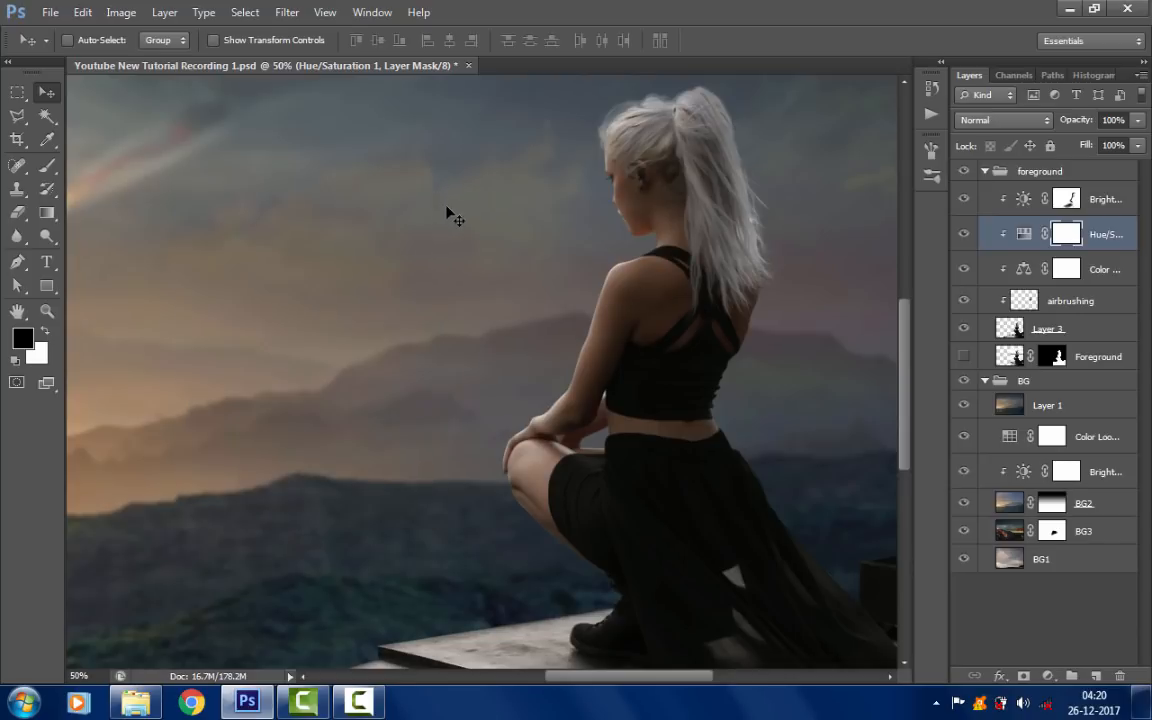
# - Create a new clipped layer directly above the airbrushing layer and name it d&B
pyautogui.click(47, 312)
pyautogui.rightClick(268, 322)
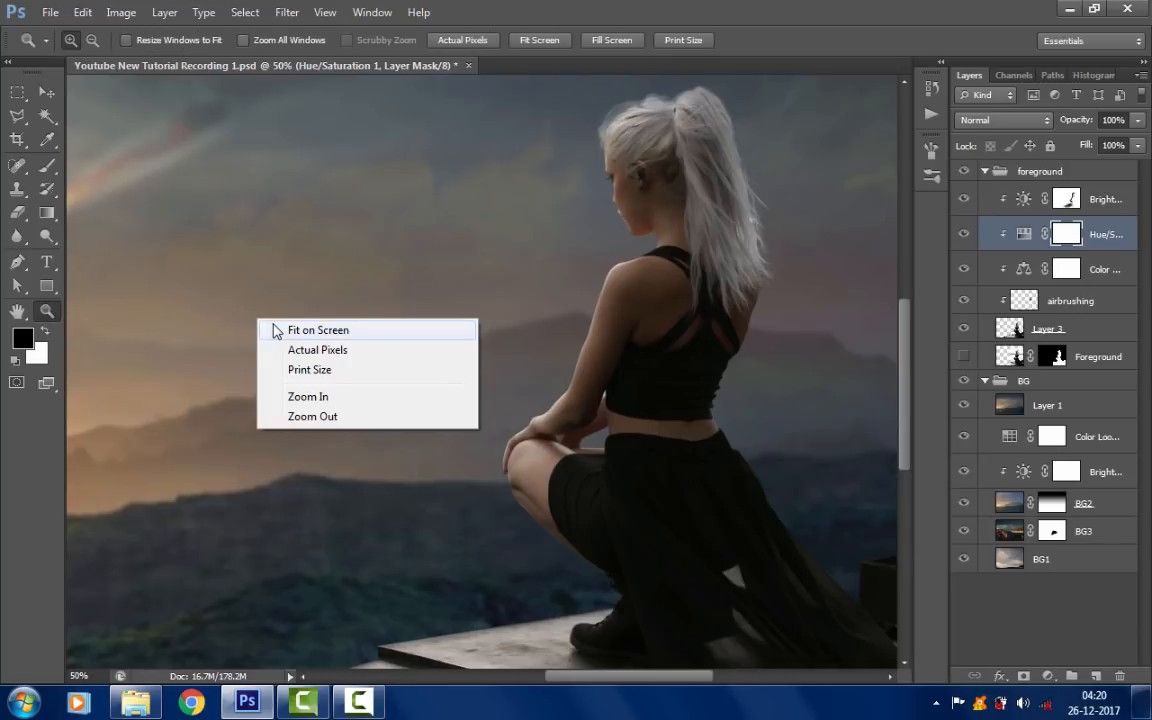
pyautogui.click(275, 329)
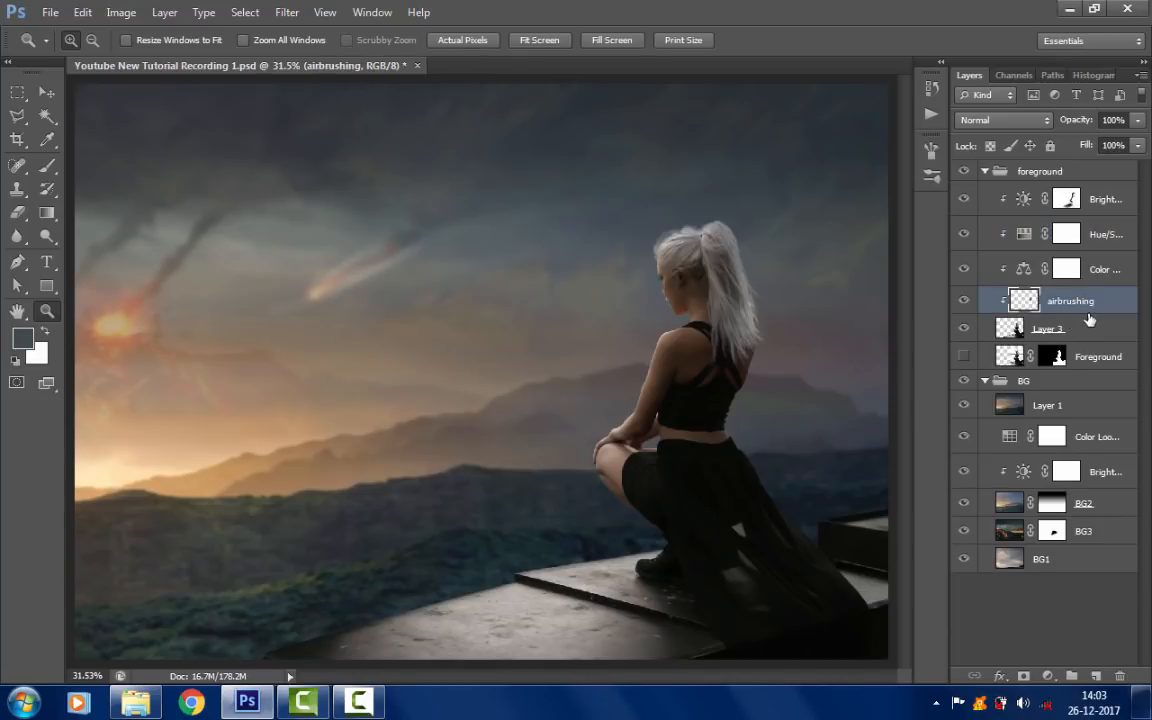
pyautogui.click(1097, 676)
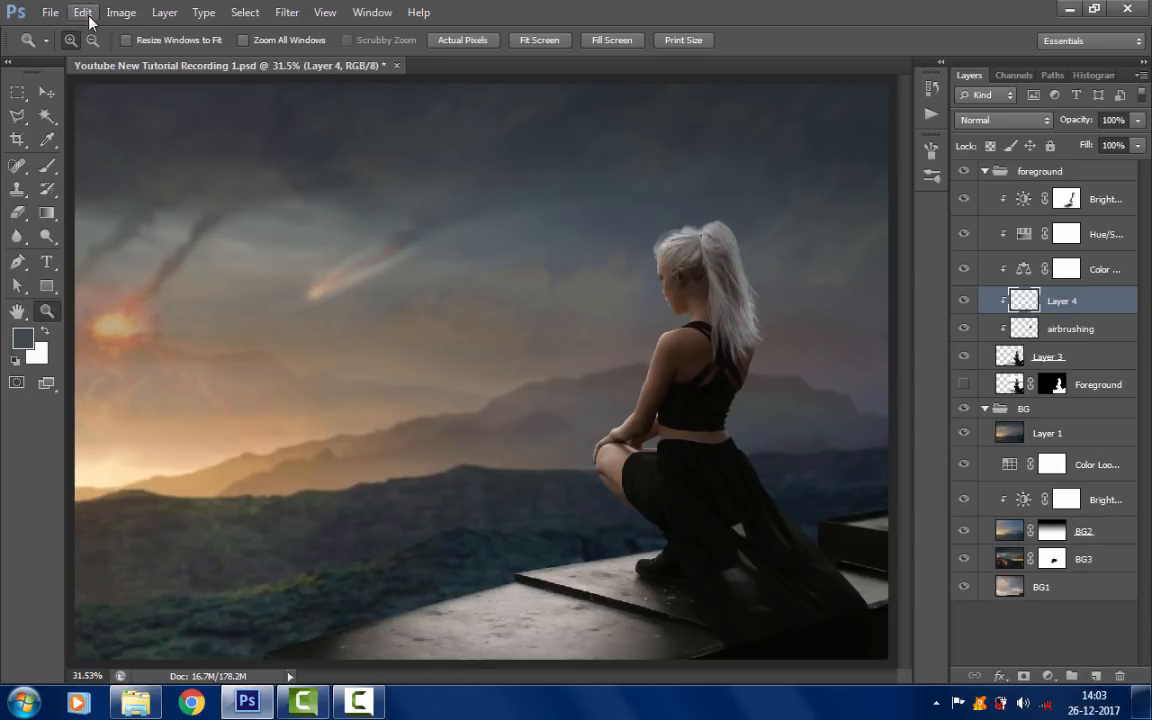
pyautogui.doubleClick(1063, 302)
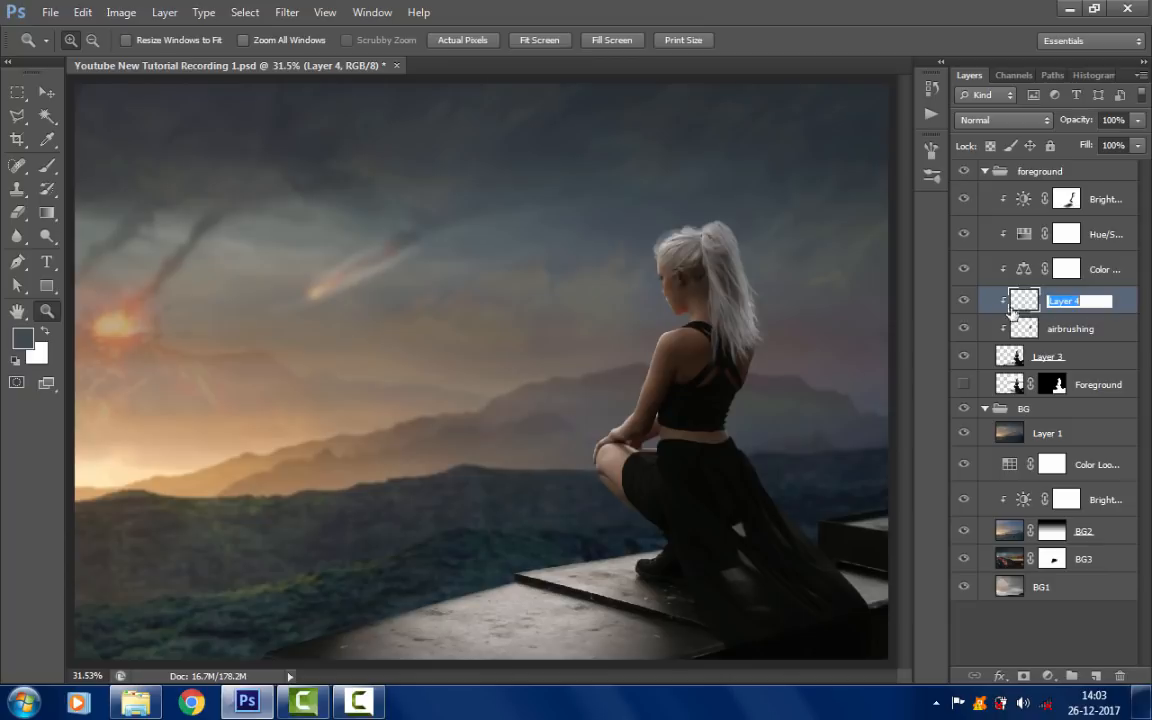
pyautogui.write('d&B')
pyautogui.press('Return')
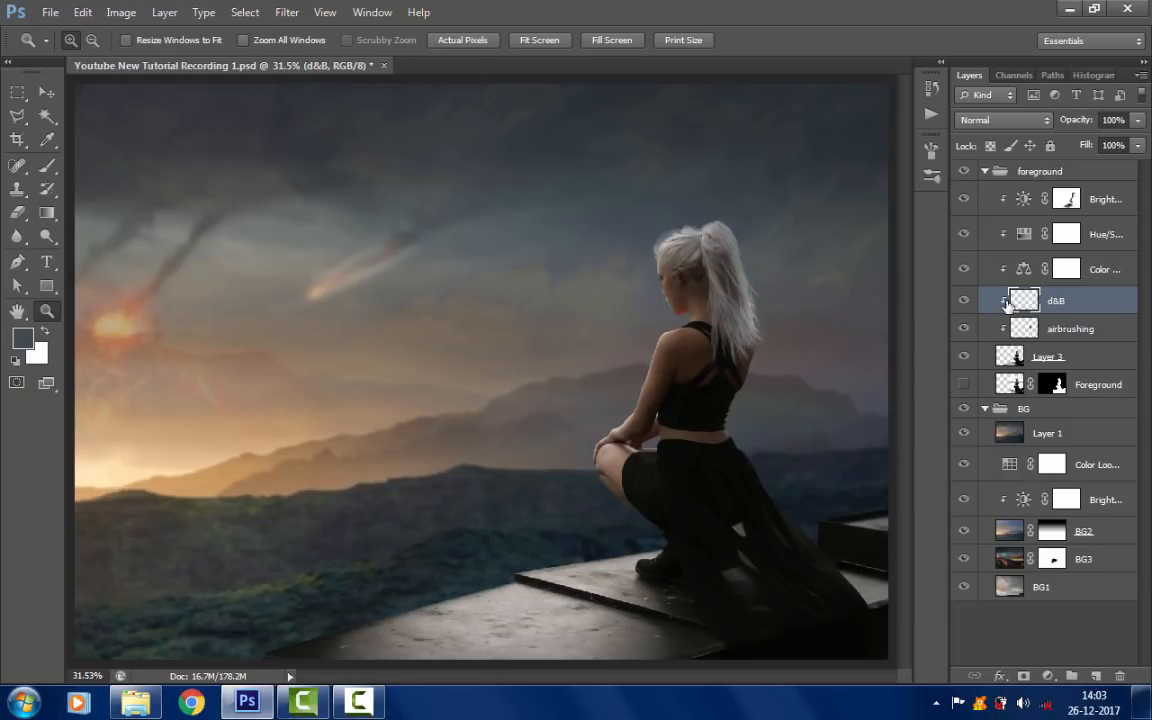
# - Fill the d&B layer with 50% Gray at 100% opacity and set its blend mode to Overlay
pyautogui.click(82, 12)
pyautogui.click(219, 277)
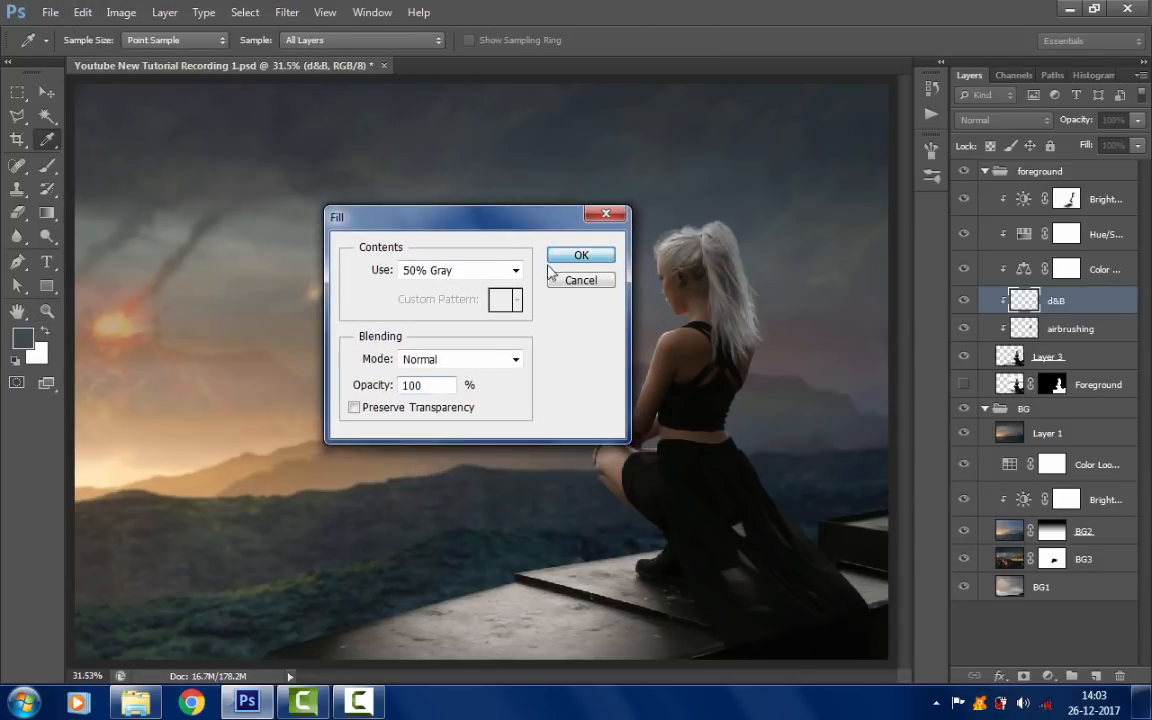
pyautogui.click(580, 255)
pyautogui.press('z')
pyautogui.click(981, 121)
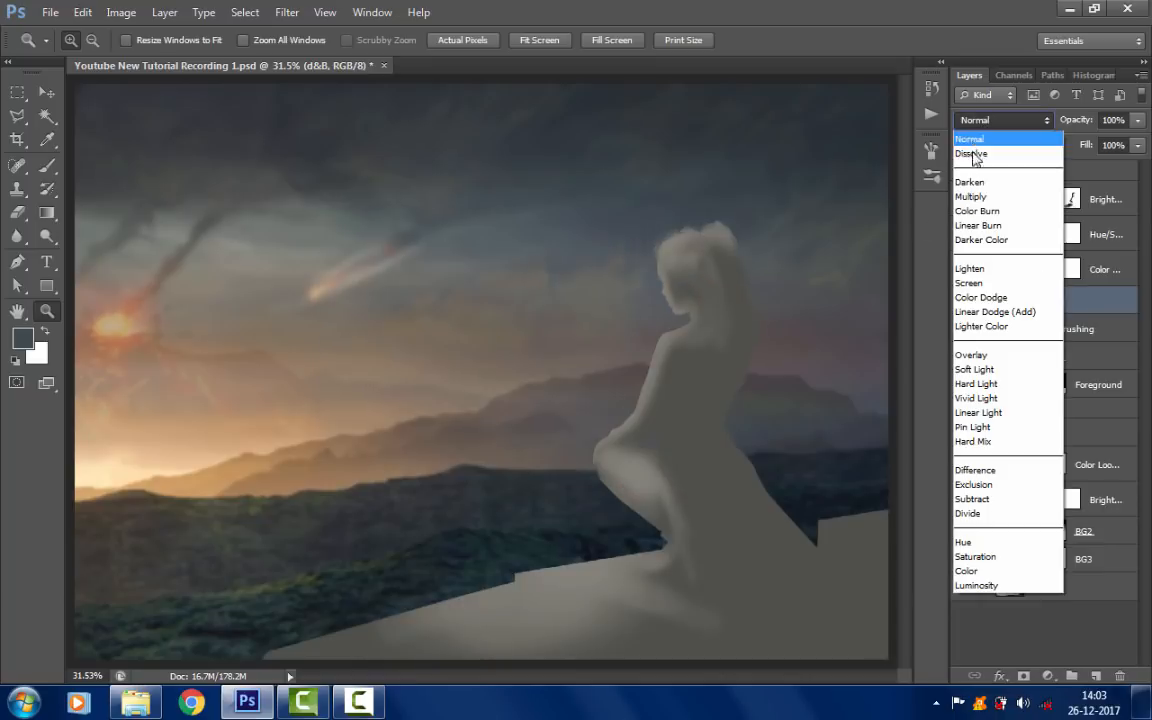
pyautogui.click(962, 352)
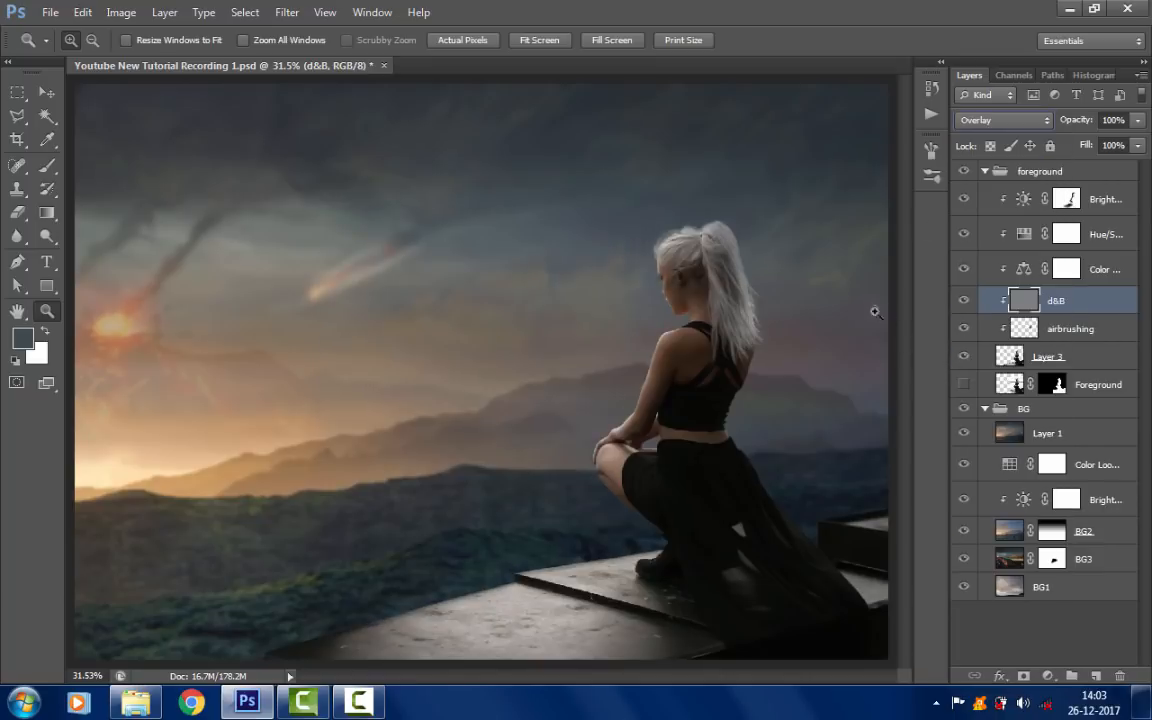
# - Lighten the woman's upper arm on the d&B layer using a reduced Dodge brush with Midtones range and 15% exposure
pyautogui.press('o')
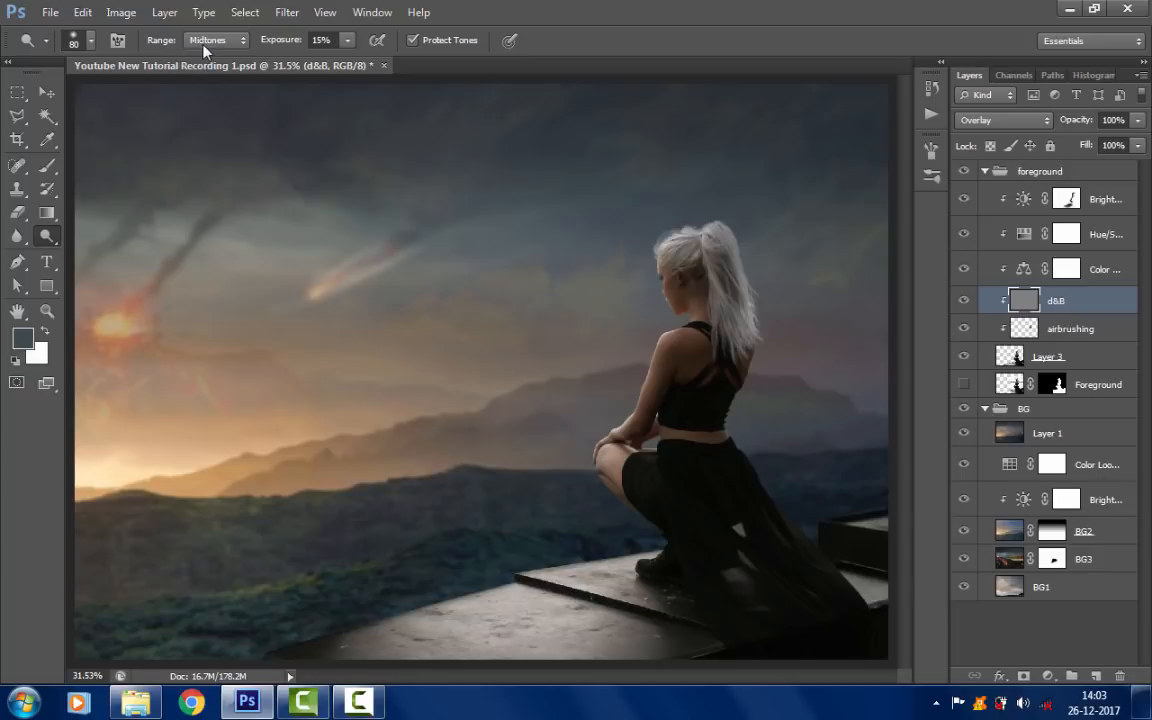
pyautogui.click(47, 313)
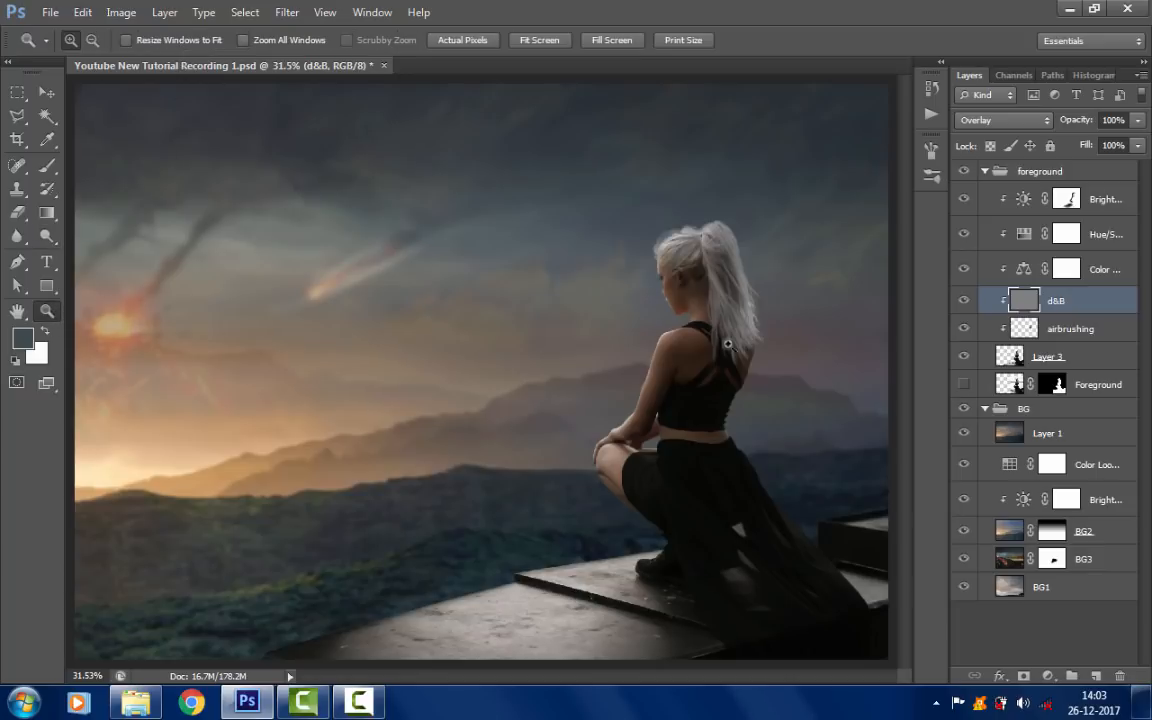
pyautogui.click(747, 374)
pyautogui.click(738, 378)
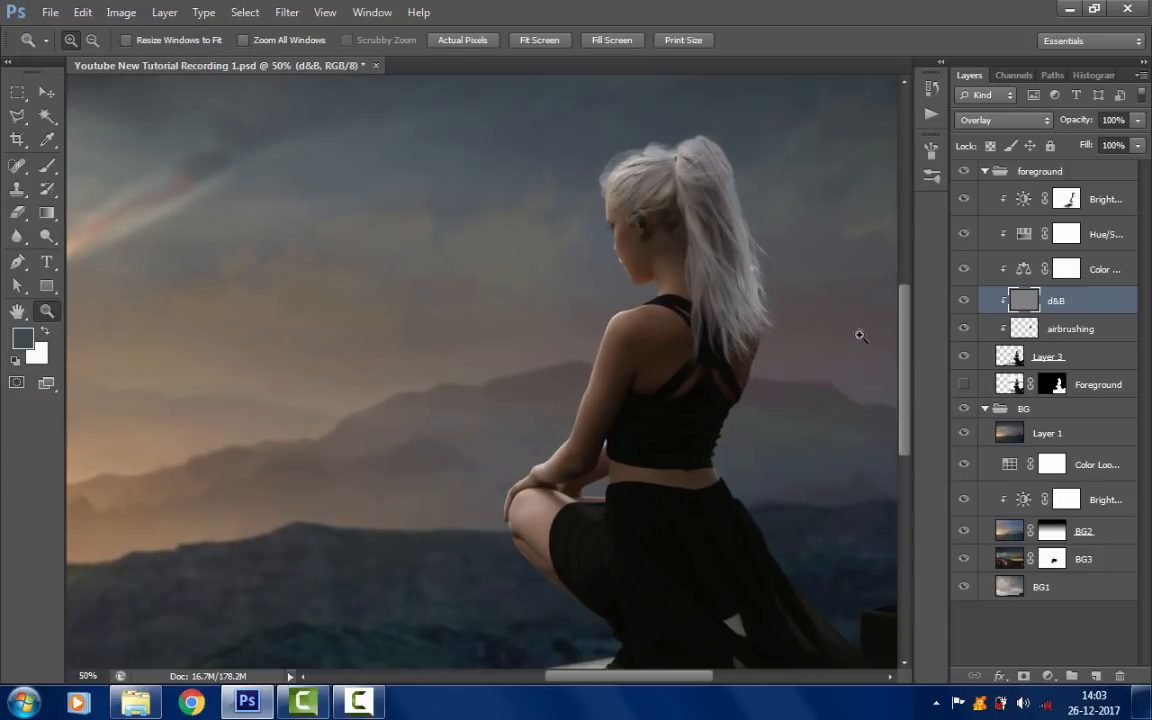
pyautogui.moveTo(903, 323)
pyautogui.mouseDown()
pyautogui.moveTo(900, 348)
pyautogui.moveTo(902, 339)
pyautogui.mouseUp()
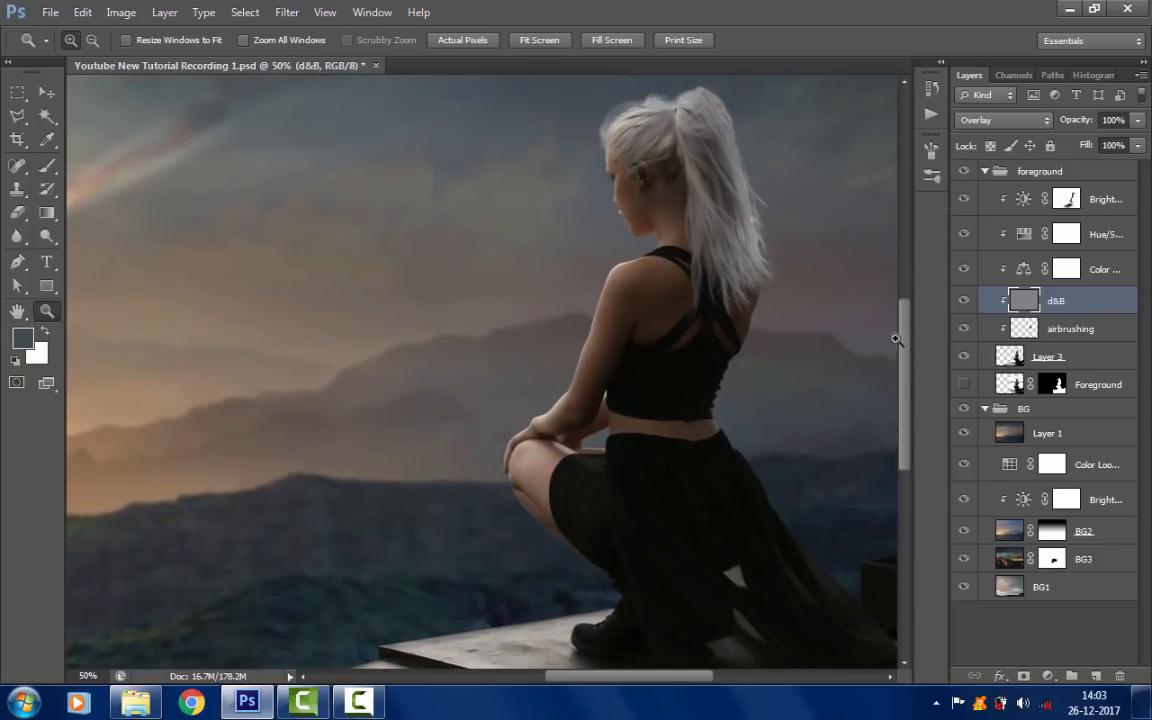
pyautogui.click(47, 236)
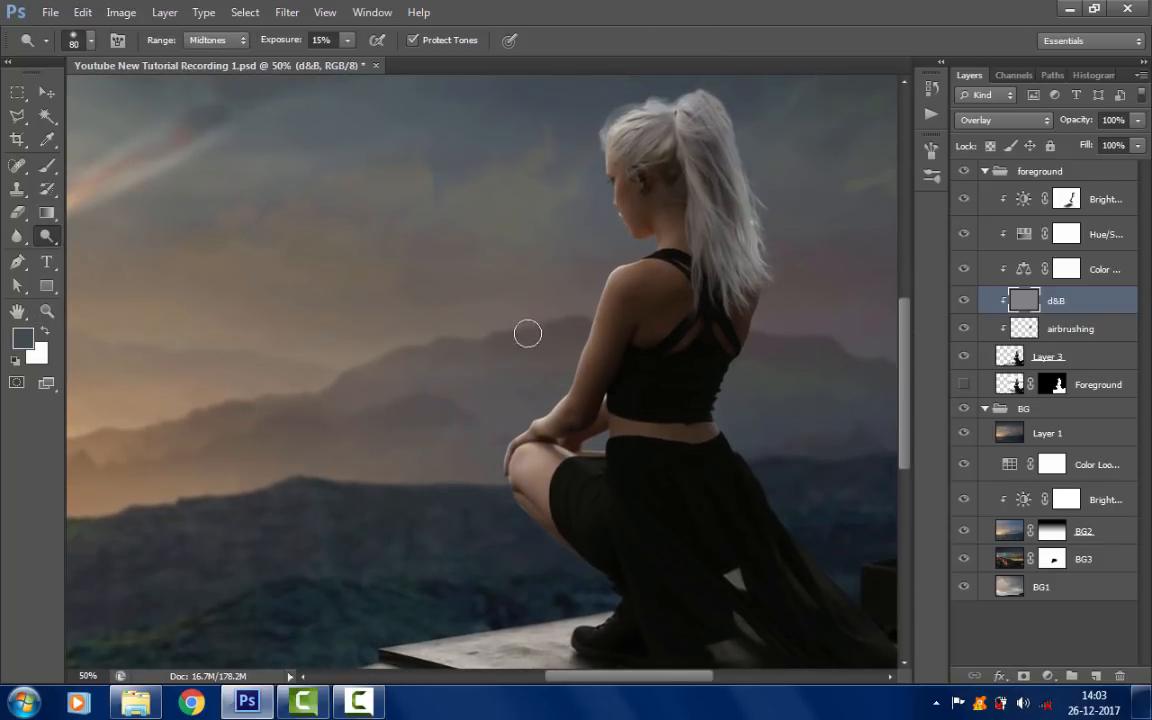
pyautogui.press('[')
pyautogui.press('[')
pyautogui.press('[')
pyautogui.moveTo(616, 319)
pyautogui.mouseDown()
pyautogui.moveTo(617, 296)
pyautogui.moveTo(580, 410)
pyautogui.moveTo(637, 309)
pyautogui.moveTo(548, 428)
pyautogui.moveTo(634, 294)
pyautogui.moveTo(606, 371)
pyautogui.mouseUp()
# - Dodge the hair on top of the woman's head, reducing the brush from 60 to 20 px
pyautogui.scroll(2, 600, 365)
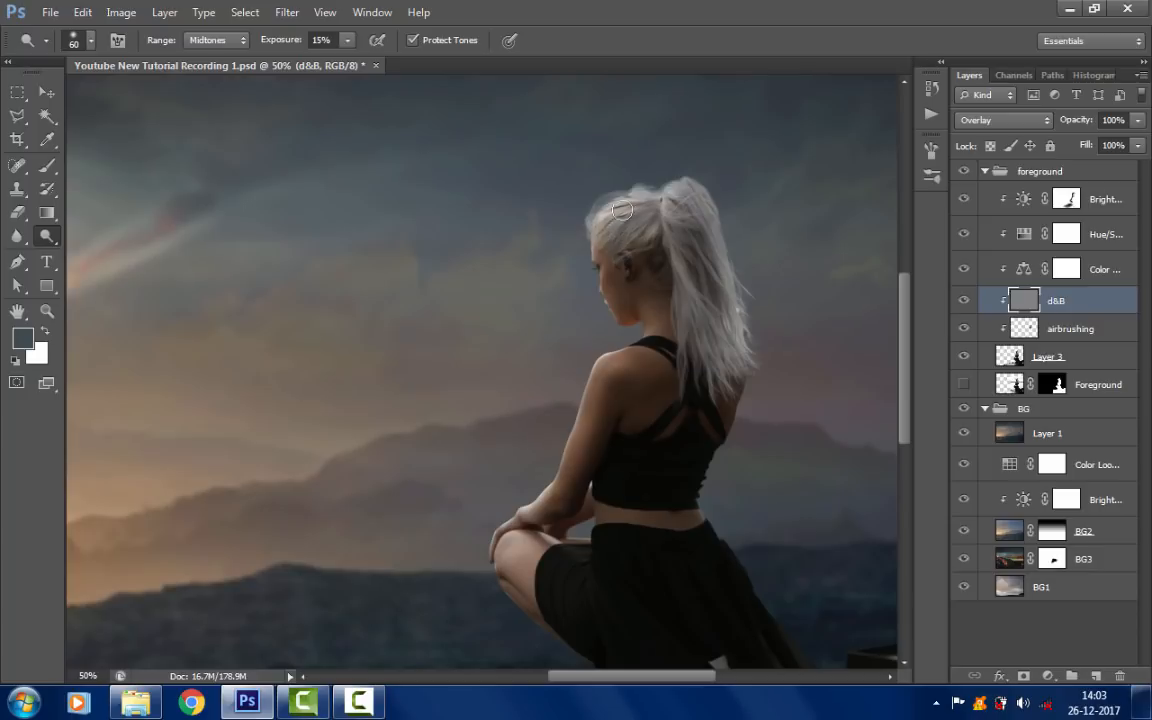
pyautogui.moveTo(622, 210)
pyautogui.mouseDown()
pyautogui.moveTo(615, 218)
pyautogui.moveTo(645, 218)
pyautogui.mouseUp()
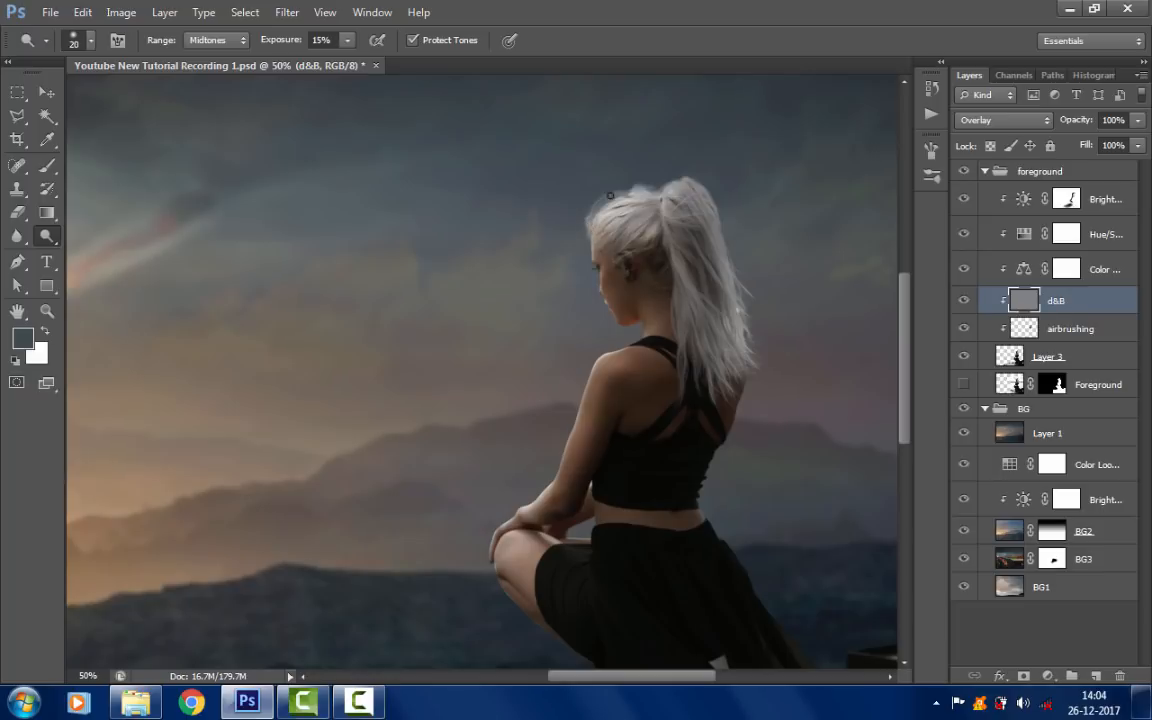
pyautogui.scroll(1, 596, 272)
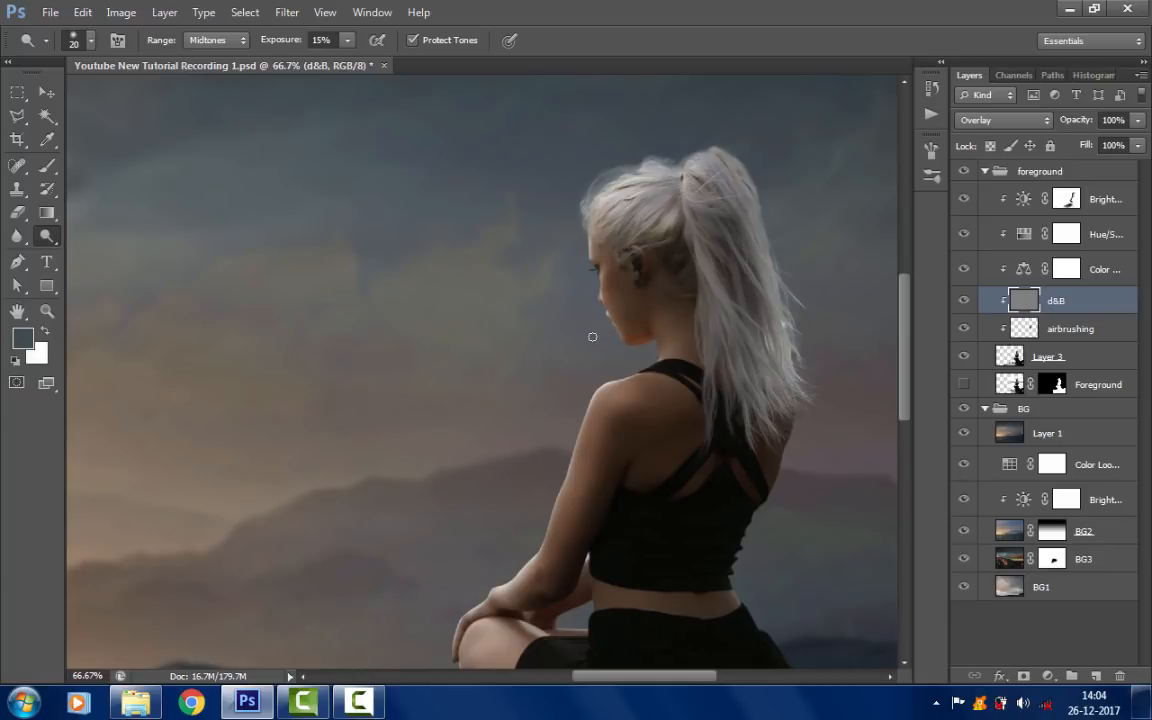
# - Dodge the woman's arm, knee and lower leg on the d&B layer with a brush of about 50 px
pyautogui.press(']')
pyautogui.press(']')
pyautogui.press(']')
pyautogui.press(']')
pyautogui.moveTo(561, 327); pyautogui.dragTo(531, 289)
pyautogui.press('[')
pyautogui.press('[')
pyautogui.press('[')
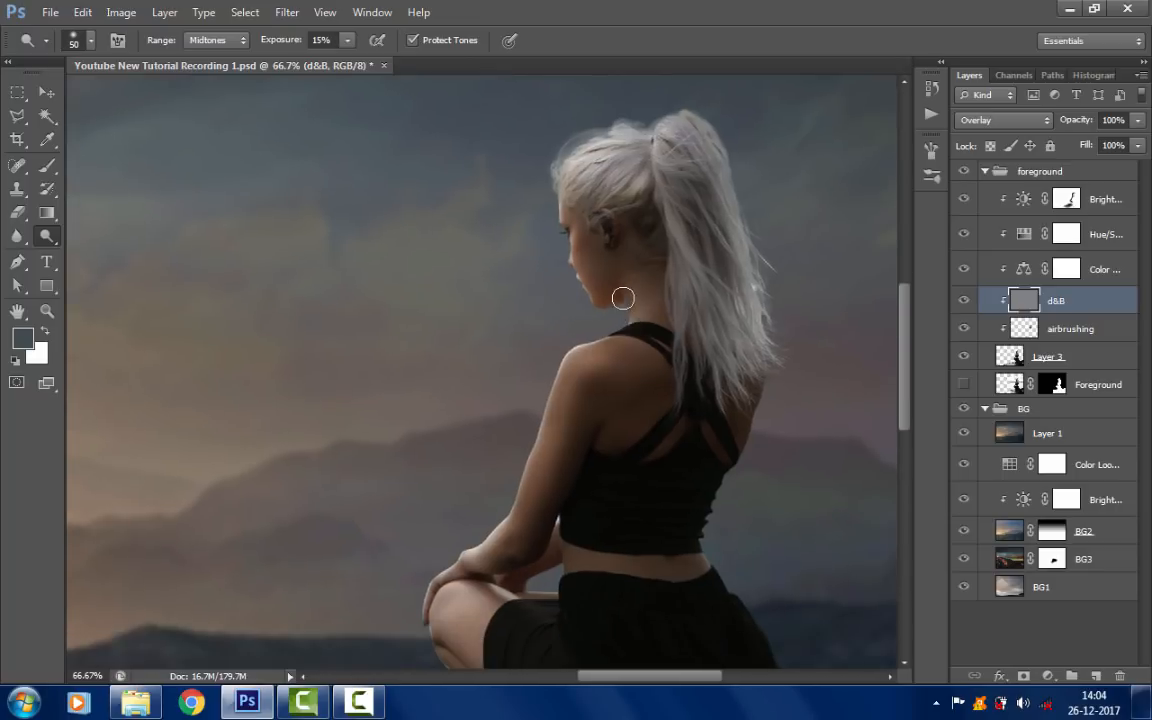
pyautogui.press(']')
pyautogui.press(']')
pyautogui.moveTo(580, 460); pyautogui.dragTo(628, 268)
pyautogui.moveTo(514, 421)
pyautogui.mouseDown()
pyautogui.moveTo(497, 416)
pyautogui.moveTo(530, 437)
pyautogui.moveTo(550, 419)
pyautogui.mouseUp()
pyautogui.moveTo(548, 467); pyautogui.dragTo(526, 354)
# - Dodge the boot and the upper stone slab around it, varying the brush between 45 and 100 px
pyautogui.press('[')
pyautogui.press('[')
pyautogui.press('[')
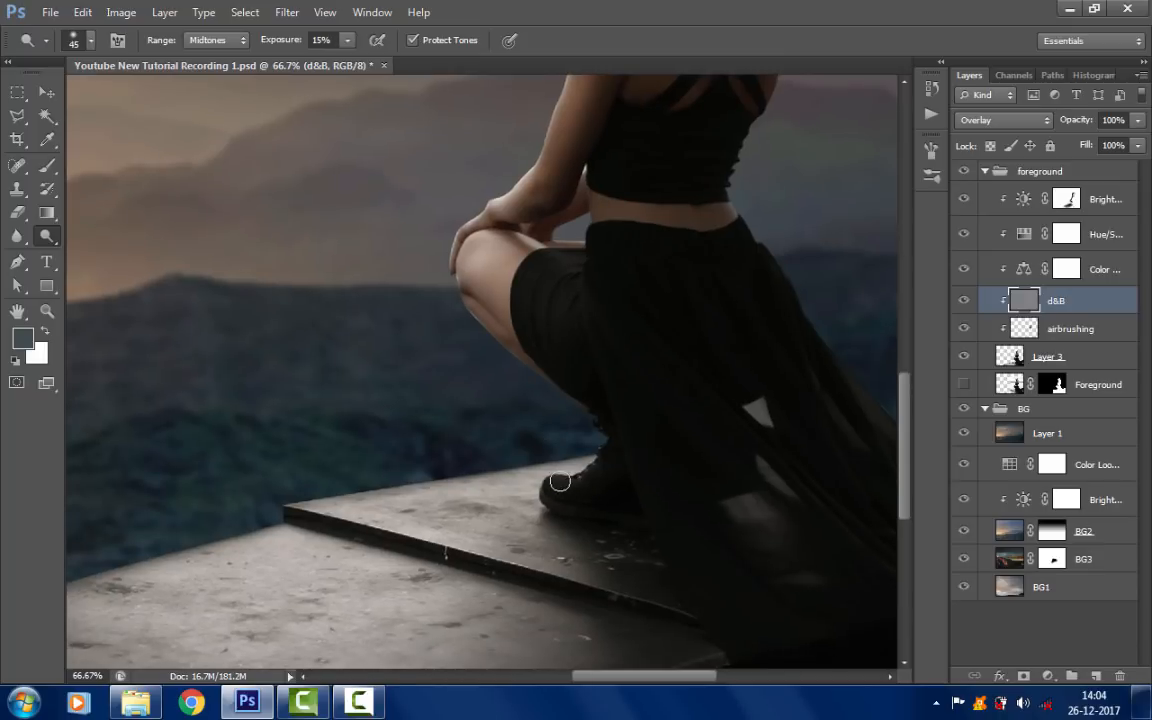
pyautogui.press(']')
pyautogui.press(']')
pyautogui.press(']')
pyautogui.press(']')
pyautogui.press(']')
pyautogui.press(']')
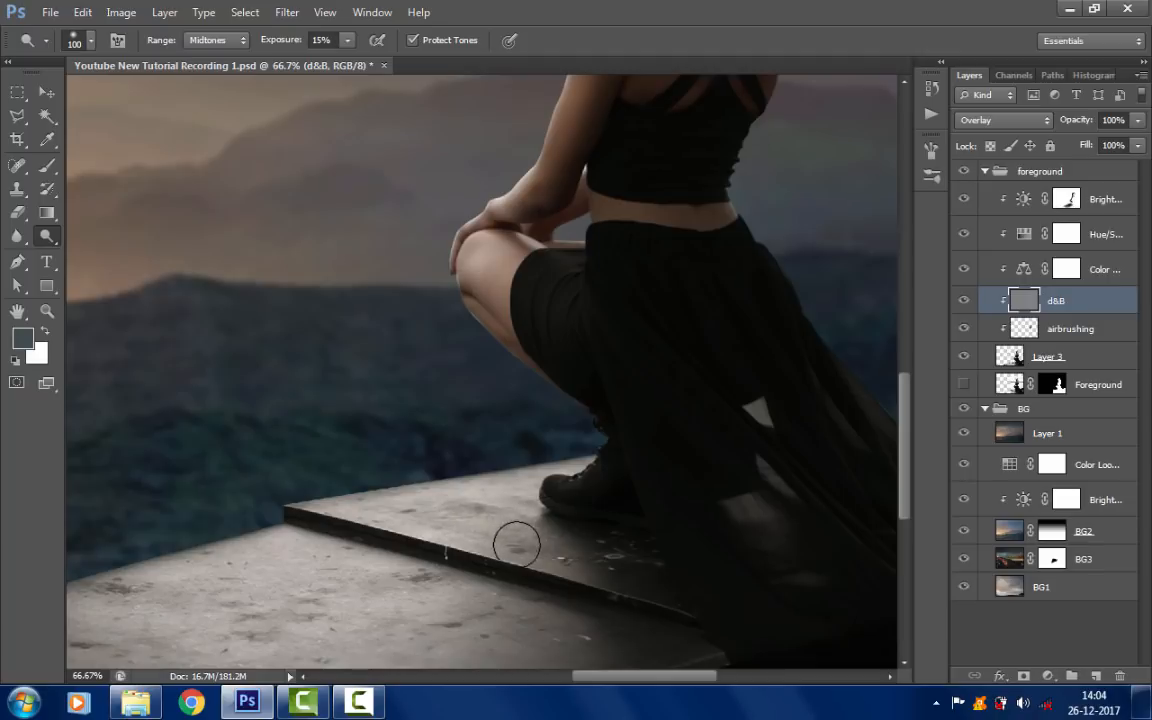
pyautogui.press('[')
pyautogui.press('[')
pyautogui.press('[')
pyautogui.press('[')
pyautogui.moveTo(470, 505); pyautogui.dragTo(648, 353)
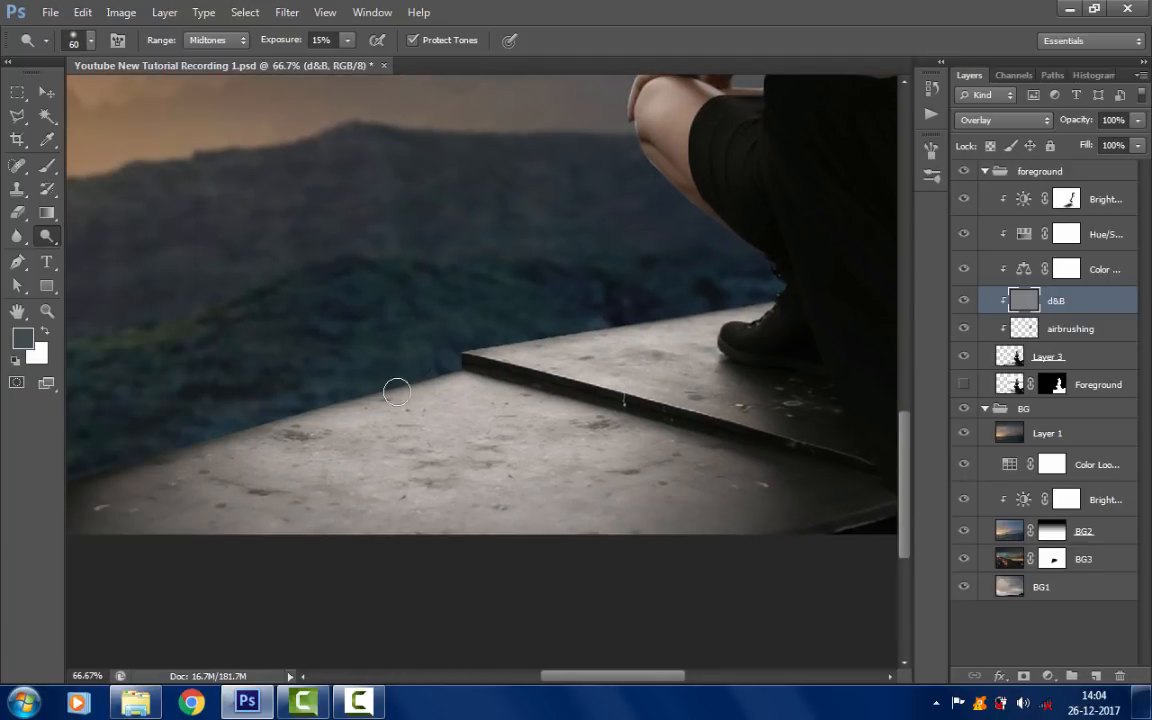
# - Lighten the surface of the lower stone slab with a 125 px Dodge brush
pyautogui.press(']')
pyautogui.press(']')
pyautogui.press(']')
pyautogui.press(']')
pyautogui.press(']')
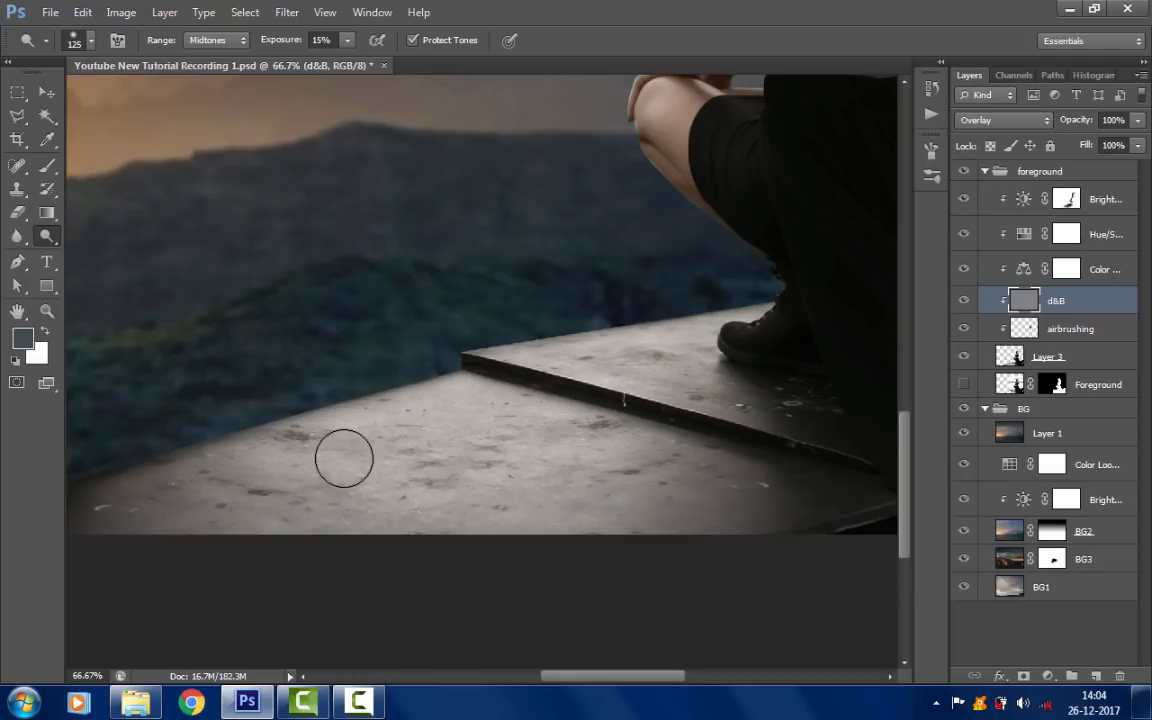
pyautogui.moveTo(459, 428)
pyautogui.mouseDown()
pyautogui.moveTo(602, 427)
pyautogui.moveTo(630, 453)
pyautogui.moveTo(685, 455)
pyautogui.mouseUp()
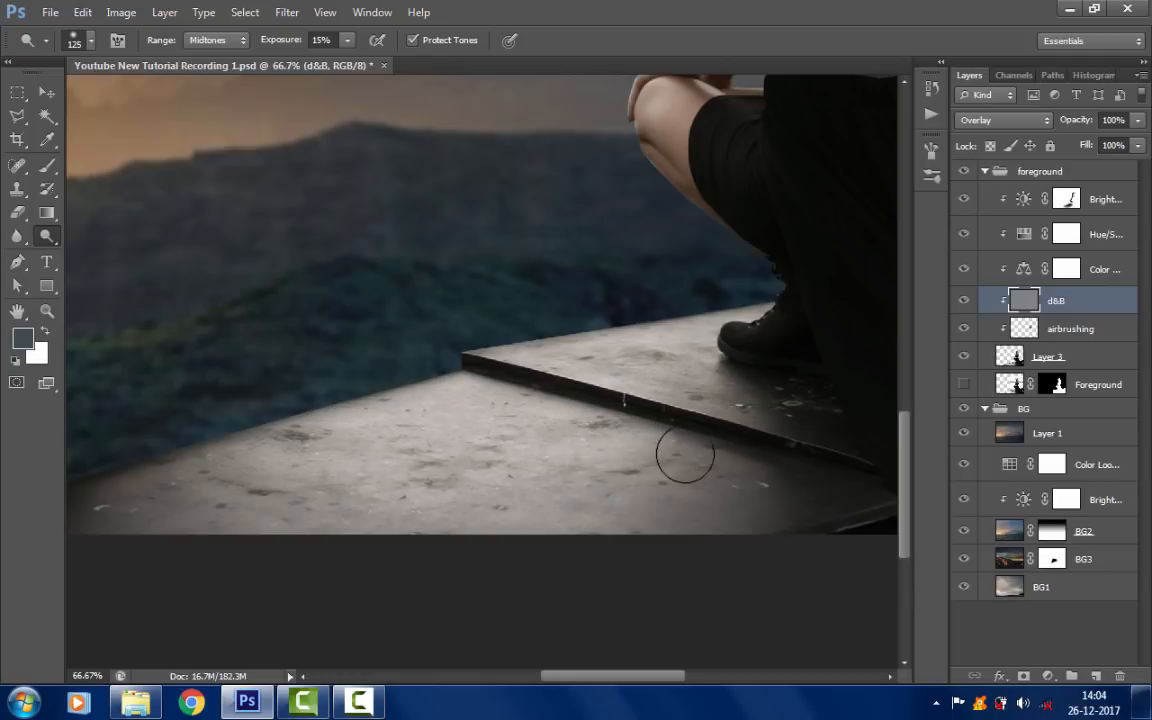
# - Dodge highlight strands in the woman's ponytail with a 35 px brush
pyautogui.moveTo(590, 304); pyautogui.dragTo(460, 660)
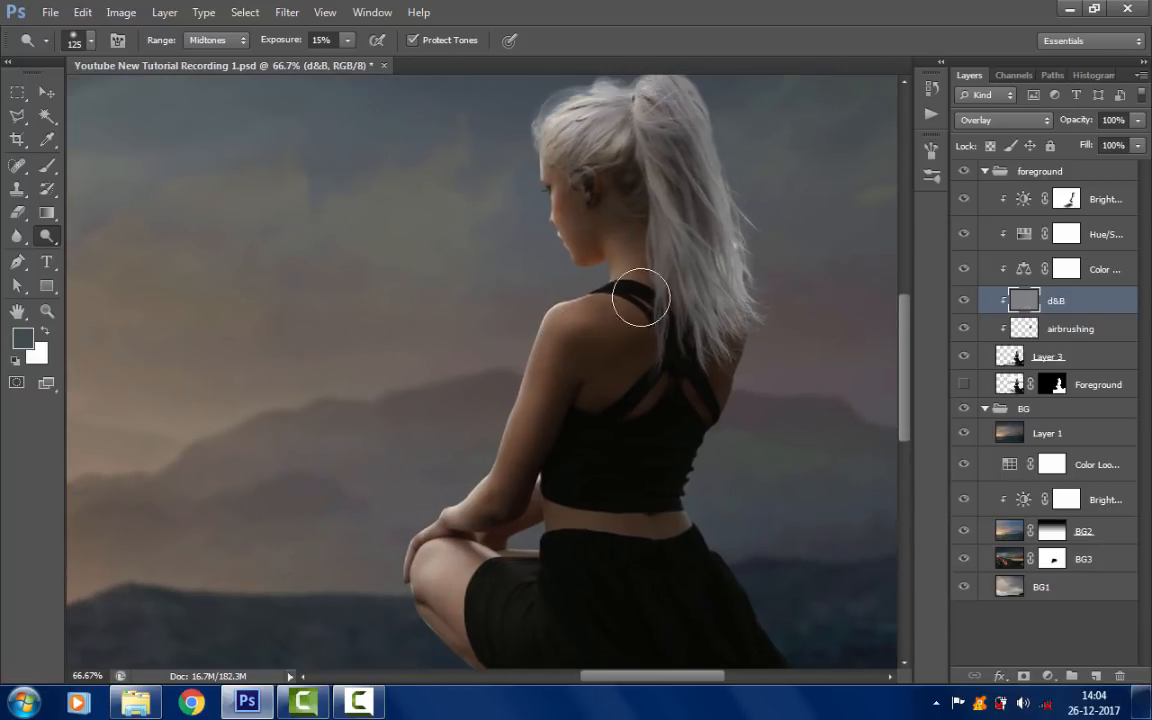
pyautogui.moveTo(643, 296); pyautogui.dragTo(653, 332)
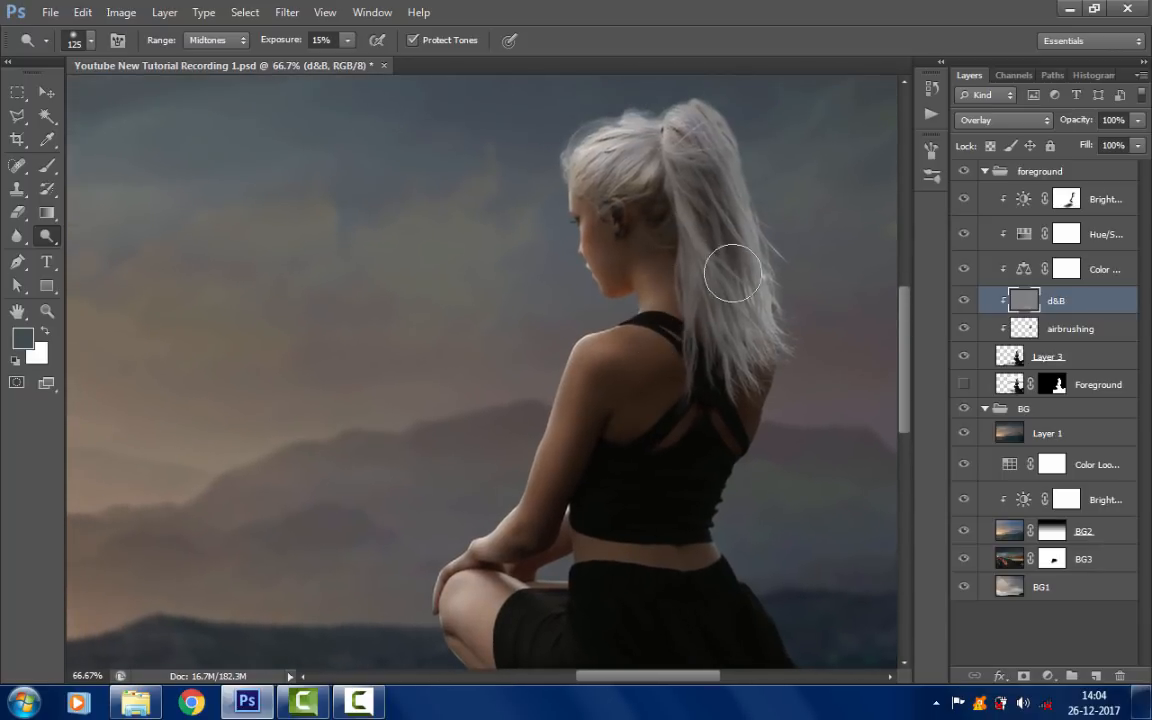
pyautogui.press('[')
pyautogui.press('[')
pyautogui.press('[')
pyautogui.press('[')
pyautogui.press('[')
pyautogui.press('[')
pyautogui.press('[')
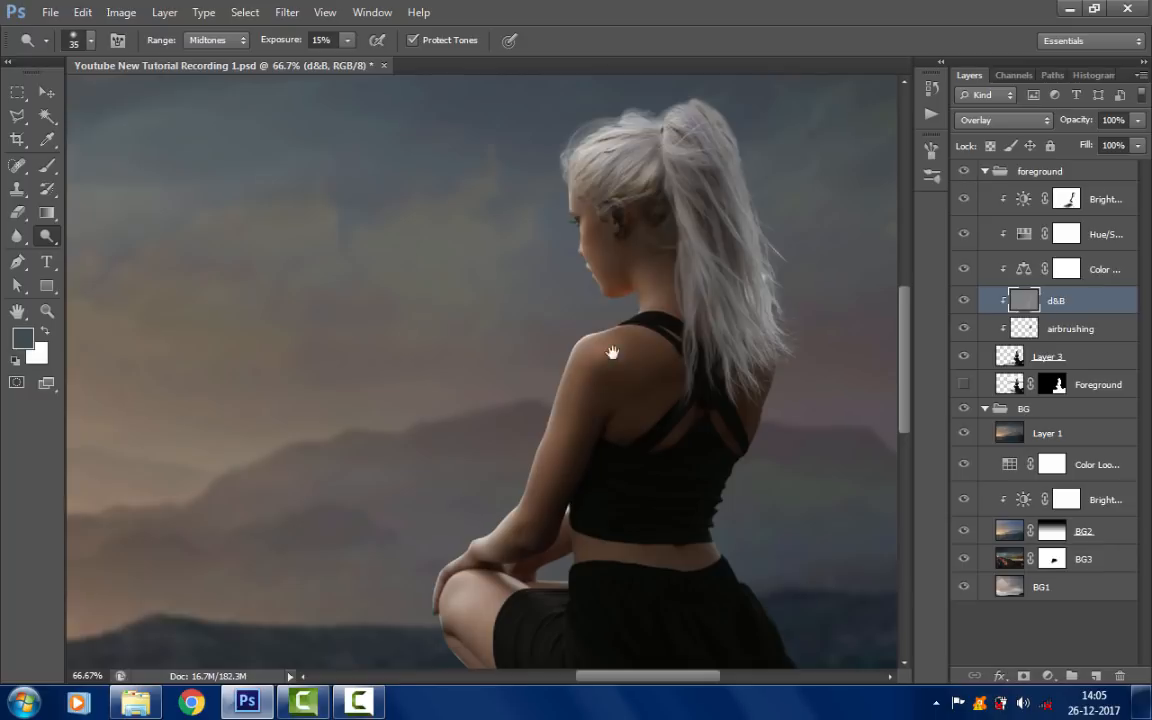
pyautogui.moveTo(612, 352); pyautogui.dragTo(628, 368)
pyautogui.moveTo(622, 284); pyautogui.dragTo(627, 330)
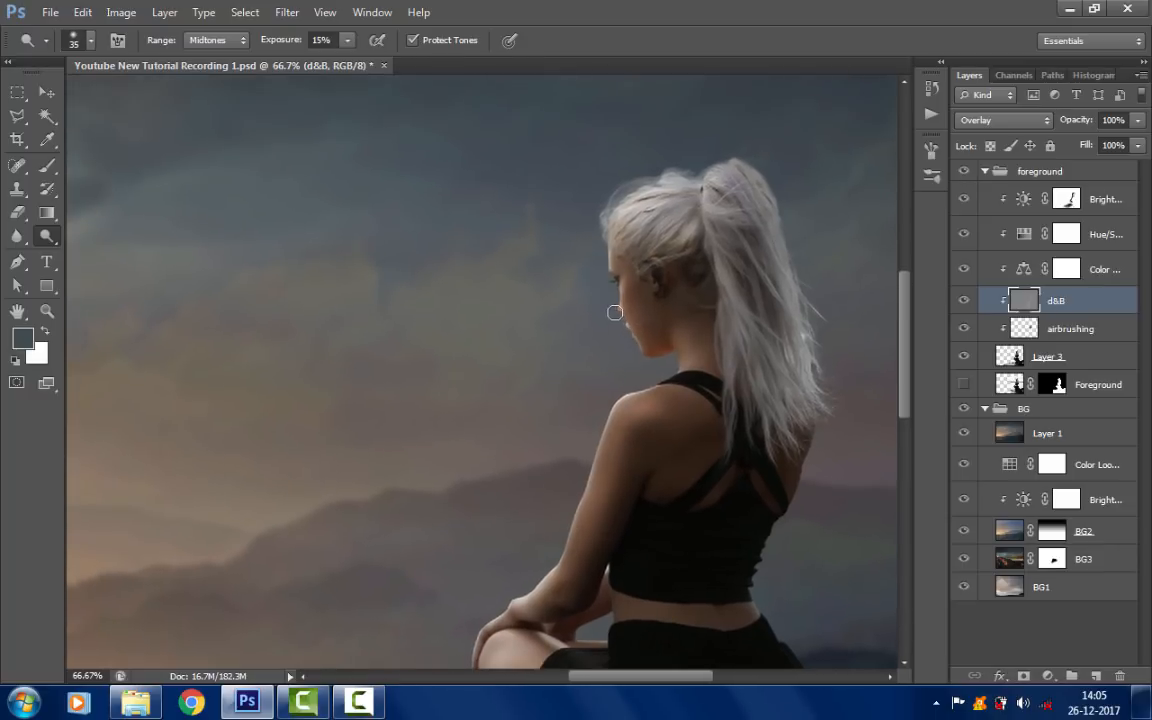
pyautogui.moveTo(623, 219); pyautogui.dragTo(663, 256)
# - Paint black at 12% opacity on the foreground Brightness/Contrast layer mask over the woman's face and front edge, using an 80 px brush
pyautogui.click(1067, 200)
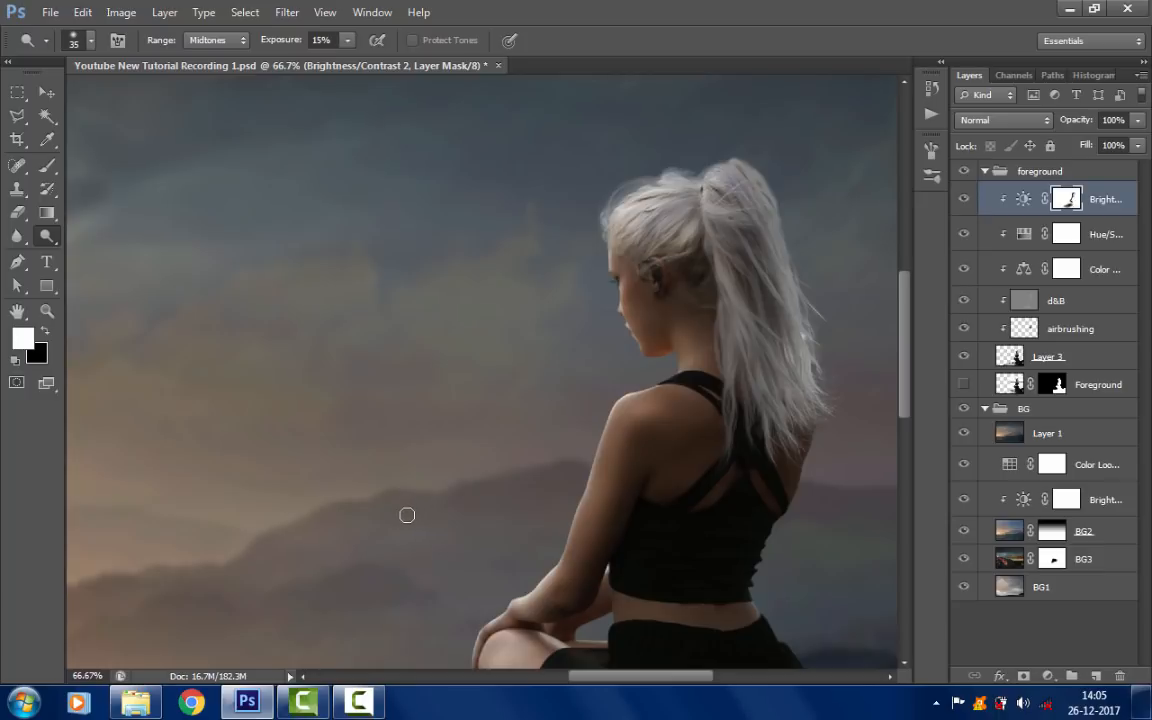
pyautogui.click(46, 166)
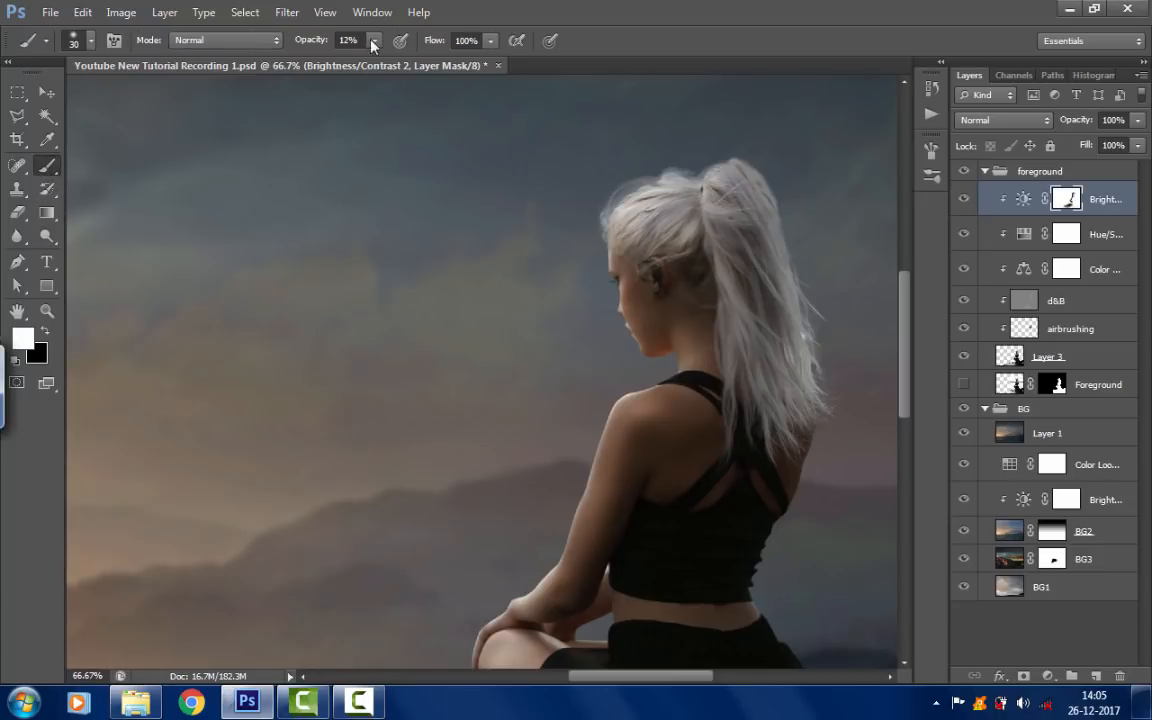
pyautogui.moveTo(365, 42); pyautogui.dragTo(292, 71)
pyautogui.click(651, 98)
pyautogui.press(']')
pyautogui.press(']')
pyautogui.press(']')
pyautogui.press(']')
pyautogui.click(46, 330)
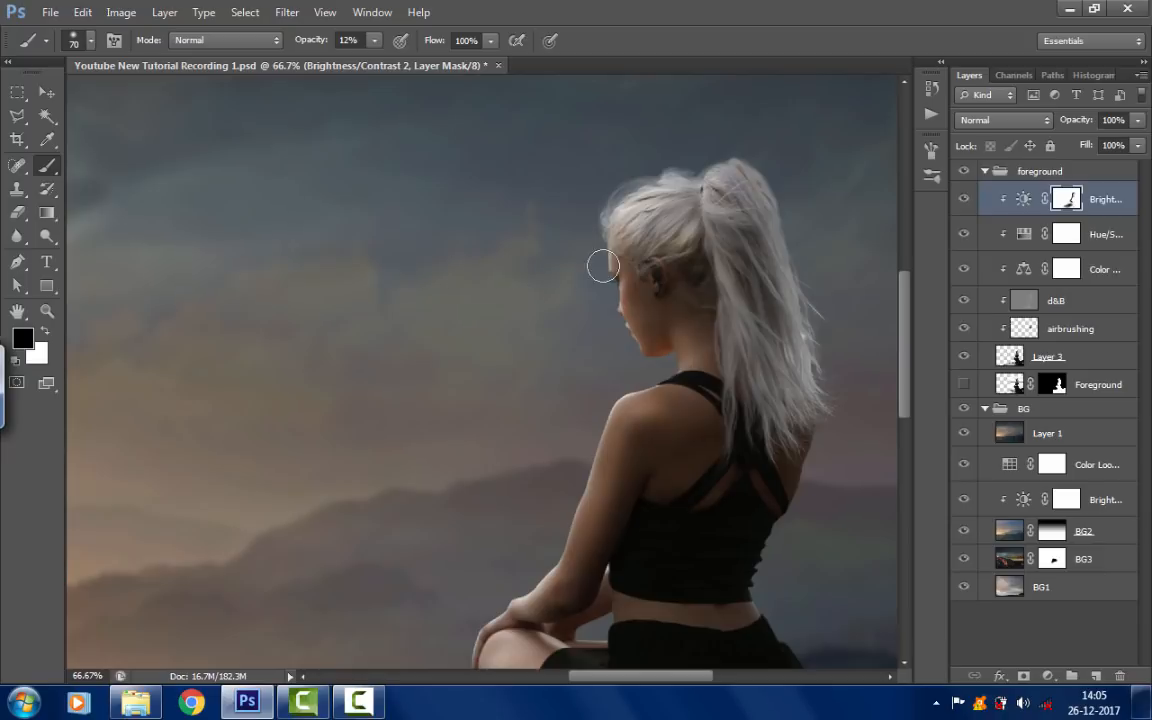
pyautogui.press(']')
pyautogui.moveTo(612, 329)
pyautogui.mouseDown()
pyautogui.moveTo(568, 311)
pyautogui.moveTo(551, 411)
pyautogui.moveTo(568, 280)
pyautogui.mouseUp()
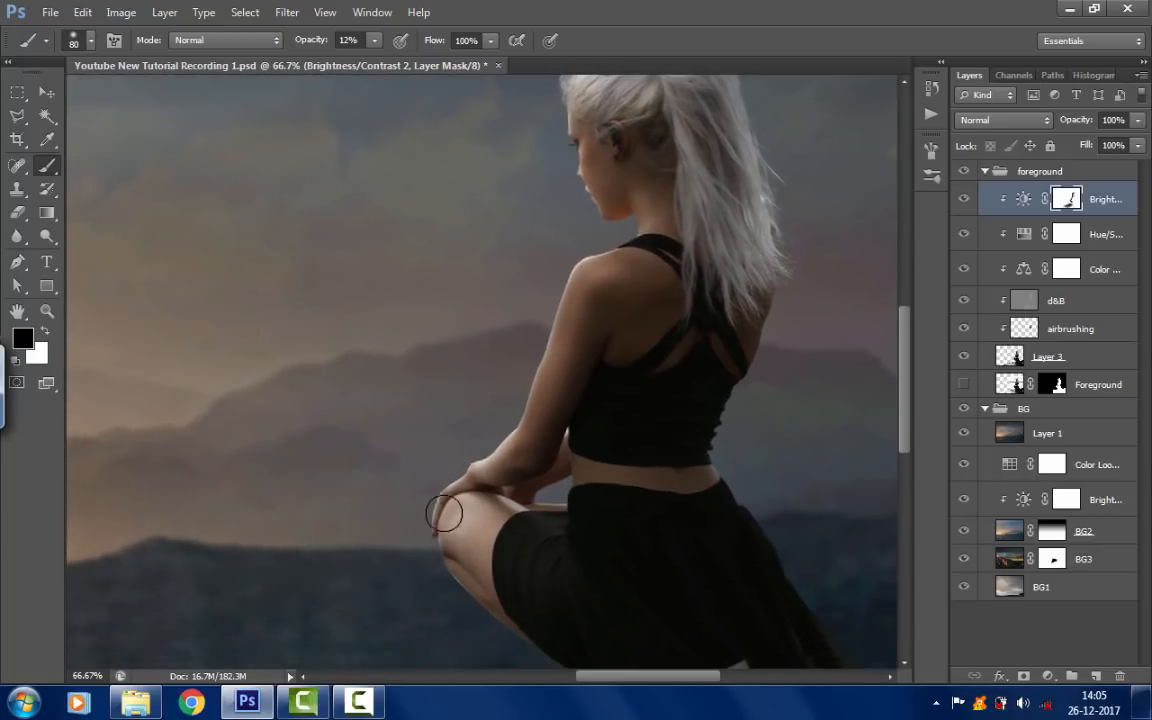
# - Paint black on the same mask over the woman's hand and knee edge with a 20 px brush
pyautogui.press('[')
pyautogui.press('[')
pyautogui.press('[')
pyautogui.press('[')
pyautogui.press('[')
pyautogui.press('[')
pyautogui.moveTo(455, 481); pyautogui.dragTo(447, 517)
pyautogui.moveTo(523, 418); pyautogui.dragTo(509, 452)
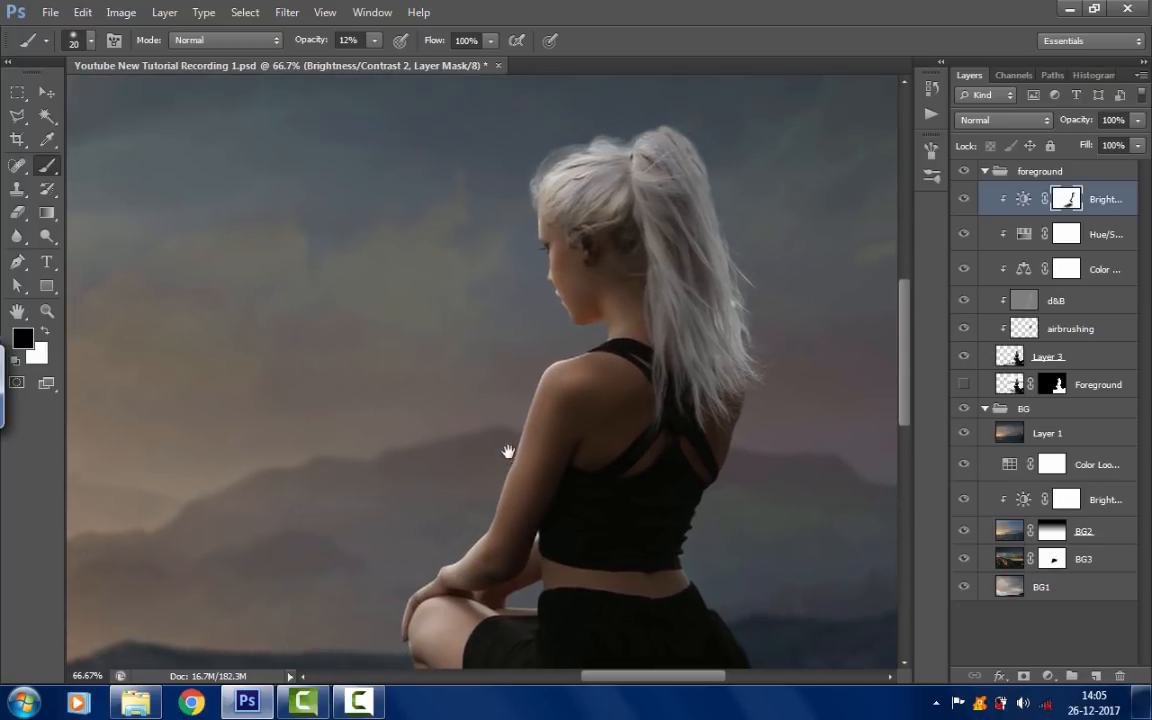
pyautogui.moveTo(537, 398); pyautogui.dragTo(525, 437)
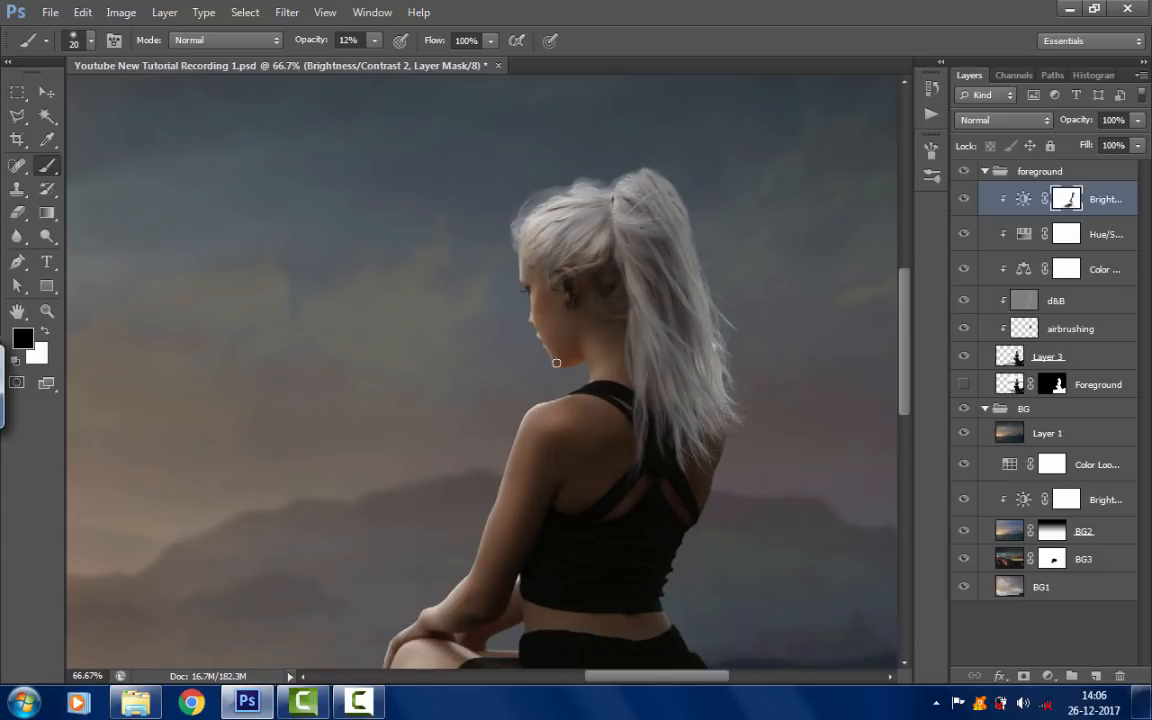
# - Brighten the woman's arm and lower leg by painting black on the Brightness/Contrast mask with a 70 px brush
pyautogui.press(']')
pyautogui.press(']')
pyautogui.press(']')
pyautogui.press(']')
pyautogui.press(']')
pyautogui.press(']')
pyautogui.press('[')
pyautogui.press('[')
pyautogui.press('[')
pyautogui.press('[')
pyautogui.press(']')
pyautogui.press(']')
pyautogui.press(']')
pyautogui.moveTo(545, 375); pyautogui.dragTo(566, 265)
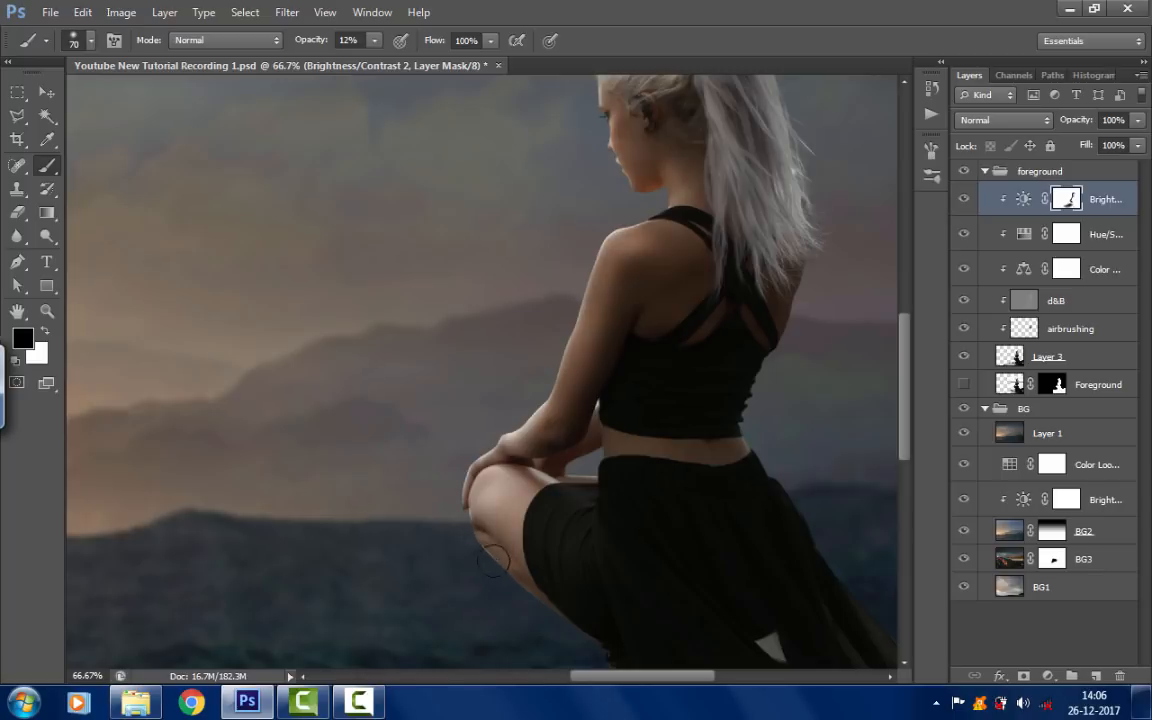
pyautogui.moveTo(489, 502); pyautogui.dragTo(516, 520)
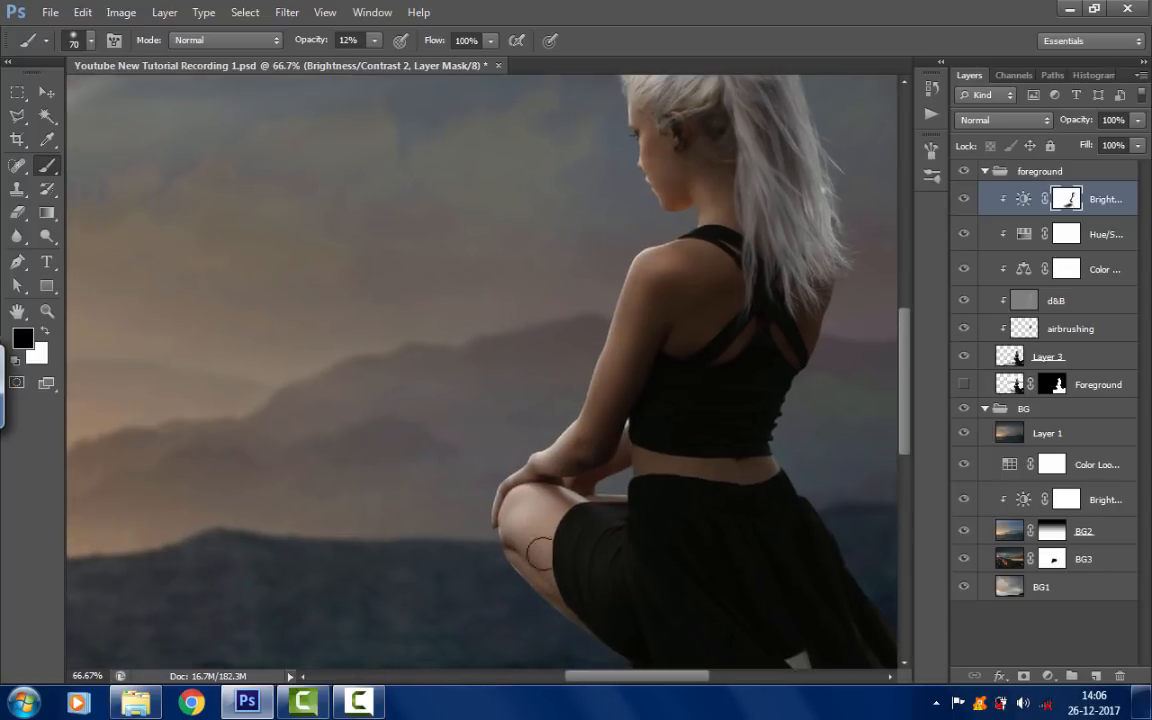
pyautogui.moveTo(589, 628); pyautogui.dragTo(520, 500)
# - Paint black on the mask over strands of the woman's hair with a 20 px brush at 12% opacity
pyautogui.scroll(5, 520, 500)
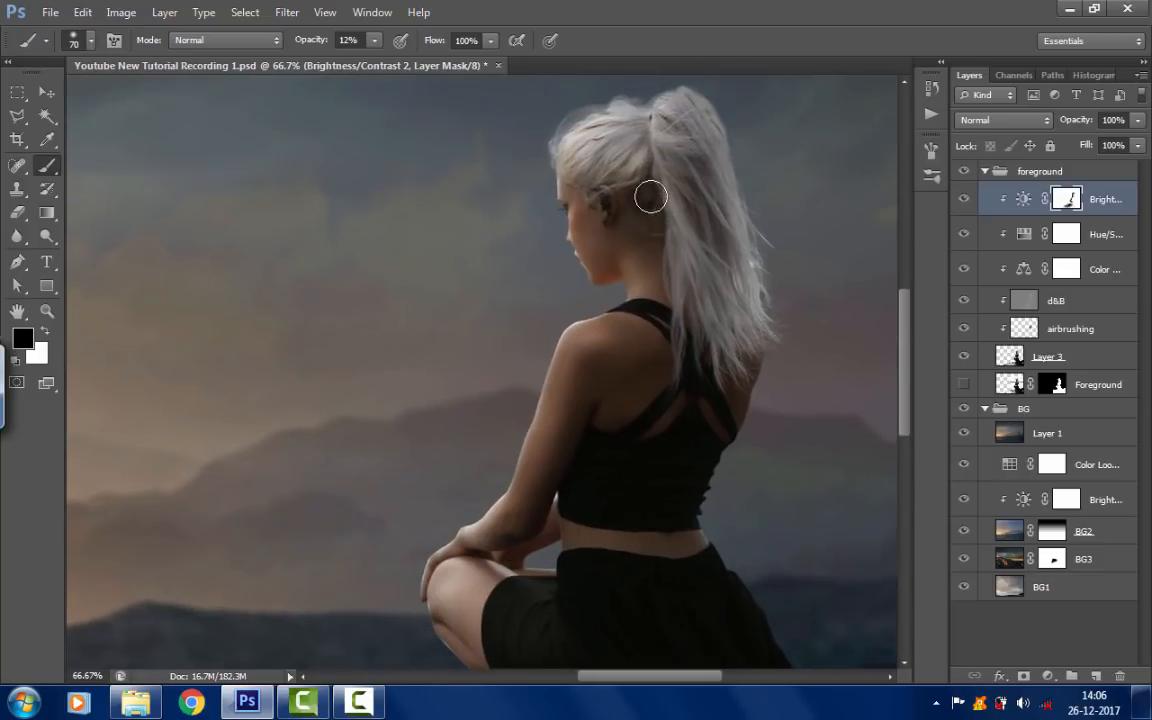
pyautogui.press('[')
pyautogui.press('[')
pyautogui.press('[')
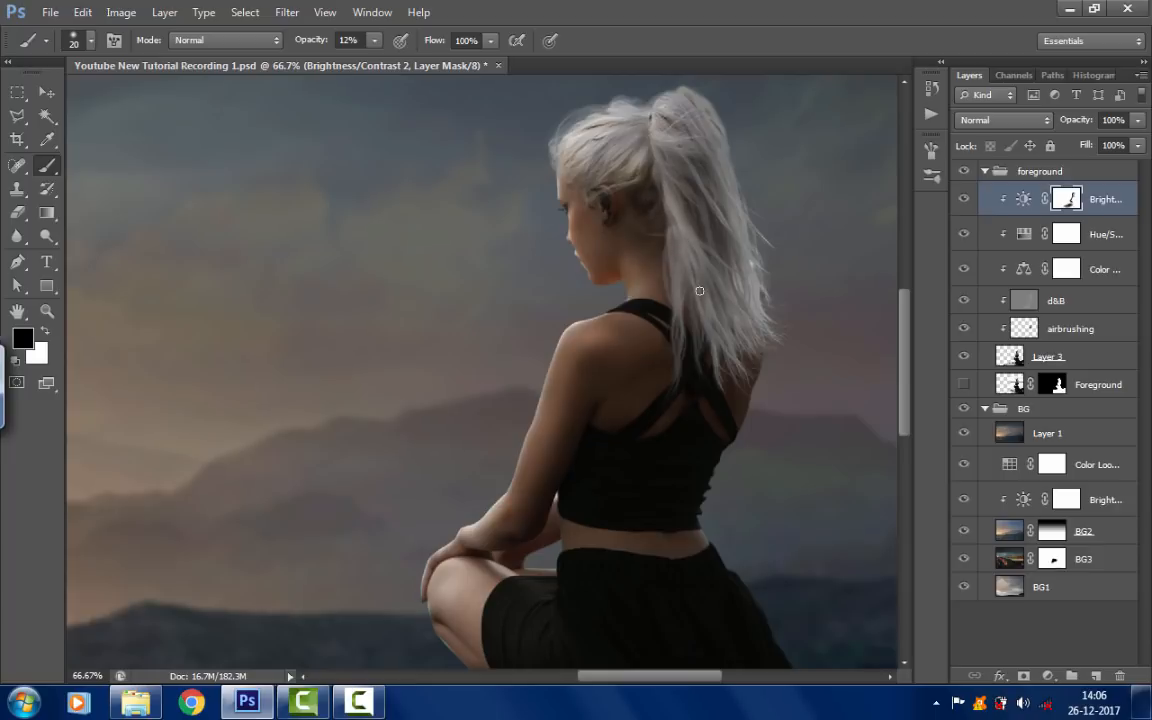
pyautogui.moveTo(634, 211); pyautogui.dragTo(632, 232)
pyautogui.moveTo(560, 205); pyautogui.dragTo(577, 242)
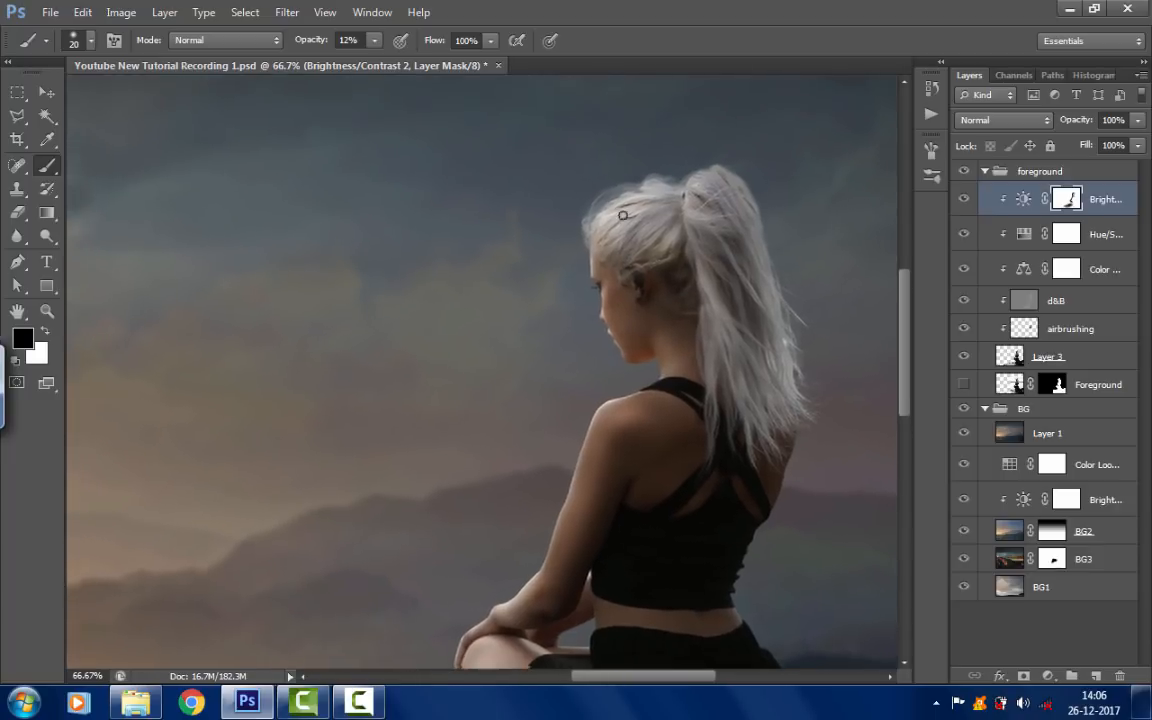
pyautogui.moveTo(610, 321); pyautogui.dragTo(650, 298)
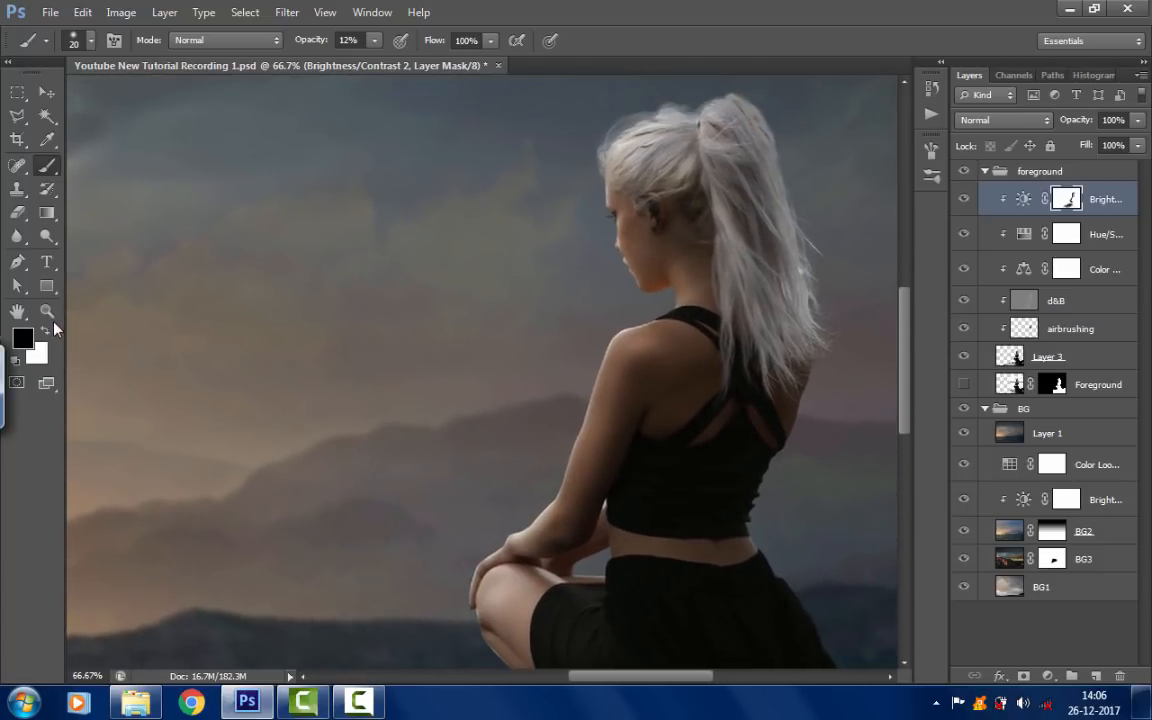
# - Check the full image, return to the d&B layer and dodge the woman's arm with a 35 px brush
pyautogui.click(46, 311)
pyautogui.rightClick(476, 333)
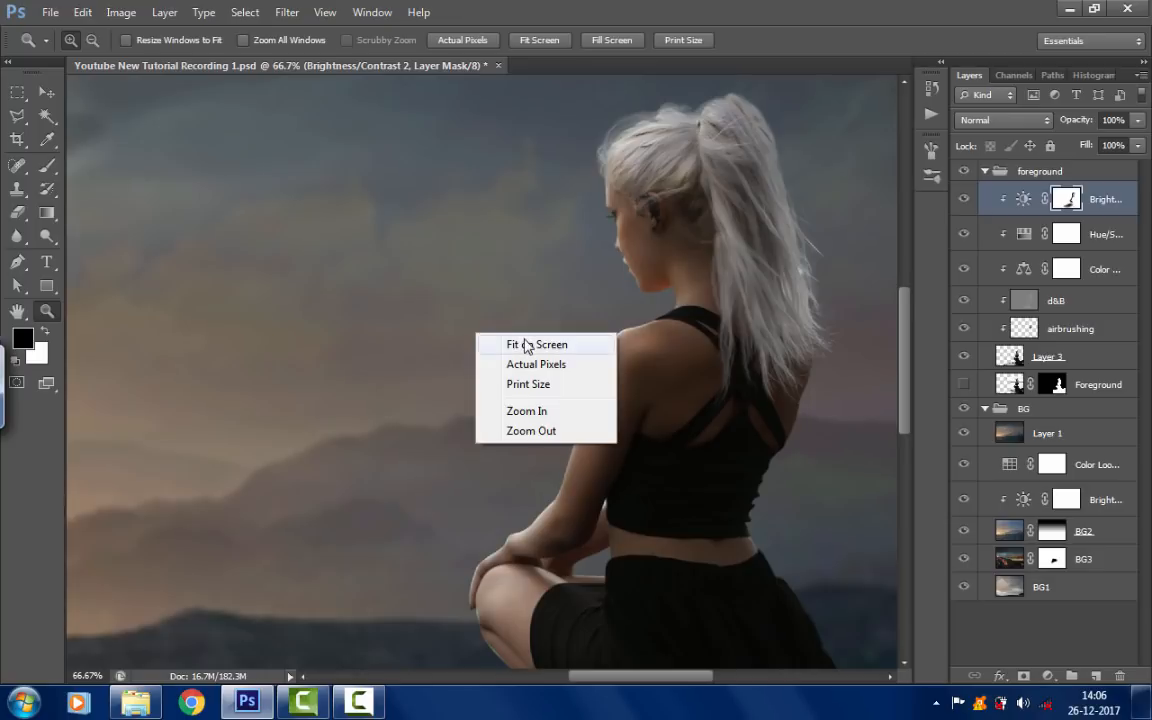
pyautogui.click(522, 341)
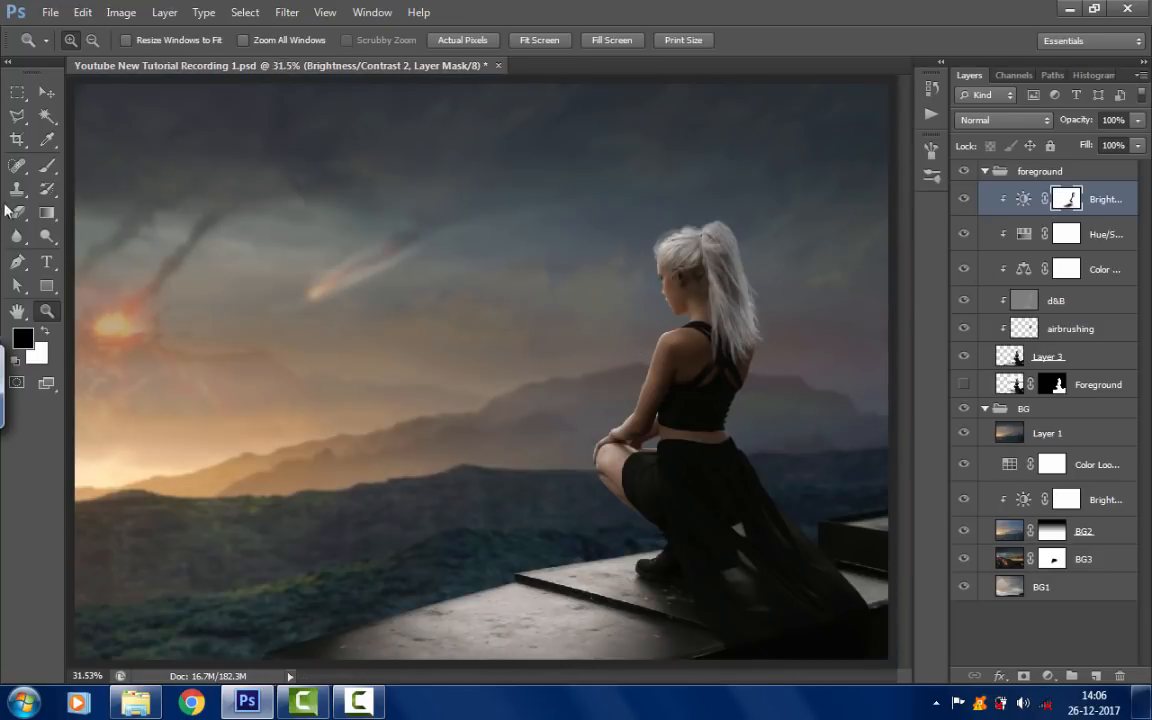
pyautogui.click(46, 165)
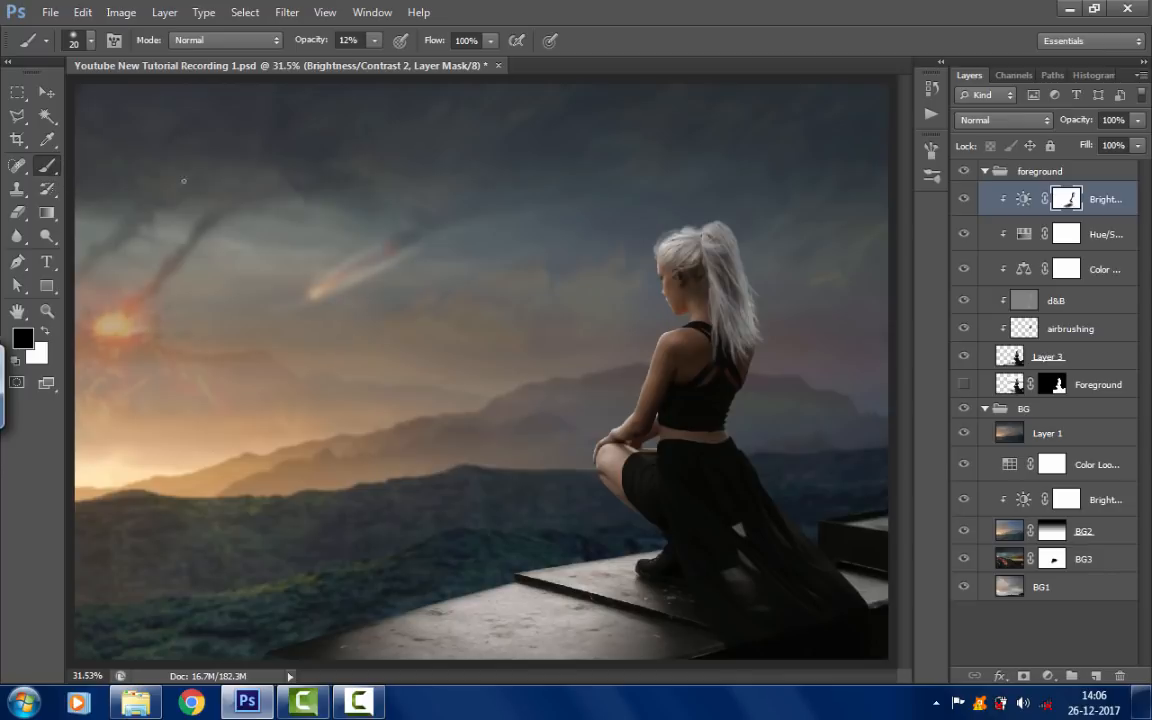
pyautogui.click(1091, 310)
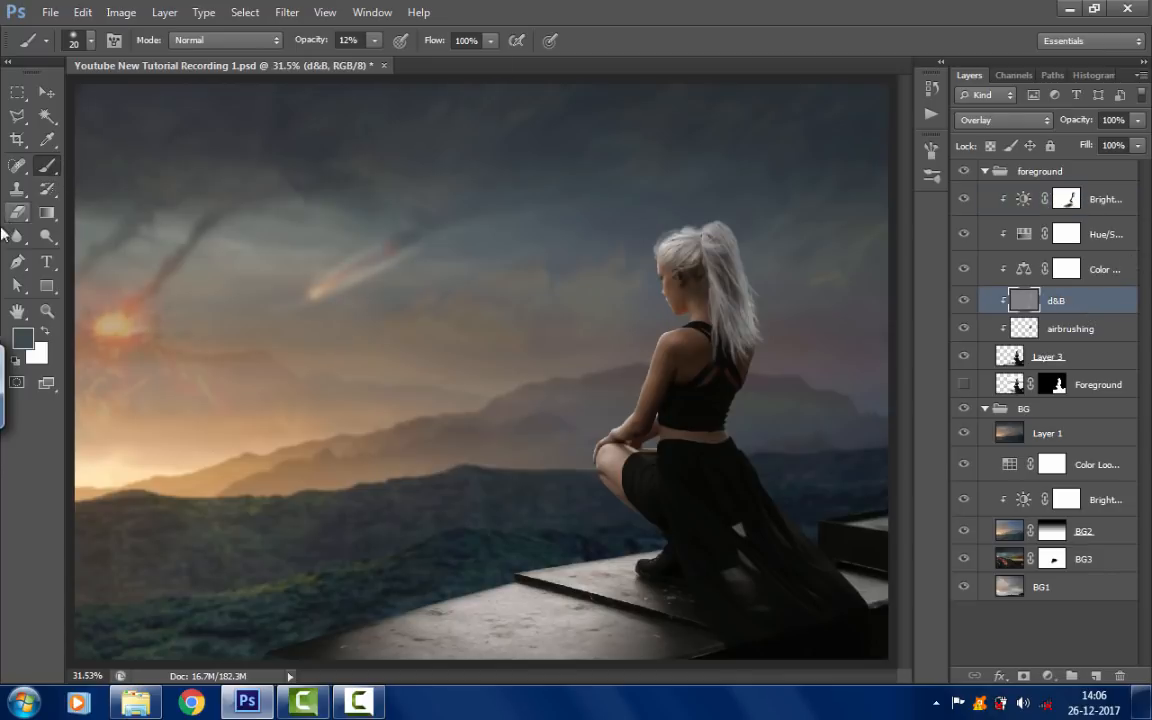
pyautogui.click(46, 235)
pyautogui.scroll(4, 668, 353)
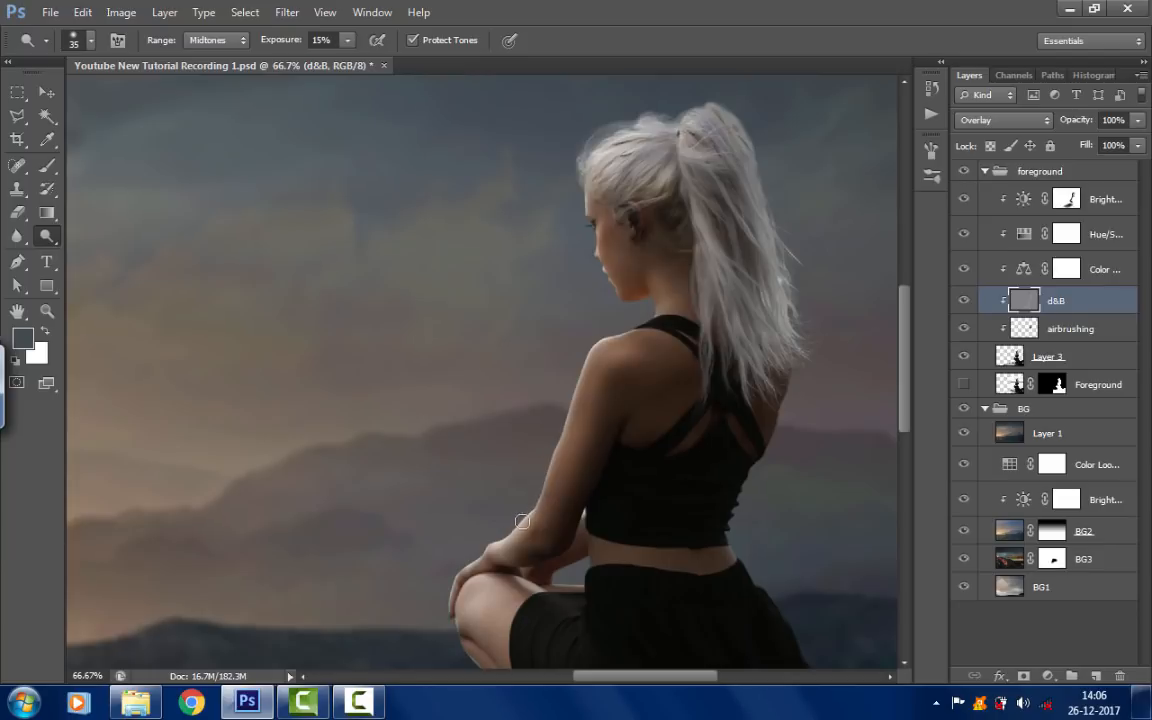
pyautogui.moveTo(593, 336); pyautogui.dragTo(582, 385)
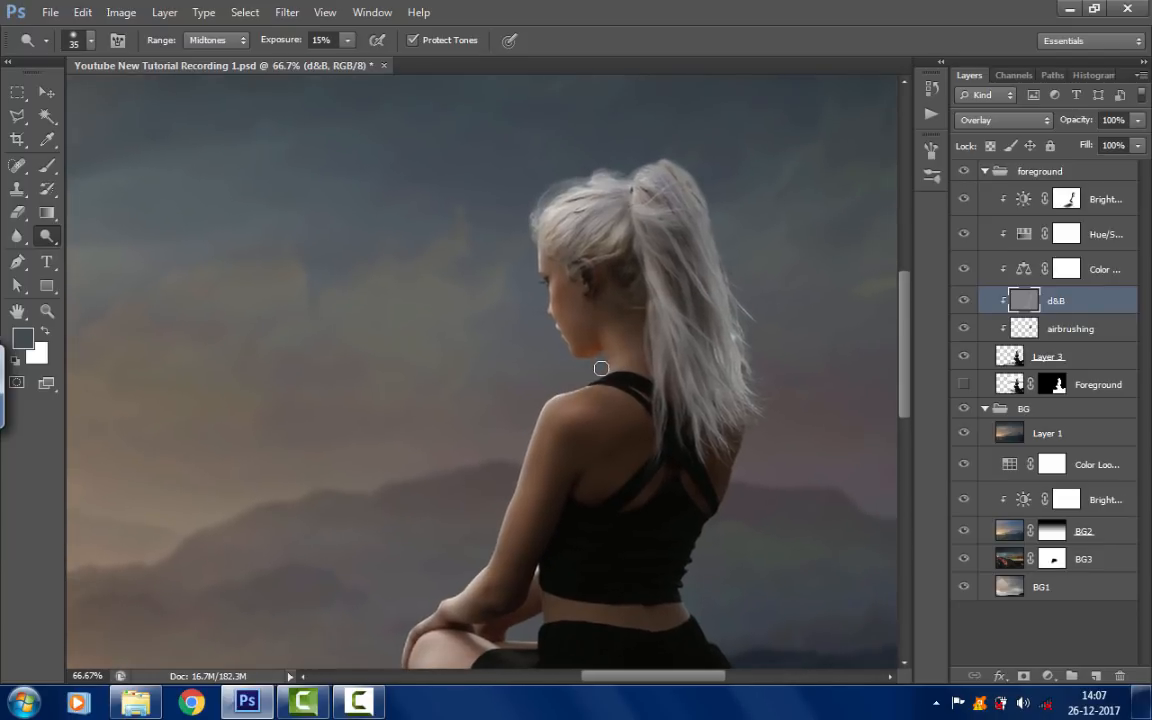
# - Dodge the woman's shoulder, forearm, hand and knee with a 50 px brush
pyautogui.press(']')
pyautogui.press(']')
pyautogui.moveTo(556, 349); pyautogui.dragTo(565, 293)
pyautogui.moveTo(537, 446); pyautogui.dragTo(541, 410)
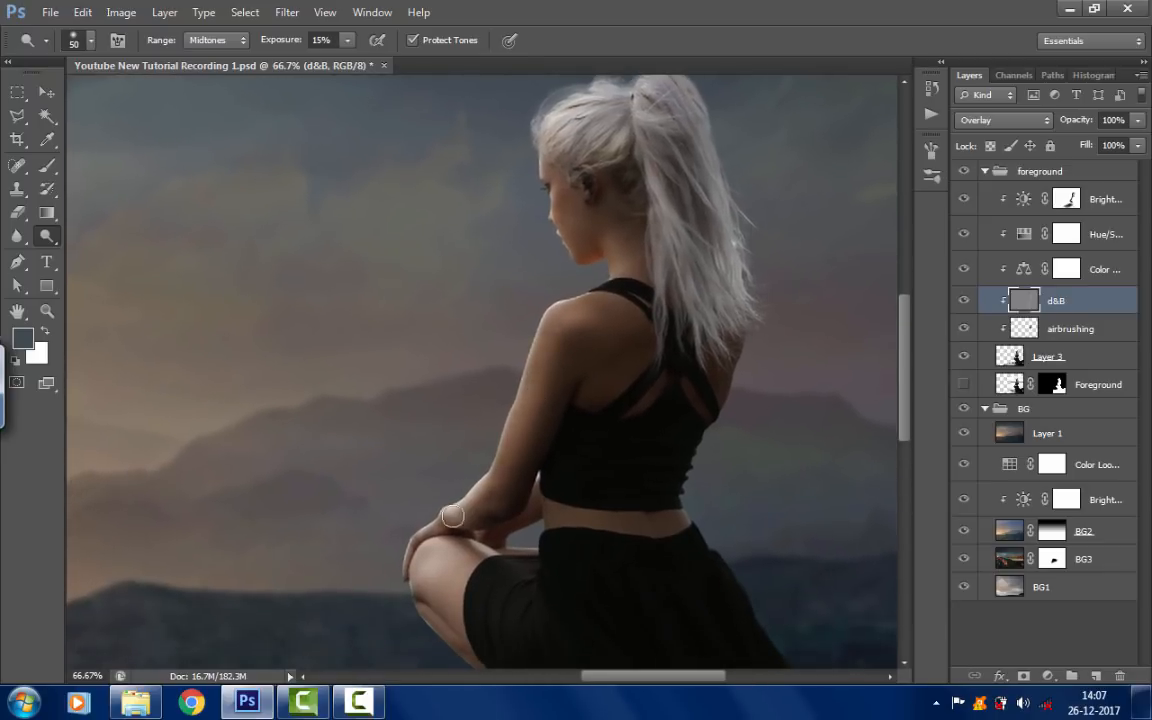
pyautogui.moveTo(451, 510); pyautogui.dragTo(478, 385)
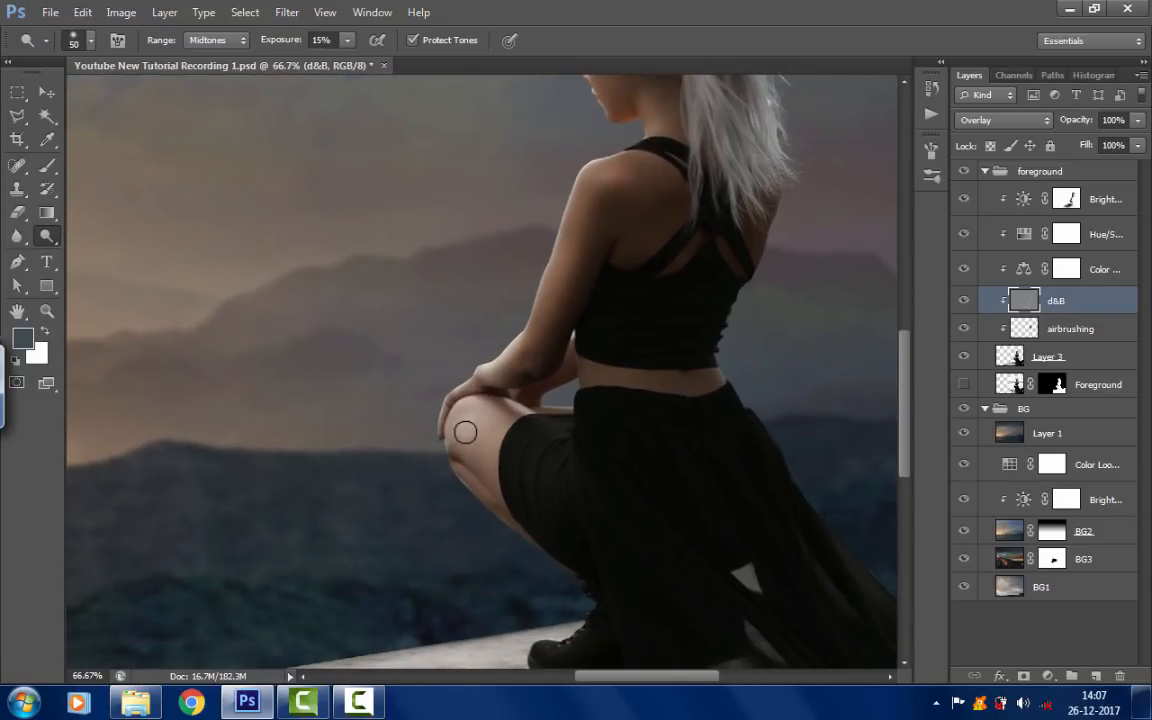
pyautogui.moveTo(488, 454)
pyautogui.mouseDown()
pyautogui.moveTo(474, 426)
pyautogui.moveTo(530, 411)
pyautogui.moveTo(530, 473)
pyautogui.moveTo(545, 432)
pyautogui.moveTo(502, 434)
pyautogui.mouseUp()
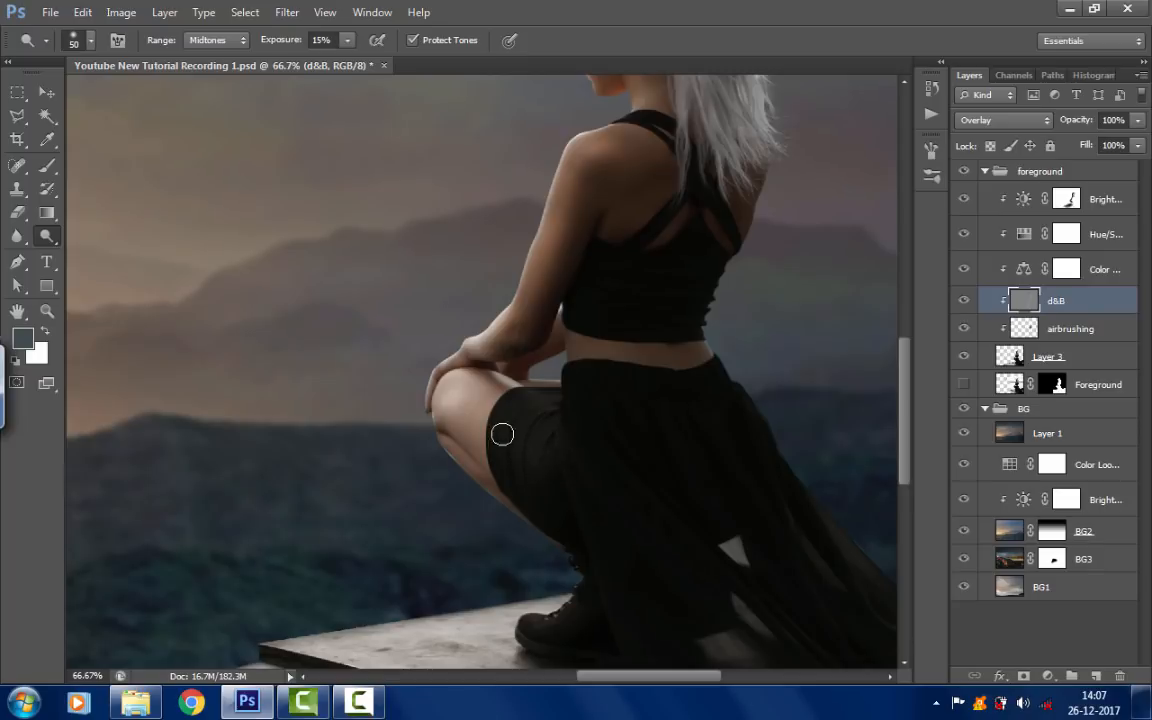
# - Lighten the folds of the woman's black skirt with a 90 px Dodge brush
pyautogui.press(']')
pyautogui.press(']')
pyautogui.press(']')
pyautogui.press(']')
pyautogui.moveTo(540, 450); pyautogui.dragTo(470, 268)
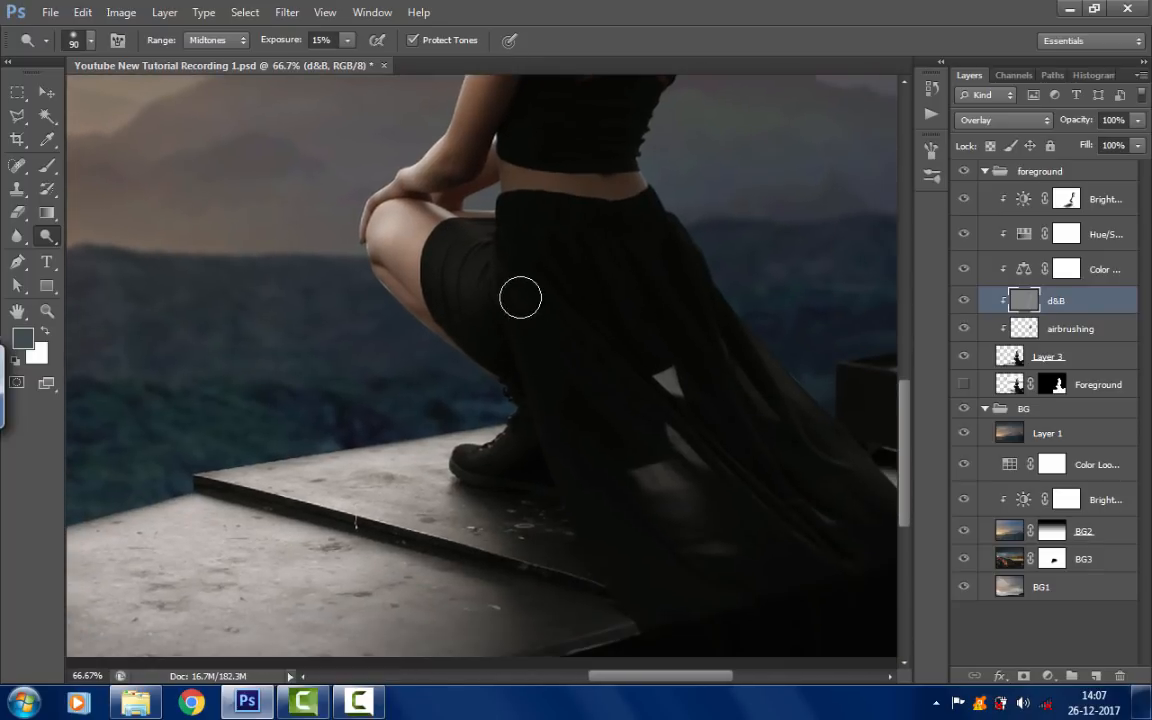
pyautogui.press('[')
pyautogui.press('[')
pyautogui.press('[')
pyautogui.press('[')
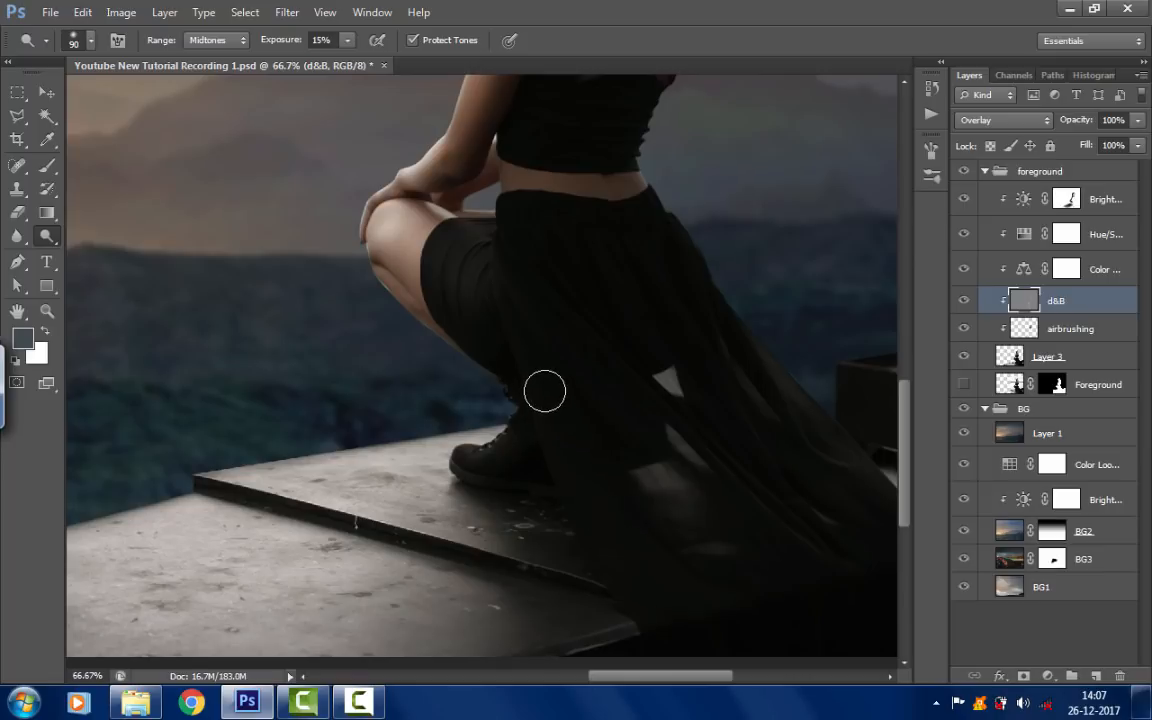
# - Dodge finer highlights on the skirt folds over the thigh with a 20 px brush
pyautogui.press('[')
pyautogui.press('[')
pyautogui.moveTo(510, 300); pyautogui.dragTo(586, 386)
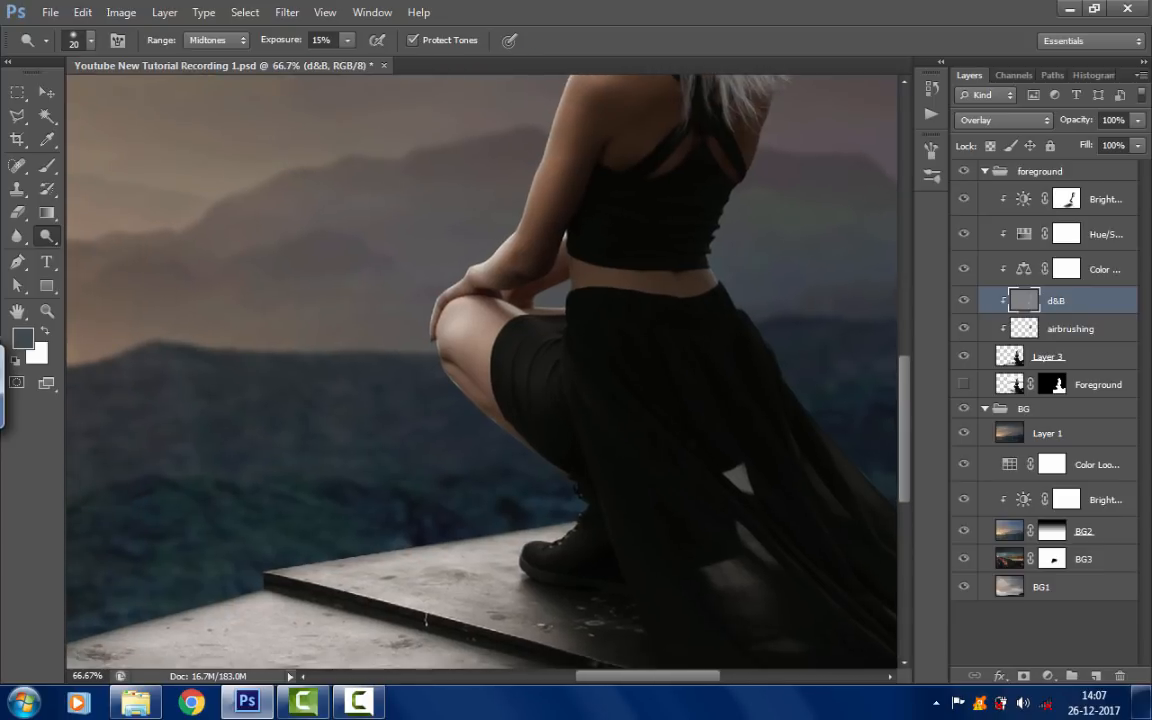
pyautogui.scroll(5, 696, 423)
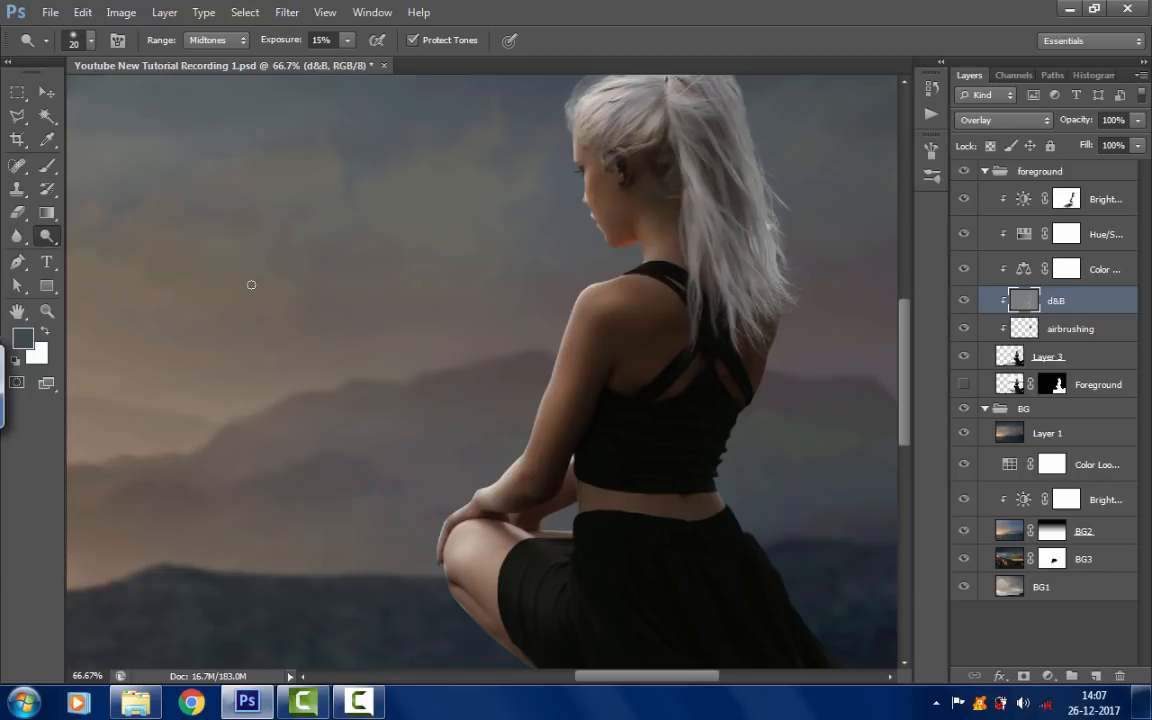
# - Rename Layer 1 at the top of the BG group as "background" with the whole image in view
pyautogui.click(47, 311)
pyautogui.rightClick(406, 272)
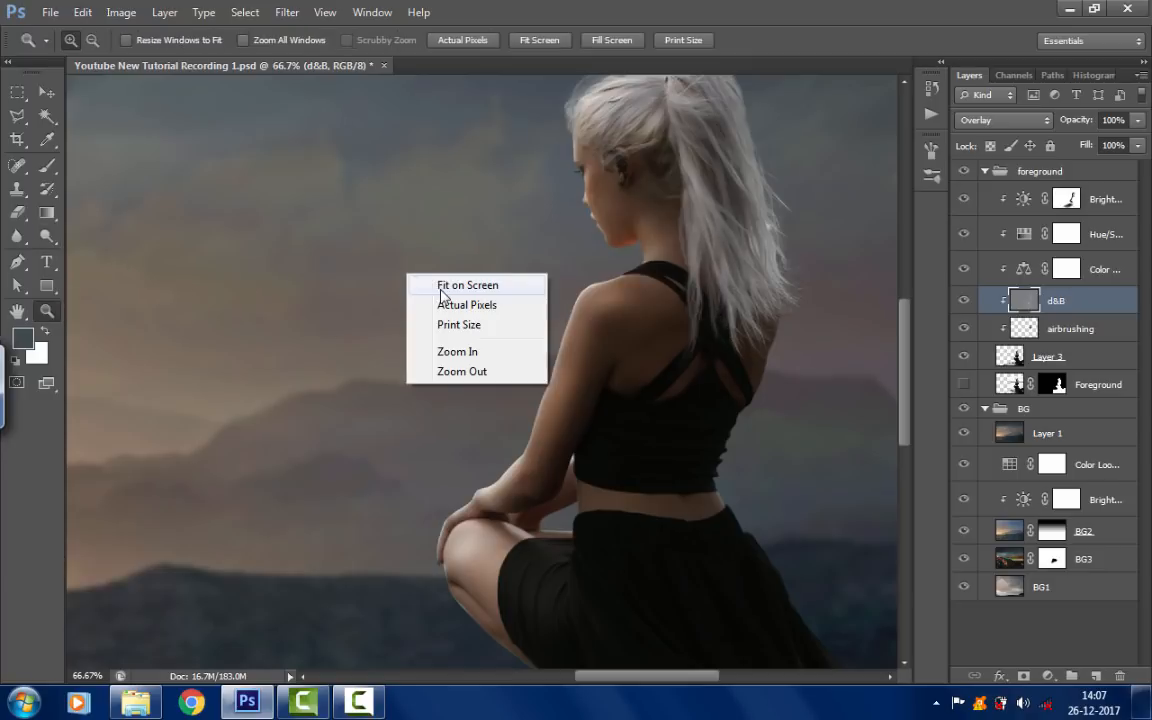
pyautogui.click(440, 284)
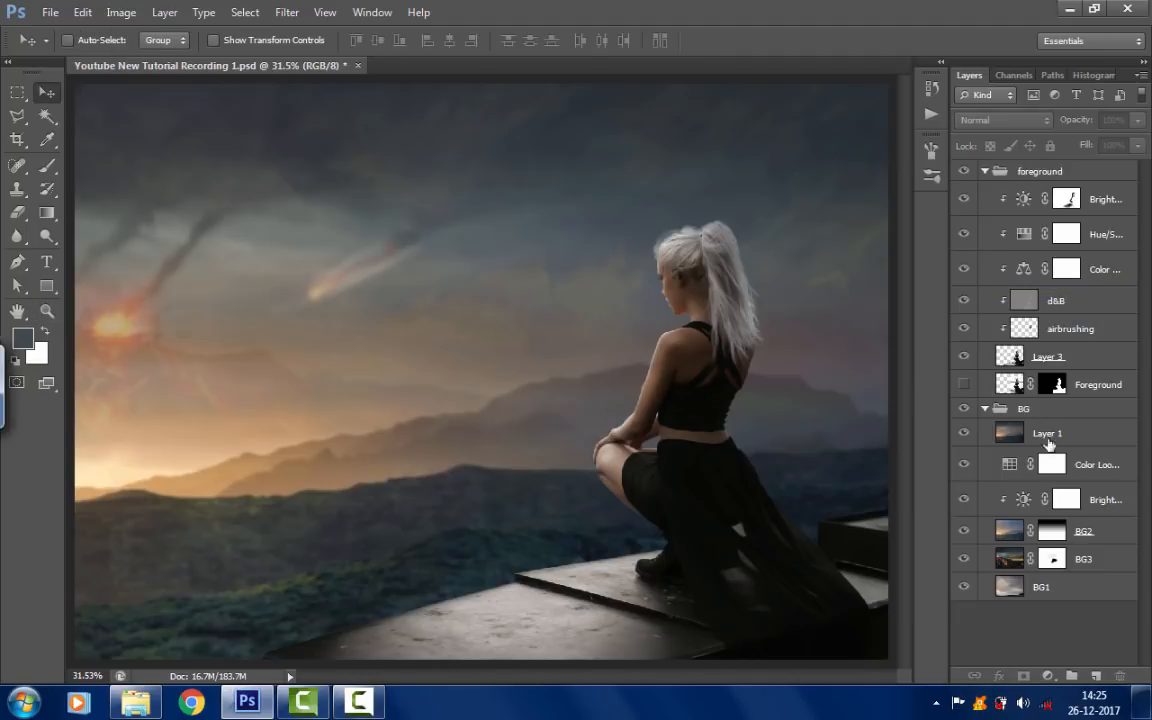
pyautogui.doubleClick(1048, 433)
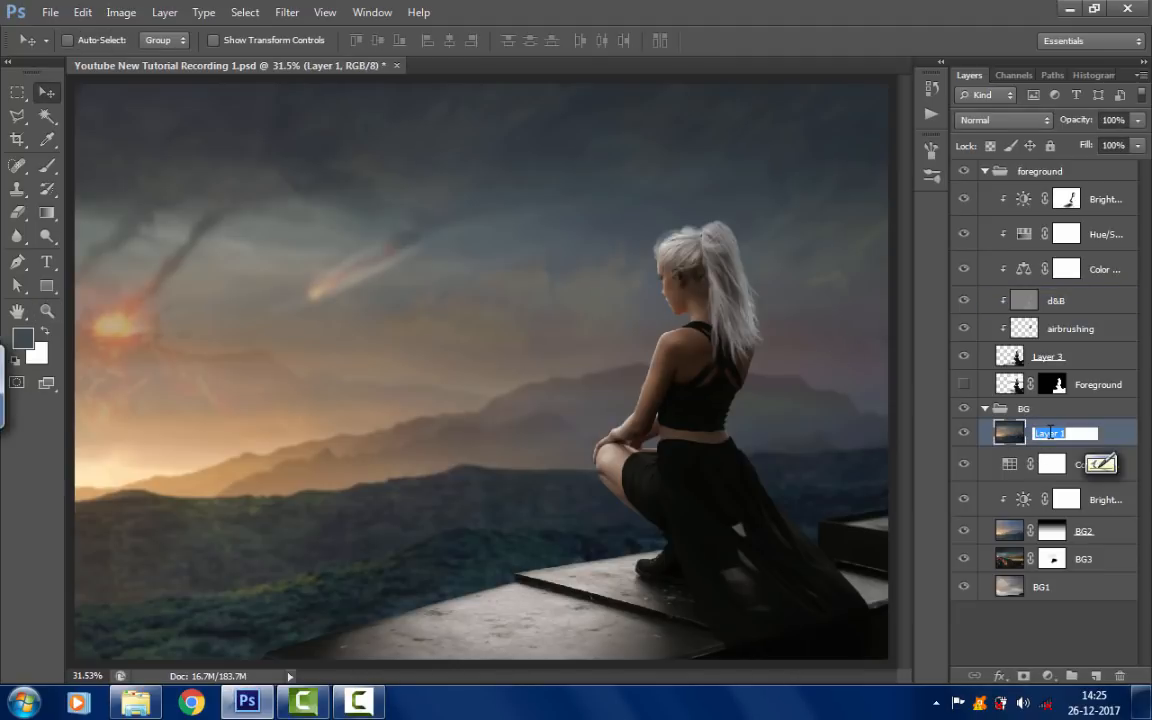
pyautogui.write('B')
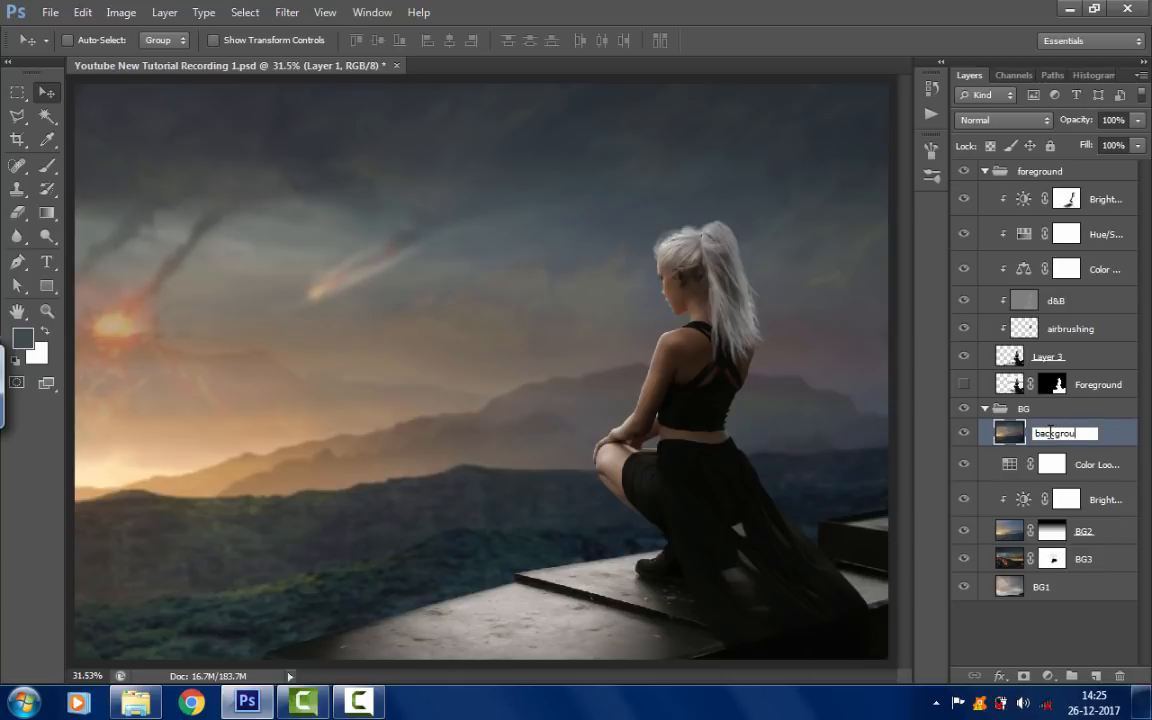
pyautogui.press('Return')
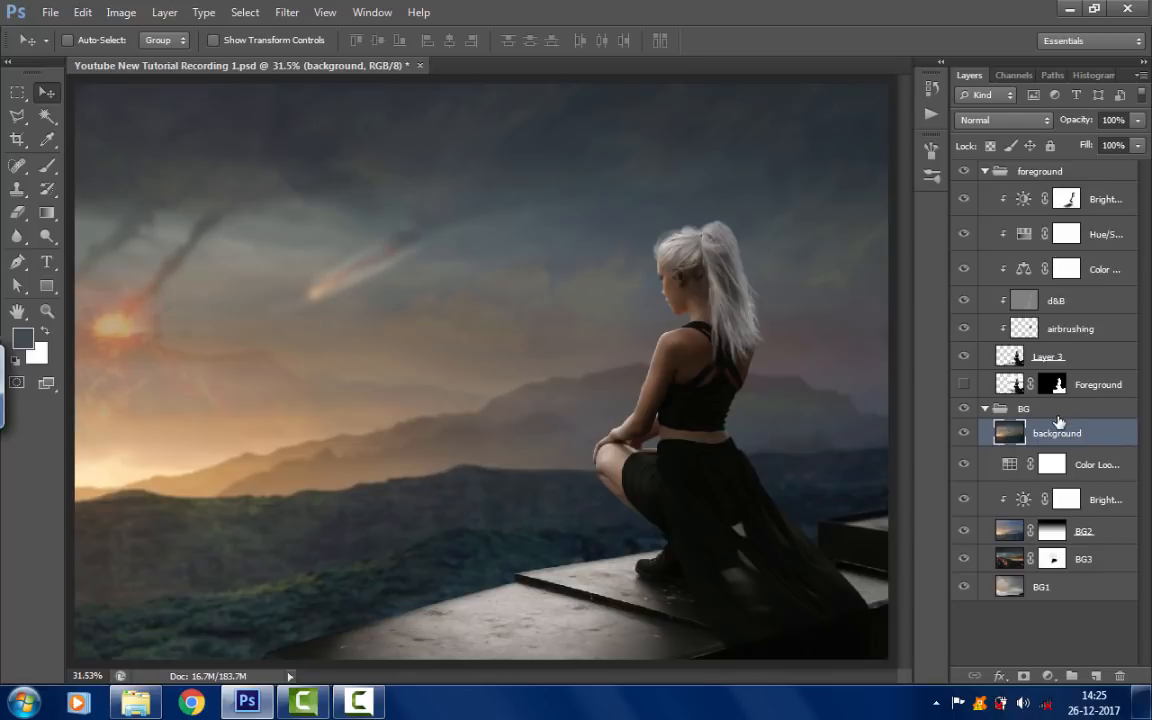
# - Add a Solid Color fill layer in #0d121b above the background layer and lower its opacity to 40%
pyautogui.click(1048, 676)
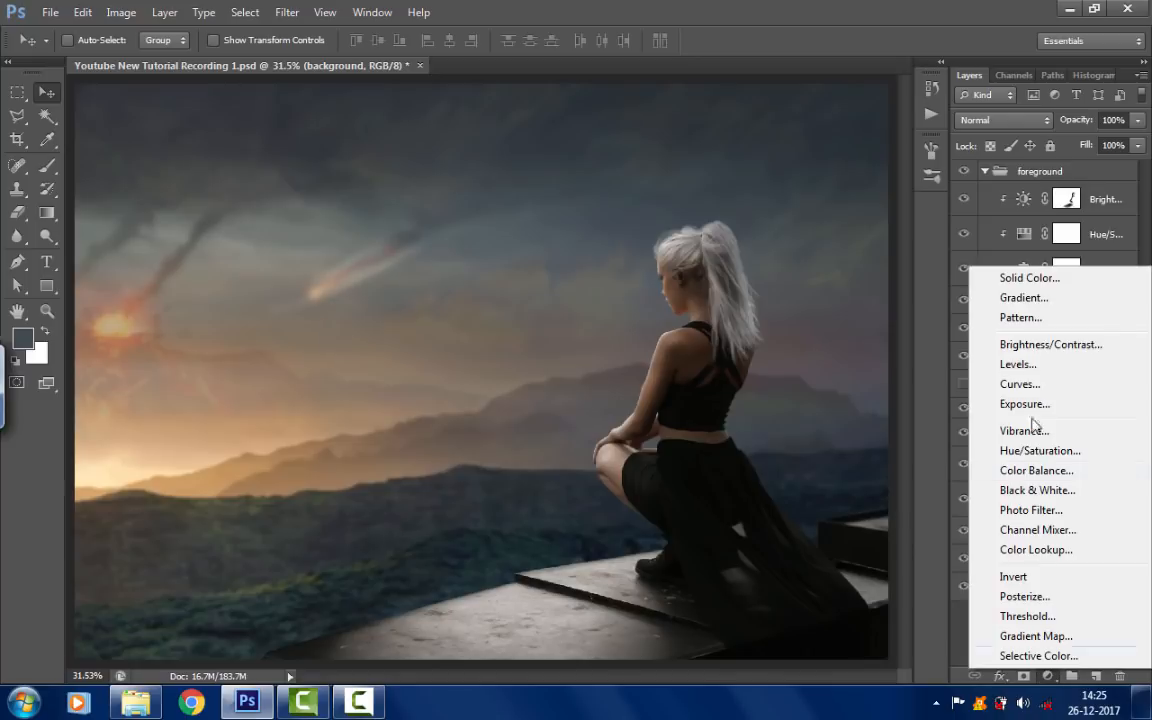
pyautogui.click(1030, 278)
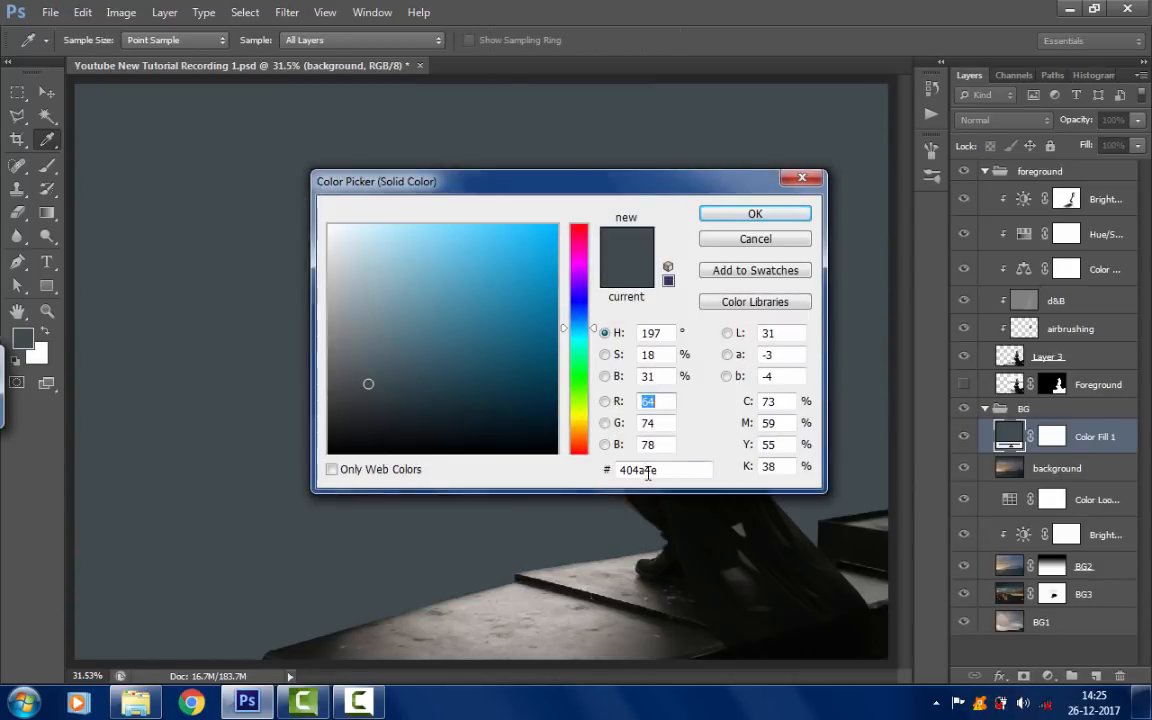
pyautogui.doubleClick(640, 470)
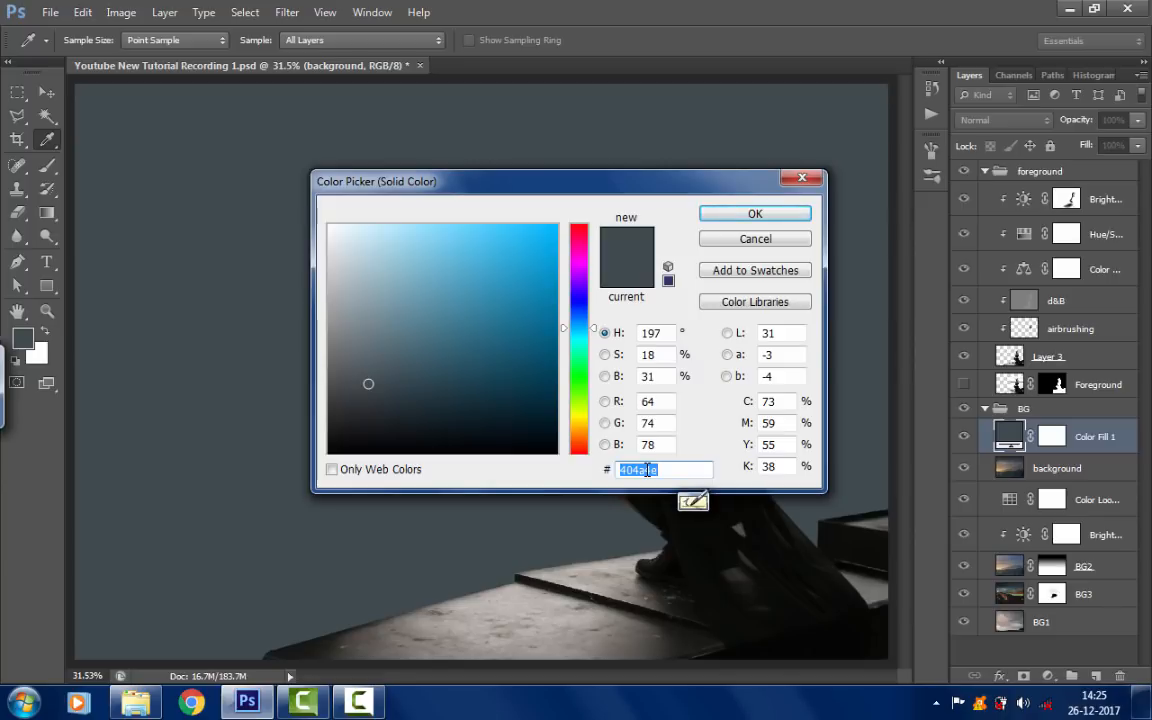
pyautogui.write('0d')
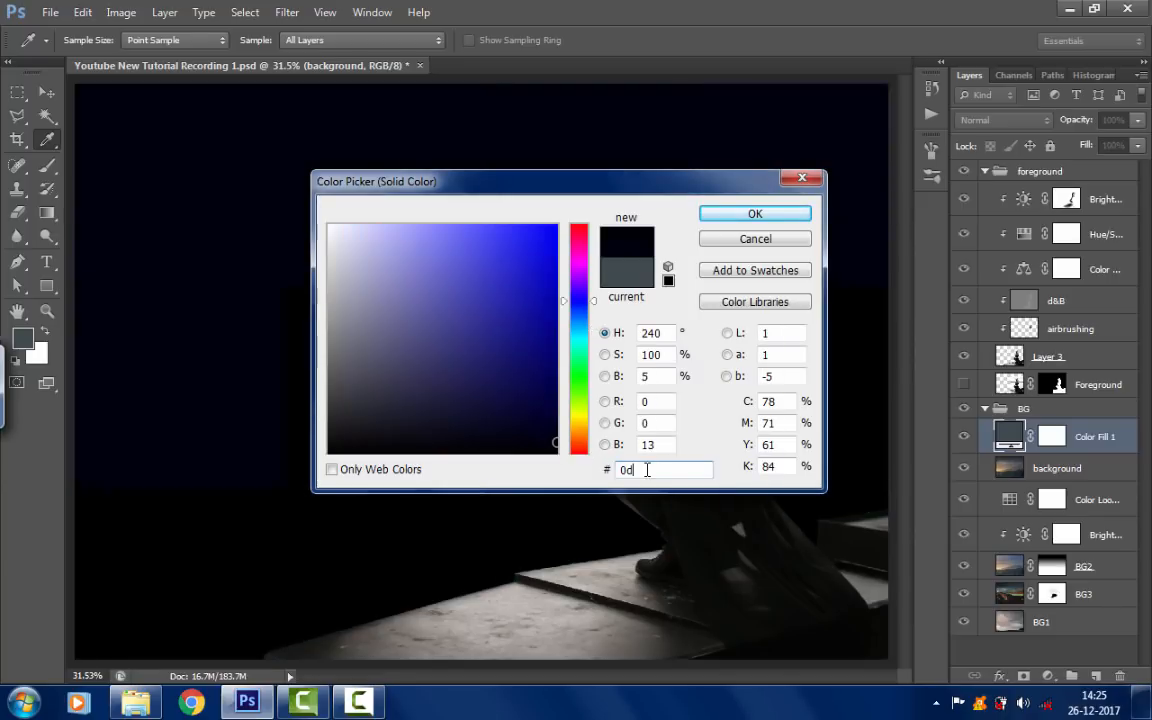
pyautogui.write('121b')
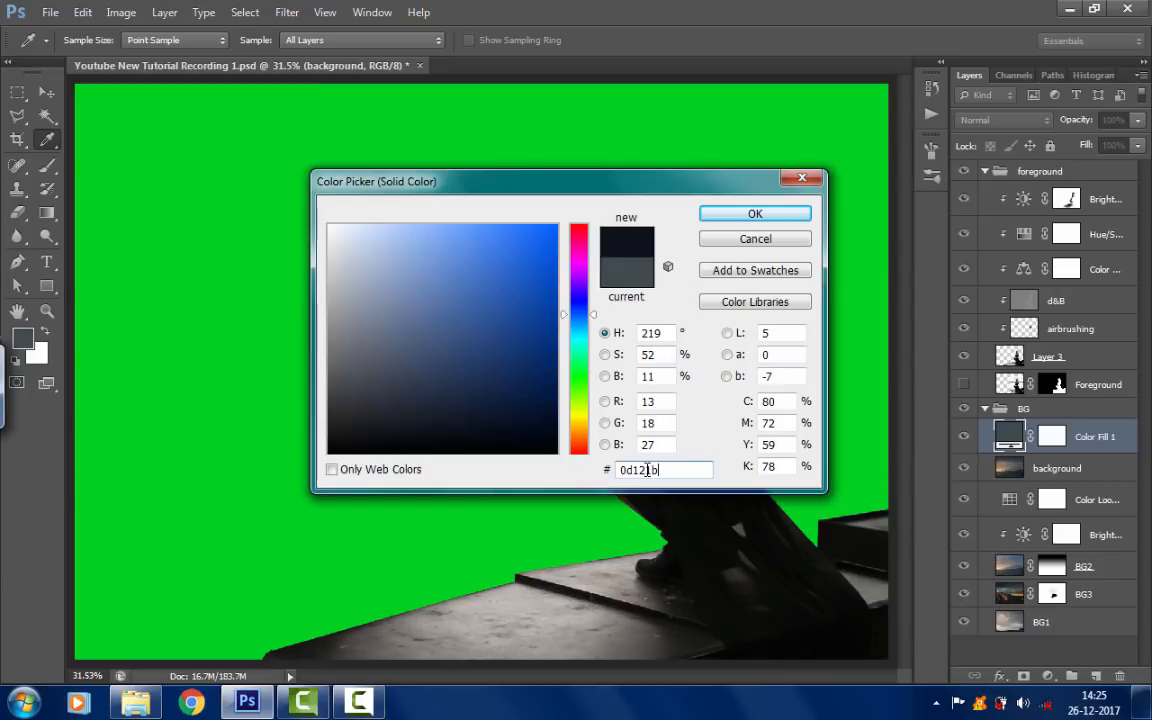
pyautogui.click(777, 217)
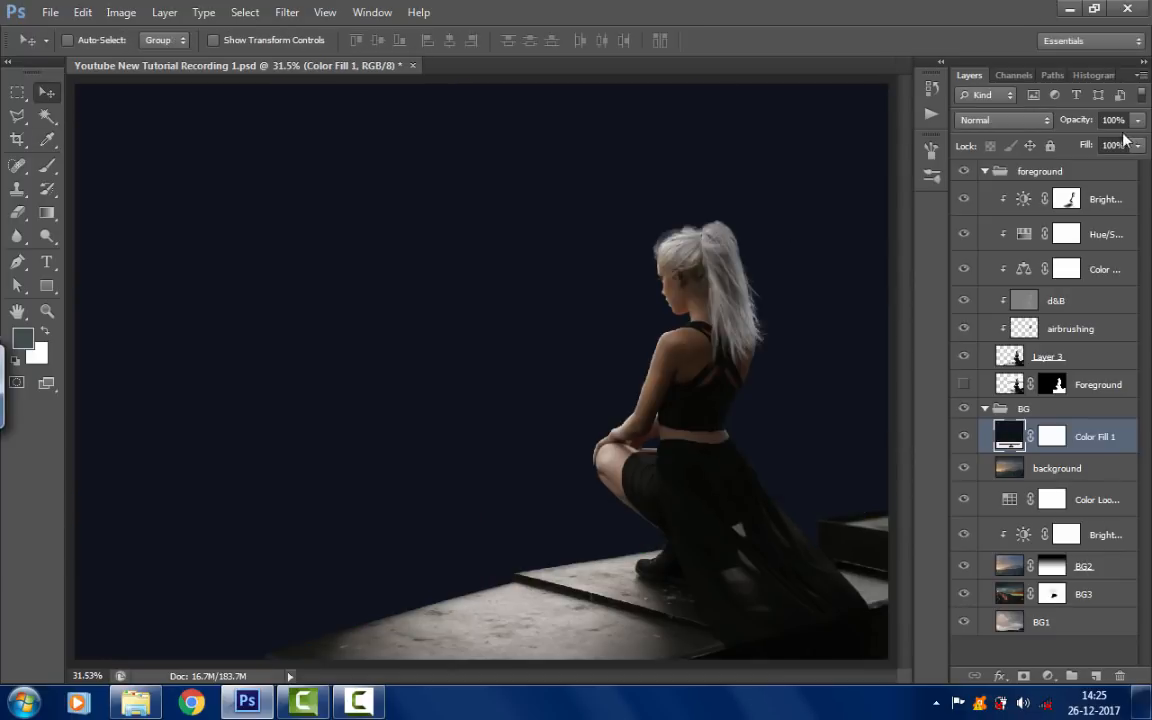
pyautogui.click(1118, 120)
pyautogui.write('40')
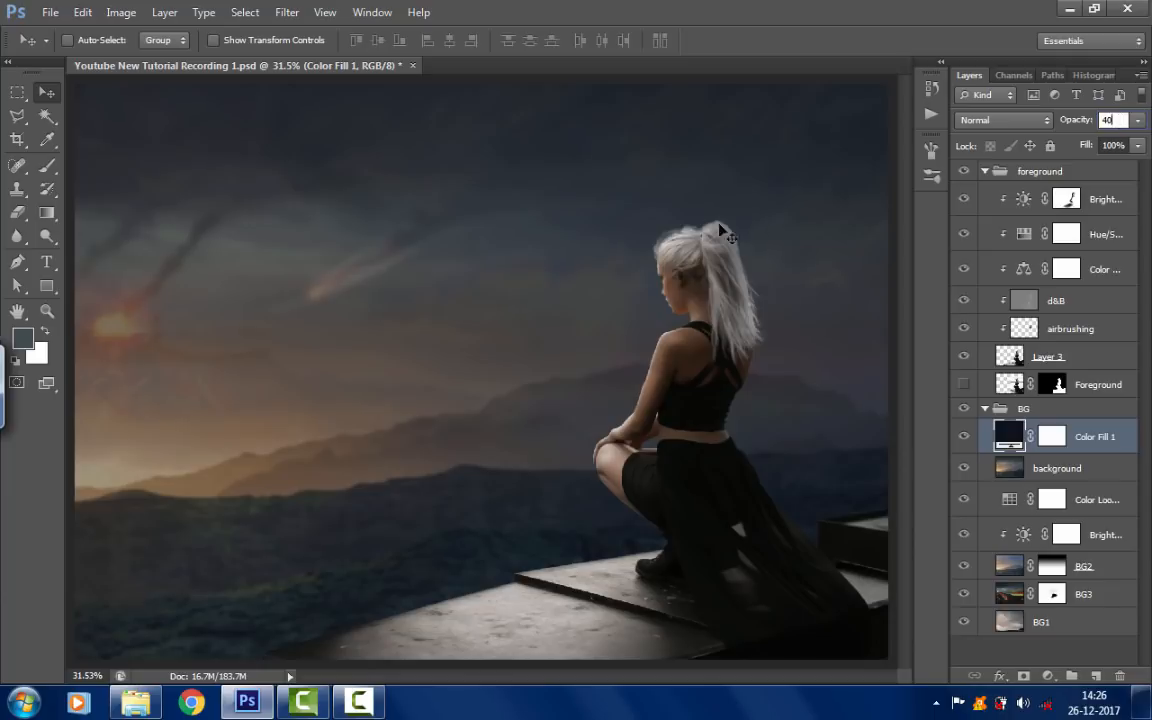
# - Fill the color fill's mask with a black-to-white radial gradient running from the sunset glow toward the sky behind the woman
pyautogui.click(47, 212)
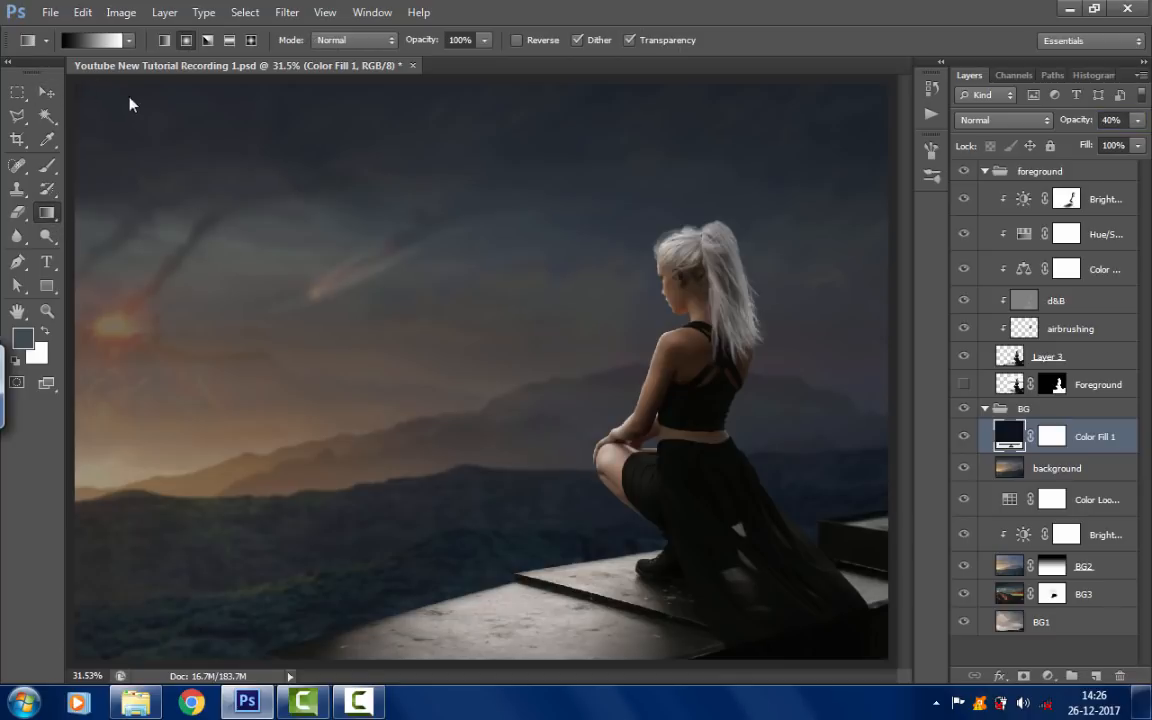
pyautogui.click(1051, 437)
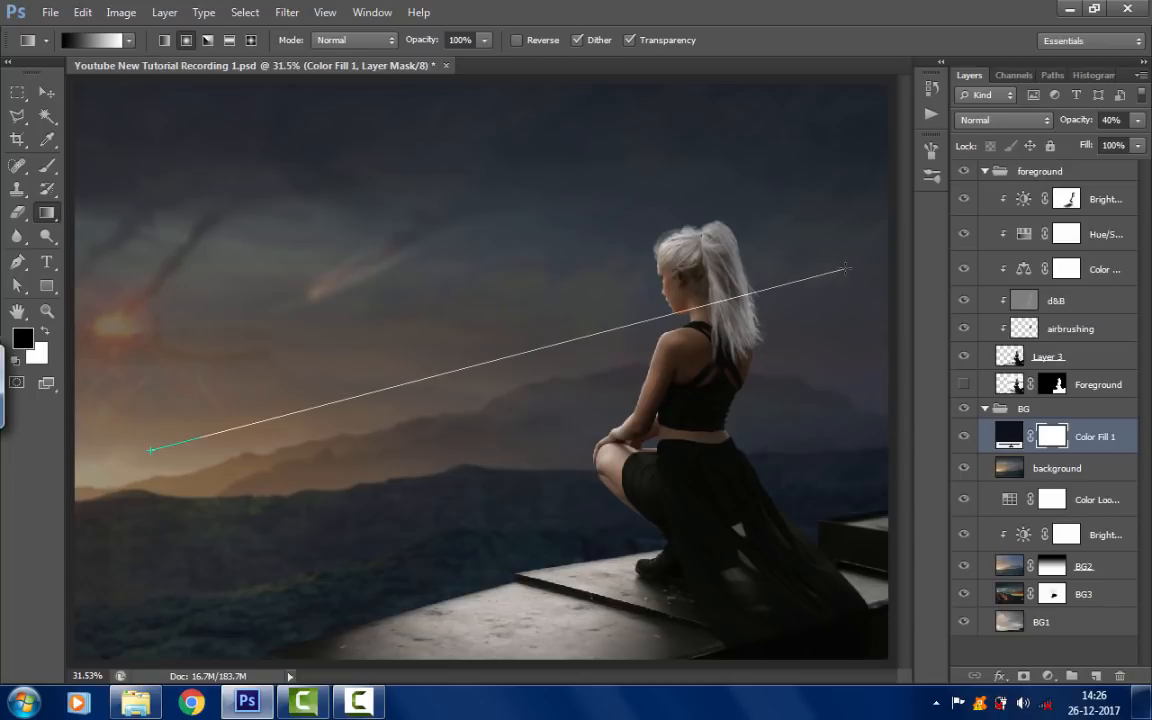
pyautogui.moveTo(845, 268); pyautogui.dragTo(845, 268)
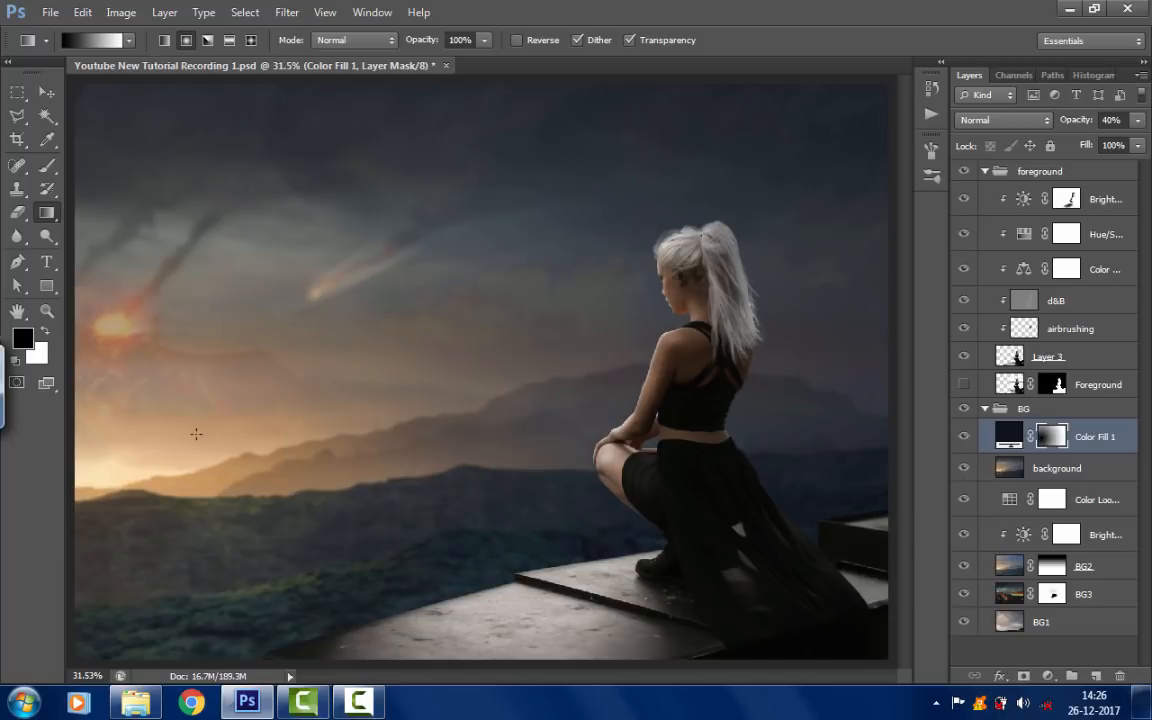
pyautogui.moveTo(177, 446); pyautogui.dragTo(808, 283)
pyautogui.click(49, 93)
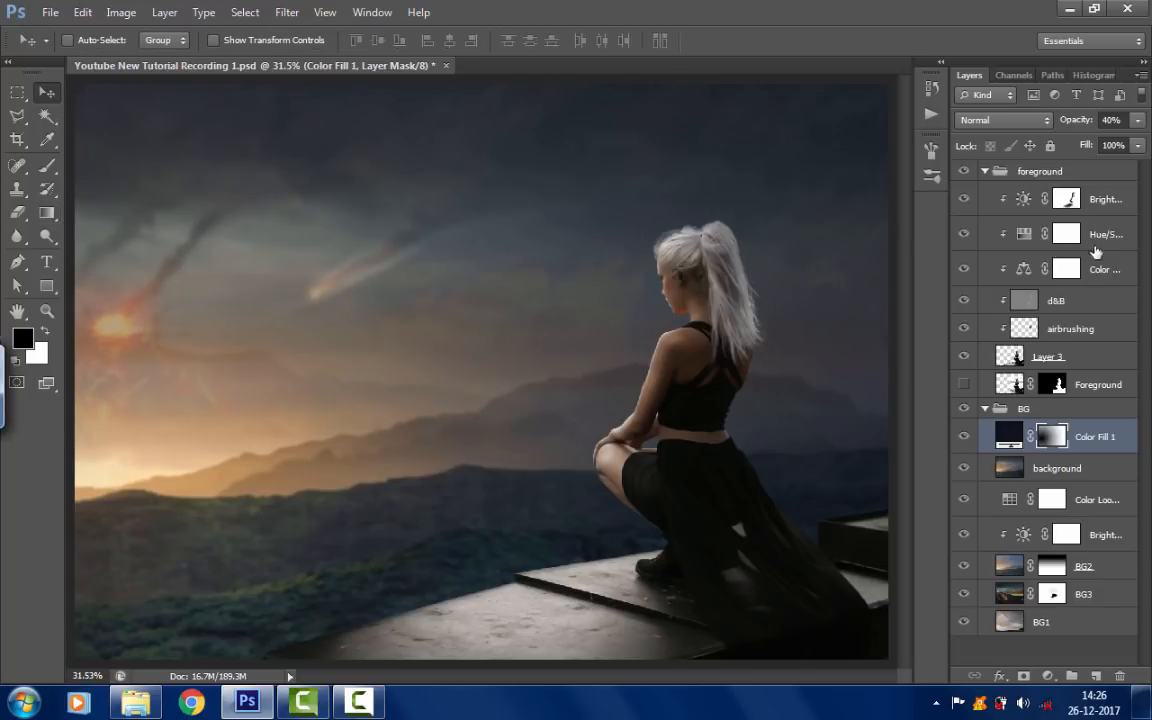
# - Add a Selective Color adjustment layer and place it above the foreground group
pyautogui.click(975, 165)
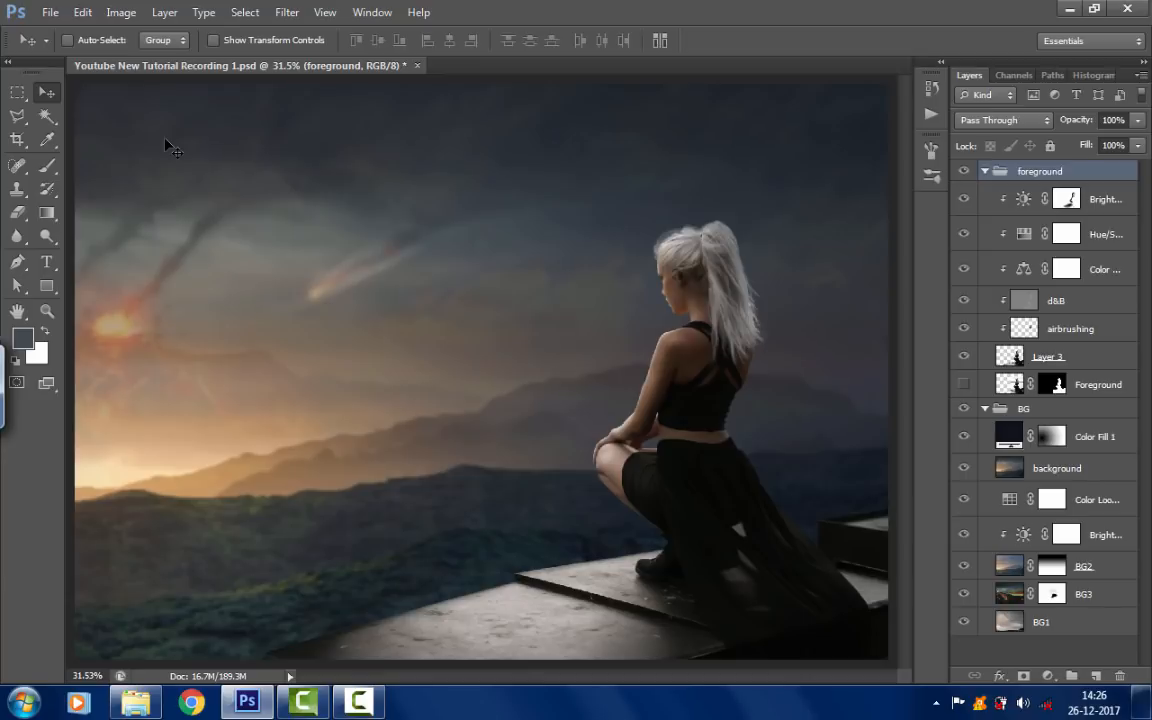
pyautogui.click(1048, 676)
pyautogui.click(1040, 666)
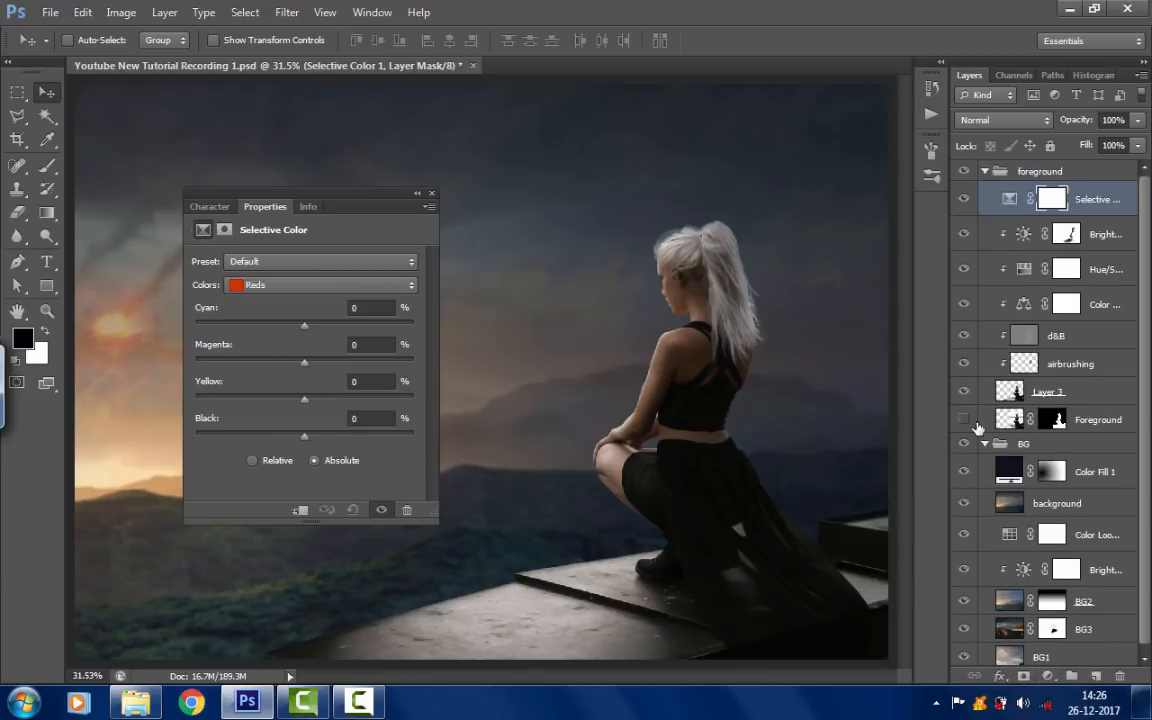
pyautogui.moveTo(1095, 208); pyautogui.dragTo(985, 160)
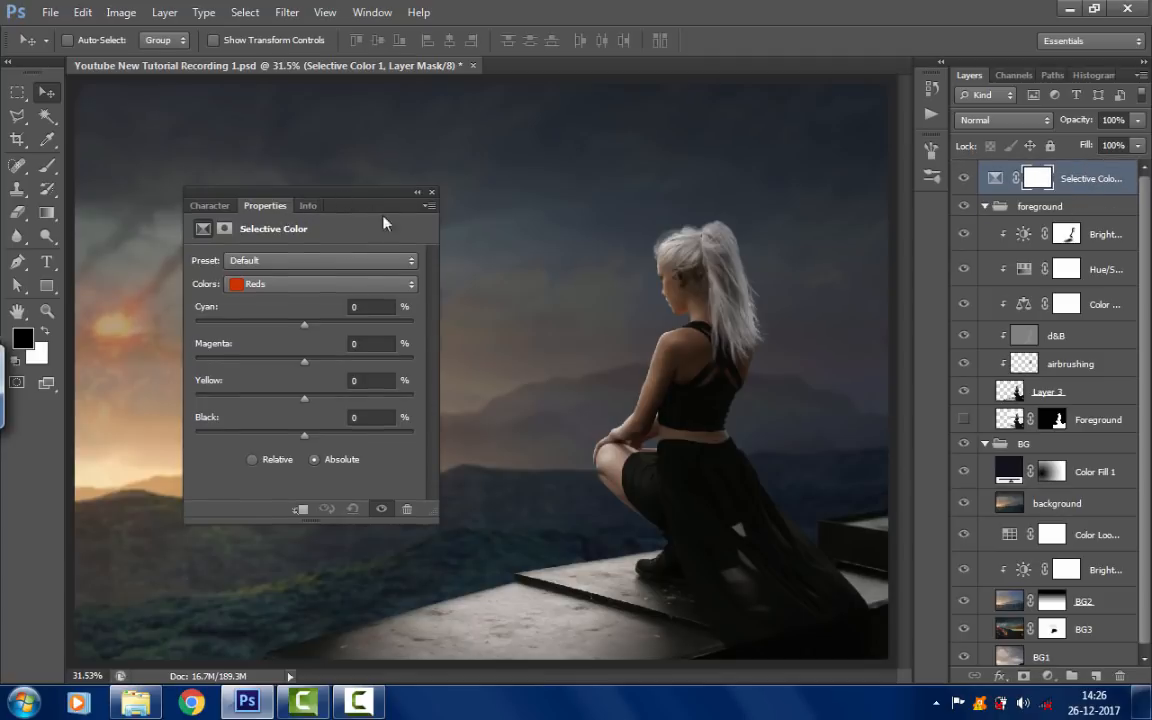
pyautogui.moveTo(344, 194); pyautogui.dragTo(382, 224)
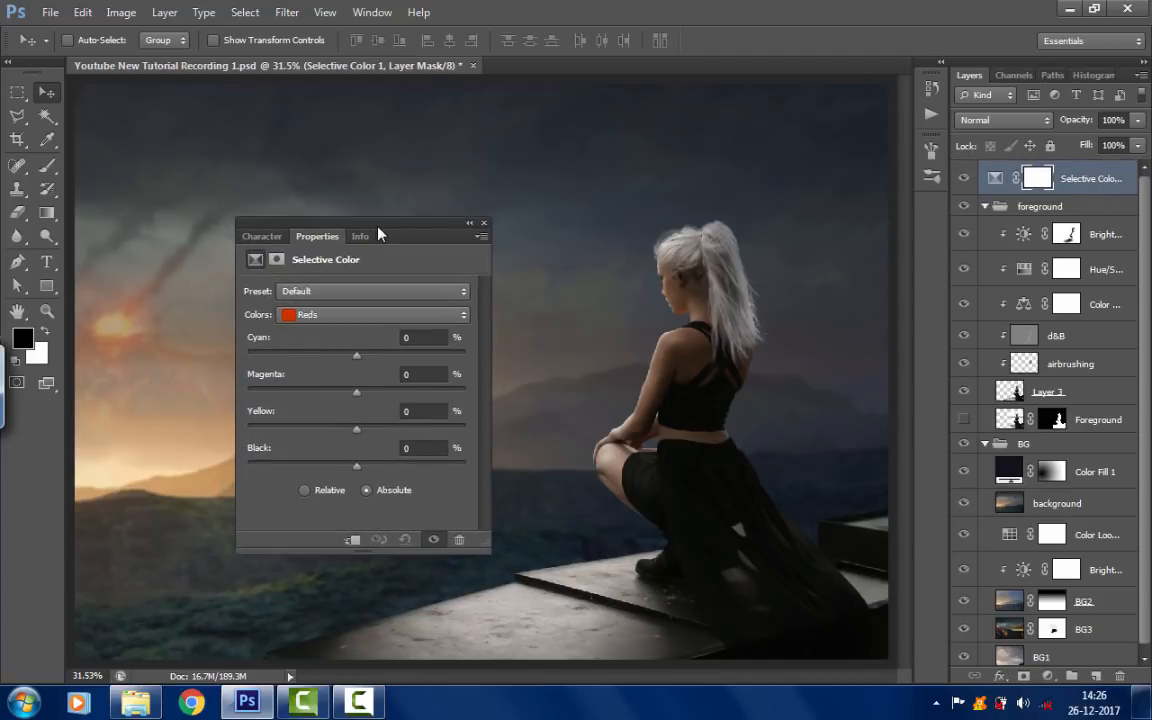
# - Set Cyan to -24% for the Reds in Selective Color and compare the image with and without the adjustment
pyautogui.click(408, 338)
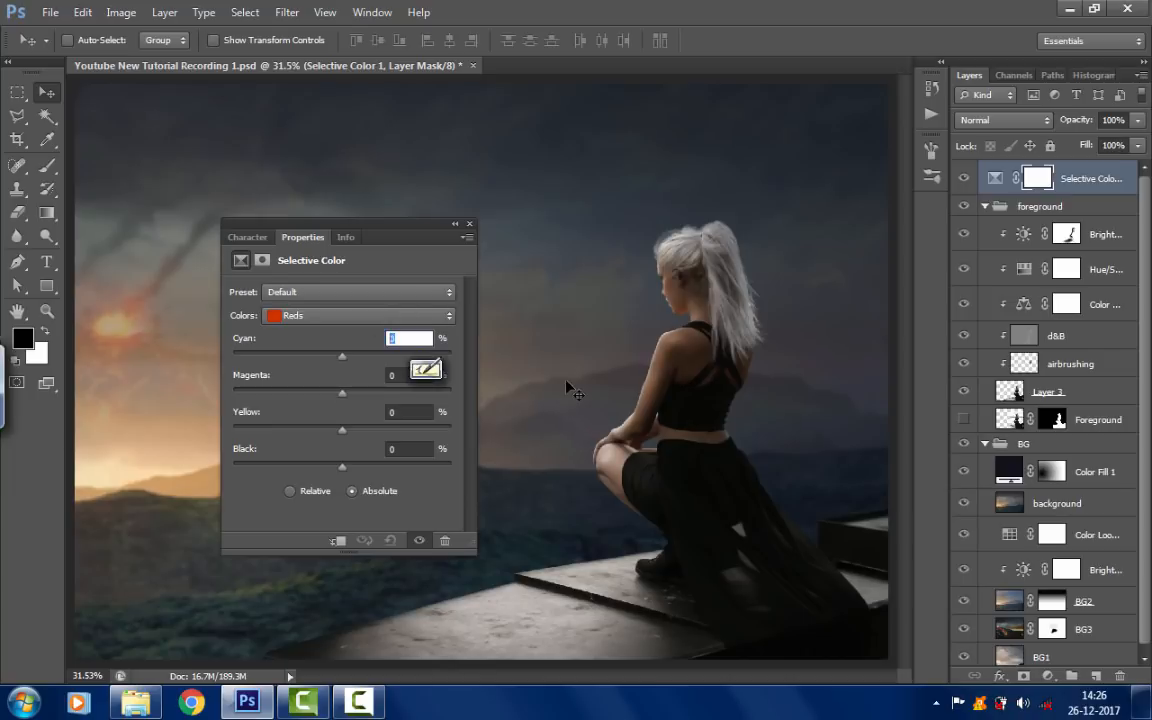
pyautogui.write('-')
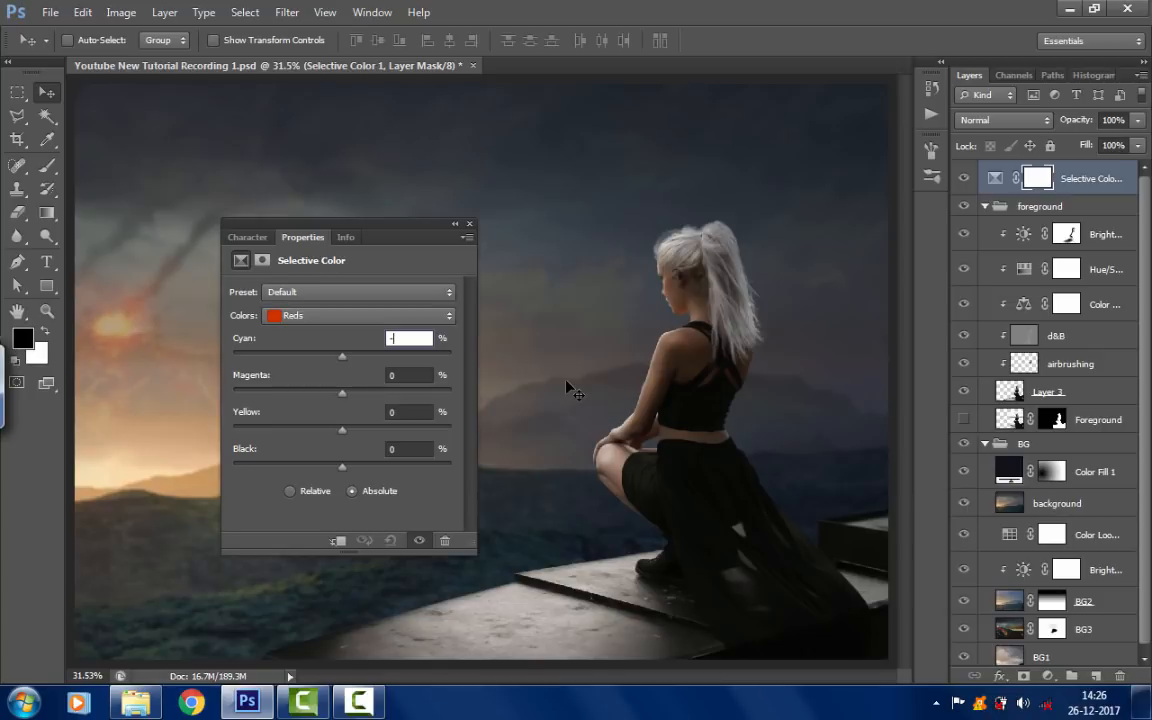
pyautogui.write('24')
pyautogui.click(965, 179)
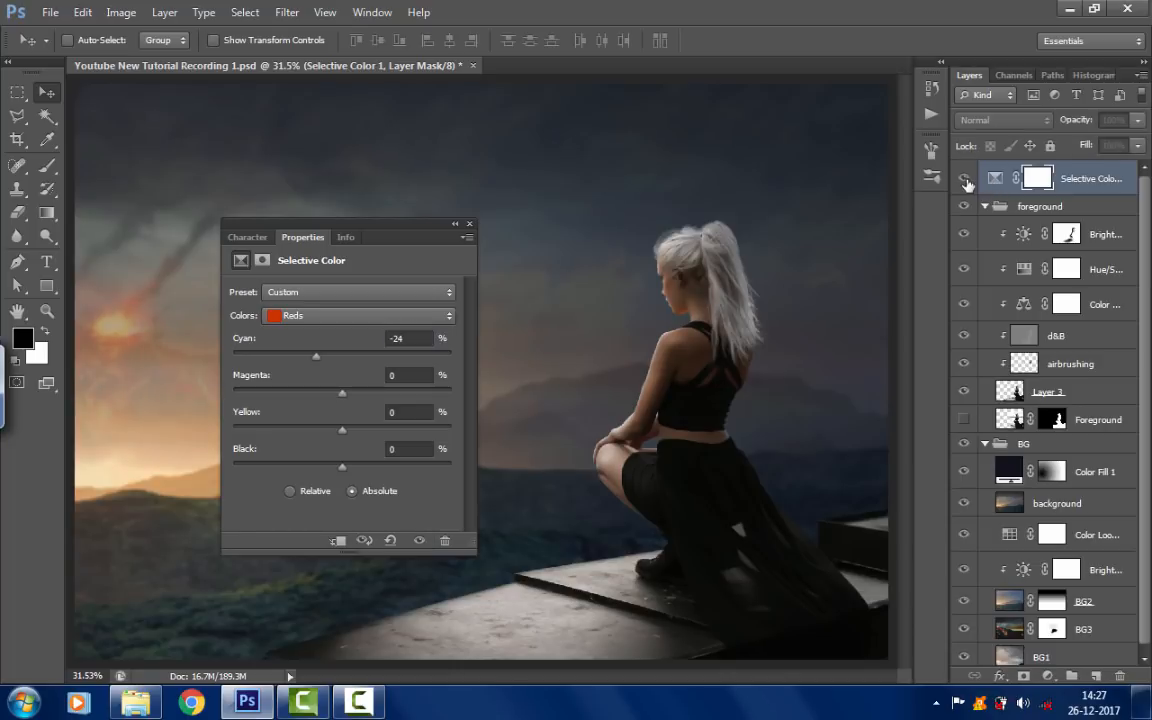
pyautogui.click(965, 179)
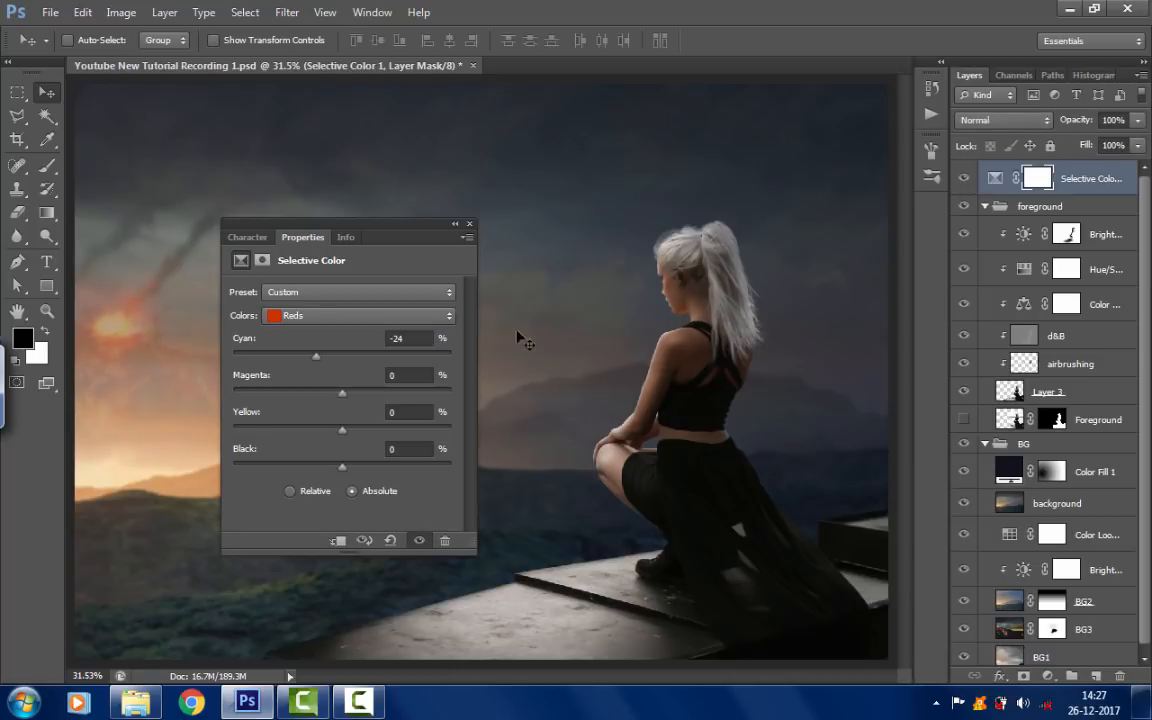
# - Set the Reds in Selective Color to Magenta 7%, Yellow 18% and Black -4%
pyautogui.click(416, 375)
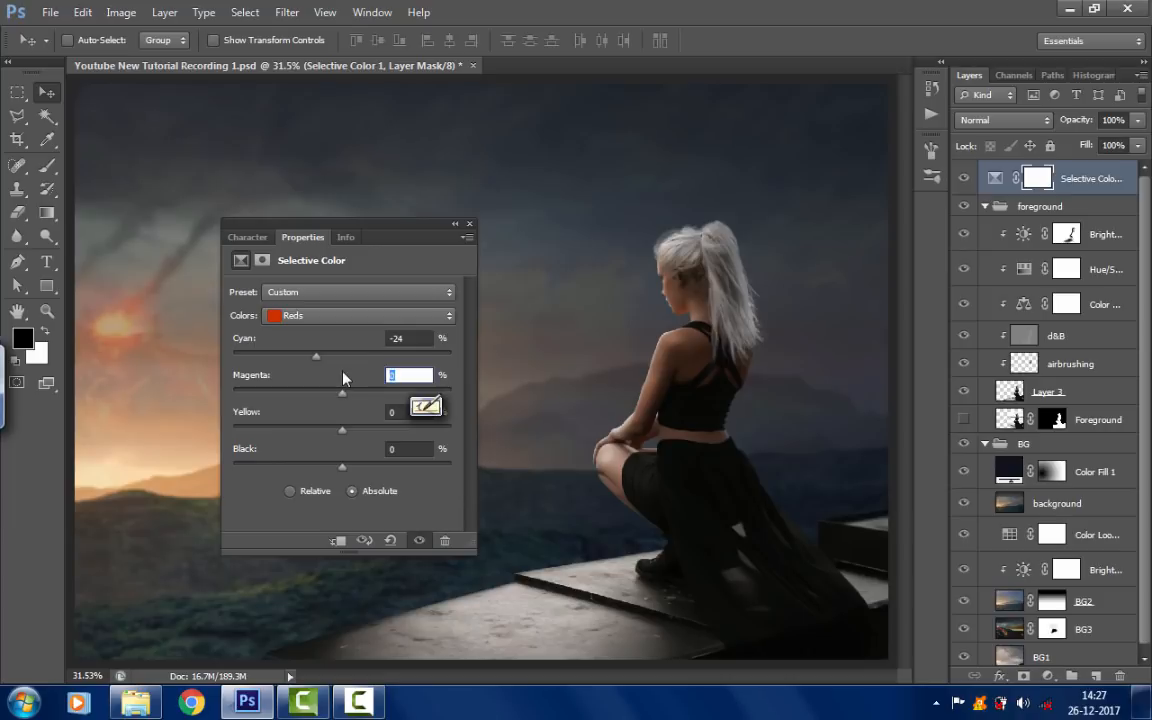
pyautogui.write('7')
pyautogui.click(412, 412)
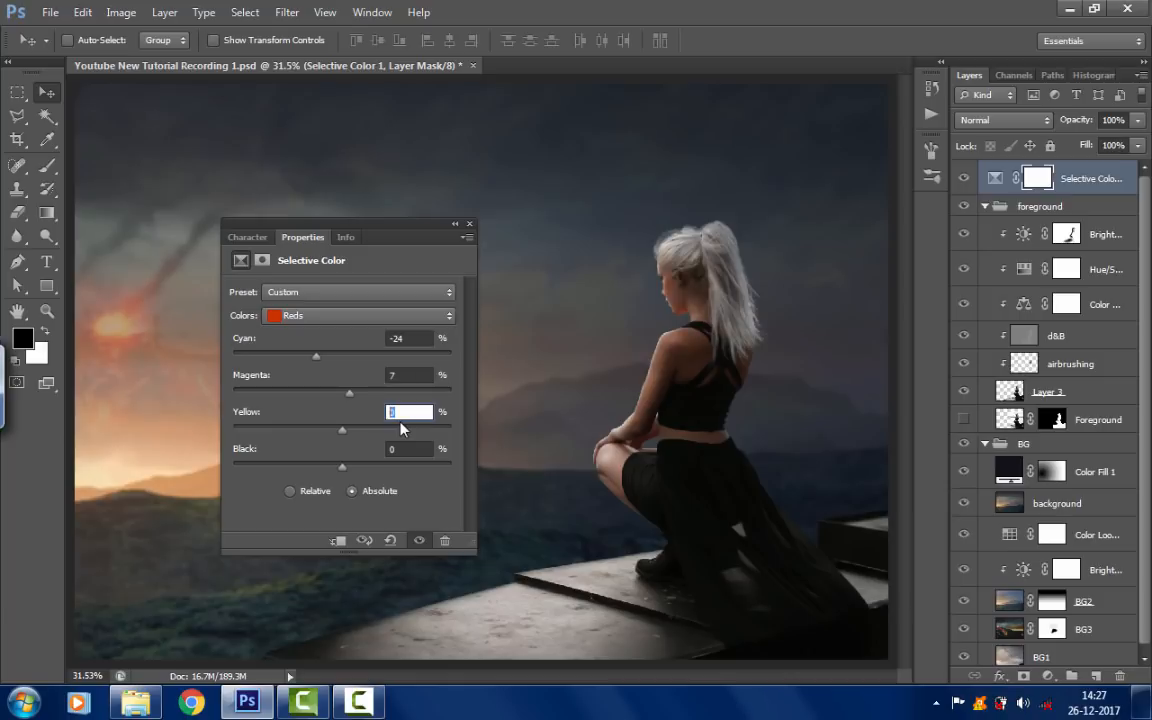
pyautogui.write('18')
pyautogui.click(432, 447)
pyautogui.write('-4')
pyautogui.click(469, 224)
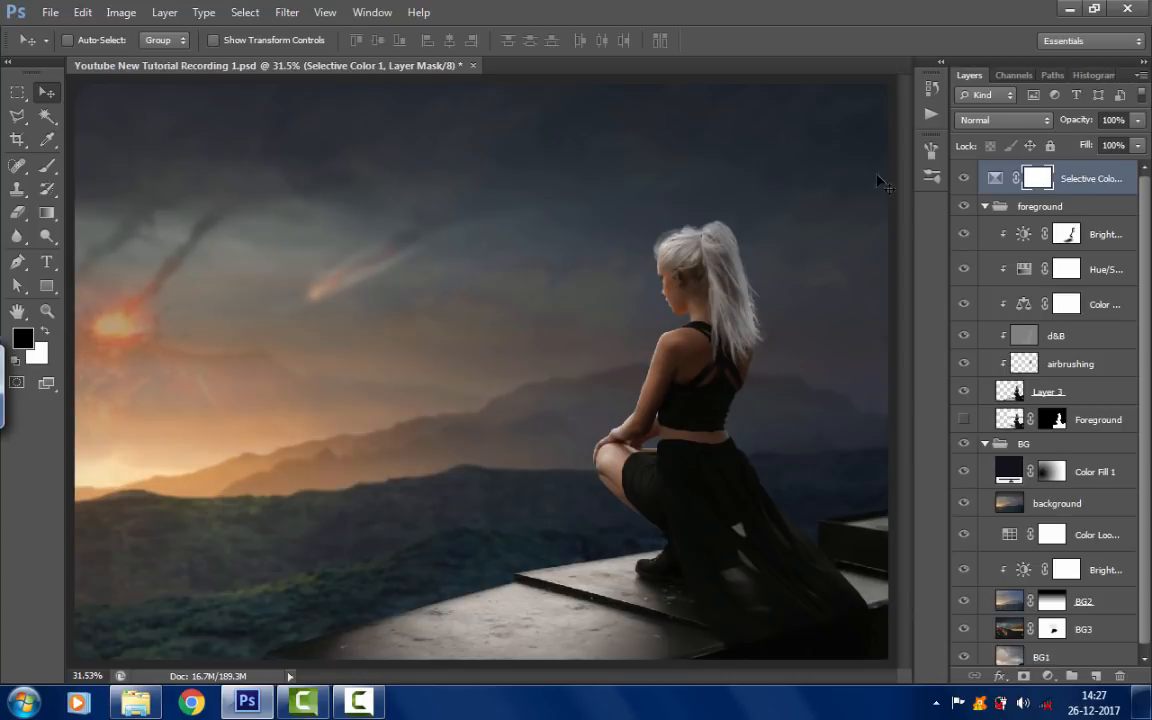
# - Add a Channel Mixer adjustment layer above the Selective Color layer and set its blend mode to Luminosity
pyautogui.click(995, 178)
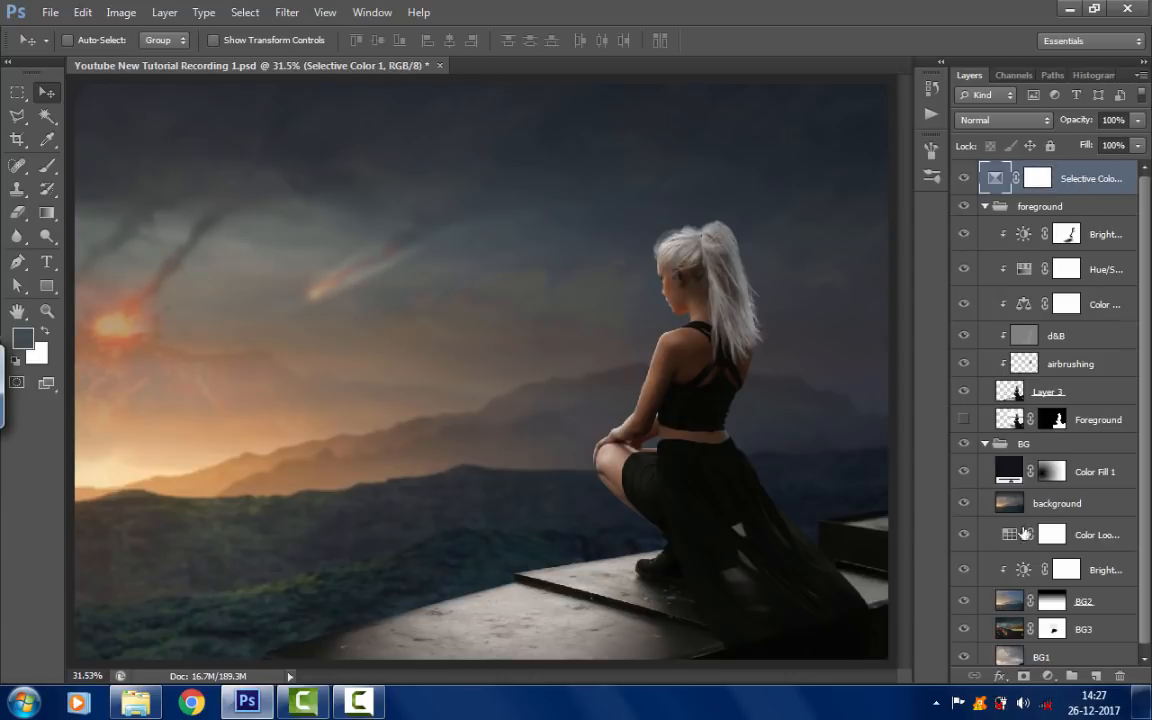
pyautogui.click(1048, 677)
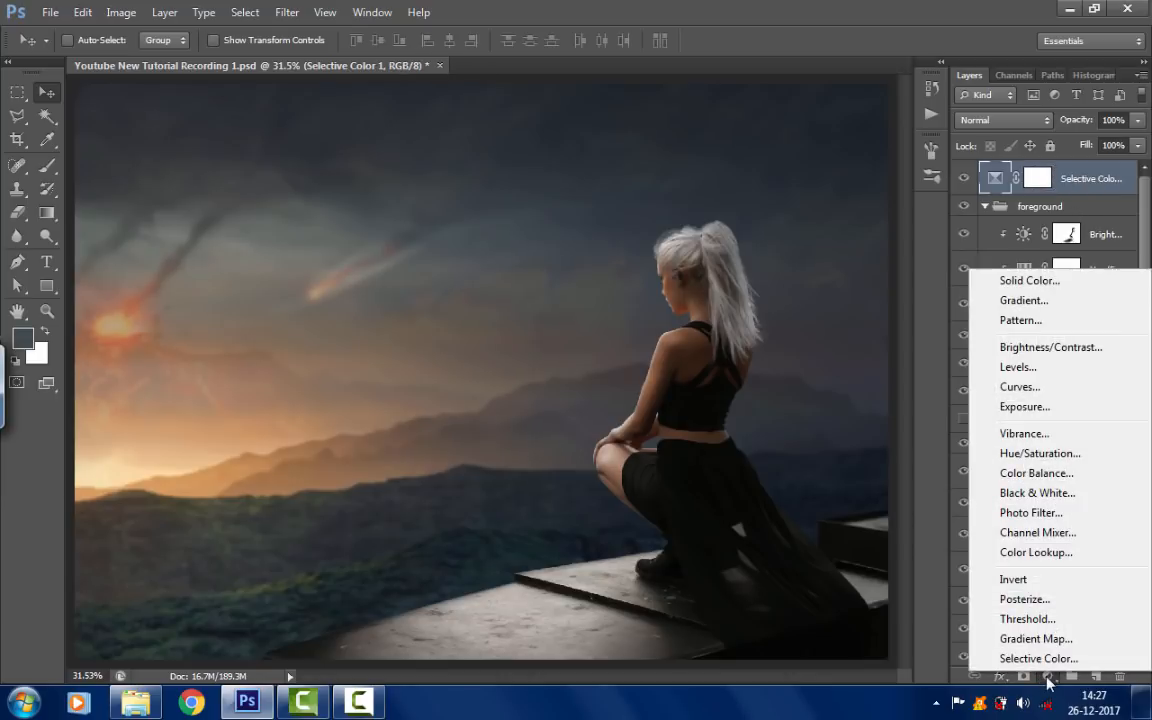
pyautogui.click(1032, 533)
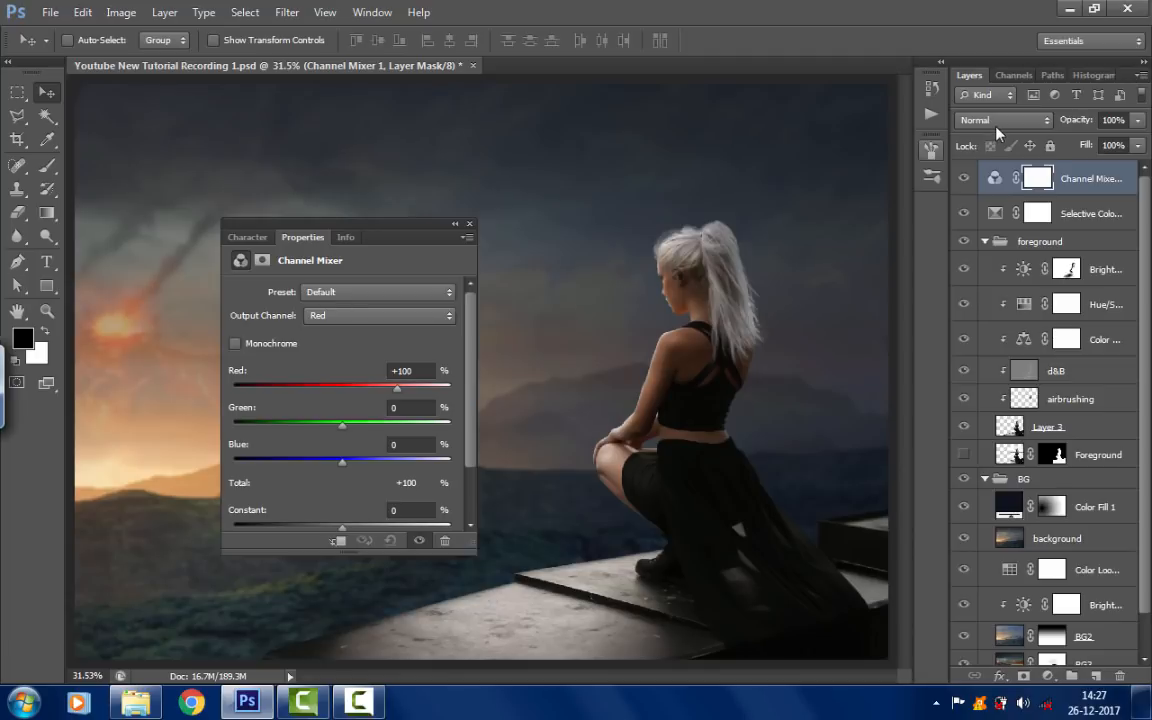
pyautogui.click(998, 121)
pyautogui.click(990, 584)
pyautogui.moveTo(381, 232); pyautogui.dragTo(437, 184)
# - Switch the Channel Mixer preset to Custom and set Red to +34% for the red output channel
pyautogui.click(416, 244)
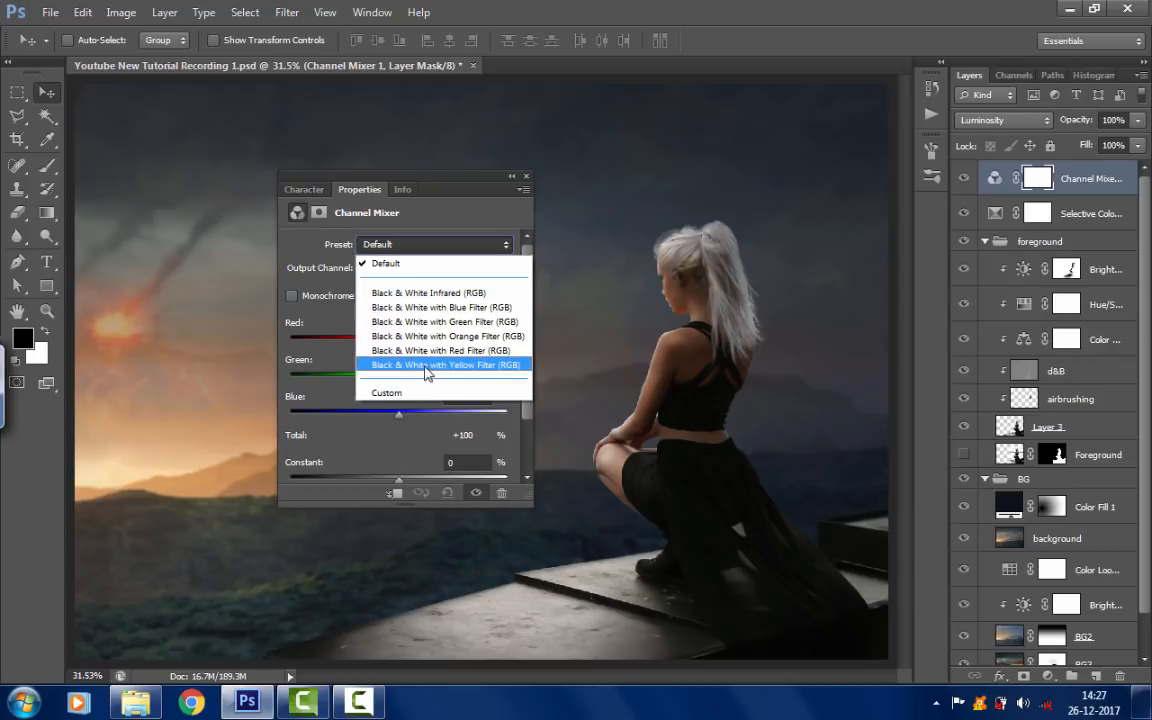
pyautogui.click(419, 397)
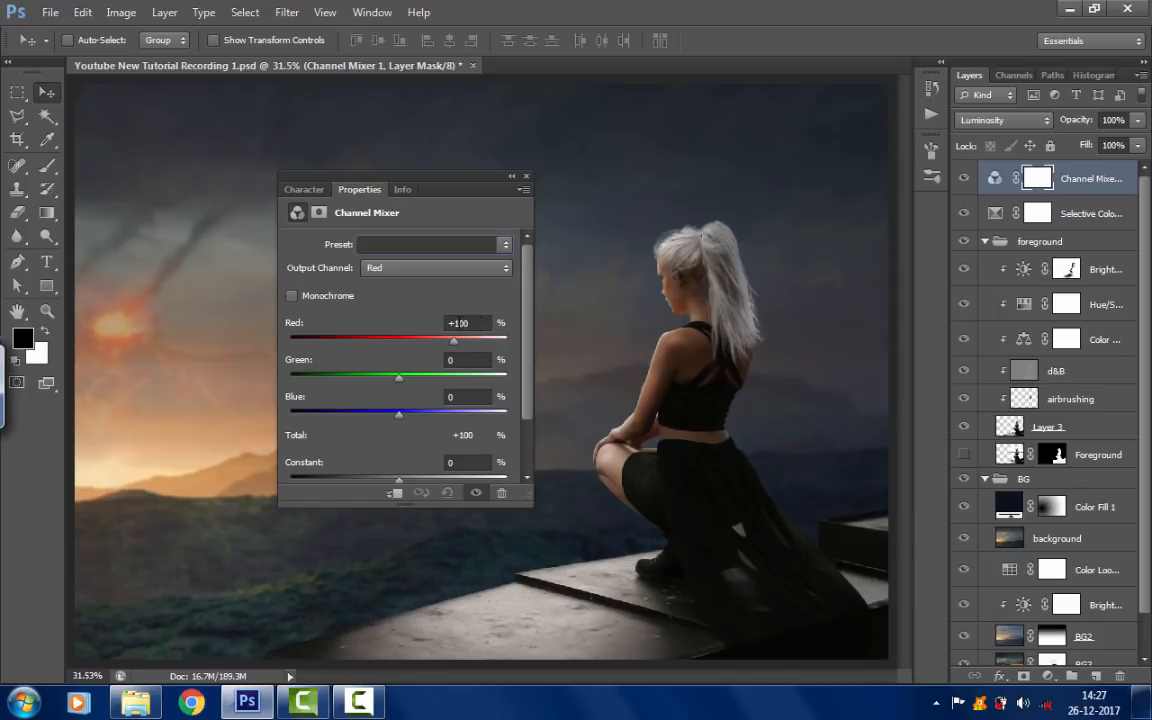
pyautogui.click(460, 323)
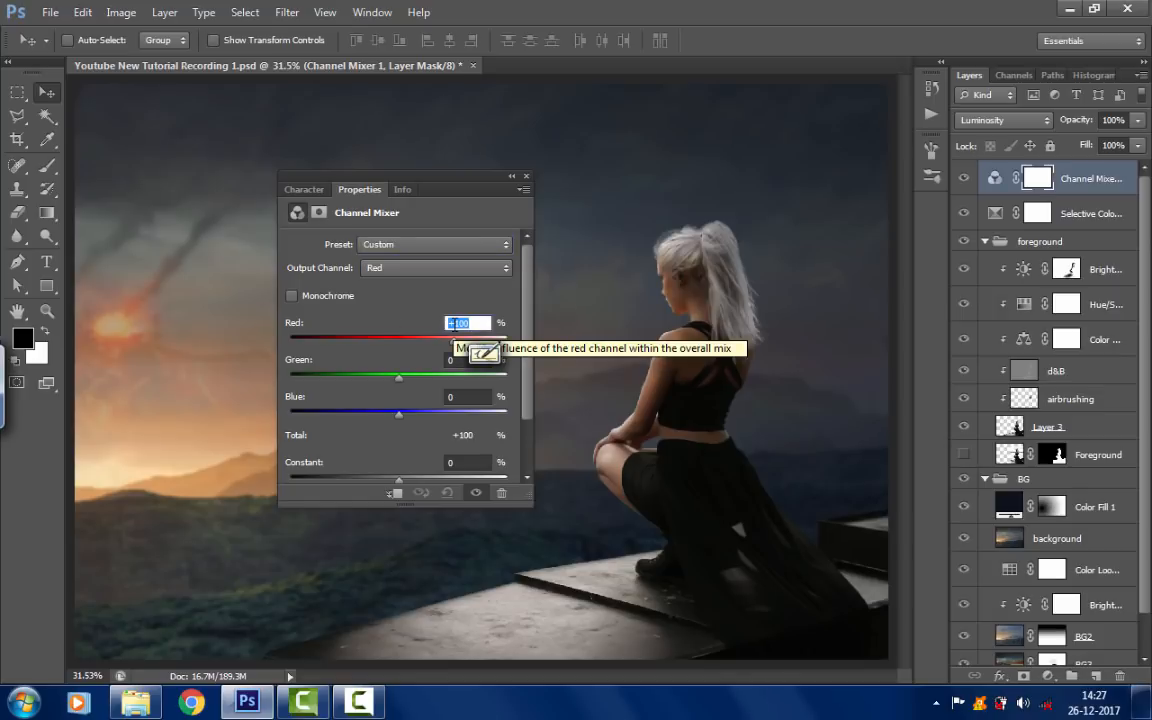
pyautogui.press('BackSpace')
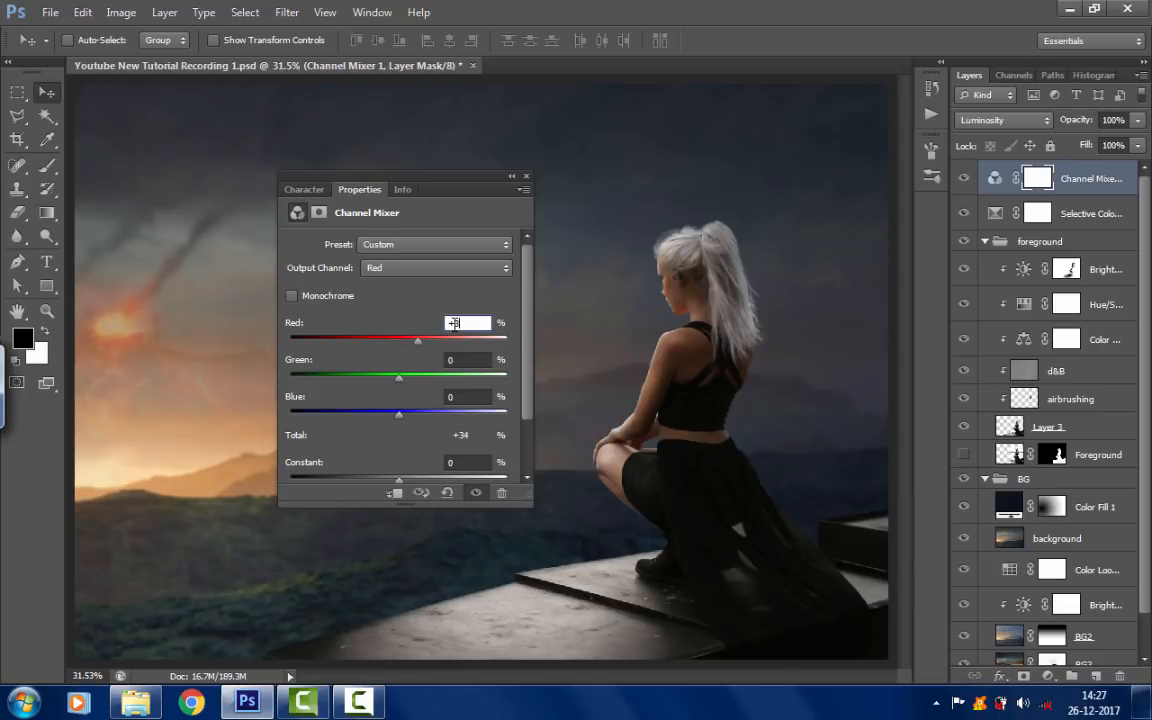
pyautogui.write('34')
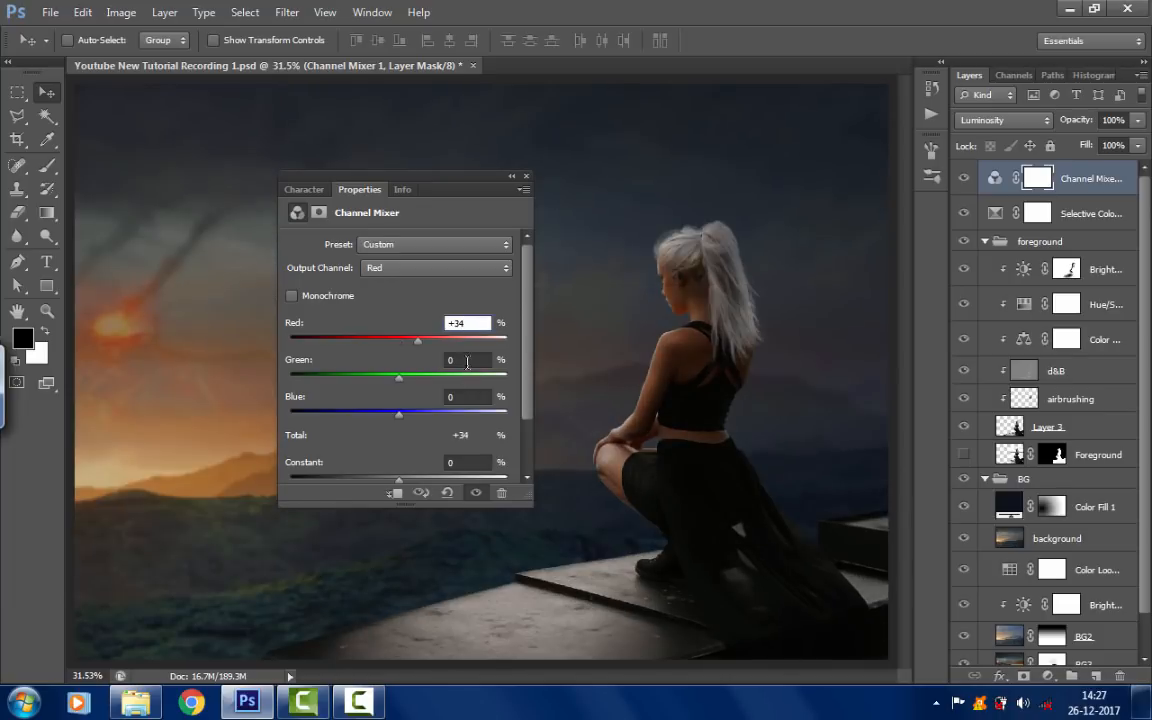
# - Set the Channel Mixer's red output channel to Red +69%, Green +61% and Blue +3%, and close its settings
pyautogui.click(486, 361)
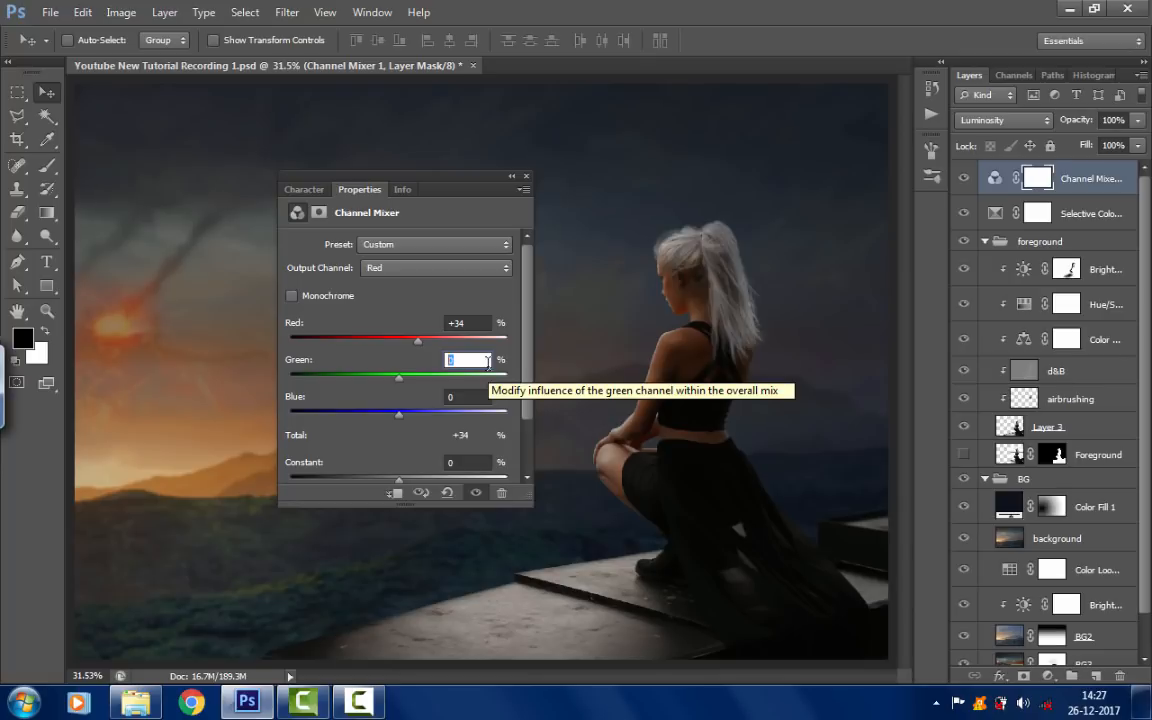
pyautogui.write('66')
pyautogui.press('Return')
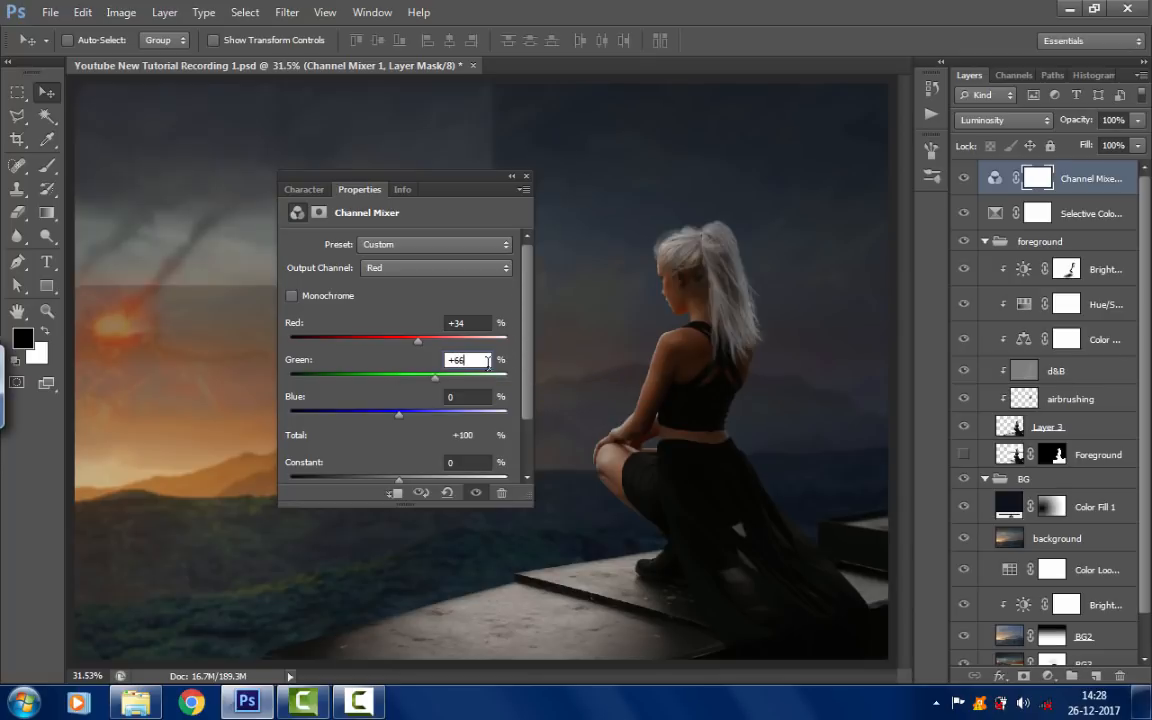
pyautogui.click(472, 400)
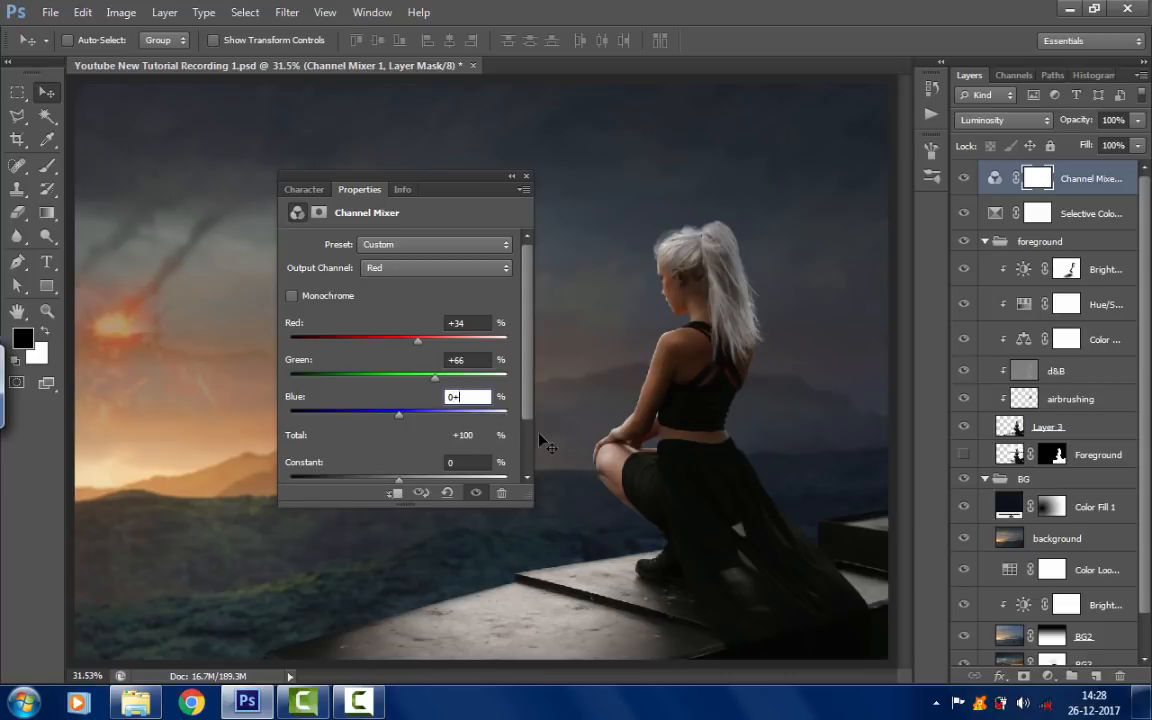
pyautogui.press('BackSpace')
pyautogui.press('BackSpace')
pyautogui.write('+3')
pyautogui.moveTo(434, 378); pyautogui.dragTo(437, 343)
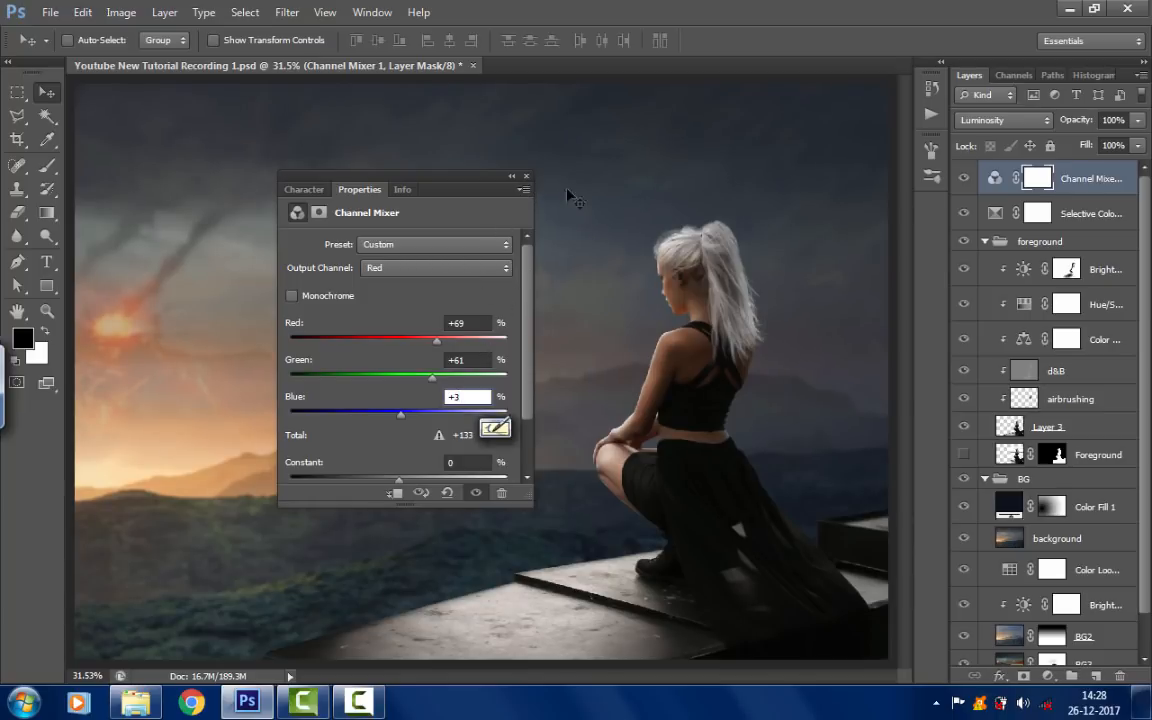
pyautogui.click(527, 177)
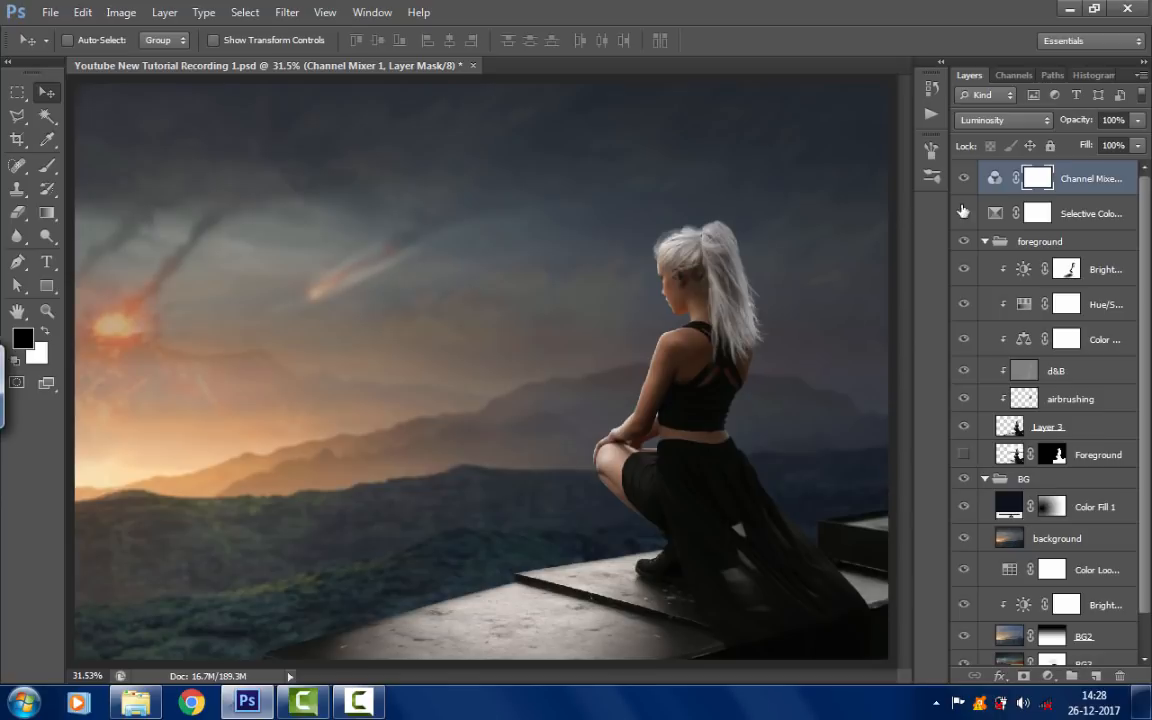
# - Add a Curves adjustment layer above the Channel Mixer layer and move its settings clear of the sky
pyautogui.click(1093, 185)
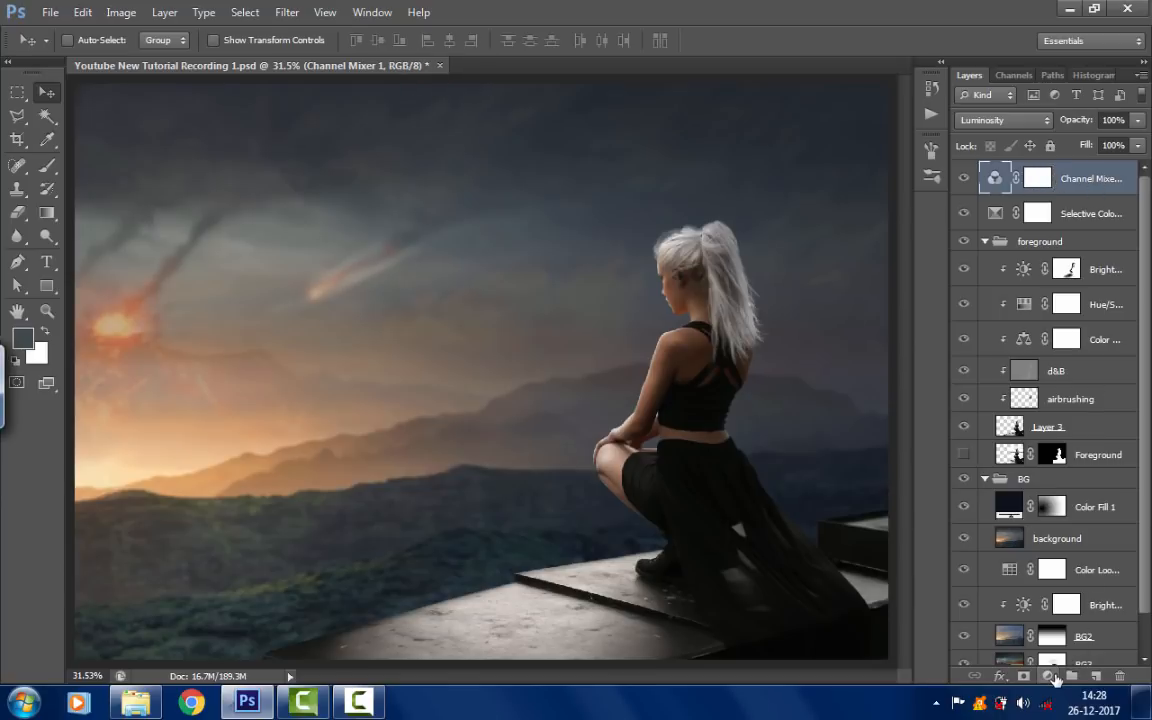
pyautogui.click(1049, 677)
pyautogui.click(1021, 389)
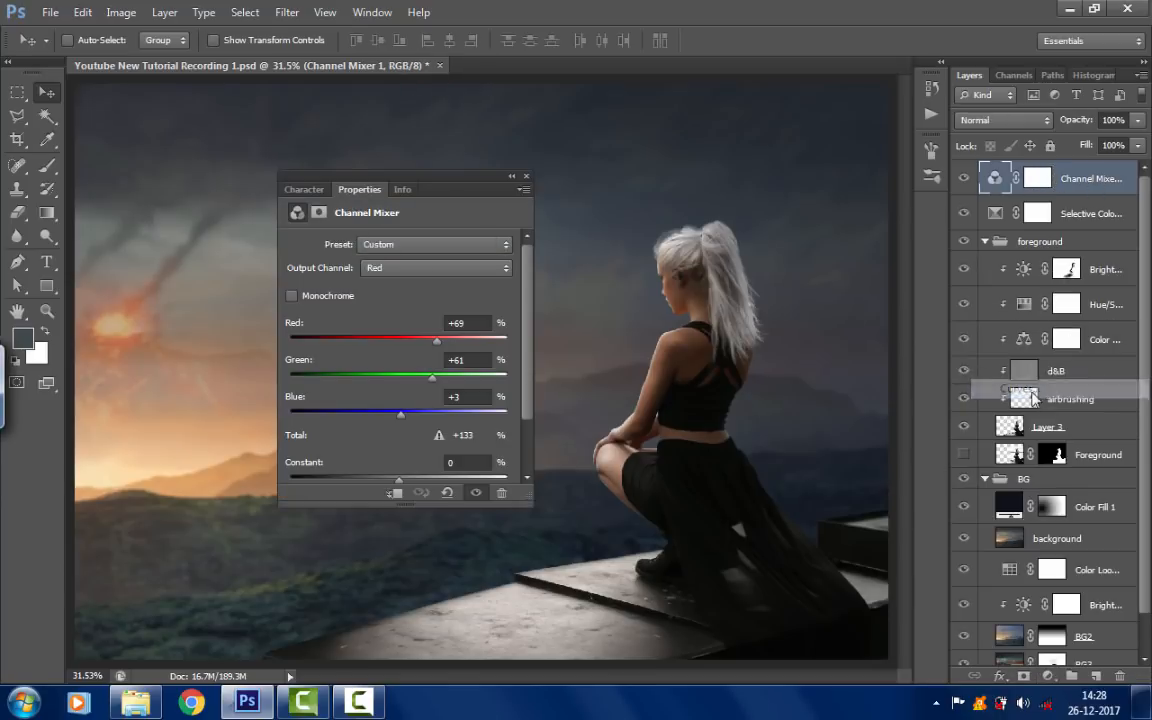
pyautogui.moveTo(458, 190); pyautogui.dragTo(528, 293)
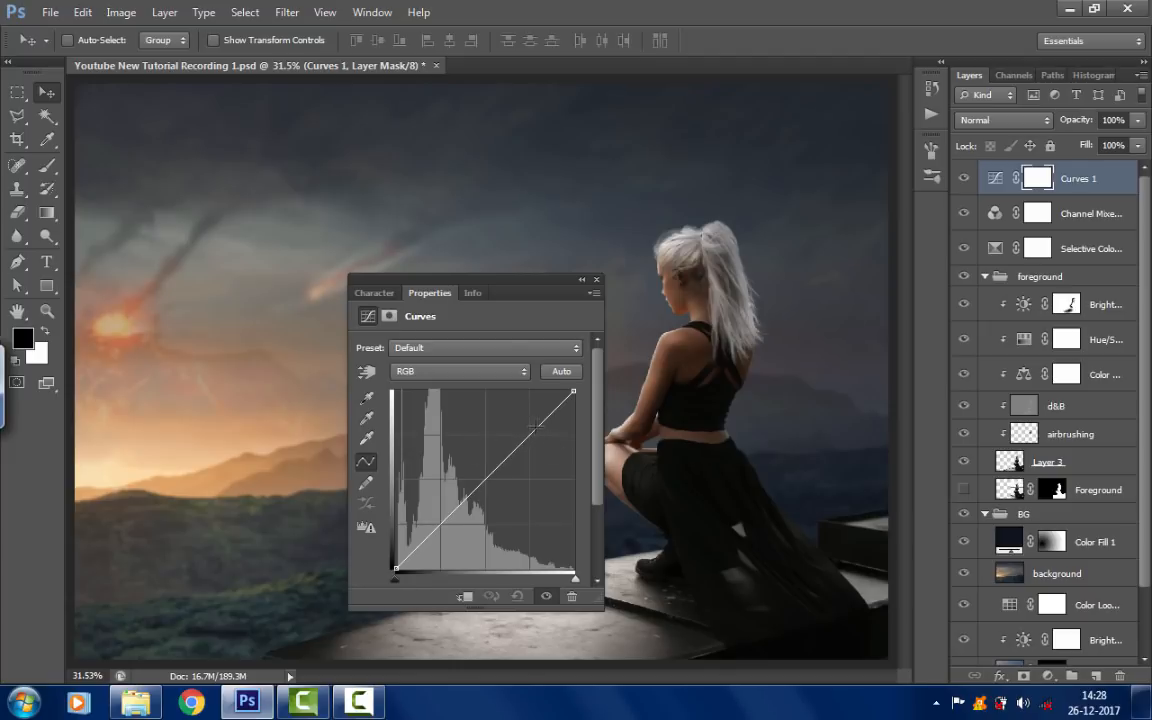
# - Raise the highlights on the RGB curve and pull the midtones back close to the original diagonal
pyautogui.moveTo(535, 428); pyautogui.dragTo(536, 416)
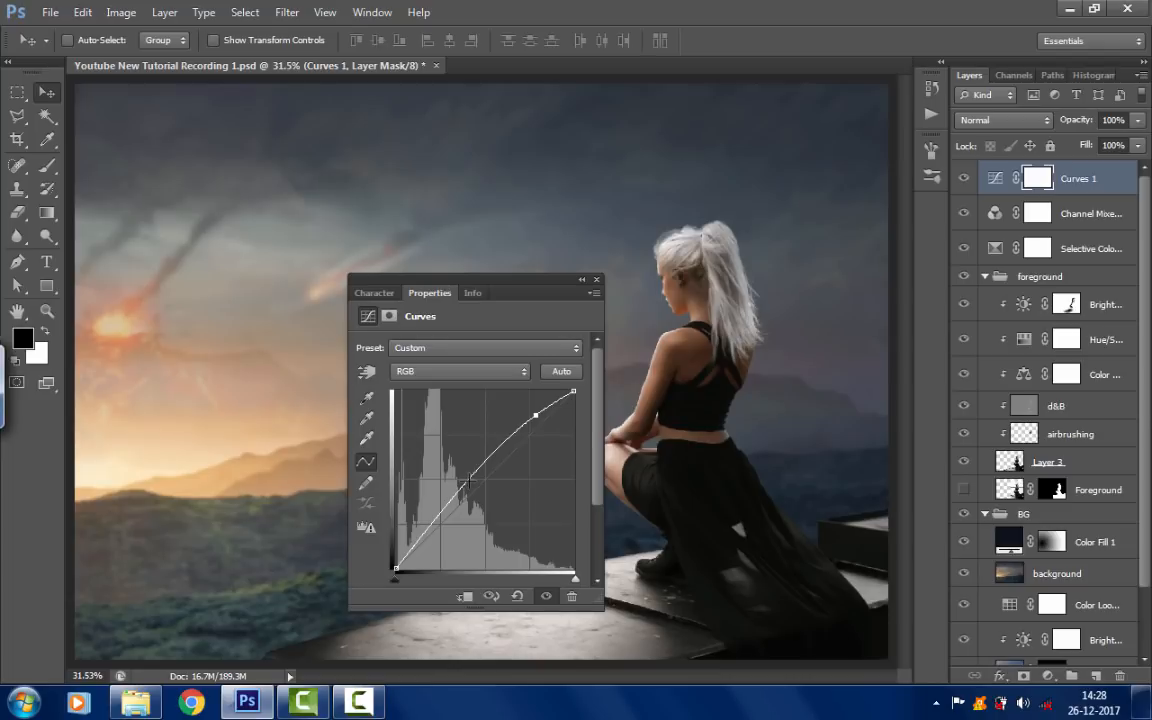
pyautogui.moveTo(463, 483); pyautogui.dragTo(474, 484)
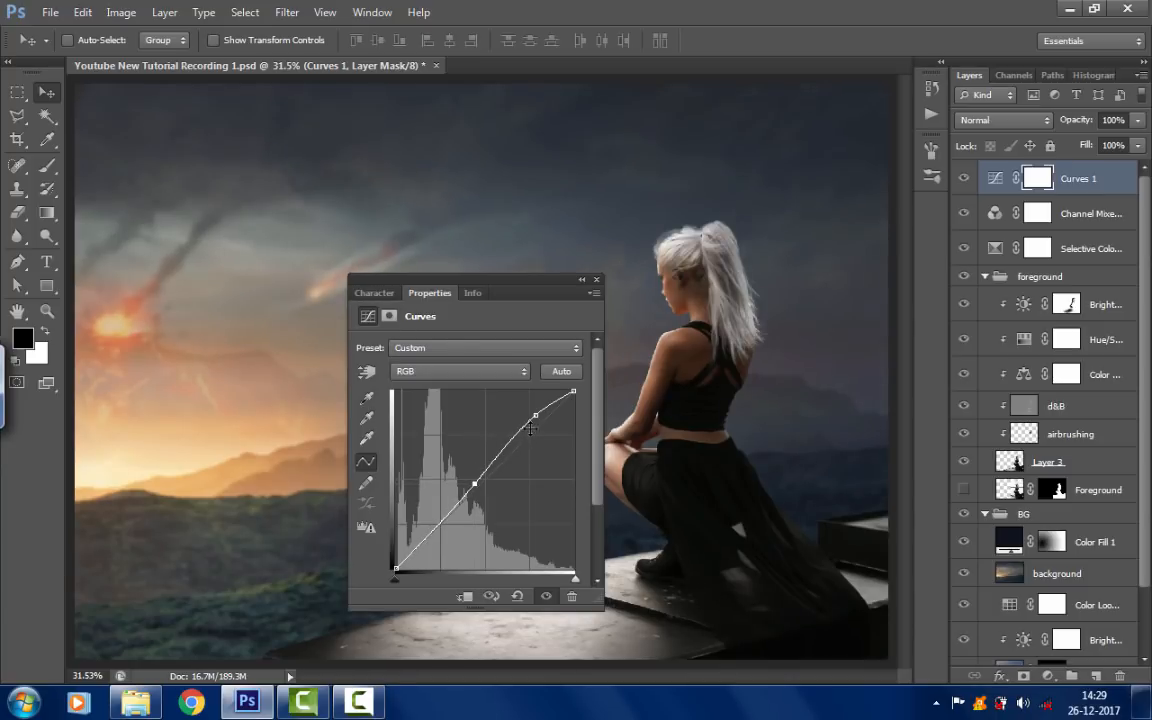
pyautogui.click(536, 413)
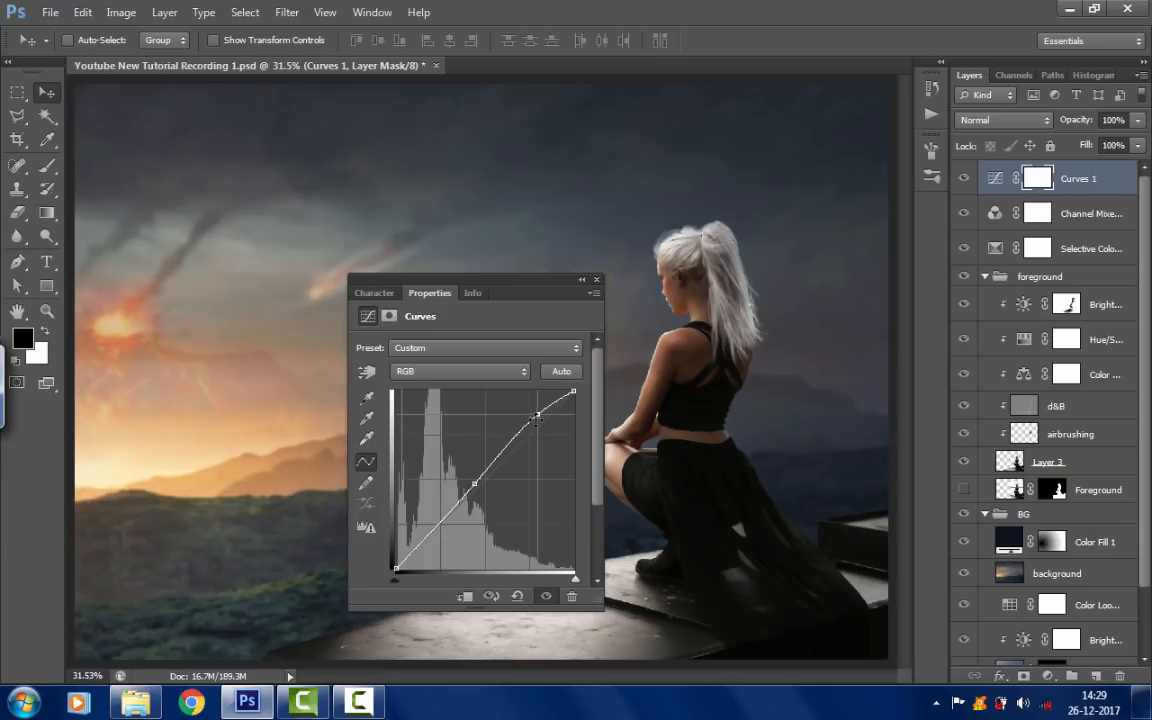
pyautogui.moveTo(474, 483); pyautogui.dragTo(472, 485)
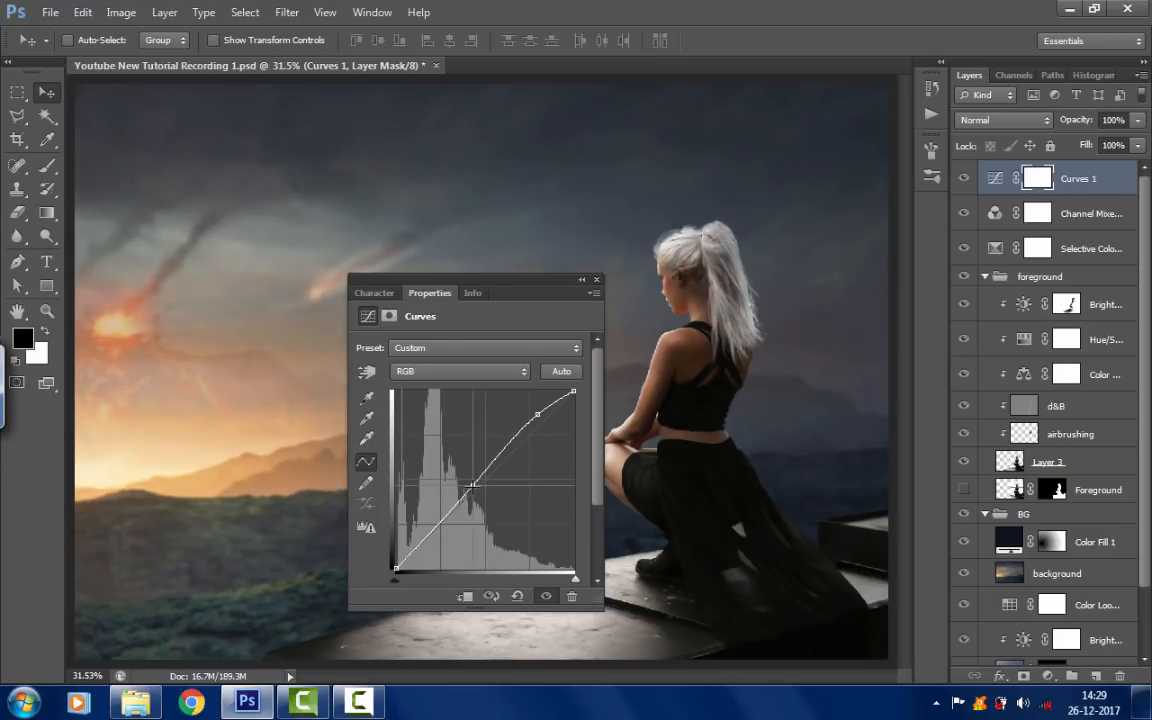
pyautogui.click(596, 280)
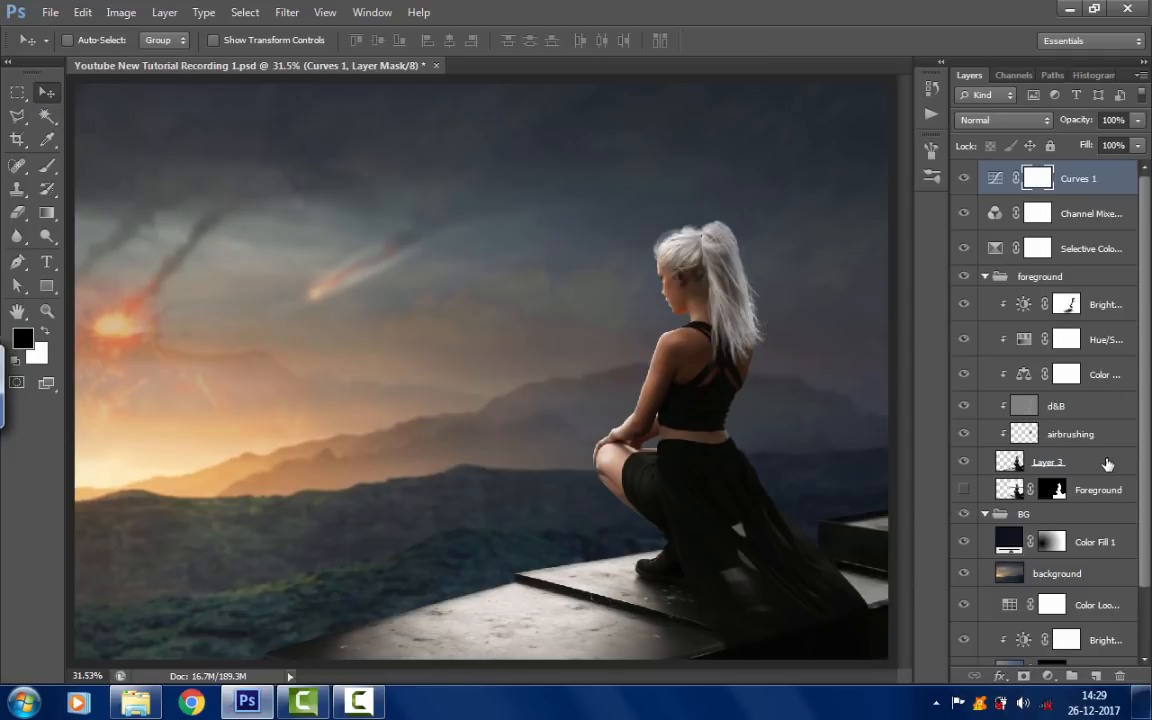
# - Add a clipped layer above the d&B layer in the foreground group and name it "Hair adjustment"
pyautogui.click(1074, 462)
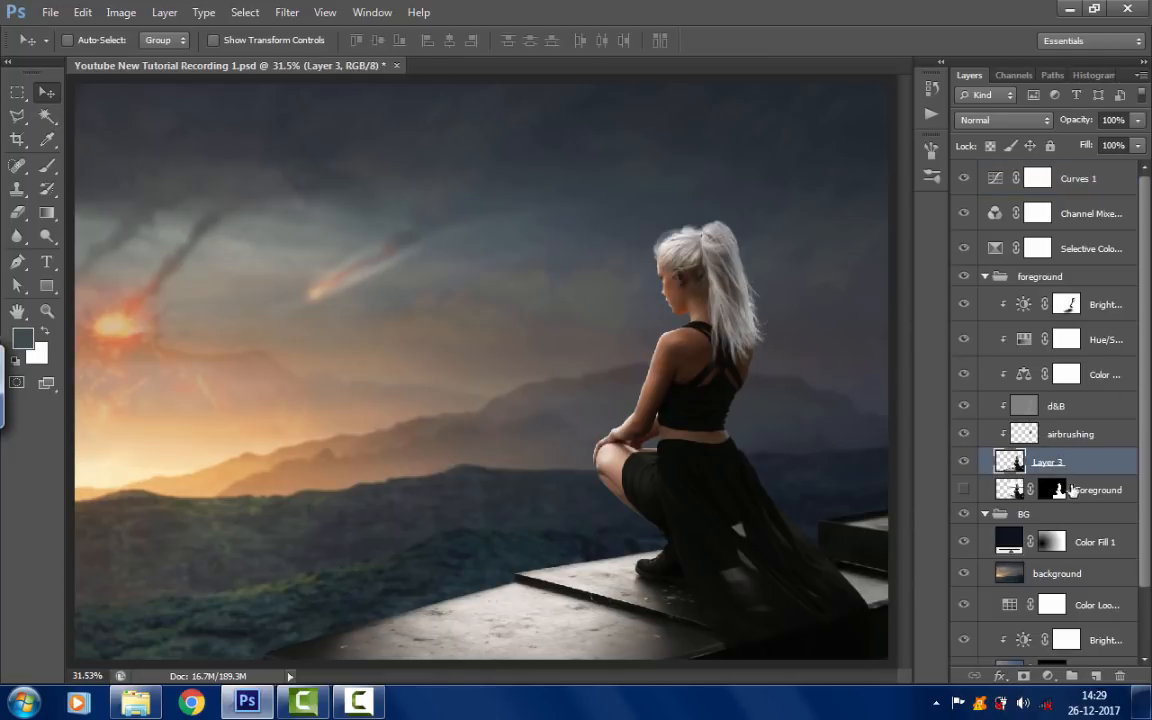
pyautogui.click(1095, 676)
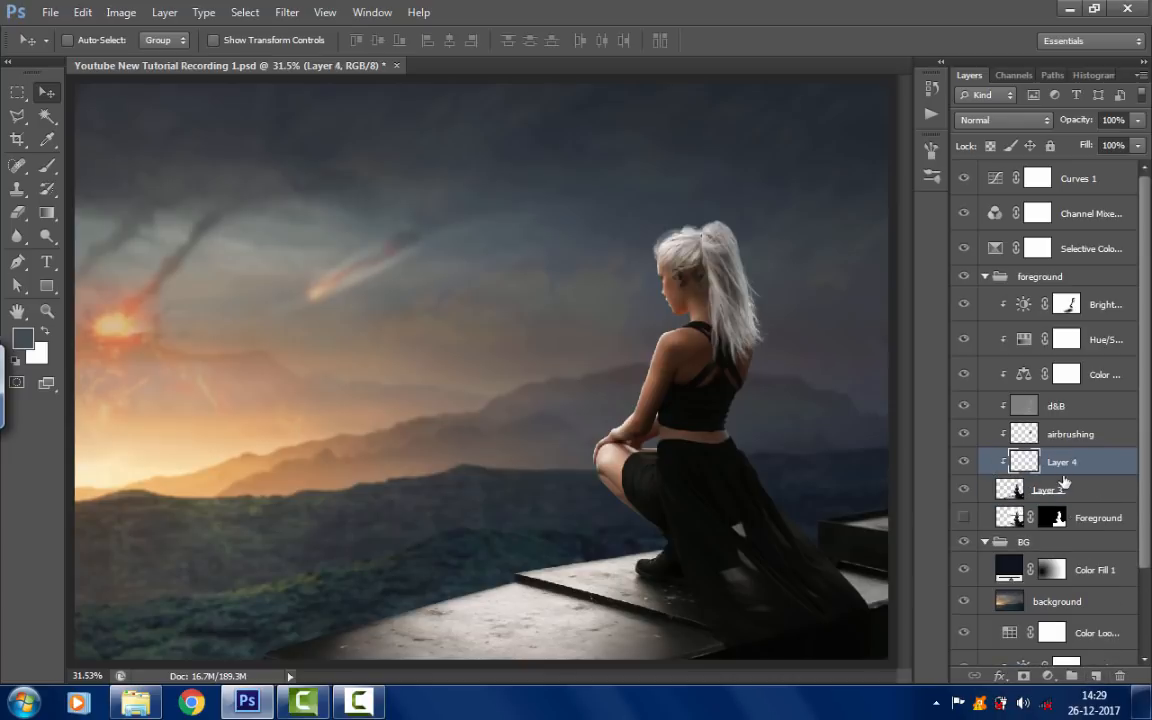
pyautogui.moveTo(1062, 466); pyautogui.dragTo(1059, 418)
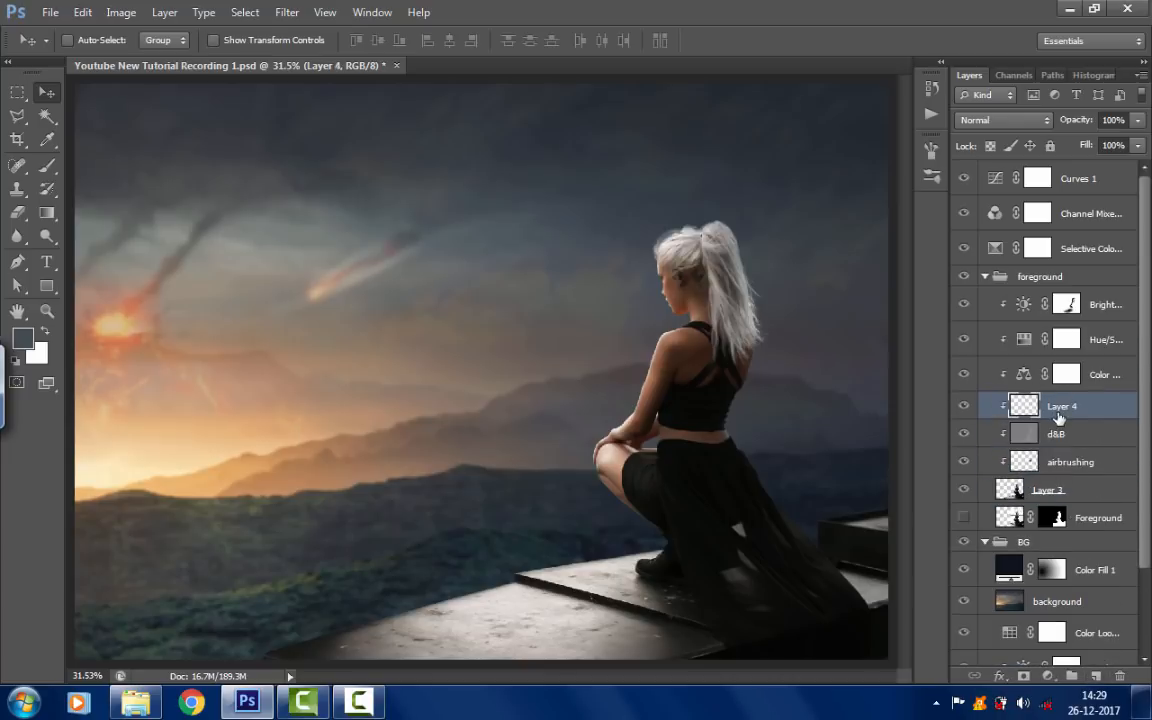
pyautogui.doubleClick(1059, 416)
pyautogui.write('Hair adjustment')
pyautogui.press('Return')
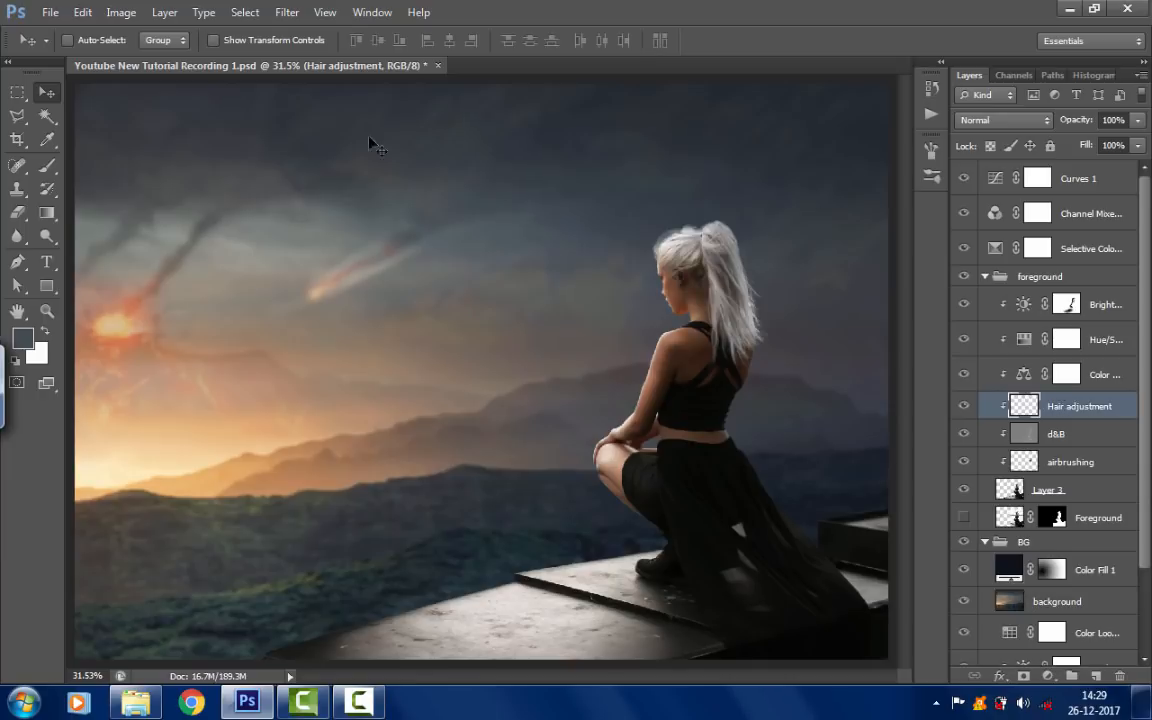
# - Sample the dark sky colour above the woman's ponytail and set the Brush to 30% opacity
pyautogui.click(46, 131)
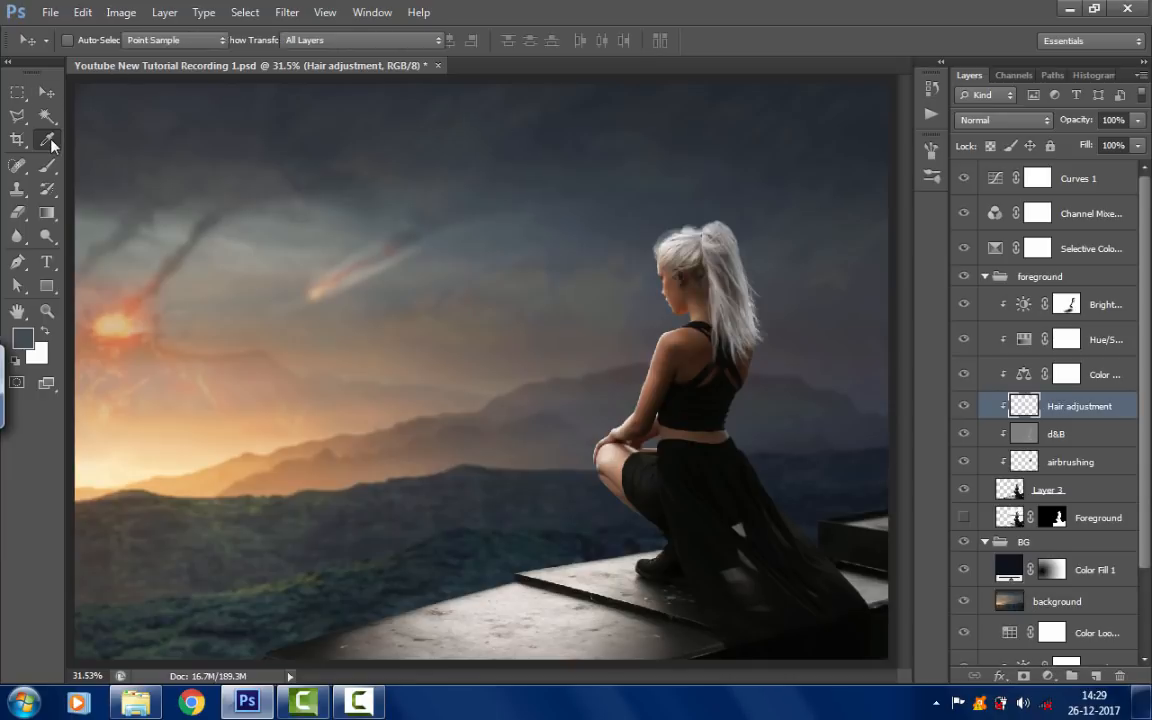
pyautogui.click(763, 196)
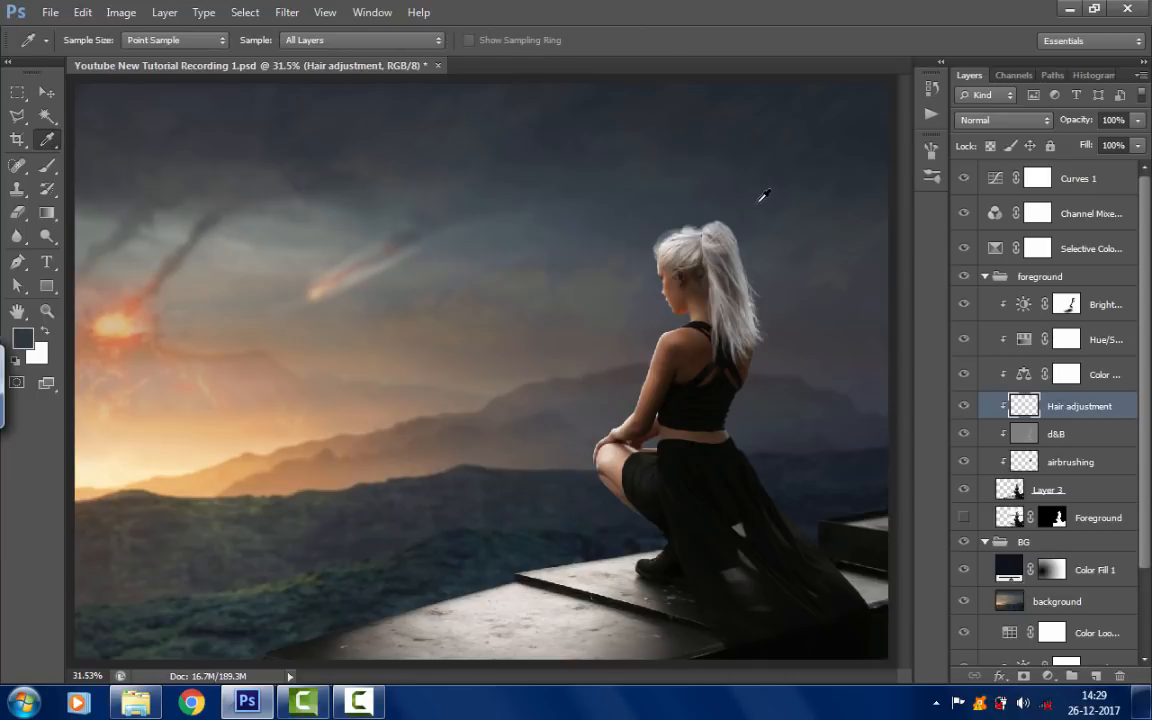
pyautogui.click(52, 168)
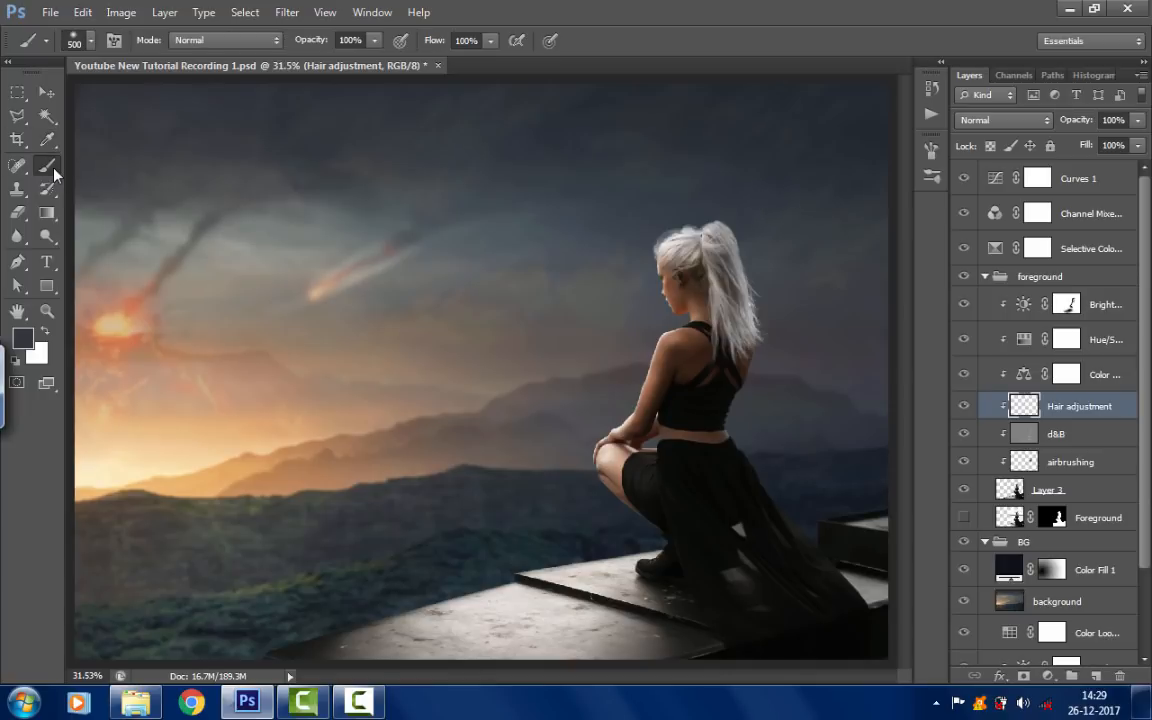
pyautogui.click(348, 40)
pyautogui.write('30')
pyautogui.press('Return')
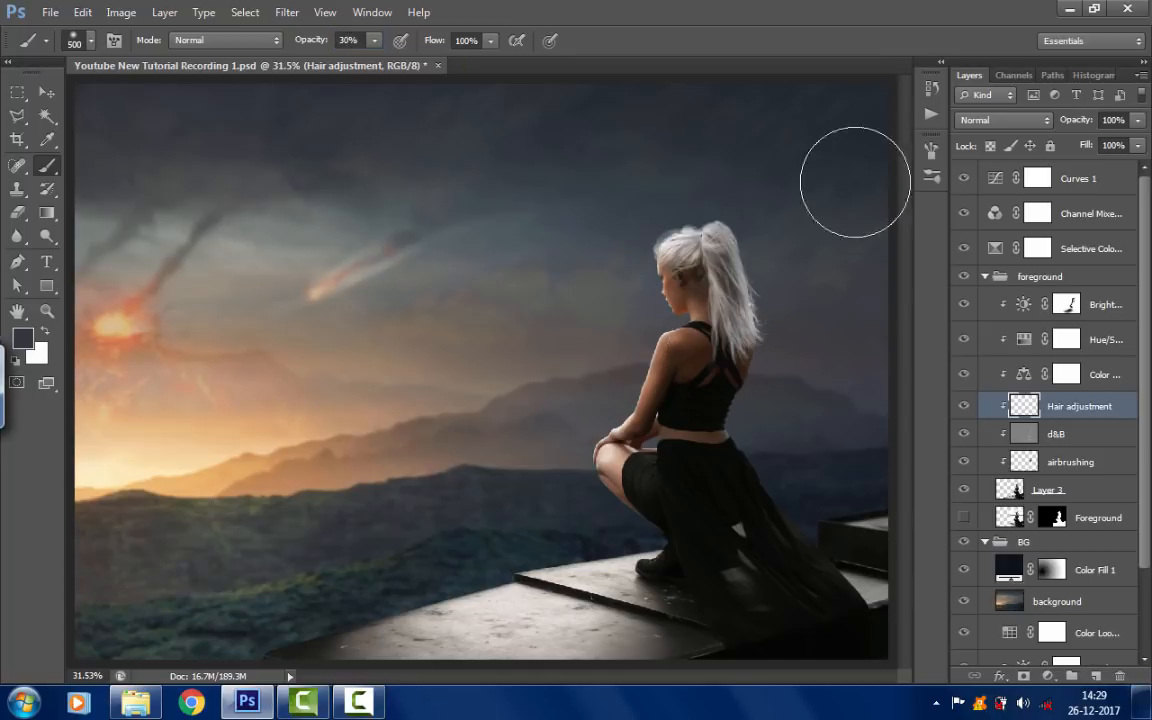
# - Paint the sampled colour over the ponytail's outer edge with a 250 px brush and compare with the Hair adjustment layer hidden
pyautogui.press('[')
pyautogui.press('[')
pyautogui.press('[')
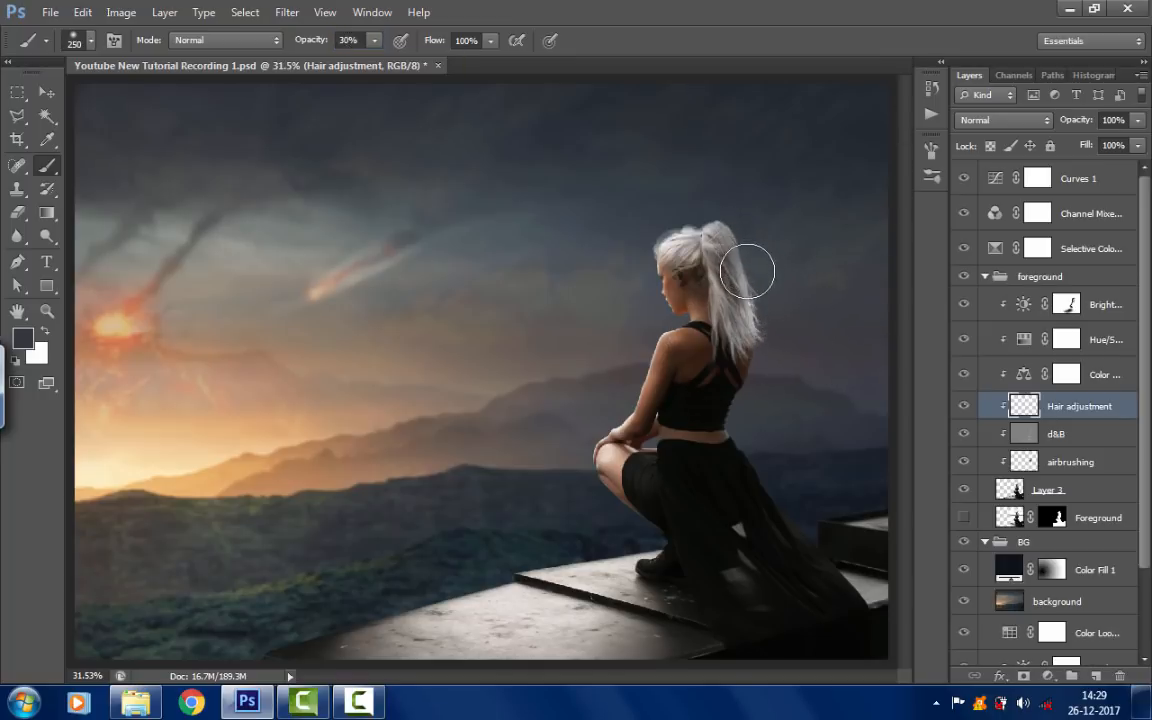
pyautogui.moveTo(747, 271)
pyautogui.mouseDown()
pyautogui.moveTo(759, 343)
pyautogui.moveTo(745, 262)
pyautogui.mouseUp()
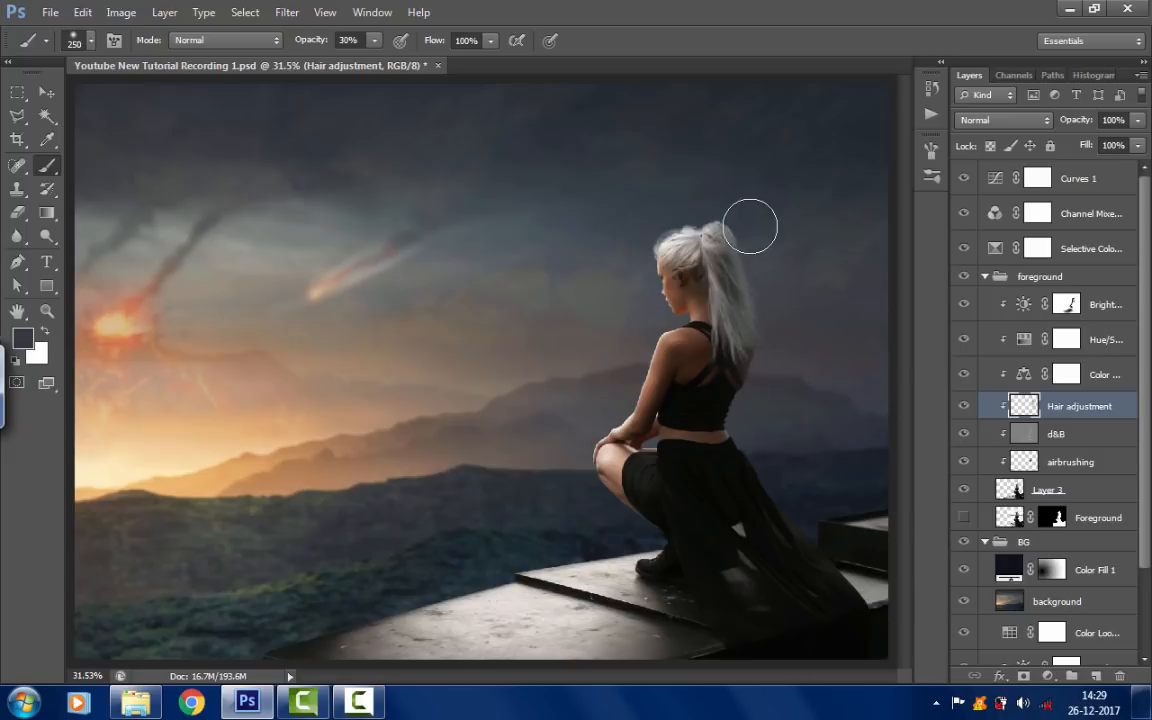
pyautogui.moveTo(834, 282)
pyautogui.mouseDown()
pyautogui.moveTo(774, 308)
pyautogui.moveTo(800, 350)
pyautogui.mouseUp()
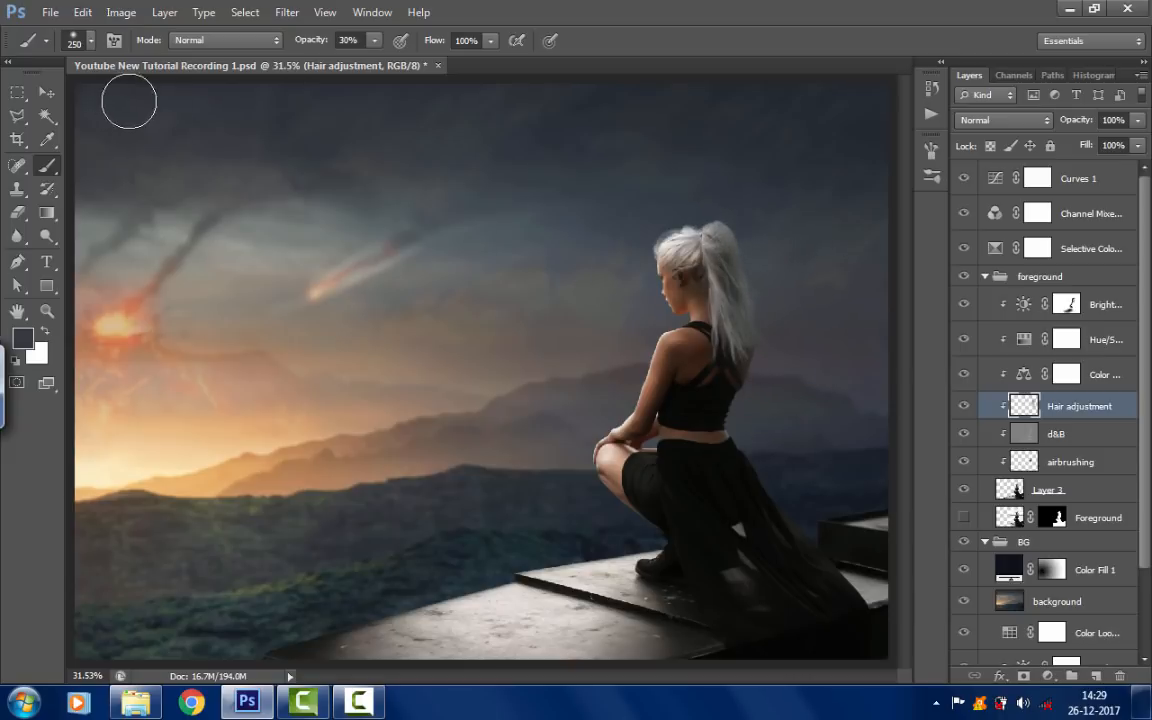
pyautogui.click(46, 91)
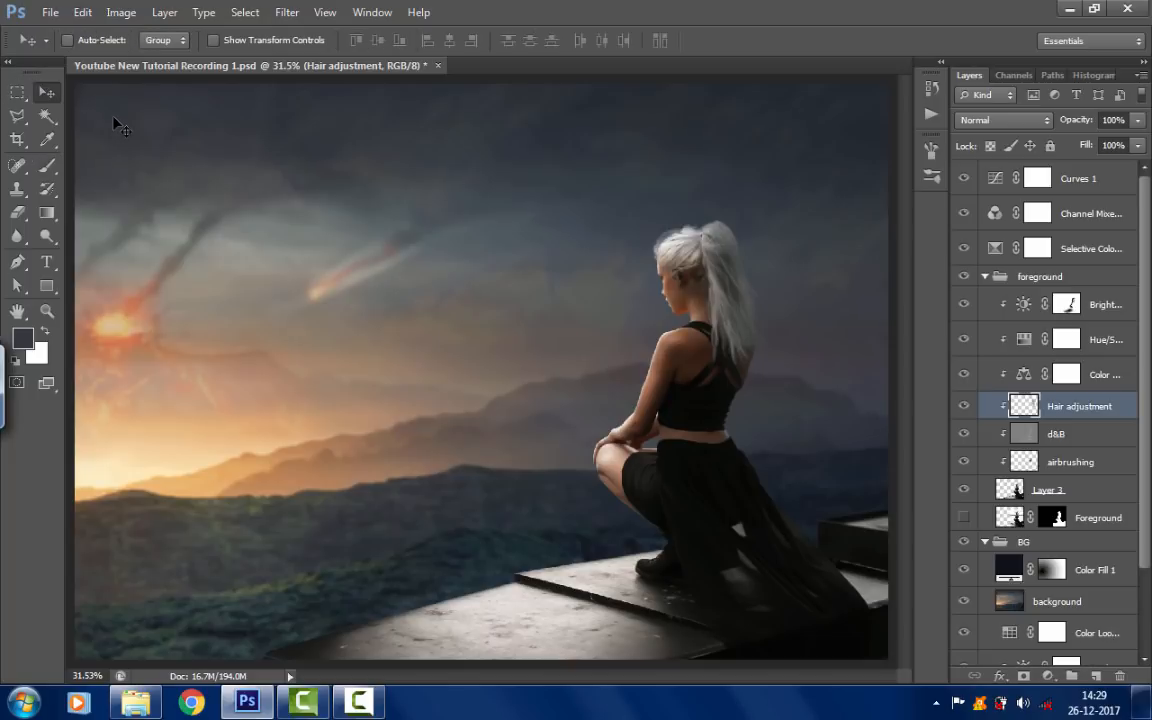
pyautogui.click(962, 408)
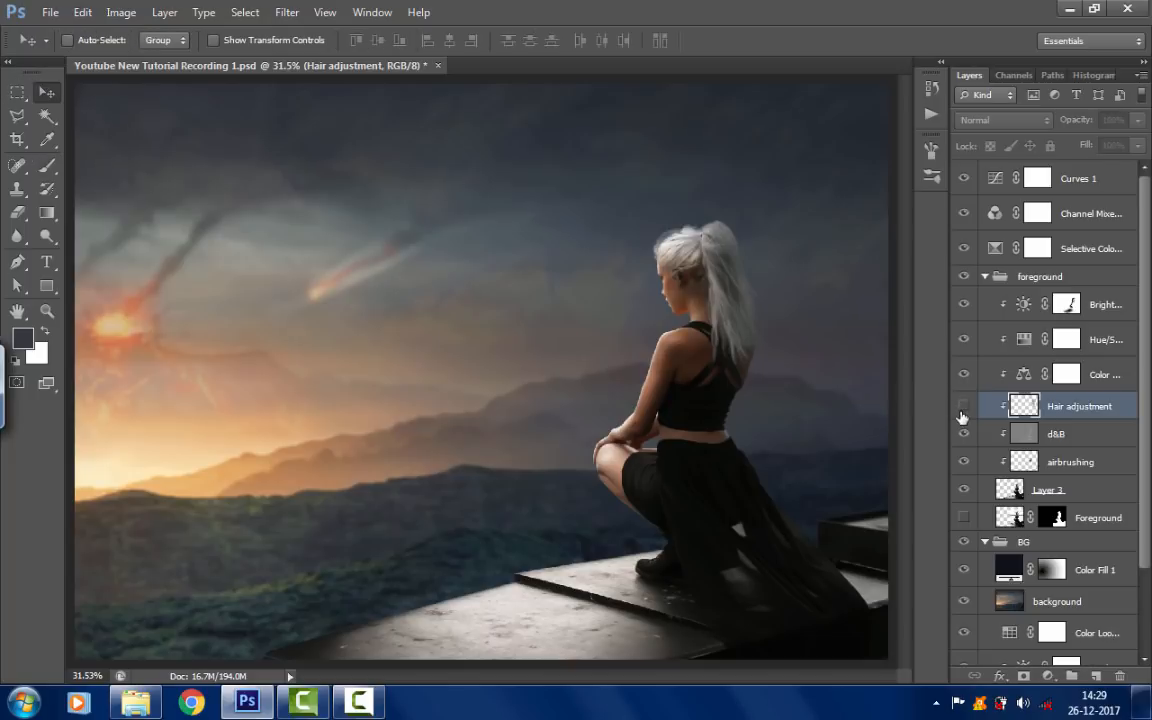
pyautogui.click(962, 408)
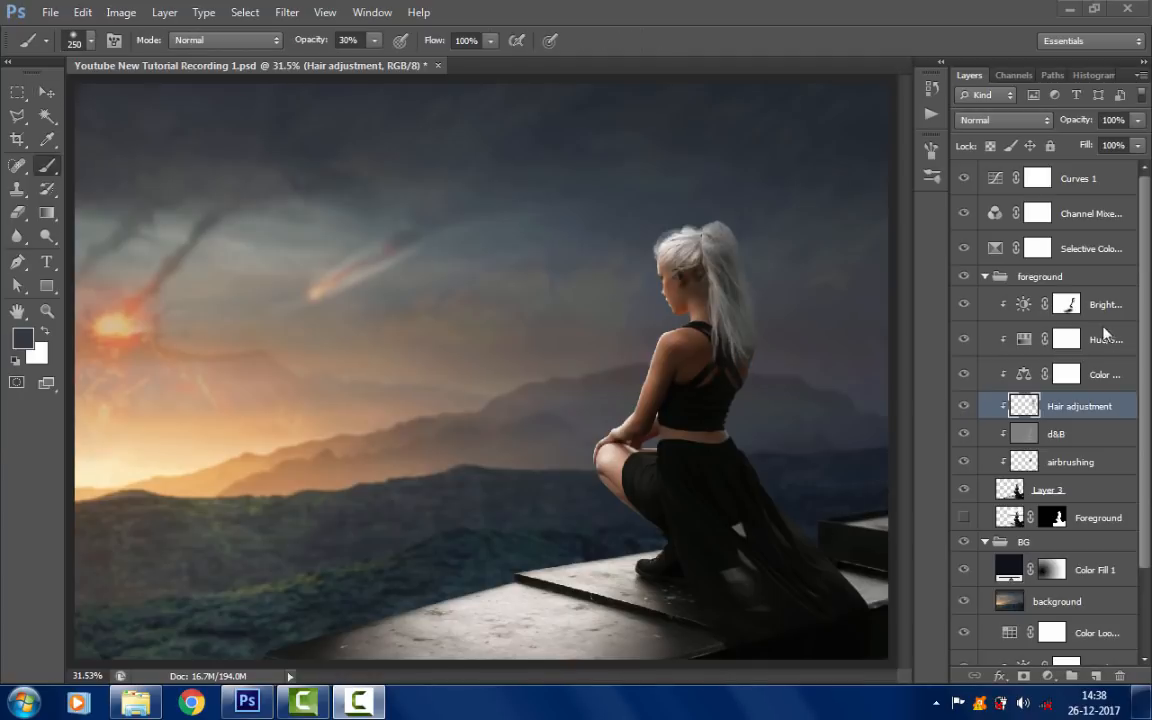
# - Group the Selective Color, Channel Mixer and Curves layers and name the group "Color Adjustments"
pyautogui.click(1090, 248)
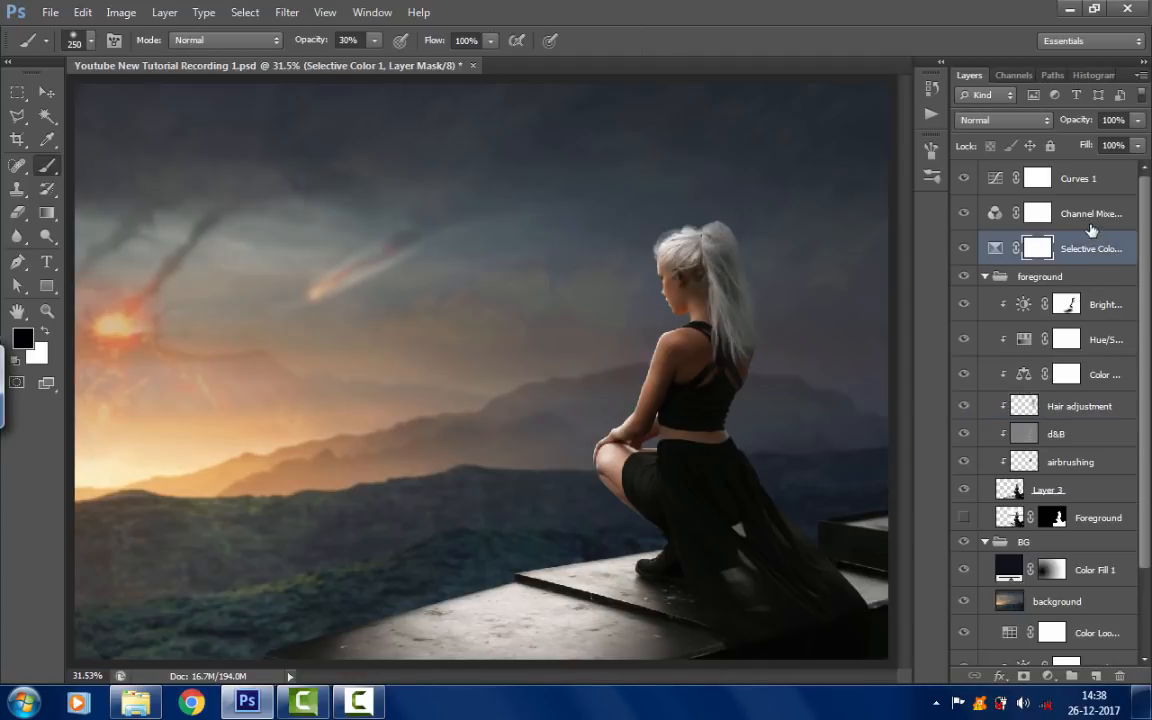
pyautogui.keyDown('shift'); pyautogui.click(1080, 185); pyautogui.keyUp('shift')
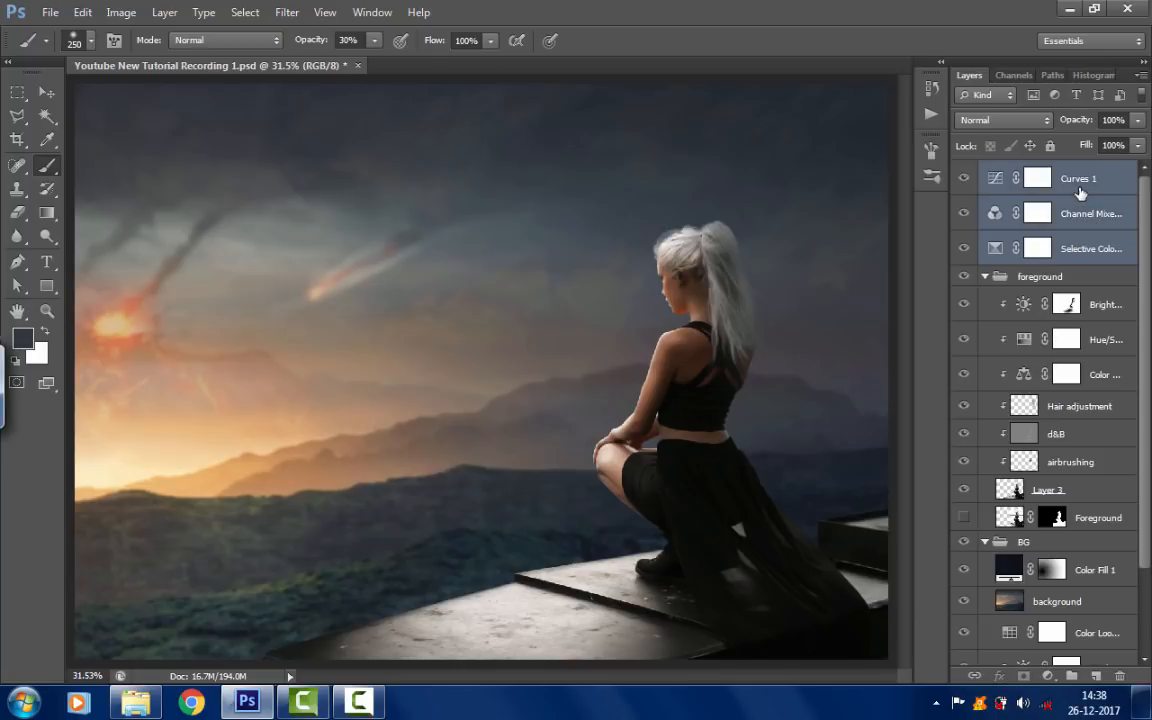
pyautogui.hotkey('ctrl', 'g')
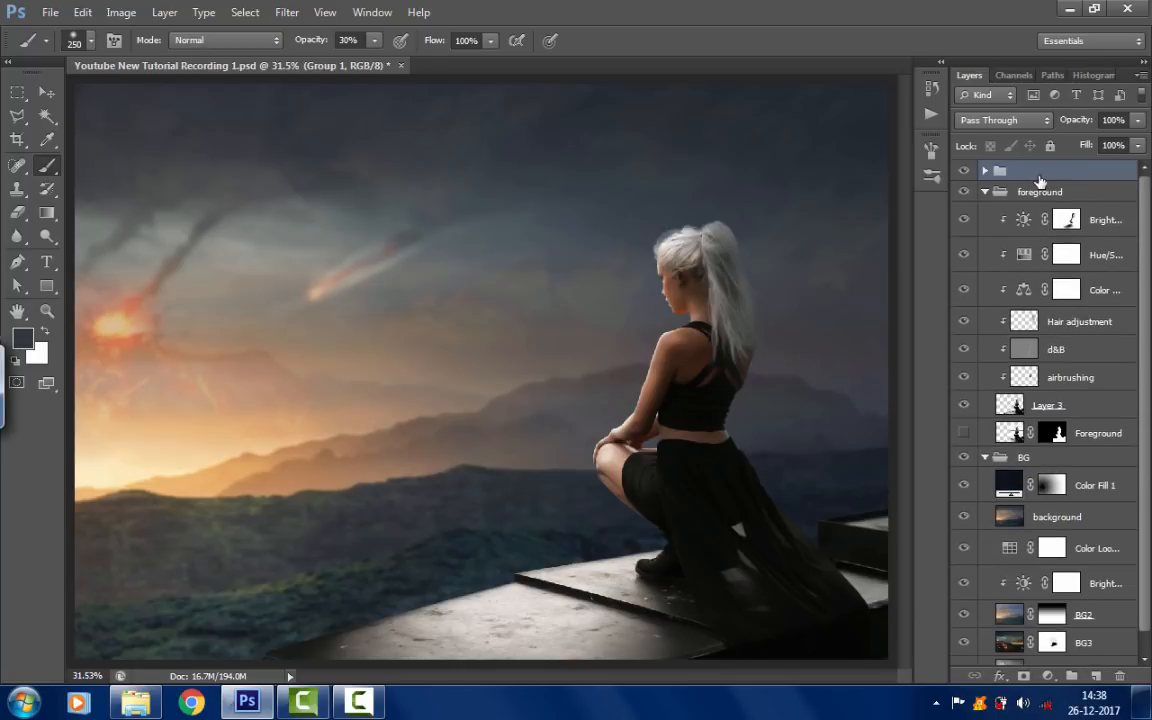
pyautogui.doubleClick(1040, 178)
pyautogui.write('Color Adjustments')
pyautogui.press('Return')
# - Darken the ponytail further on the Hair adjustment layer using a 150 px brush
pyautogui.click(1059, 324)
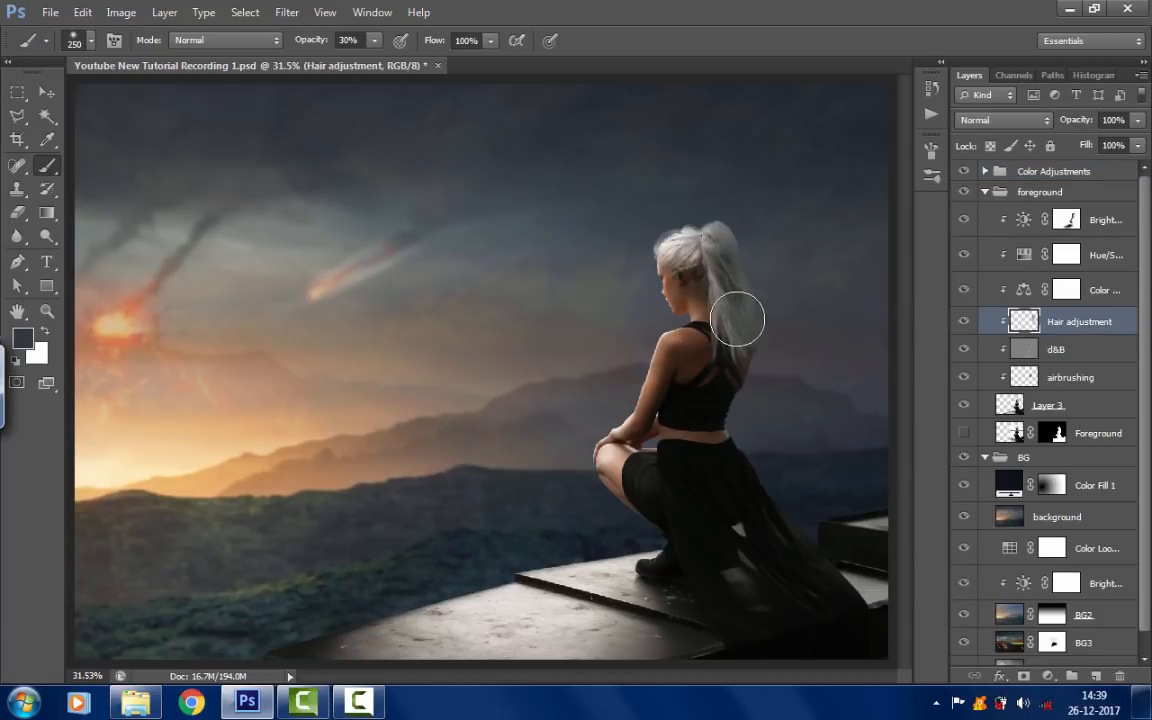
pyautogui.press('[')
pyautogui.press('[')
pyautogui.press('[')
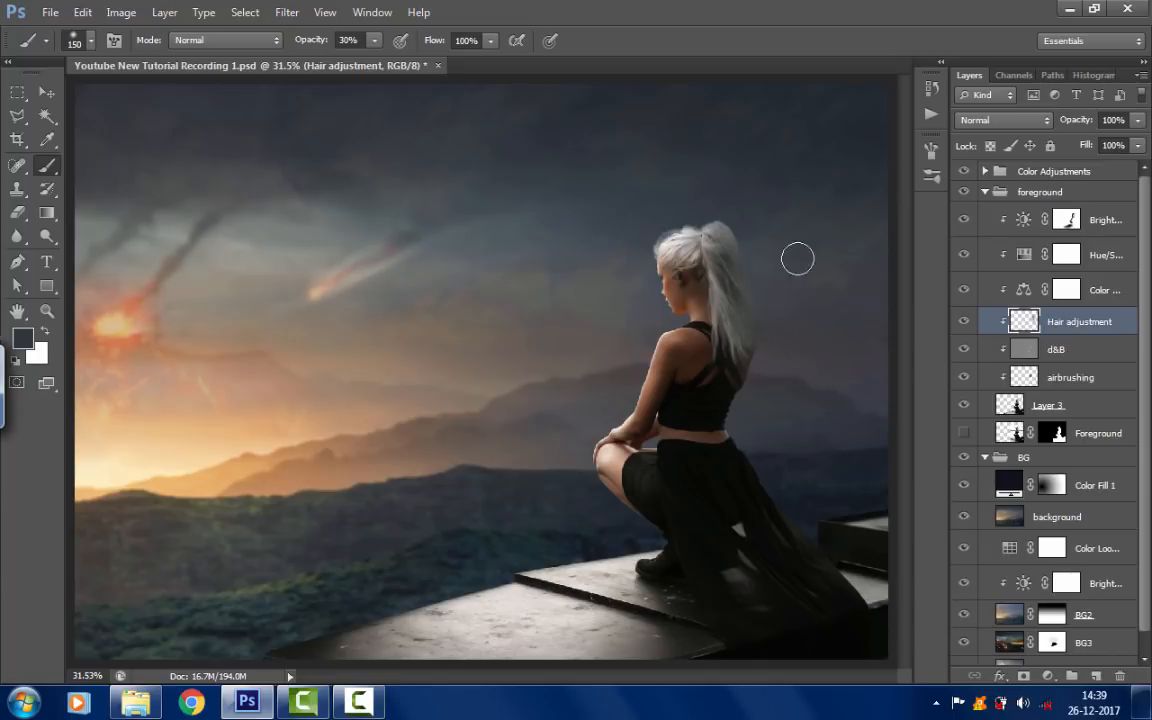
pyautogui.click(52, 93)
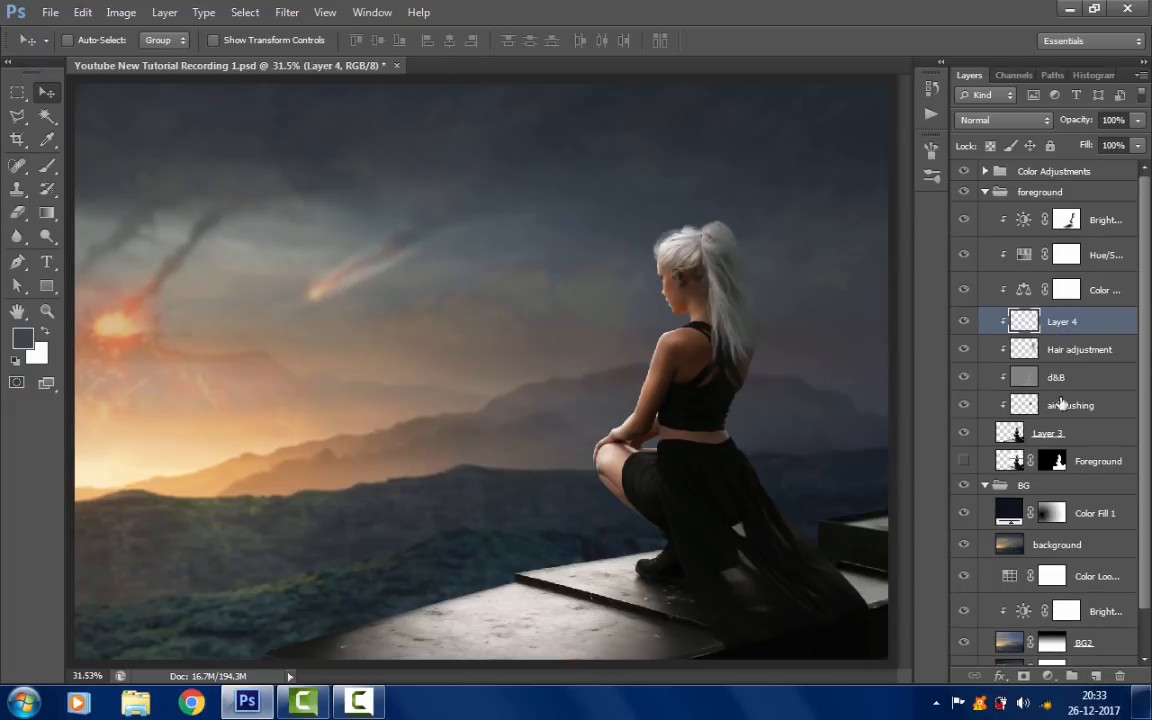
# - Add a clipped layer above the Hair adjustment layer and name it "floor shadow"
pyautogui.hotkey('ctrl', 'shift', 'alt', 'n')
pyautogui.doubleClick(1061, 322)
pyautogui.write('floor shadow')
pyautogui.press('Return')
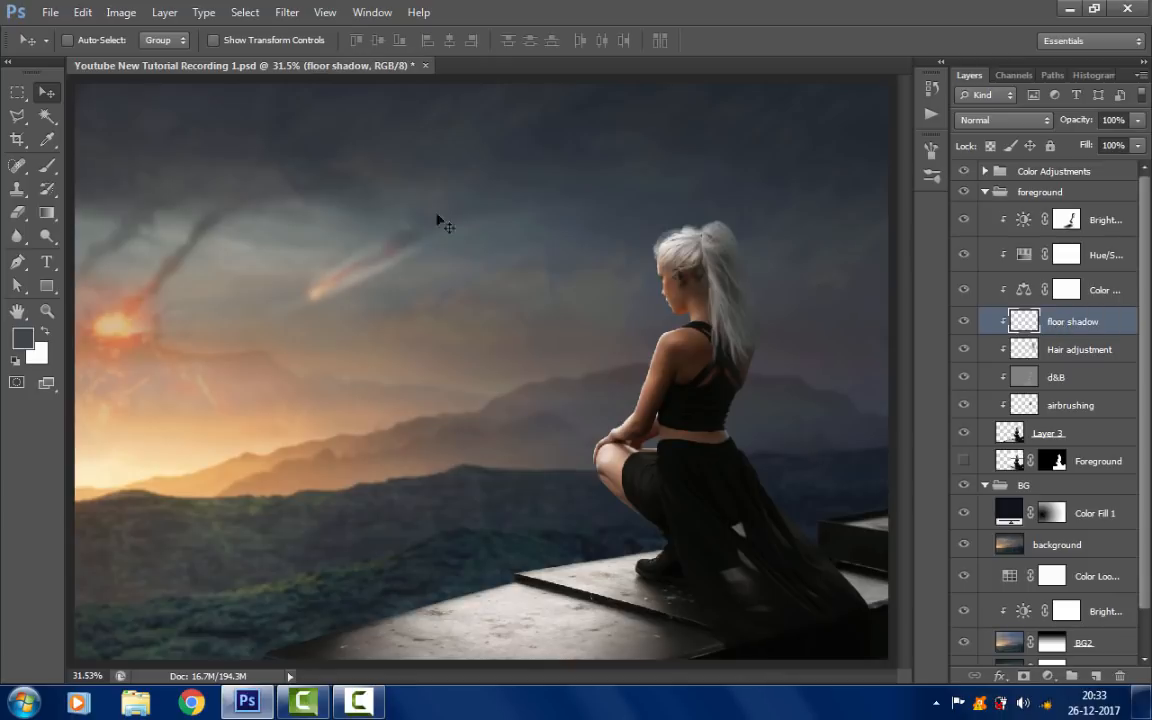
# - Sample the dark platform-edge colour and paint it along the platform's lower edge on the floor shadow layer with a 500 px brush at 30% opacity
pyautogui.click(47, 145)
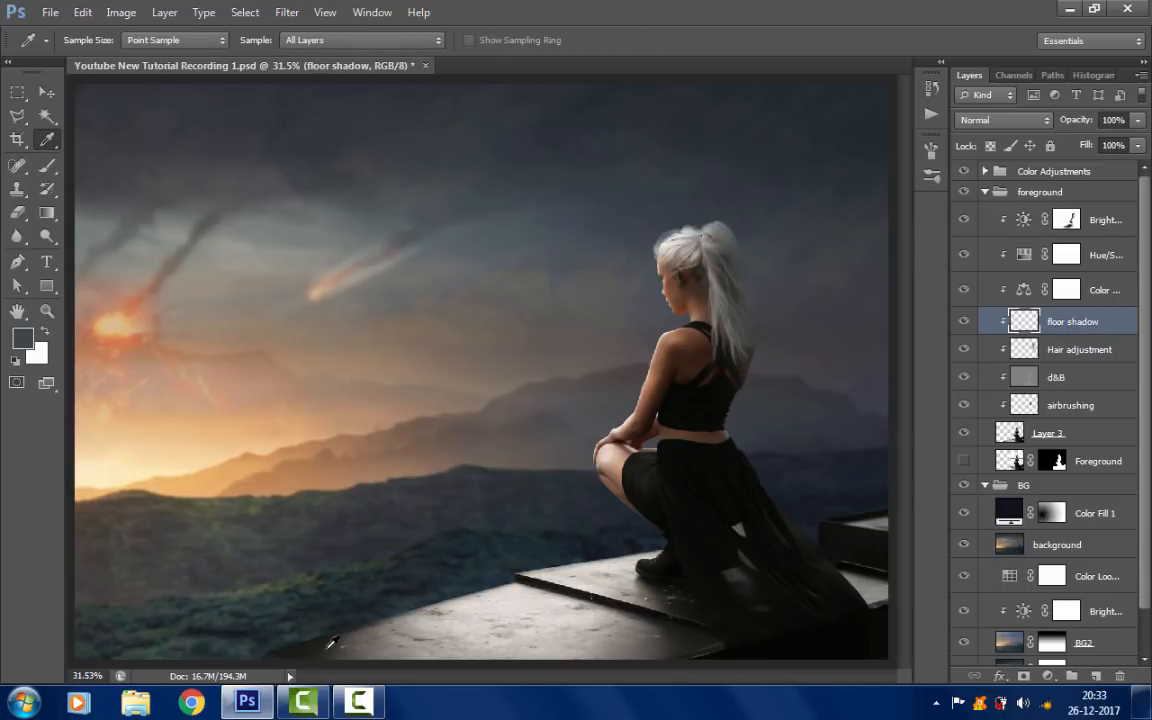
pyautogui.click(297, 645)
pyautogui.click(47, 165)
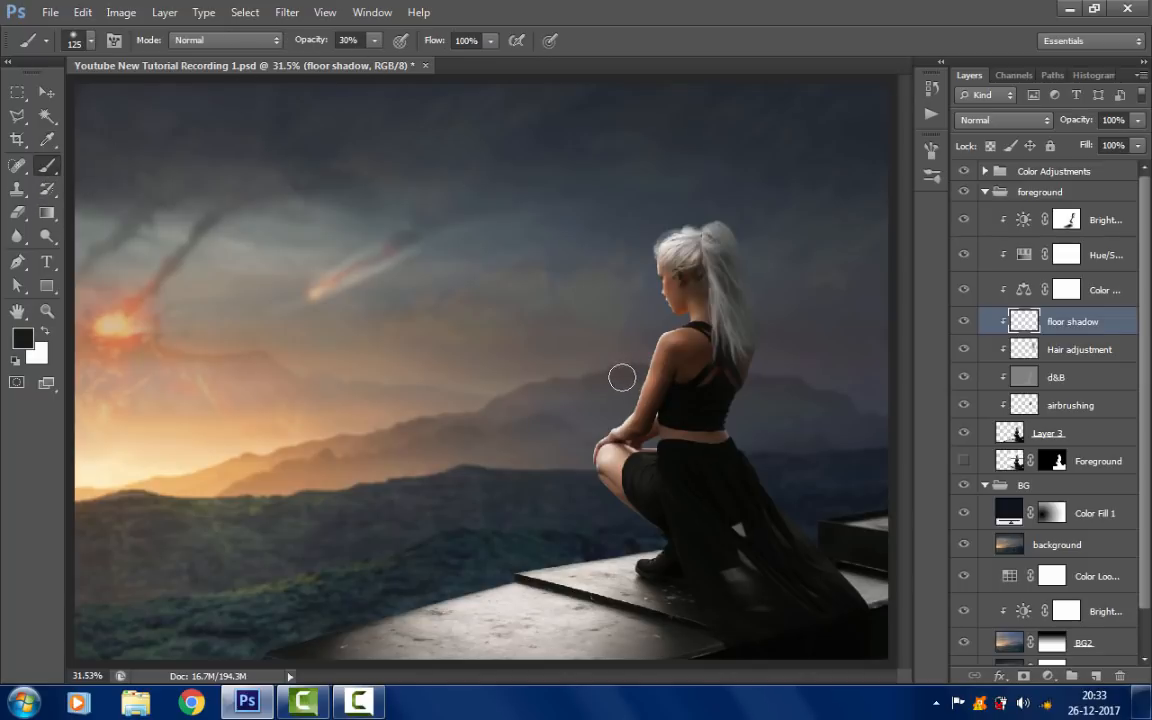
pyautogui.hotkey('ctrl', '-')
pyautogui.press(']')
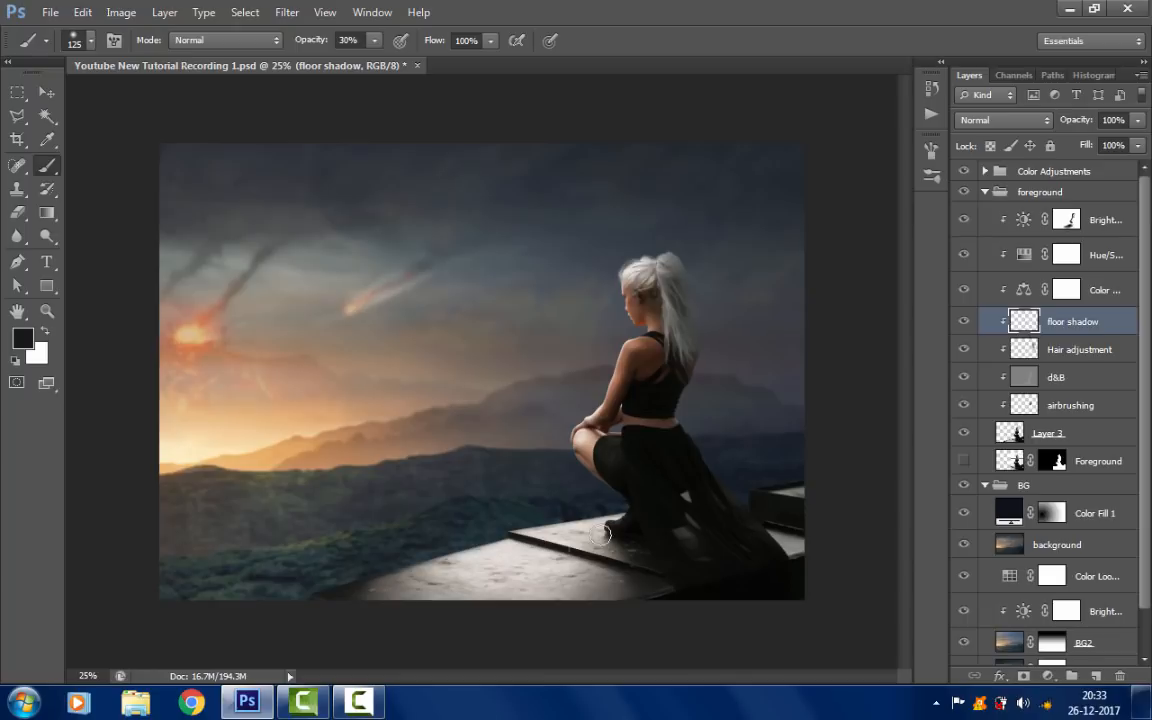
pyautogui.press(']')
pyautogui.press(']')
pyautogui.press(']')
pyautogui.press(']')
pyautogui.press(']')
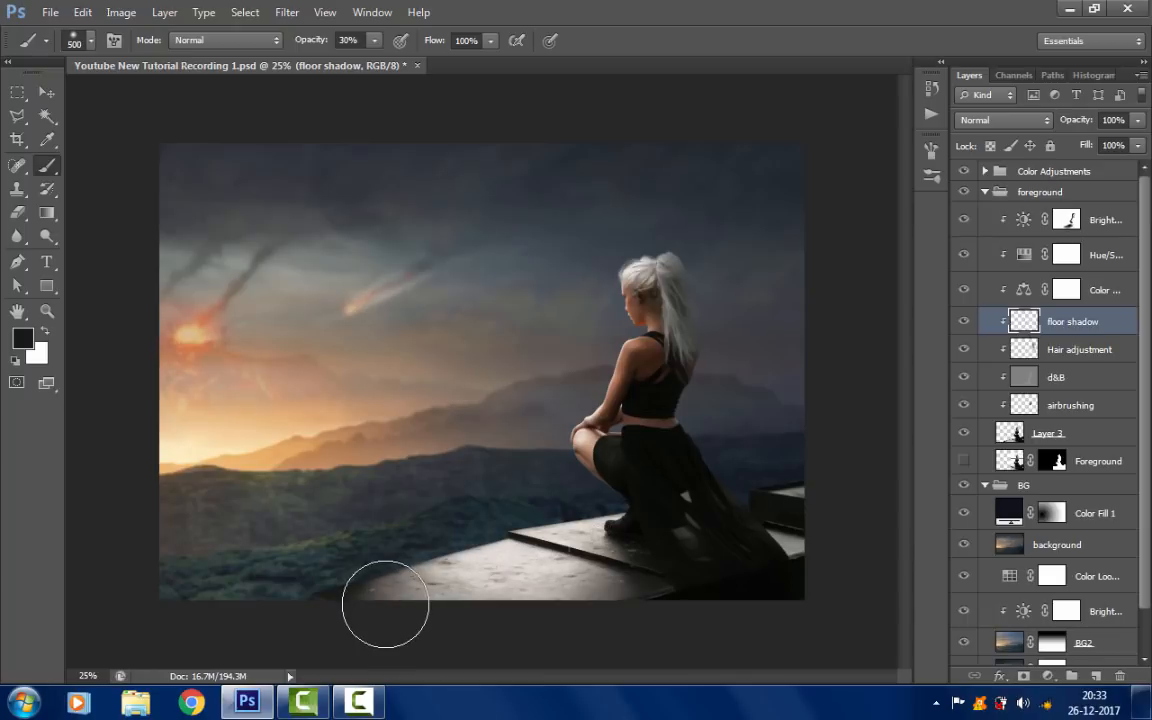
pyautogui.moveTo(372, 606)
pyautogui.mouseDown()
pyautogui.moveTo(455, 616)
pyautogui.moveTo(613, 588)
pyautogui.moveTo(452, 623)
pyautogui.moveTo(464, 635)
pyautogui.moveTo(676, 604)
pyautogui.mouseUp()
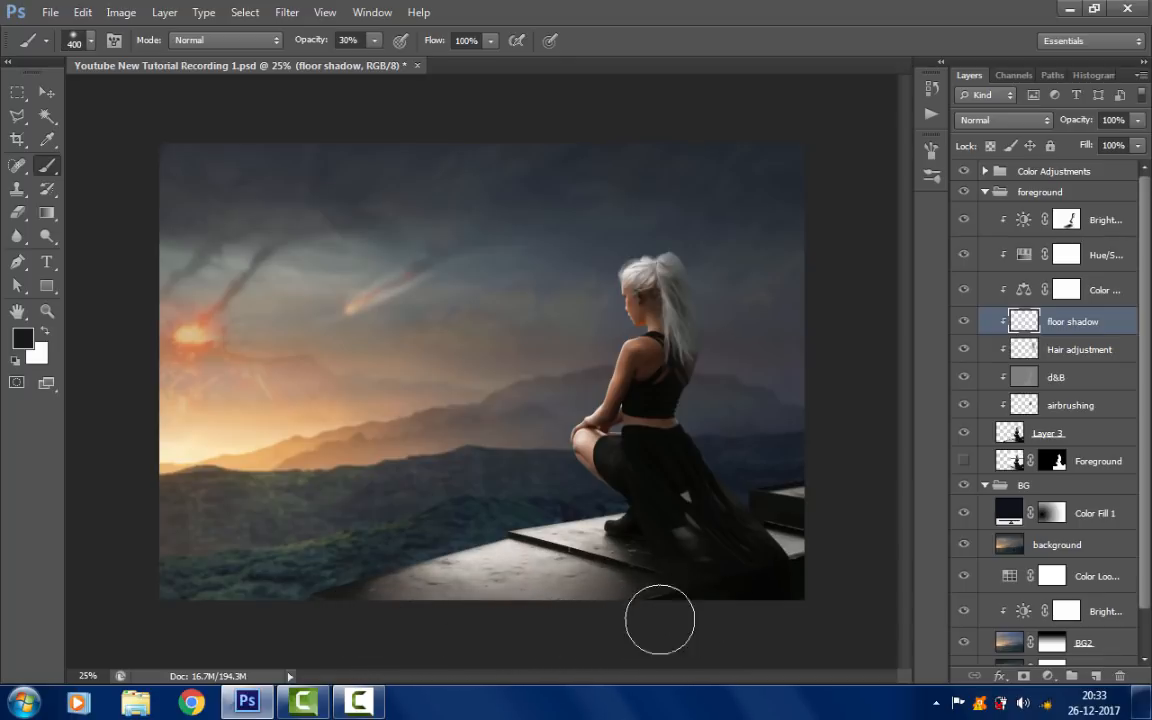
# - Extend the floor shadow over the platform's outer right side and front edge, varying the brush size between 175 and 500 px
pyautogui.press('[')
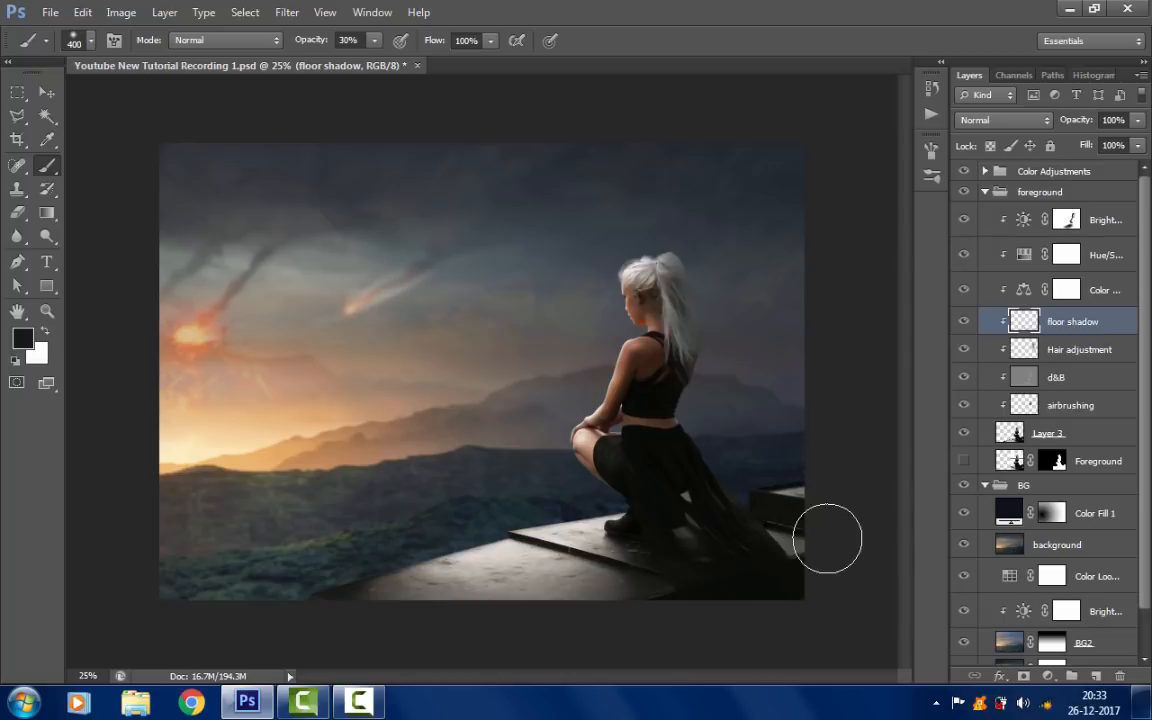
pyautogui.press('[')
pyautogui.press('[')
pyautogui.press('[')
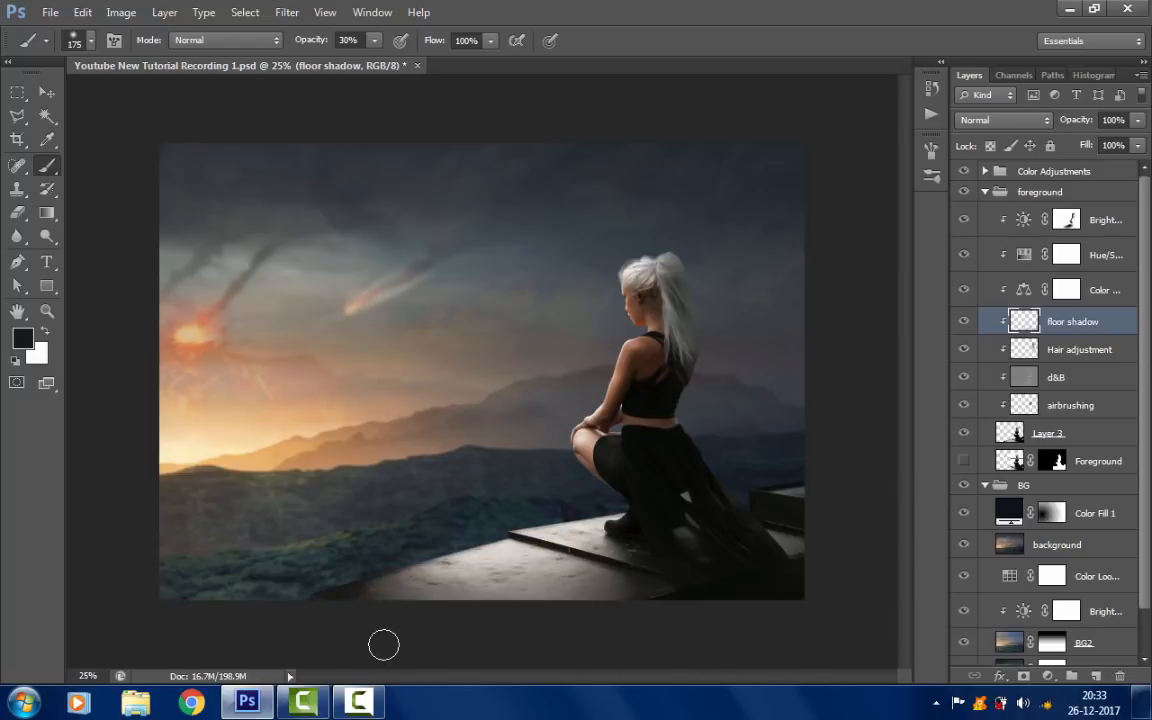
pyautogui.press(']')
pyautogui.press(']')
pyautogui.press(']')
pyautogui.press(']')
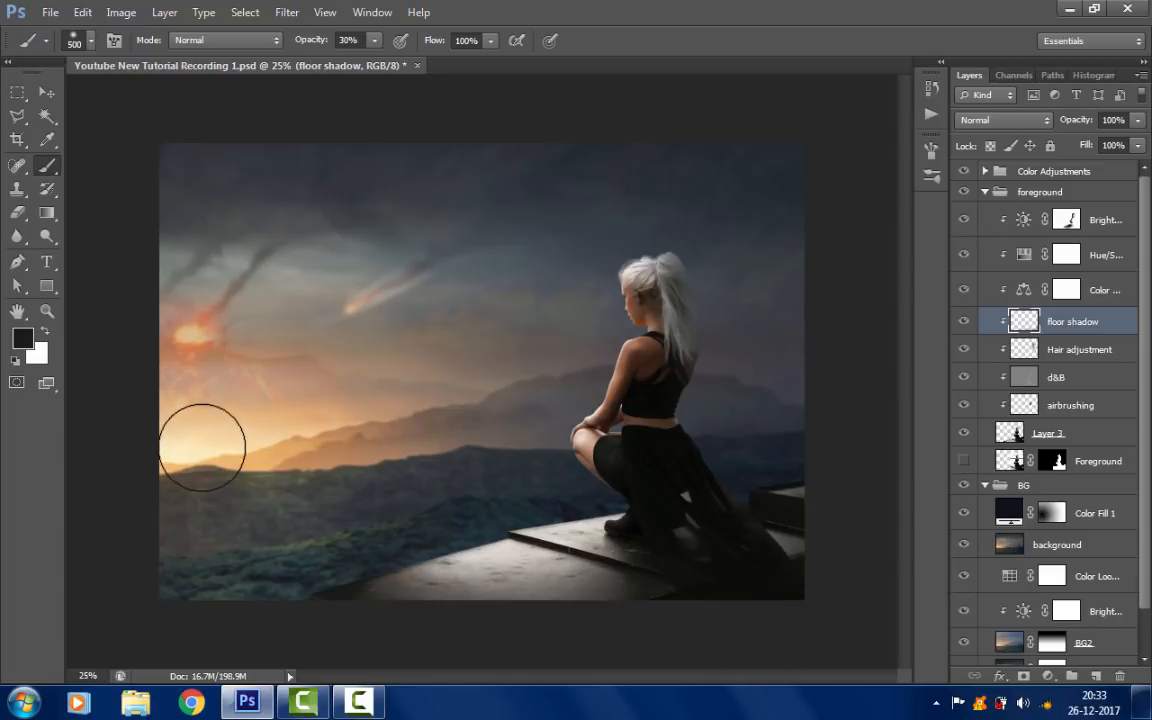
# - Apply a Gaussian Blur with a 4.5 pixel radius to the background layer in the BG group
pyautogui.click(46, 114)
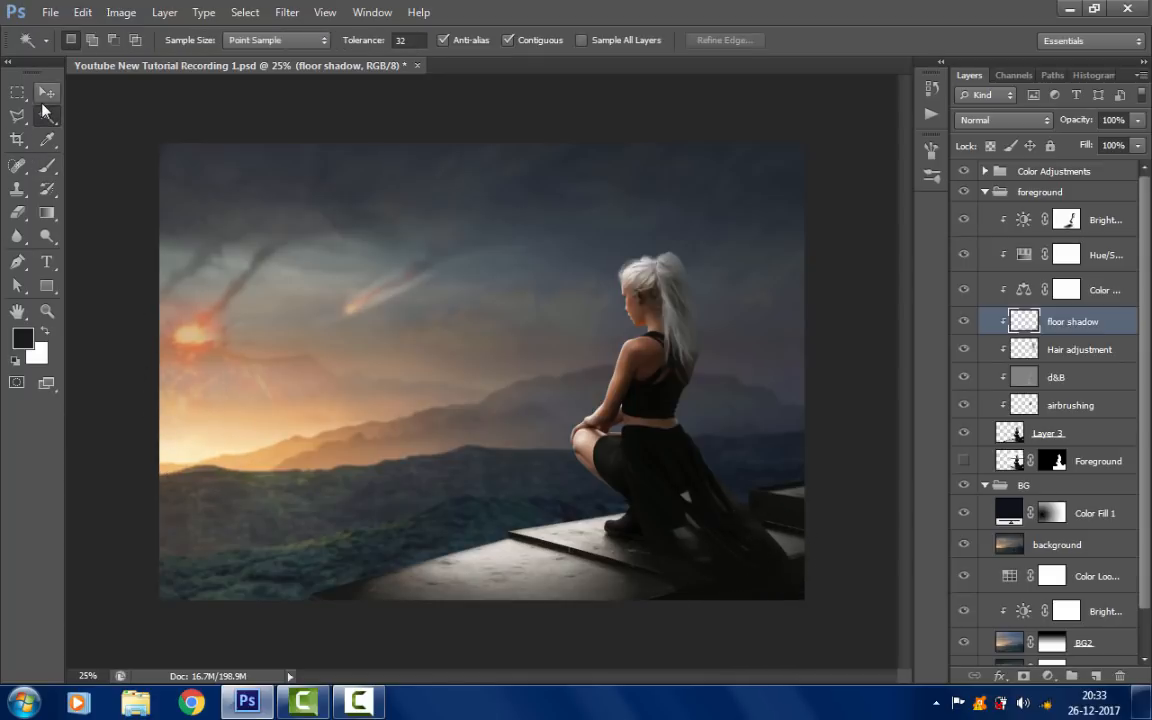
pyautogui.click(43, 96)
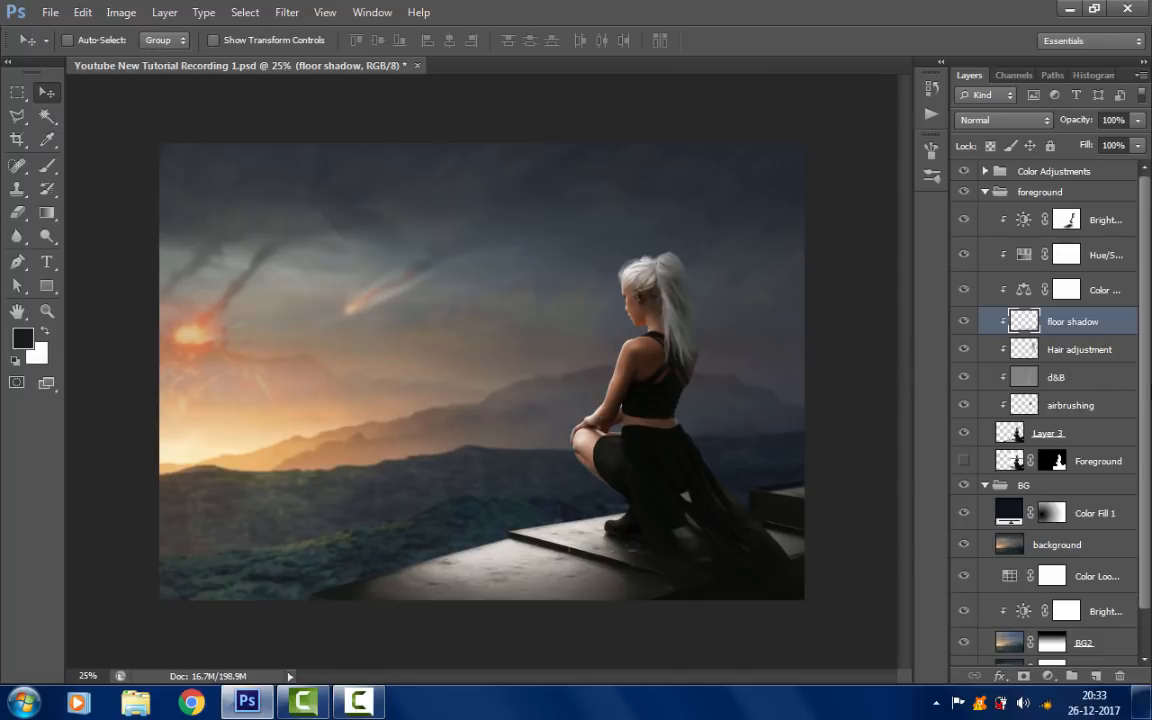
pyautogui.click(1110, 380)
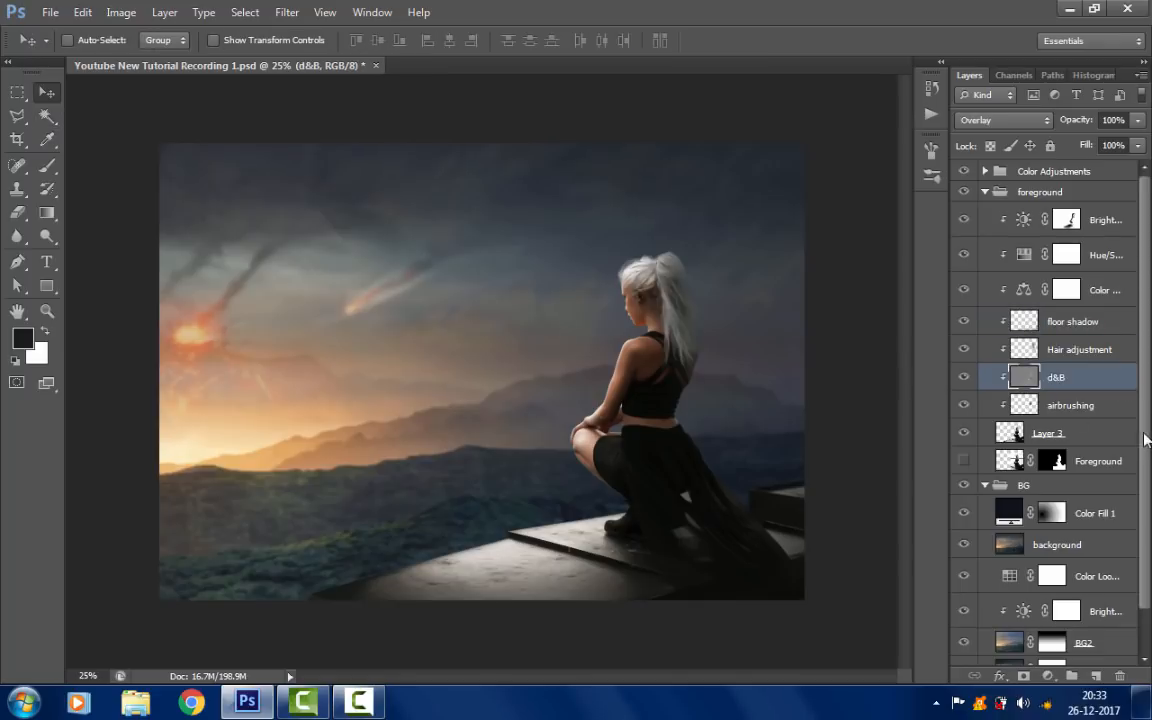
pyautogui.moveTo(1146, 438); pyautogui.dragTo(1147, 476)
pyautogui.click(1077, 508)
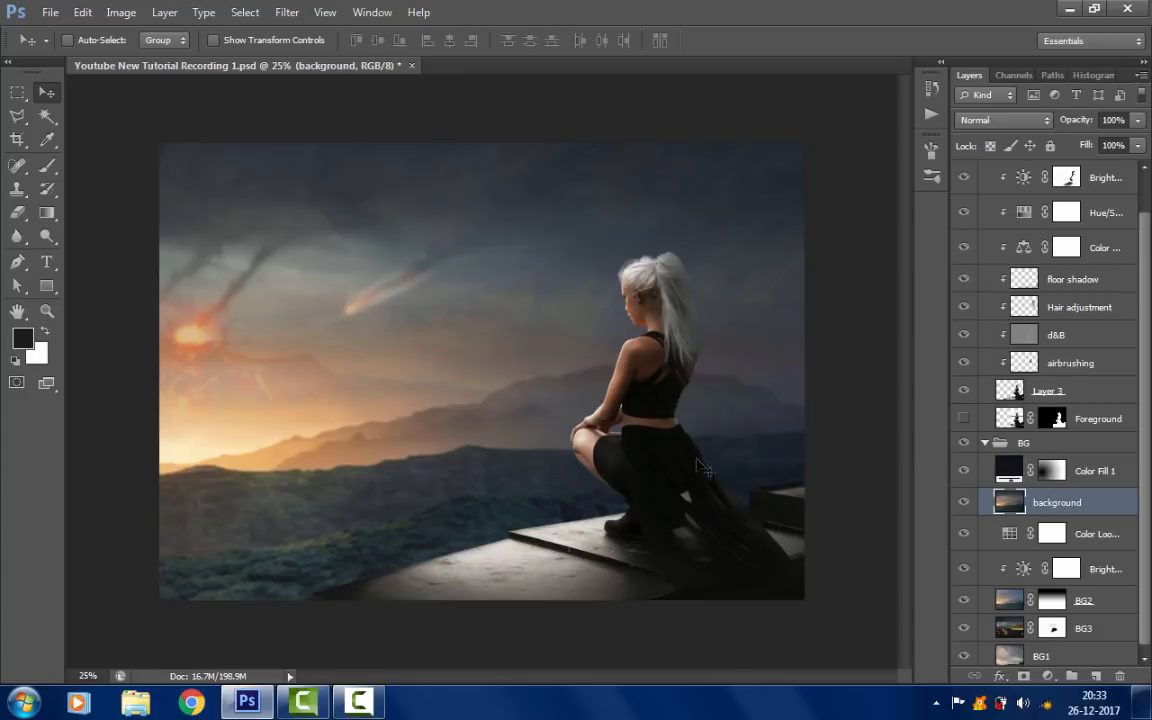
pyautogui.click(288, 13)
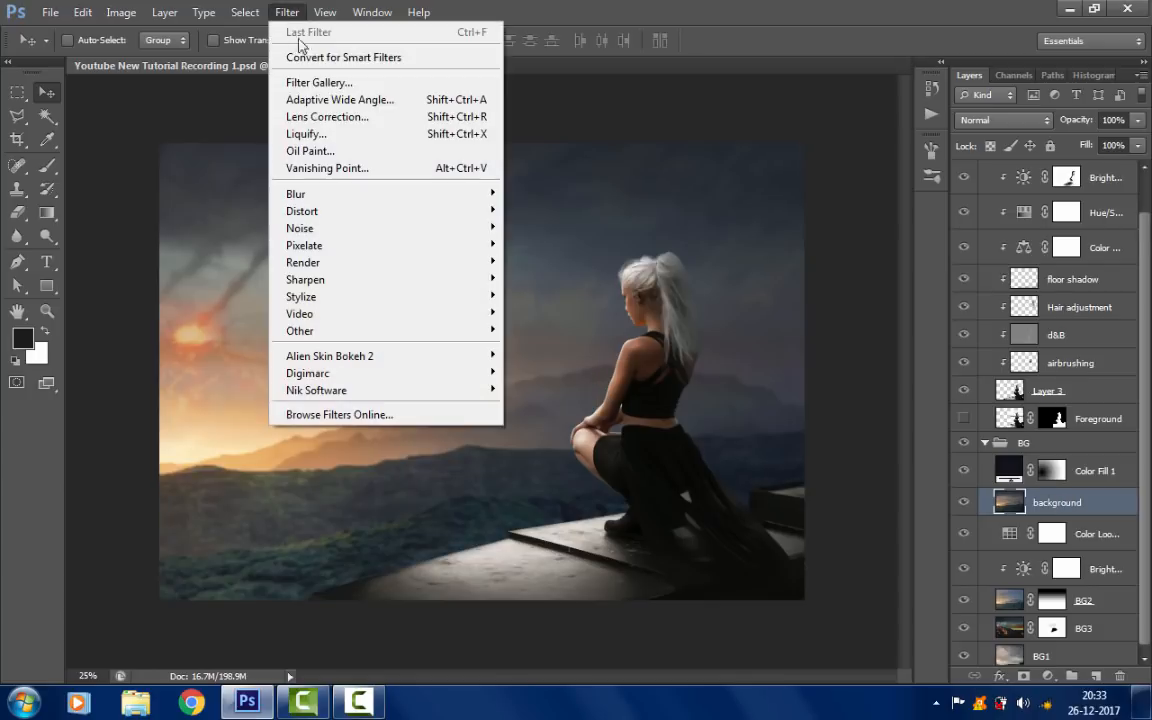
pyautogui.moveTo(298, 193)
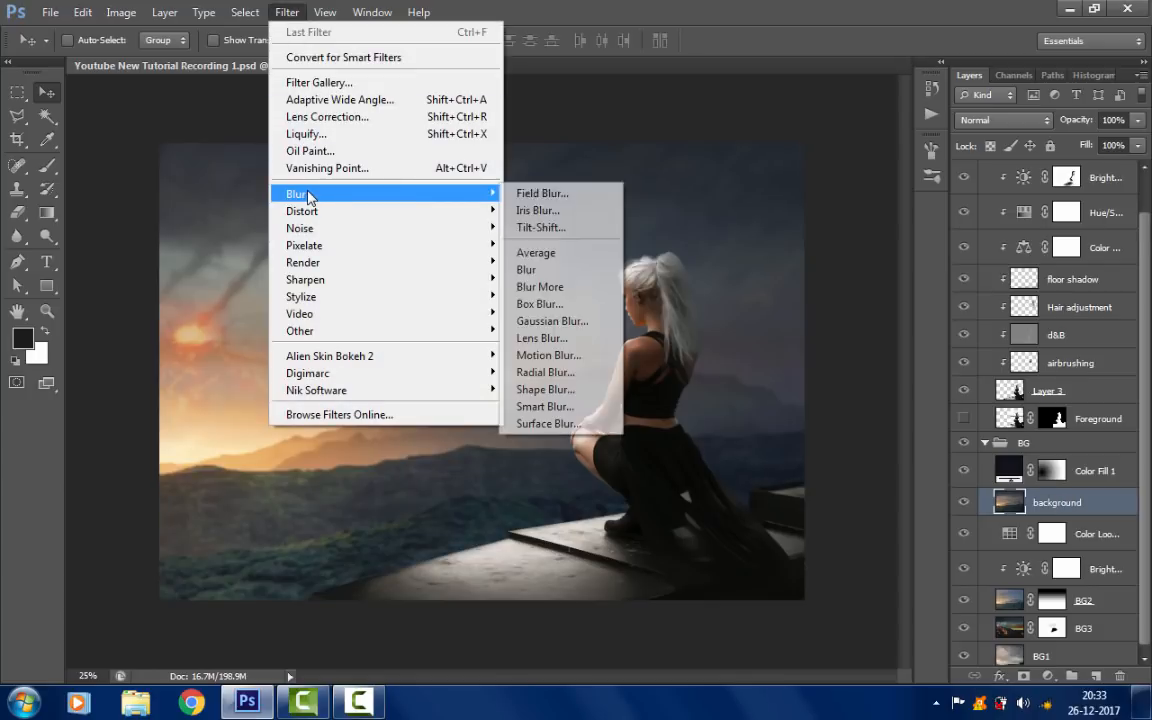
pyautogui.click(557, 321)
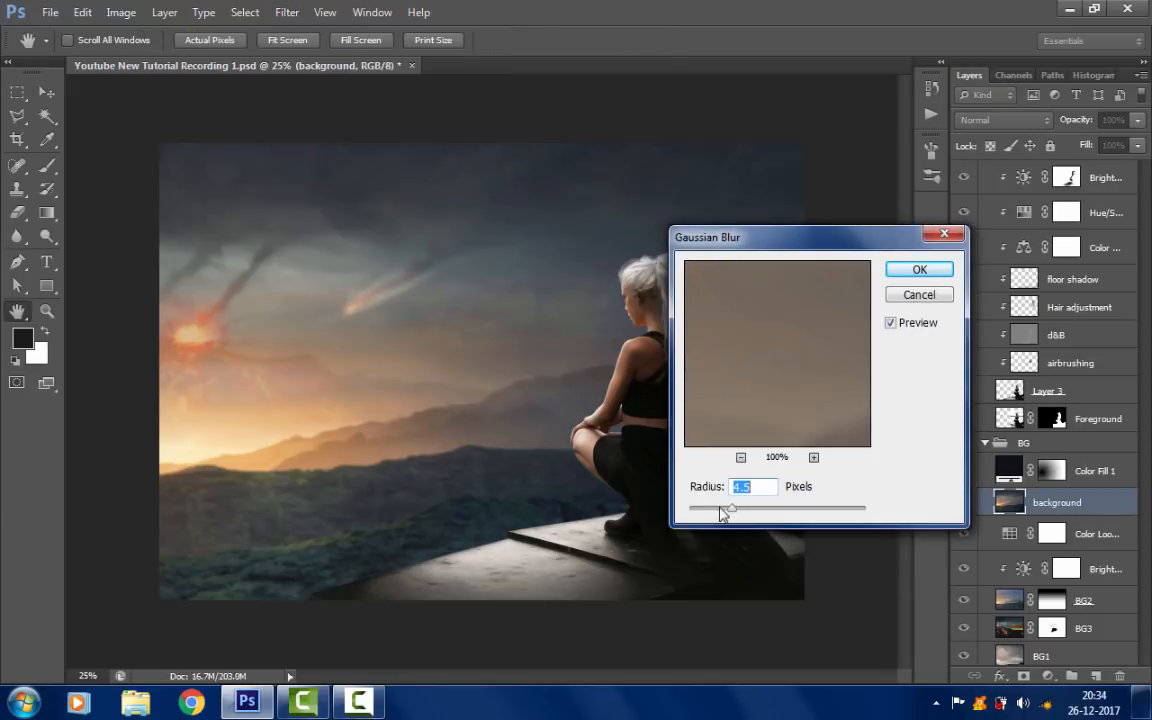
pyautogui.click(920, 272)
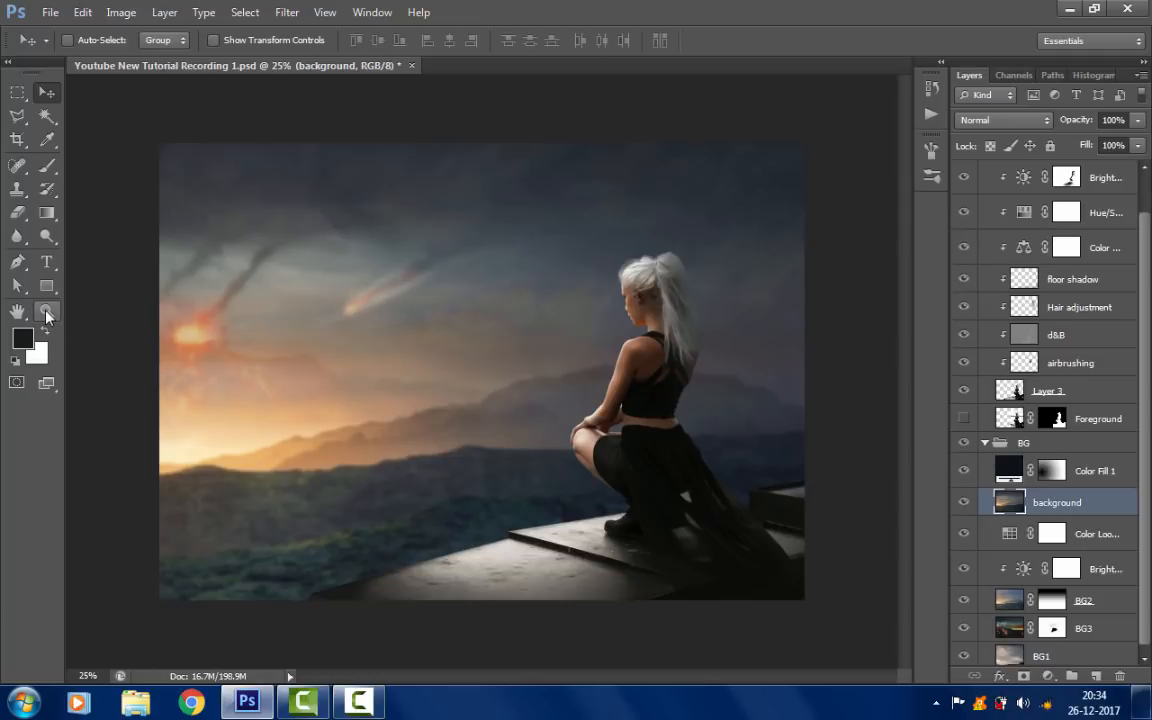
# - Add a layer mask to the d&B layer for work on the woman's head
pyautogui.click(46, 312)
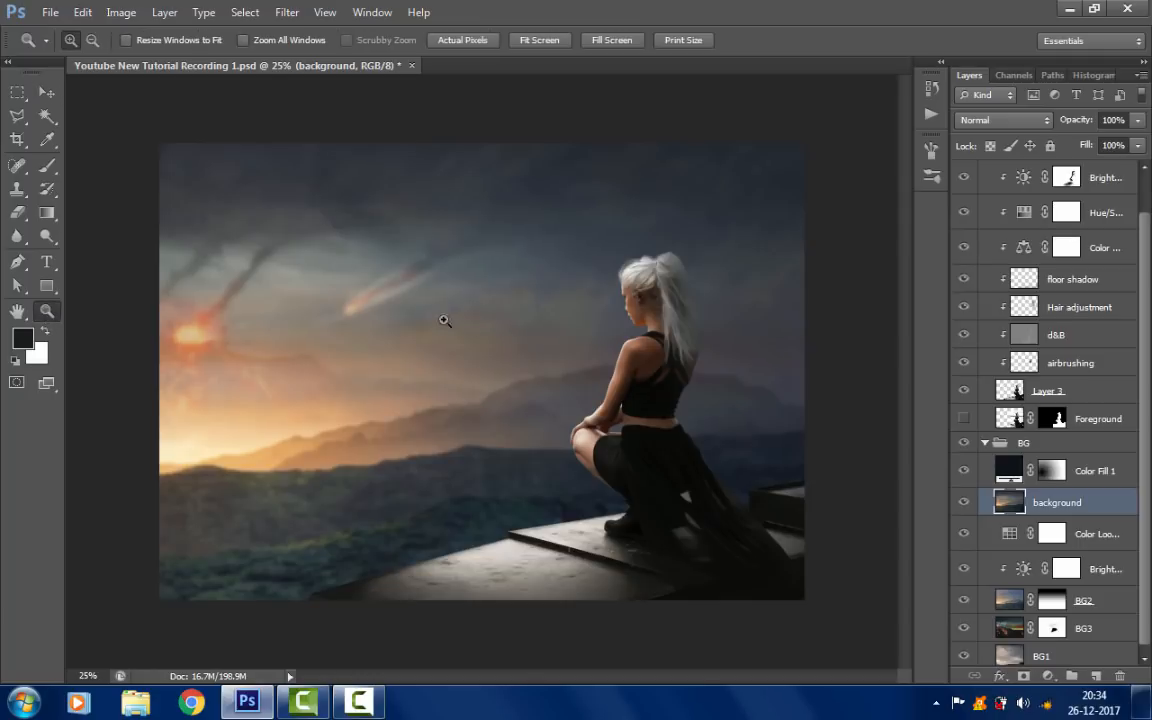
pyautogui.click(1087, 340)
pyautogui.click(694, 313)
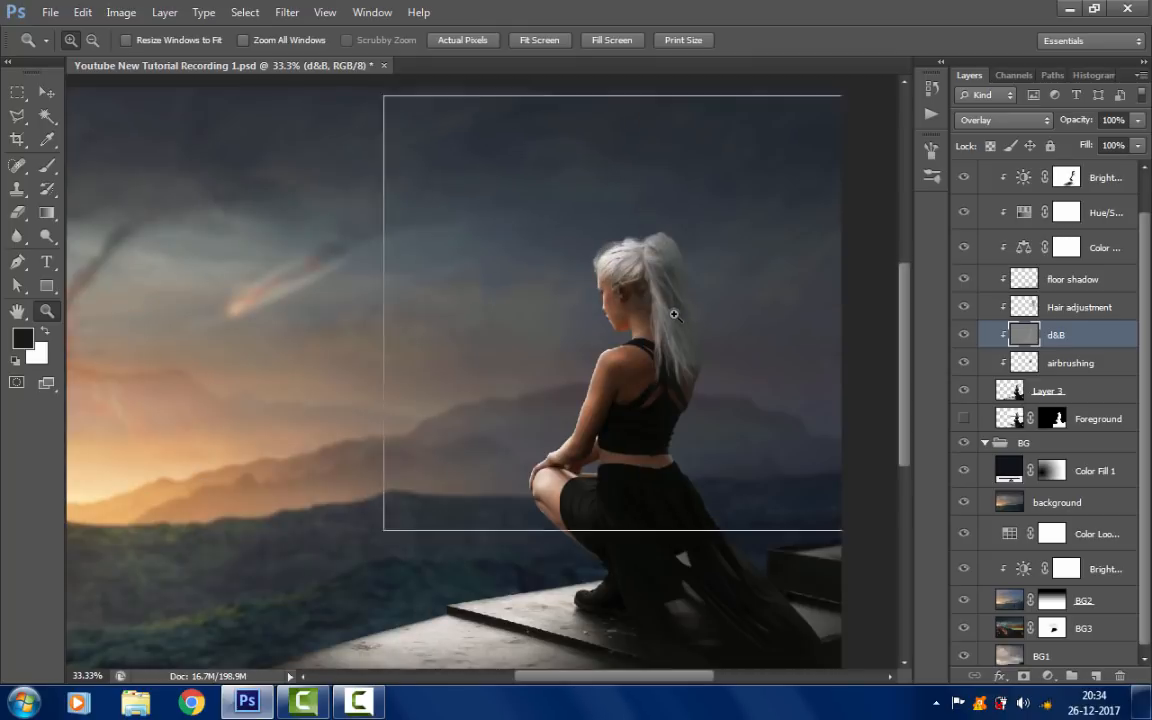
pyautogui.click(672, 314)
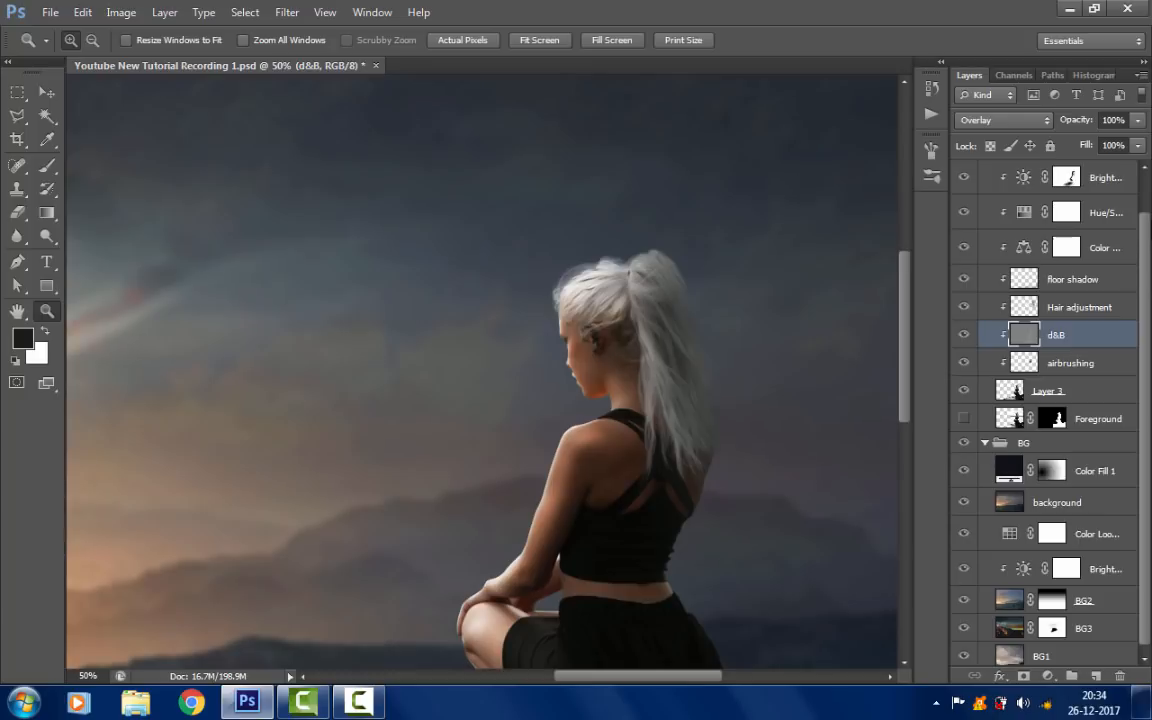
pyautogui.click(1025, 677)
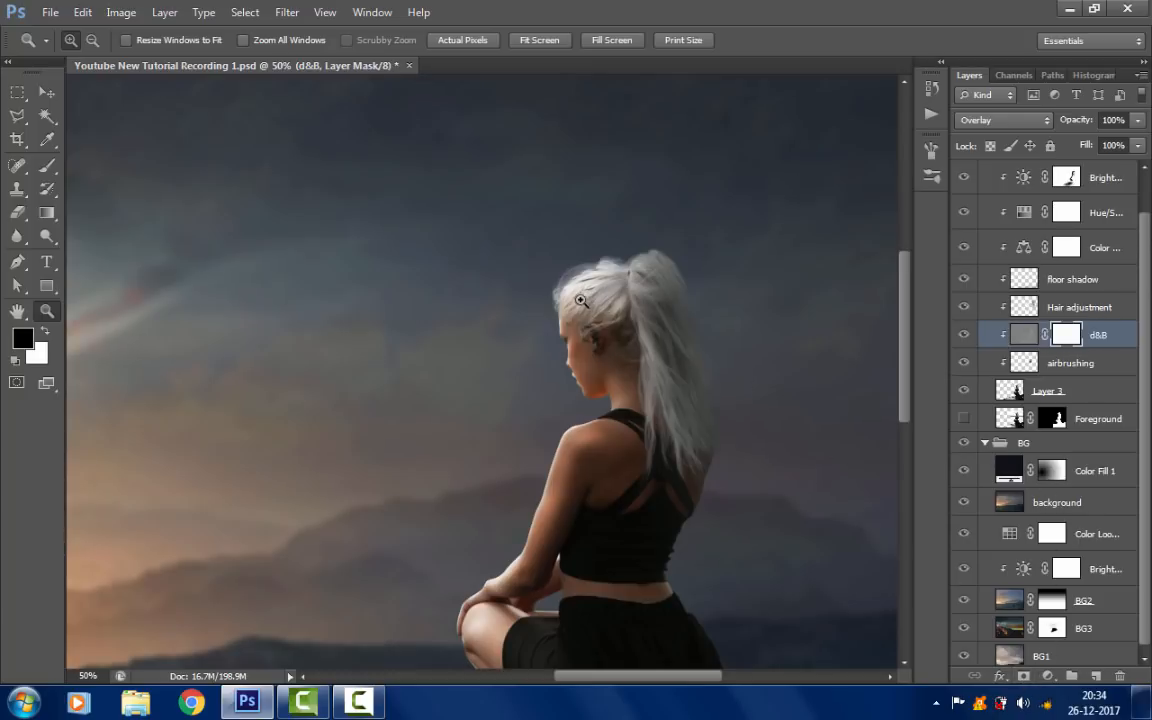
# - Paint black on the d&B mask over the hair above the ear with a 90 px brush at 30% opacity
pyautogui.click(47, 165)
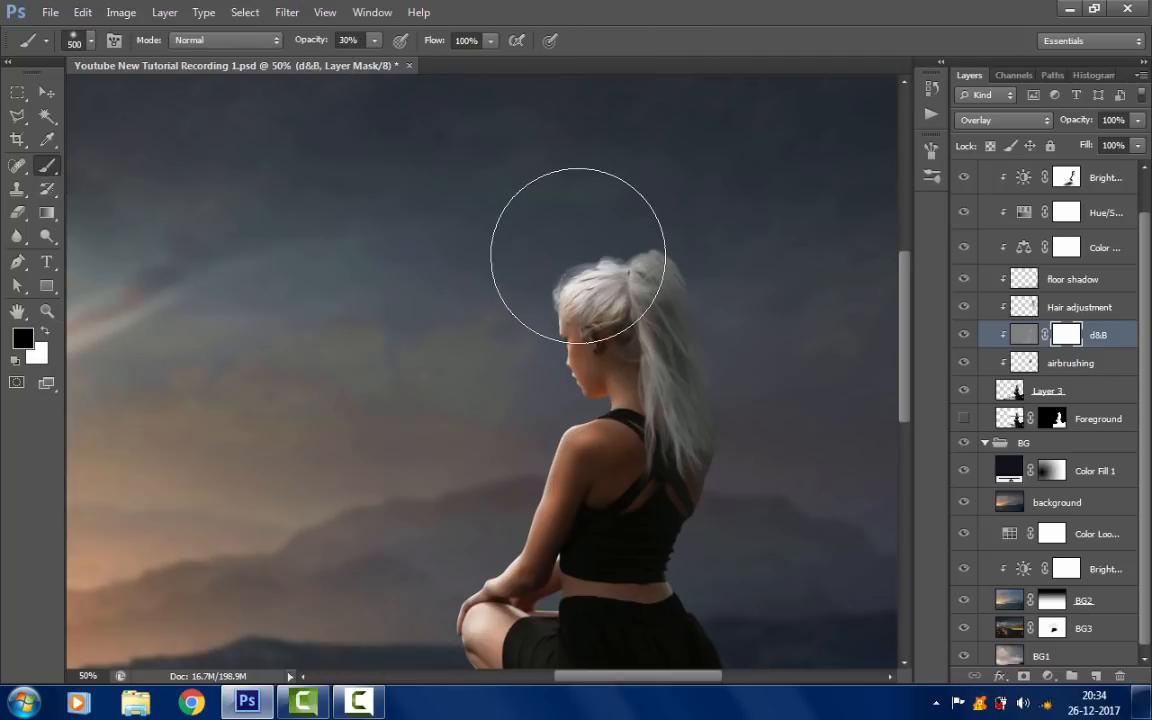
pyautogui.press('[')
pyautogui.press('[')
pyautogui.press('[')
pyautogui.press('[')
pyautogui.press('[')
pyautogui.press('[')
pyautogui.press('[')
pyautogui.press('[')
pyautogui.press('[')
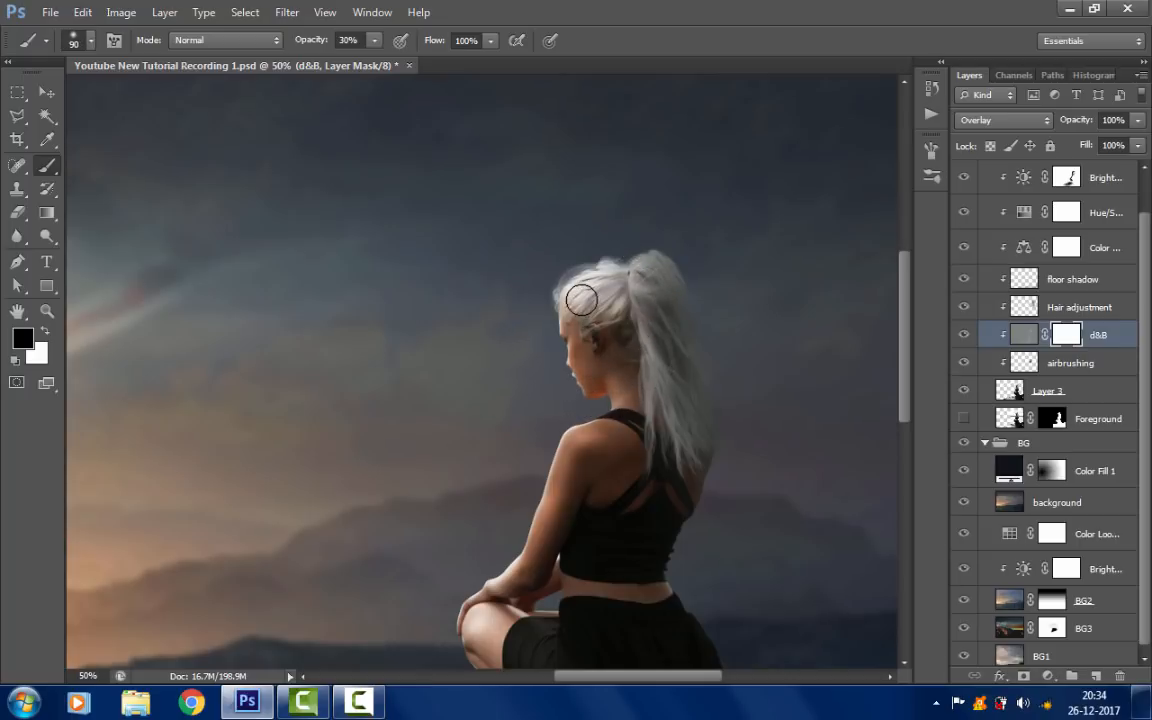
pyautogui.moveTo(582, 300)
pyautogui.mouseDown()
pyautogui.moveTo(621, 311)
pyautogui.moveTo(611, 308)
pyautogui.mouseUp()
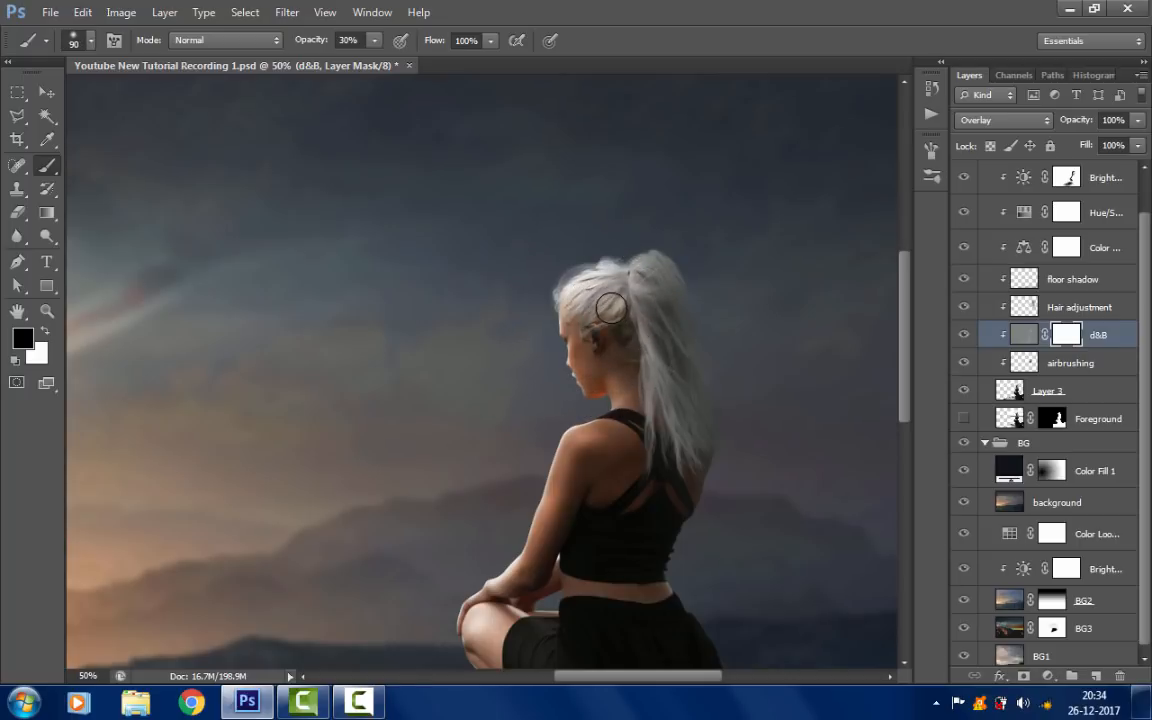
# - Refine the d&B mask around the woman's hair and face with 50 px and 35 px brushes
pyautogui.press('[')
pyautogui.press('[')
pyautogui.press('[')
pyautogui.press('[')
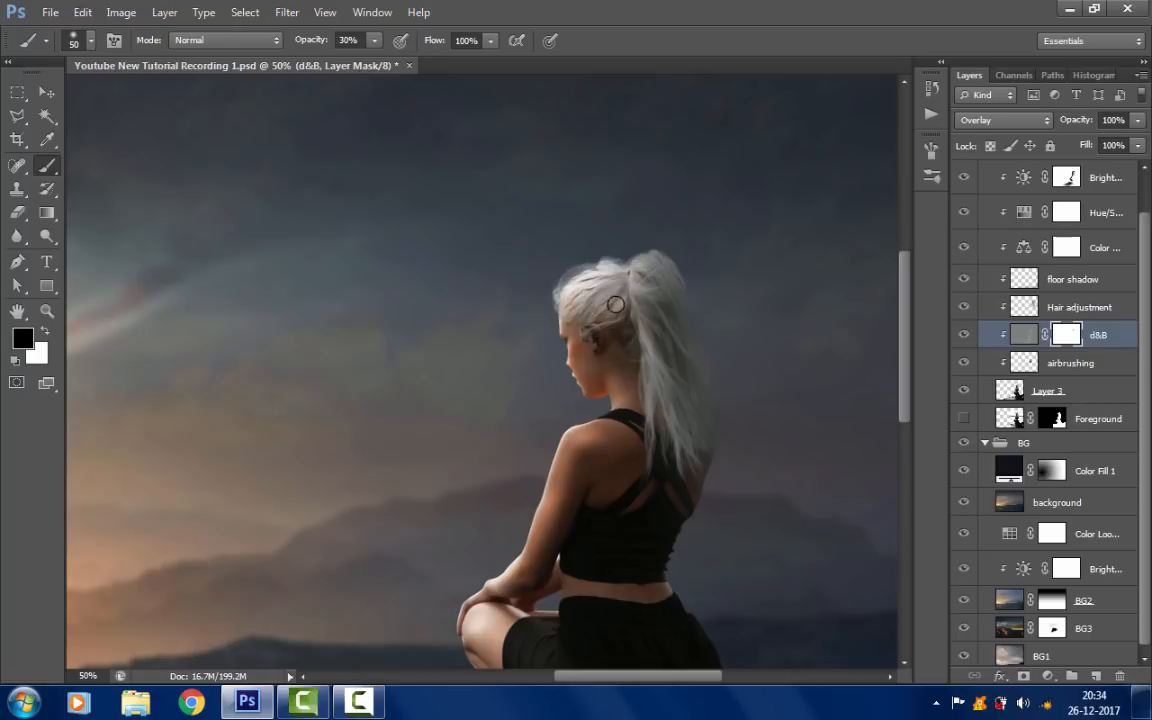
pyautogui.moveTo(563, 311)
pyautogui.mouseDown()
pyautogui.moveTo(601, 283)
pyautogui.moveTo(589, 283)
pyautogui.moveTo(594, 274)
pyautogui.moveTo(578, 298)
pyautogui.moveTo(604, 281)
pyautogui.moveTo(571, 303)
pyautogui.moveTo(623, 313)
pyautogui.mouseUp()
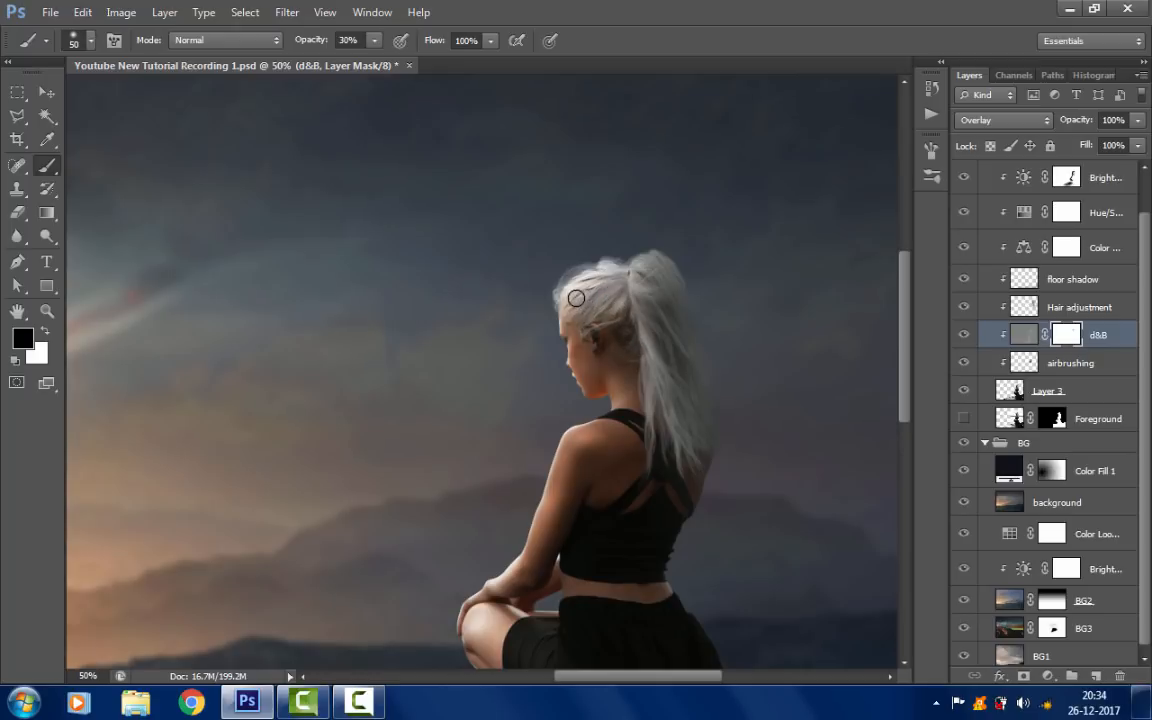
pyautogui.press('[')
pyautogui.moveTo(563, 378)
pyautogui.mouseDown()
pyautogui.moveTo(651, 368)
pyautogui.moveTo(667, 320)
pyautogui.mouseUp()
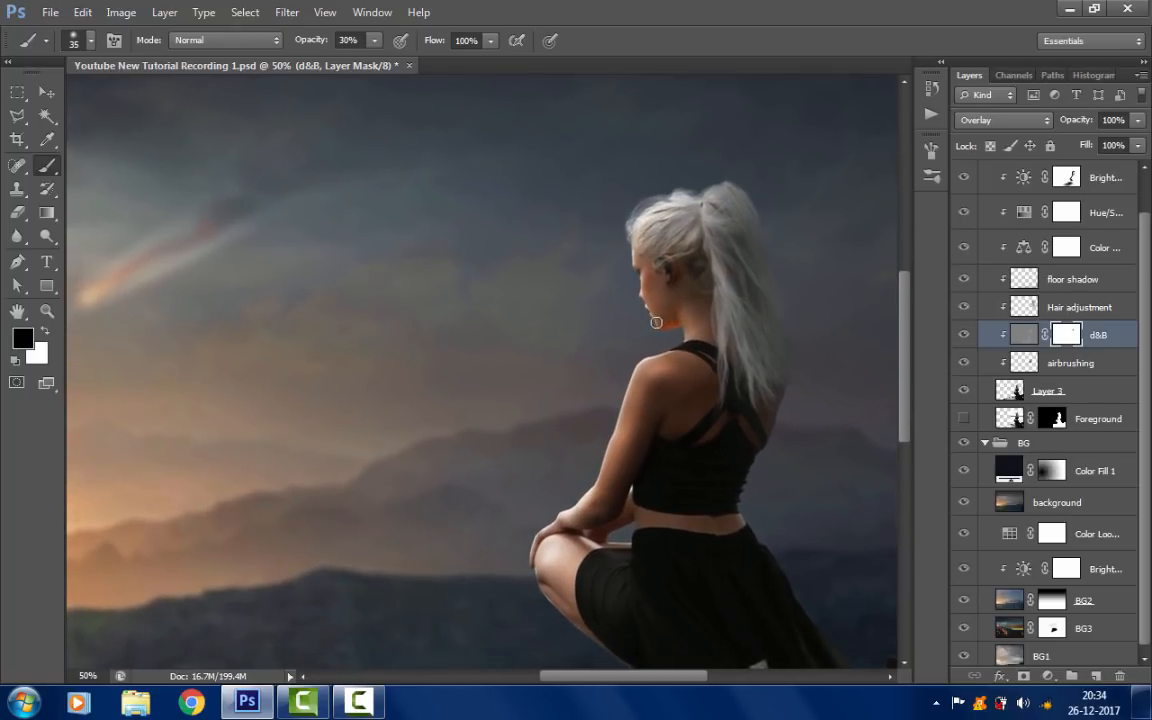
pyautogui.scroll(-1, 656, 322)
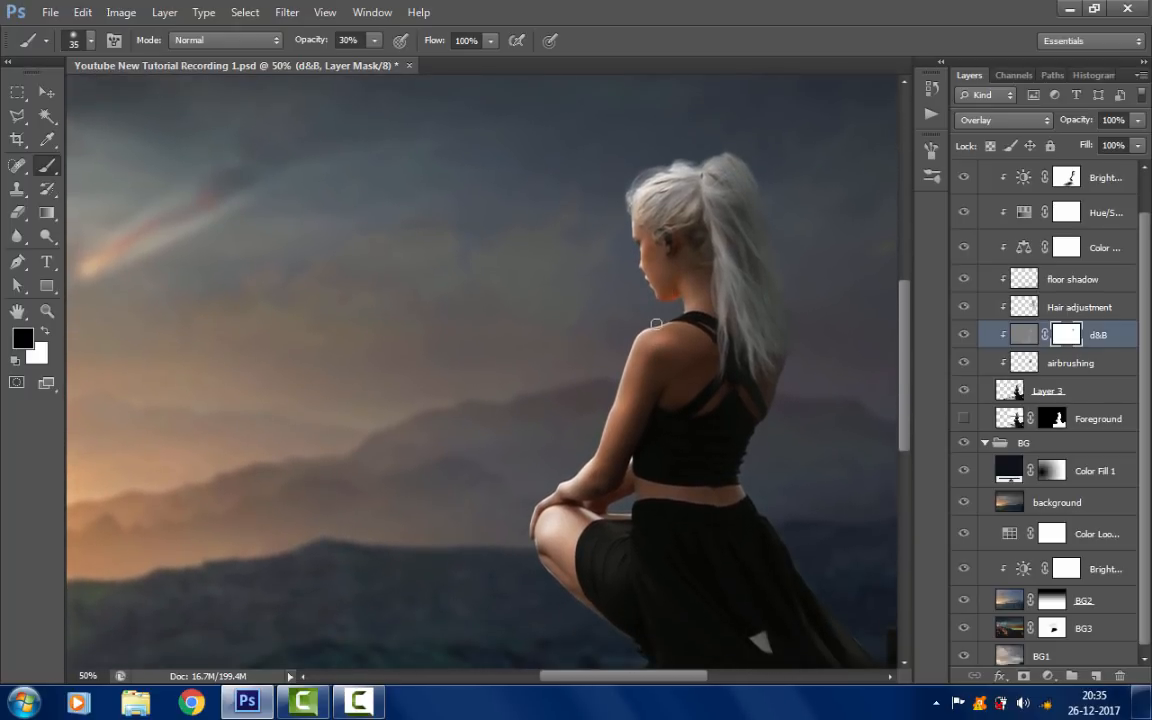
# - Dodge the sunlit edge of the woman's arm on the d&B layer itself, using a 60 px brush, Midtones range and 15% exposure
pyautogui.click(1026, 337)
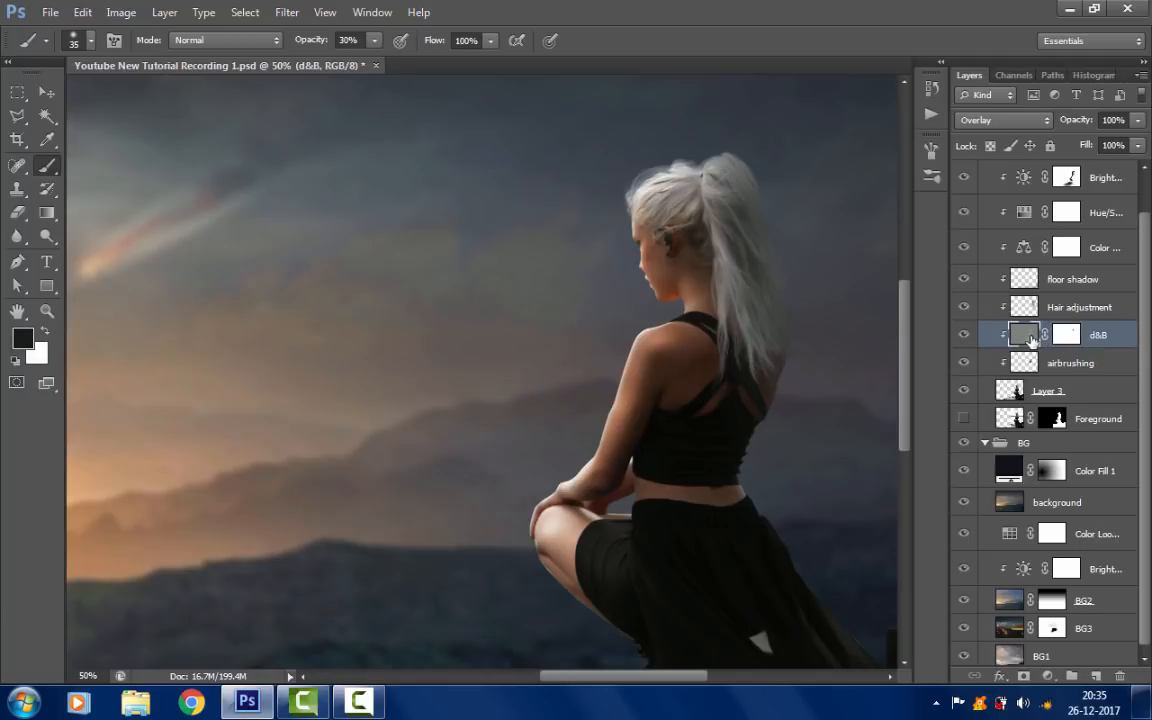
pyautogui.click(46, 234)
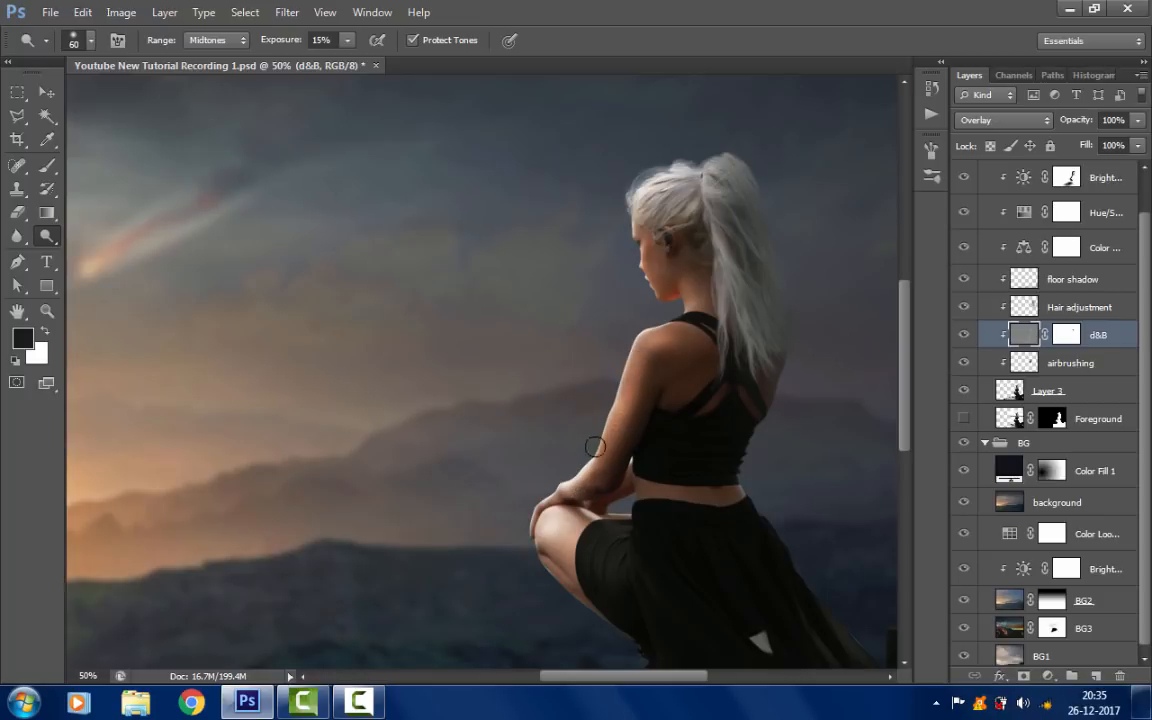
pyautogui.press('[')
pyautogui.press('[')
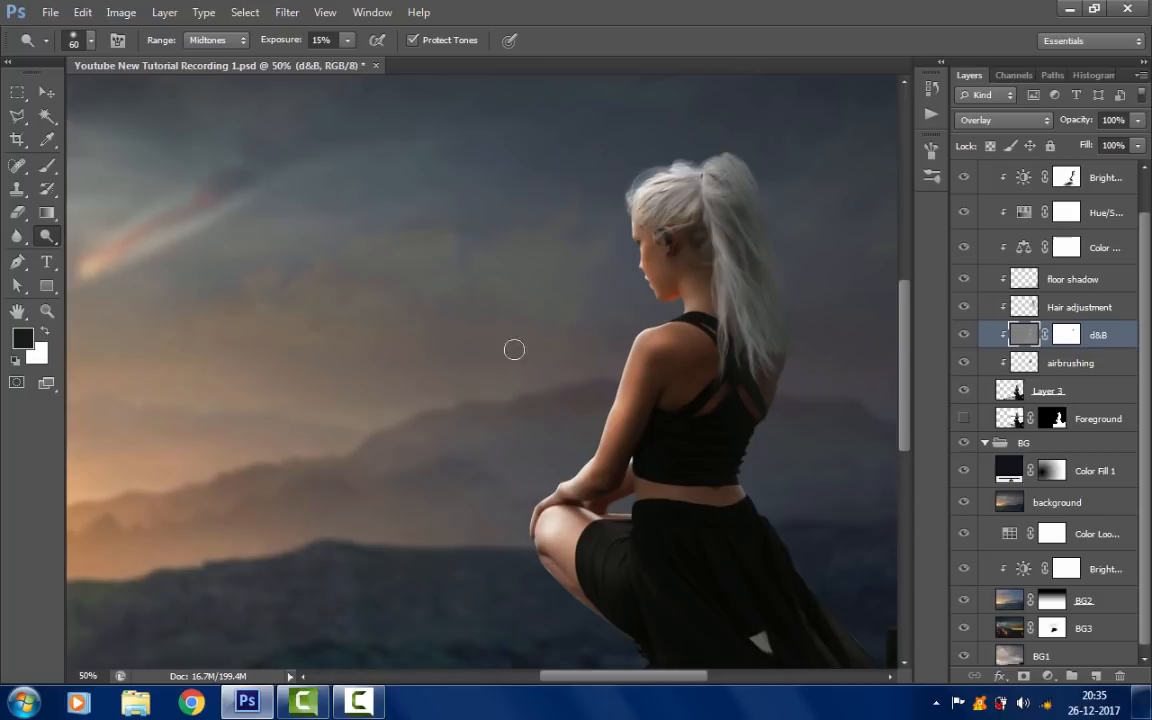
# - Fit the whole image on screen and select the Color Adjustments group
pyautogui.click(46, 313)
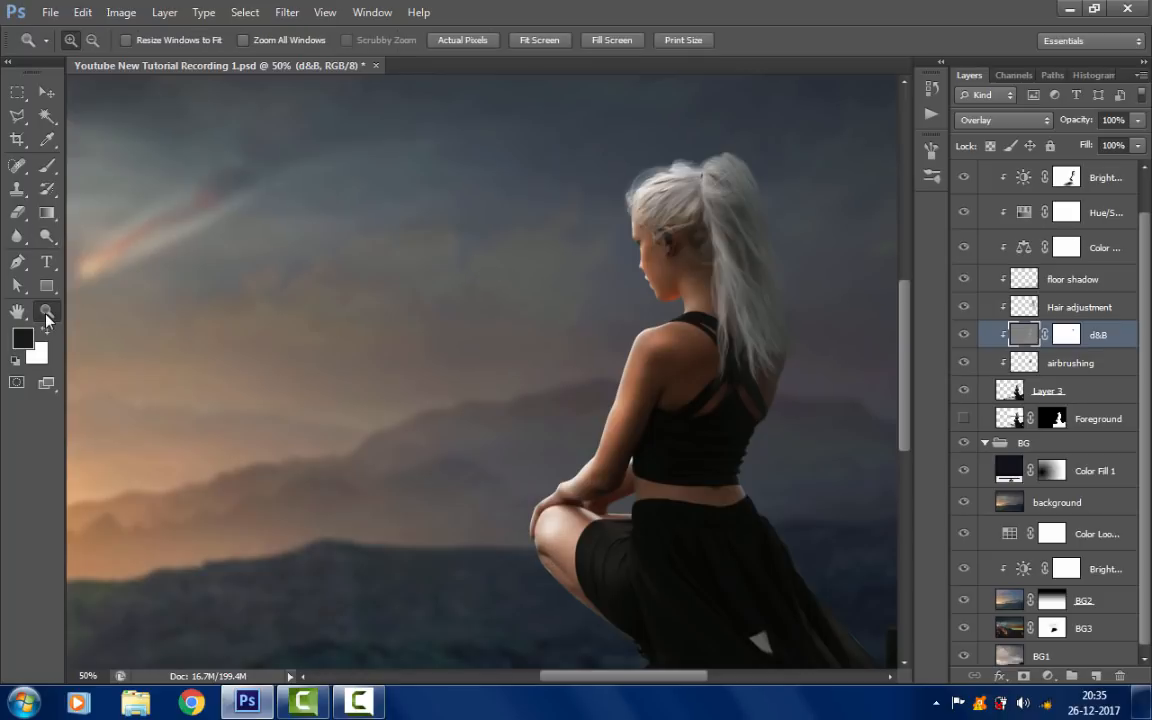
pyautogui.rightClick(530, 368)
pyautogui.click(588, 384)
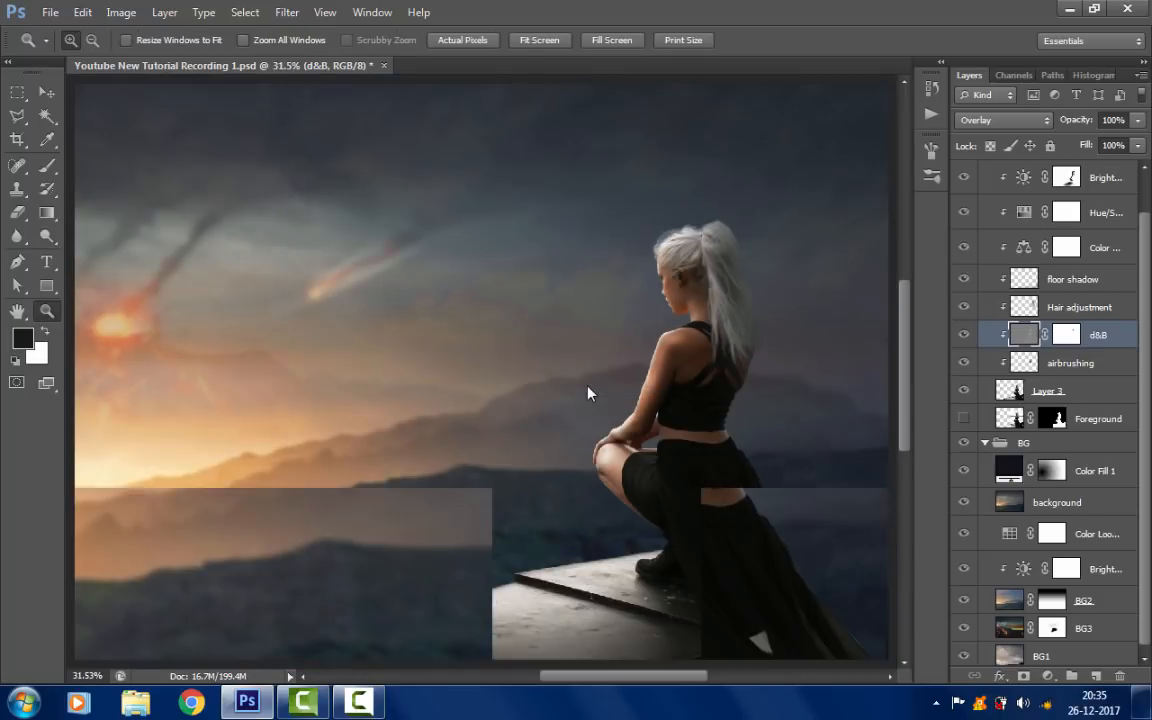
pyautogui.click(45, 94)
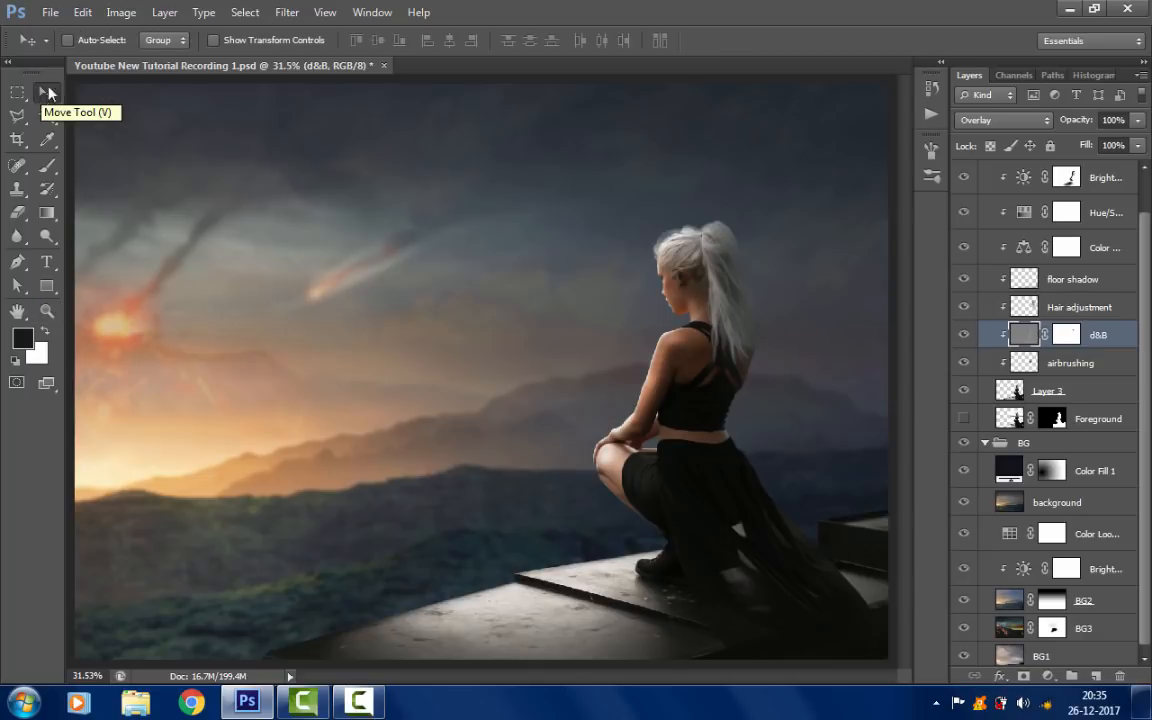
pyautogui.click(1095, 182)
pyautogui.scroll(1, 1098, 195)
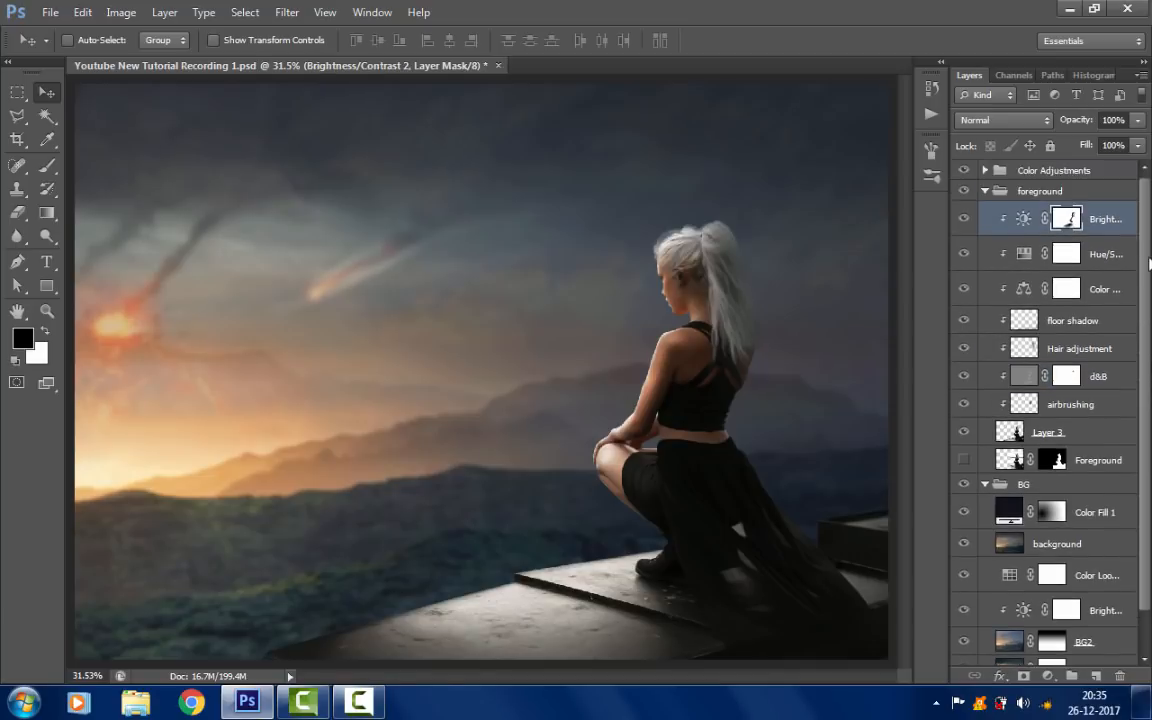
pyautogui.click(1090, 179)
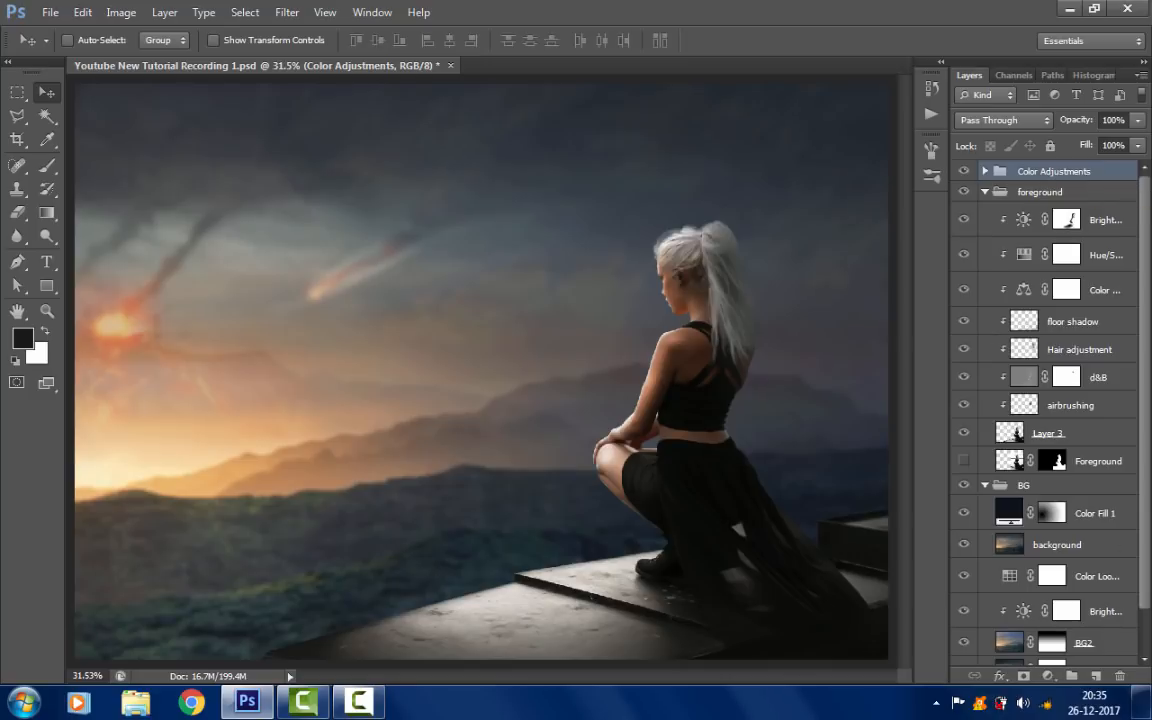
# - Add a new layer above the Color Adjustments group, name it Final Output, and stamp all visible layers into it
pyautogui.click(1098, 677)
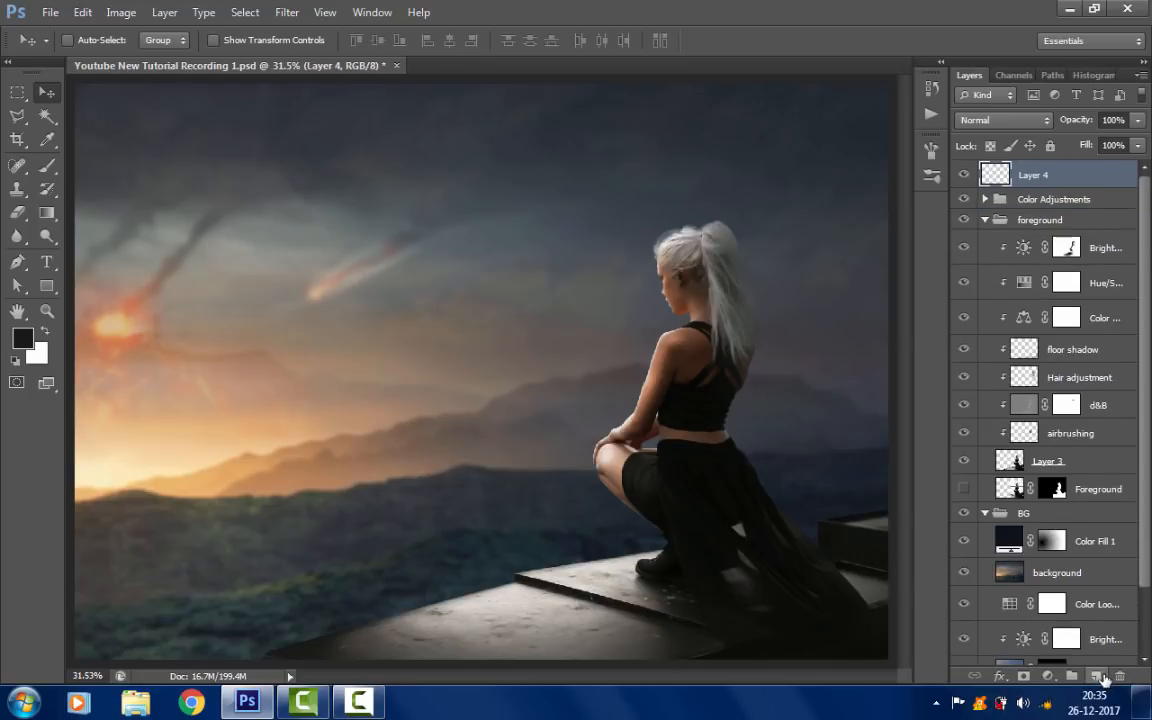
pyautogui.doubleClick(1030, 176)
pyautogui.write('F')
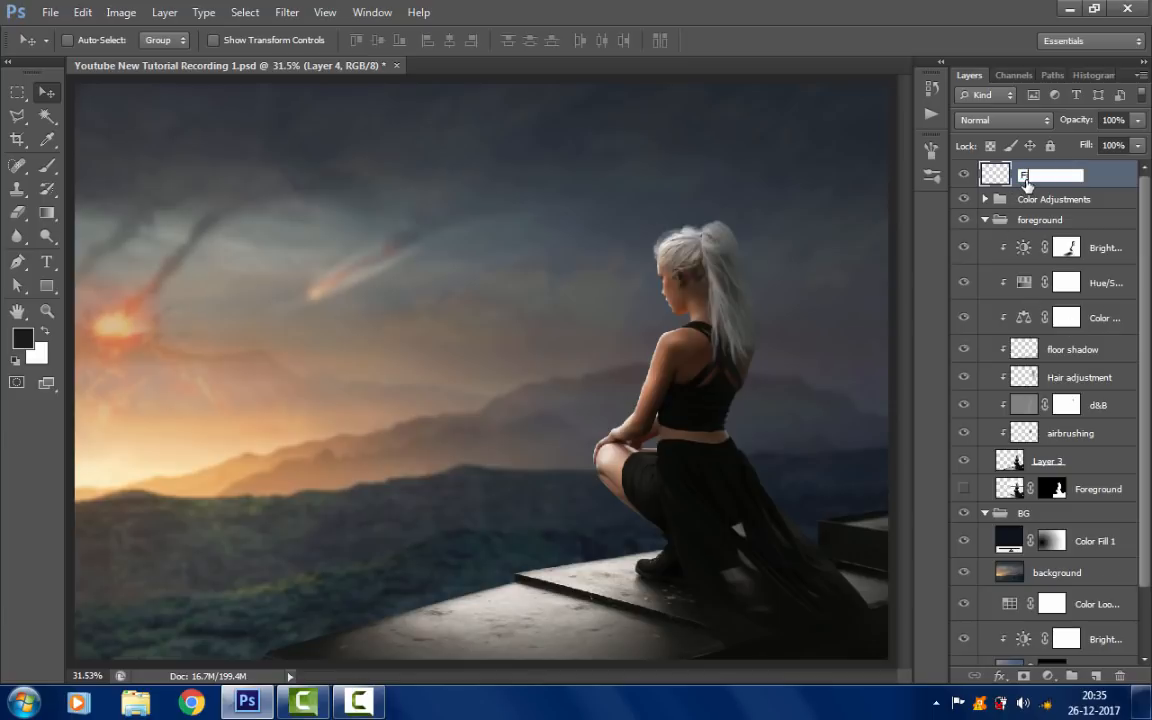
pyautogui.write('inal Output')
pyautogui.press('Return')
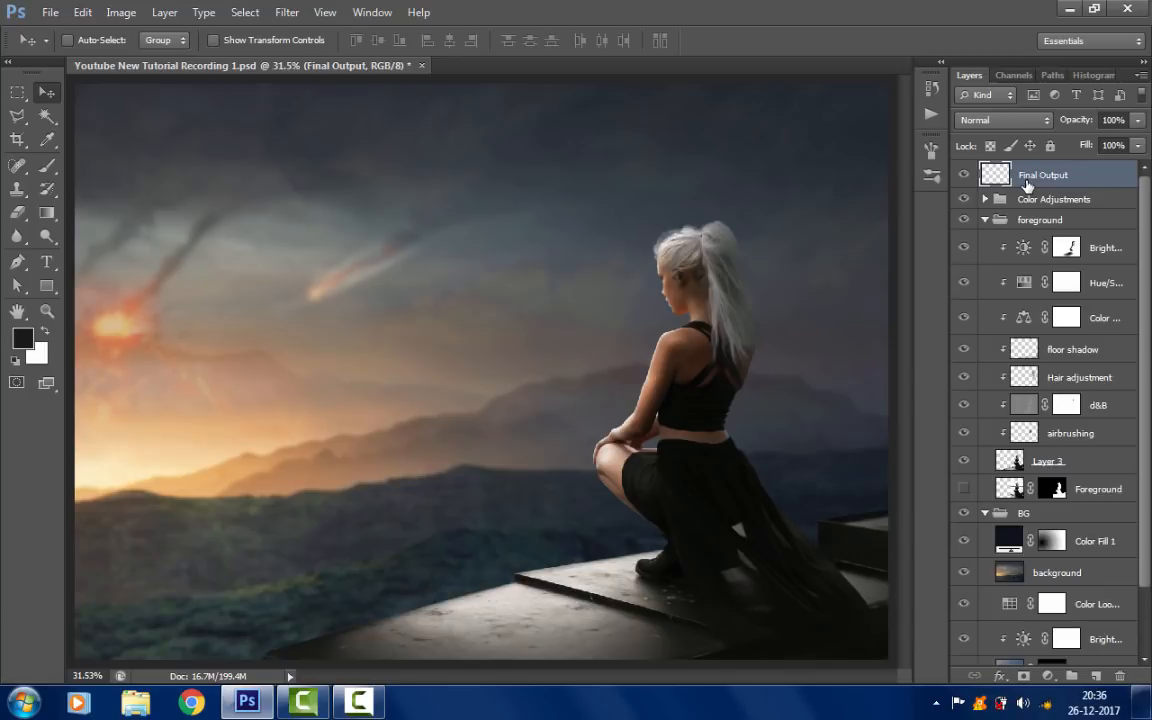
pyautogui.hotkey('ctrl', 'shift', 'alt', 'e')
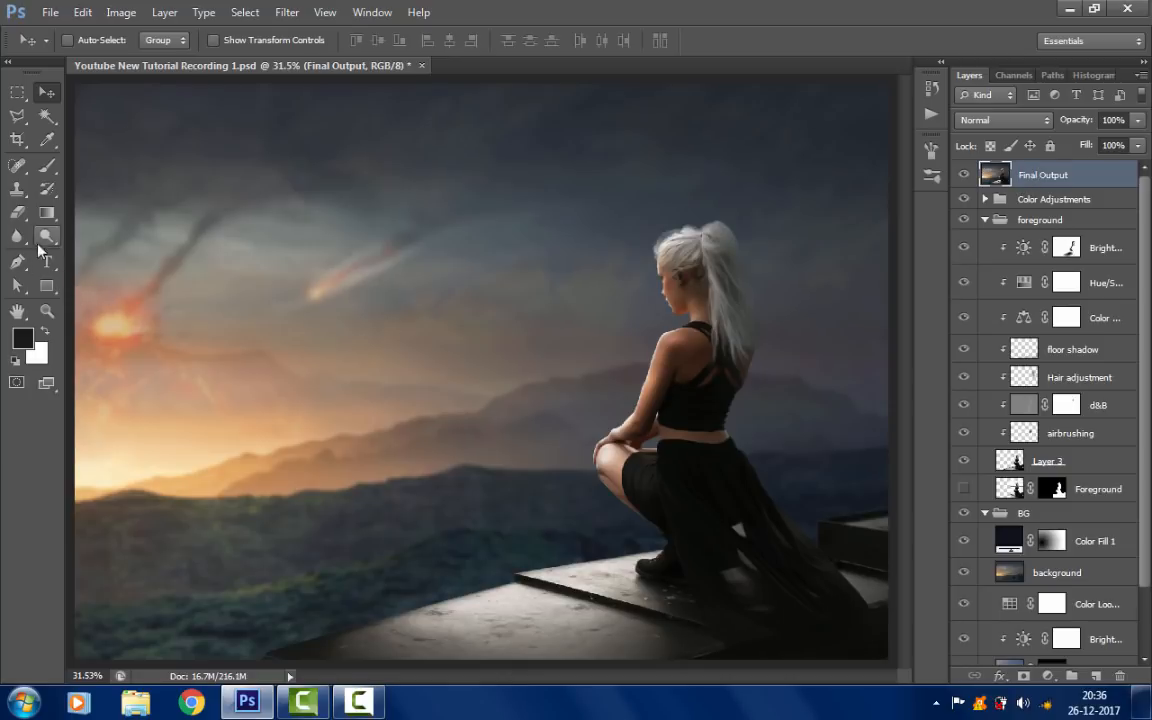
# - Activate the Spot Healing Brush, and hide and reshow the Final Output layer to compare it with the layers beneath
pyautogui.moveTo(21, 170); pyautogui.dragTo(52, 160)
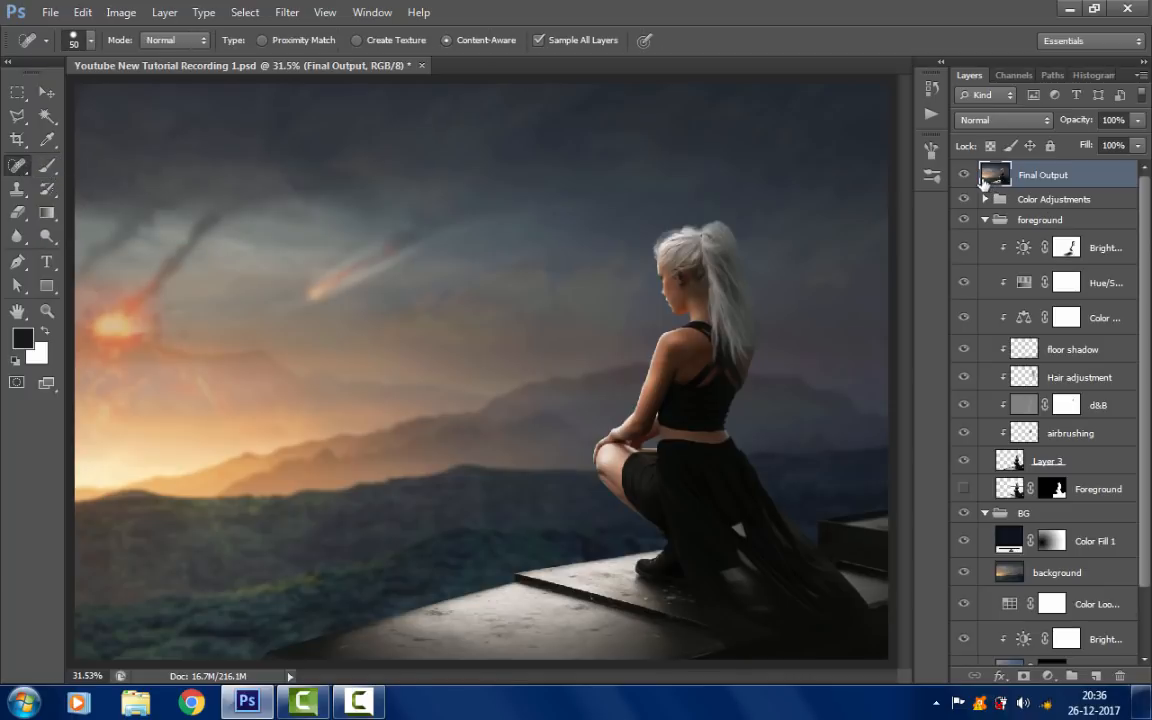
pyautogui.click(963, 174)
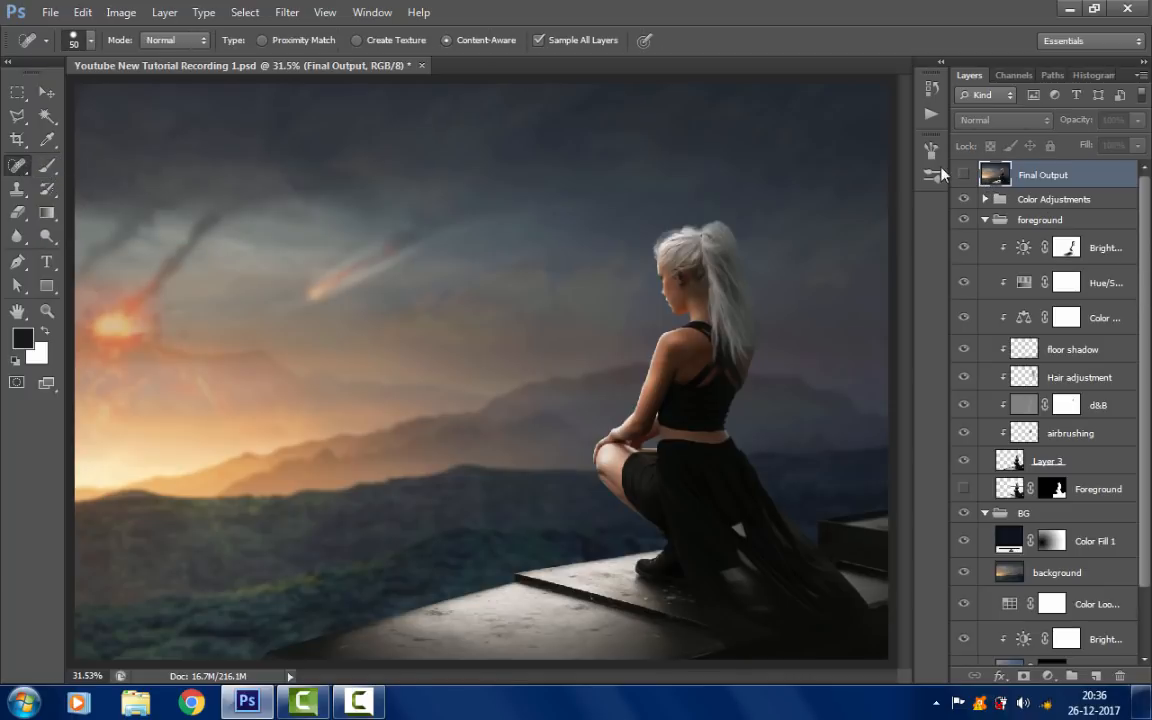
pyautogui.click(963, 174)
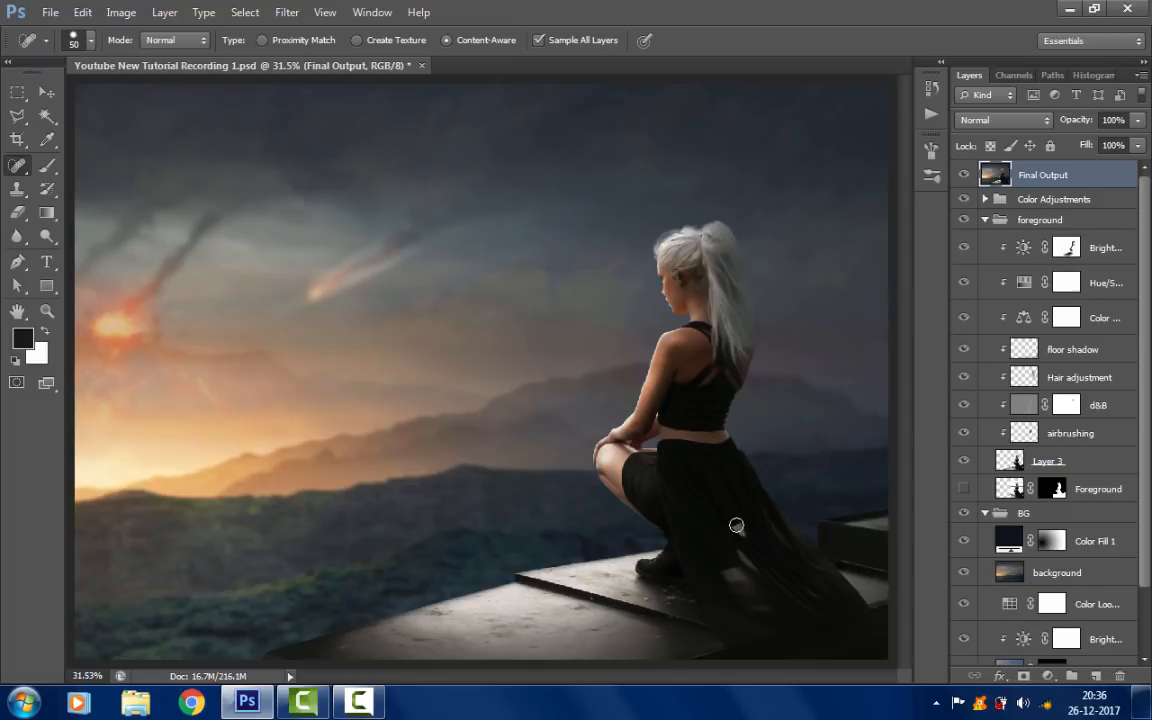